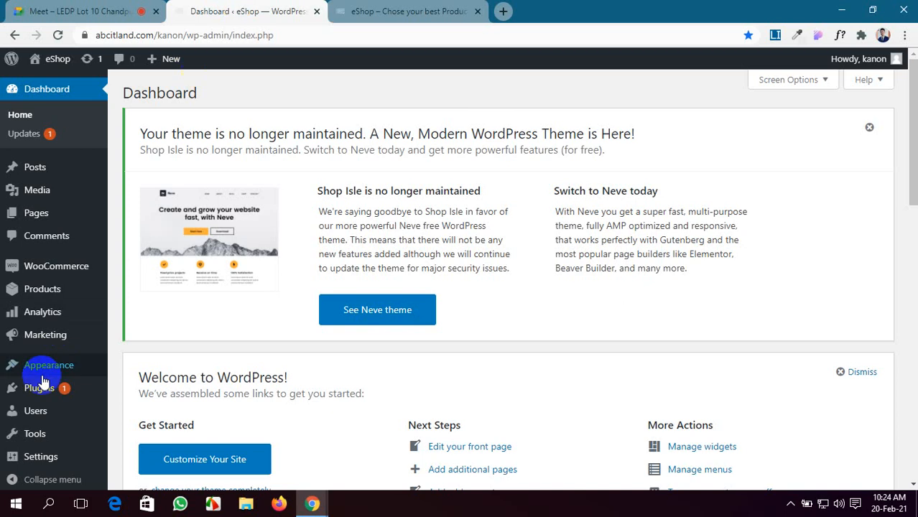
Step: Go to WooCommerce Settings > Payments to view the store's payment methods
{"action": "mouse_move", "coordinate": [102, 273]}
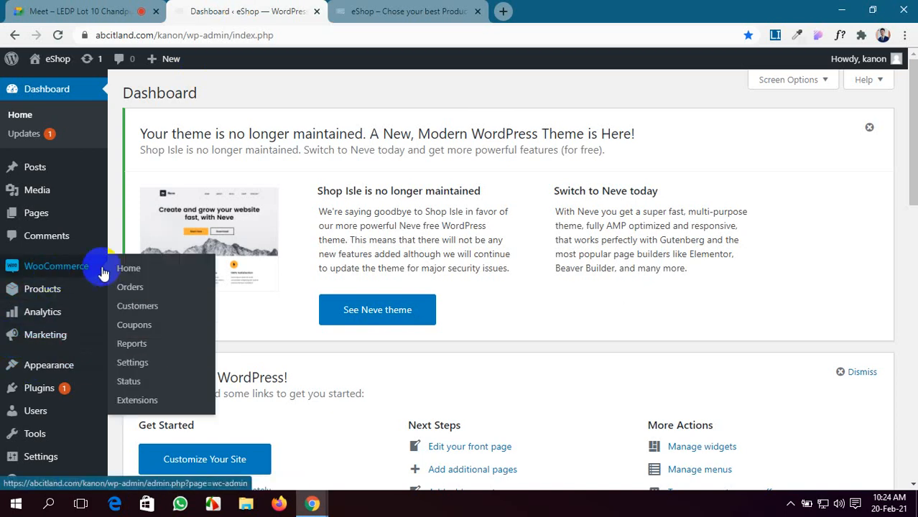
{"action": "left_click", "coordinate": [144, 365]}
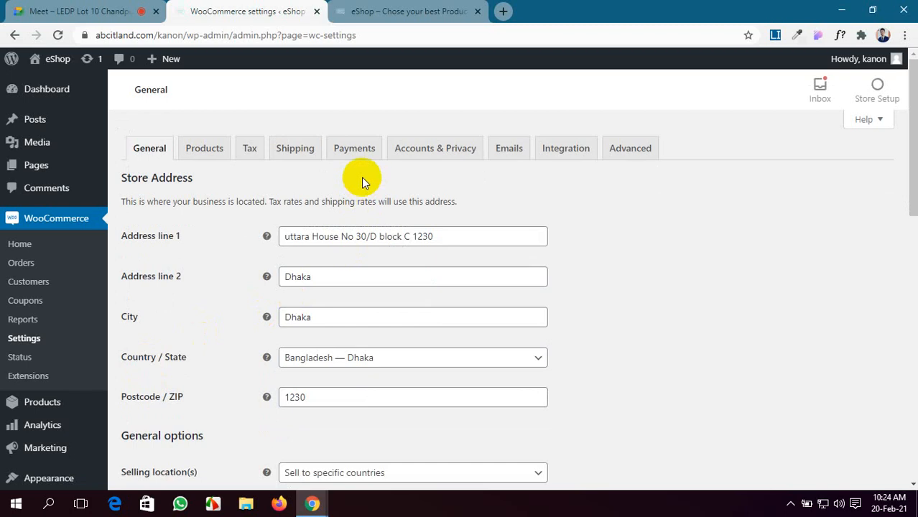
{"action": "left_click", "coordinate": [362, 151]}
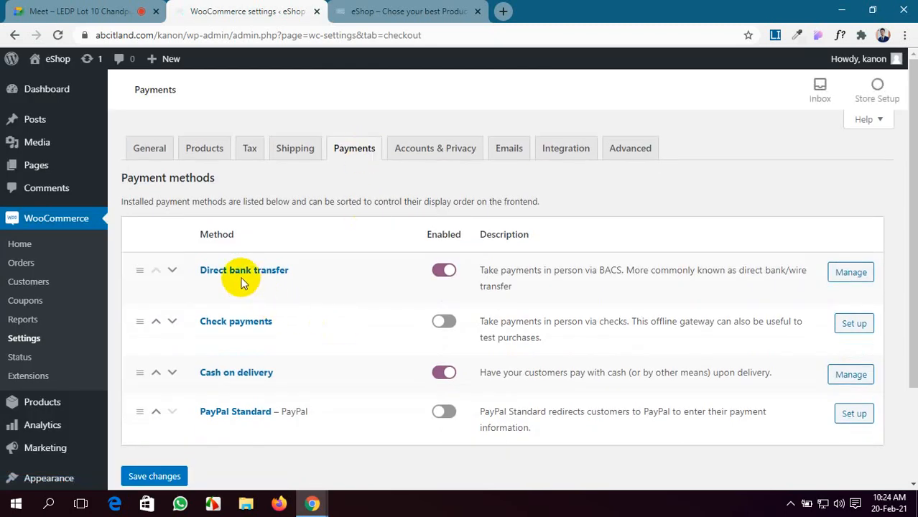
{"action": "scroll", "coordinate": [772, 280], "scroll_direction": "down", "scroll_amount": 2}
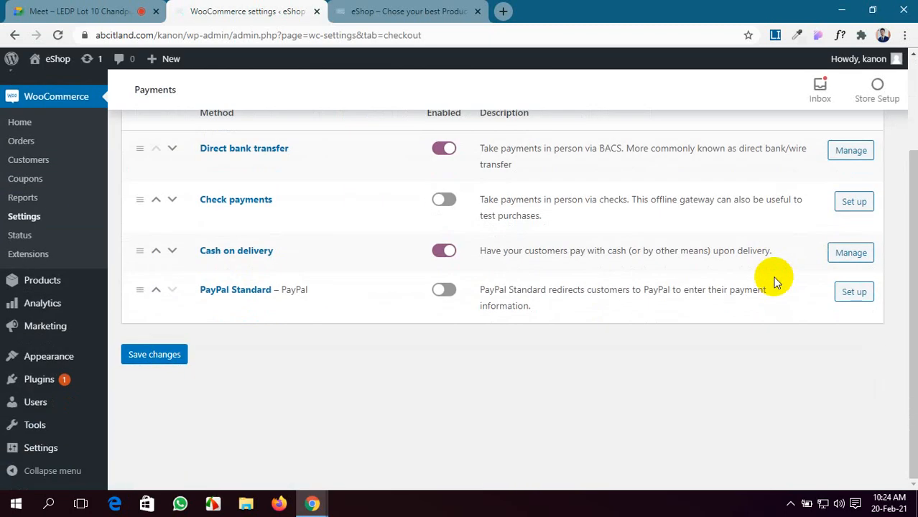
{"action": "scroll", "coordinate": [683, 291], "scroll_direction": "up", "scroll_amount": 2}
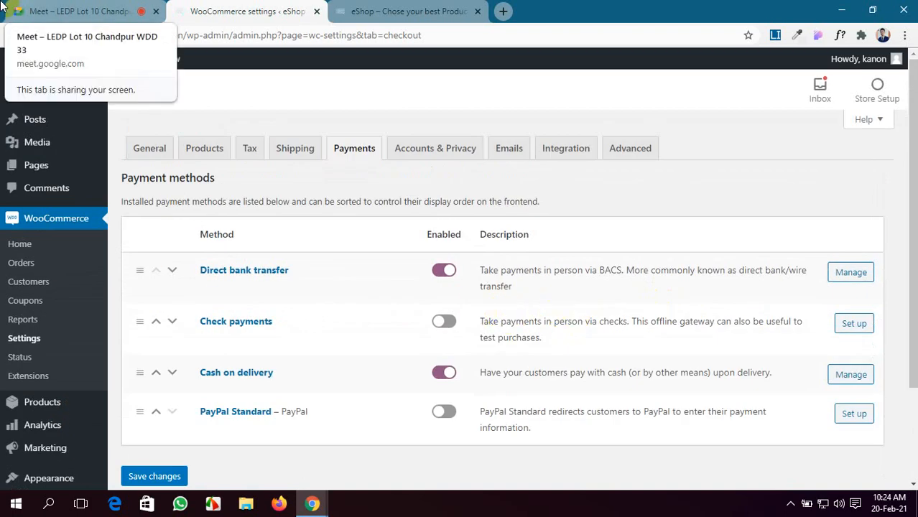
{"action": "left_click", "coordinate": [62, 9]}
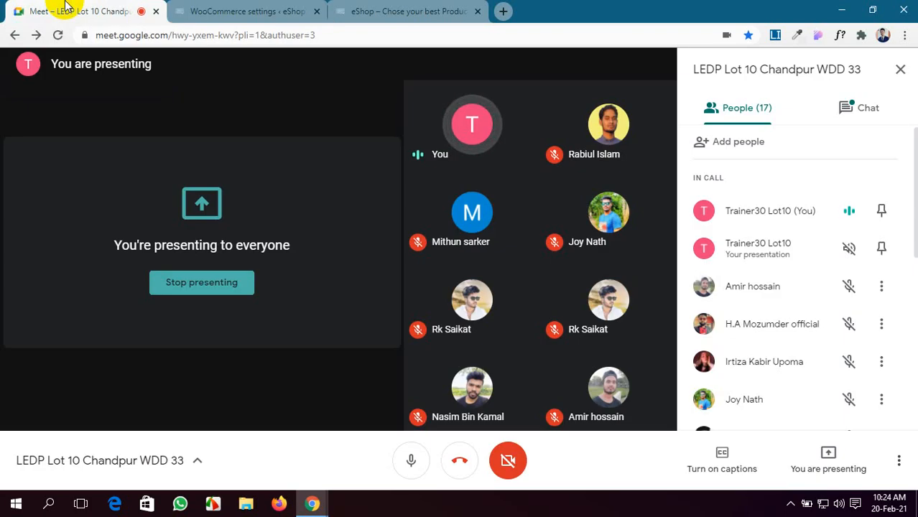
{"action": "left_click", "coordinate": [211, 9]}
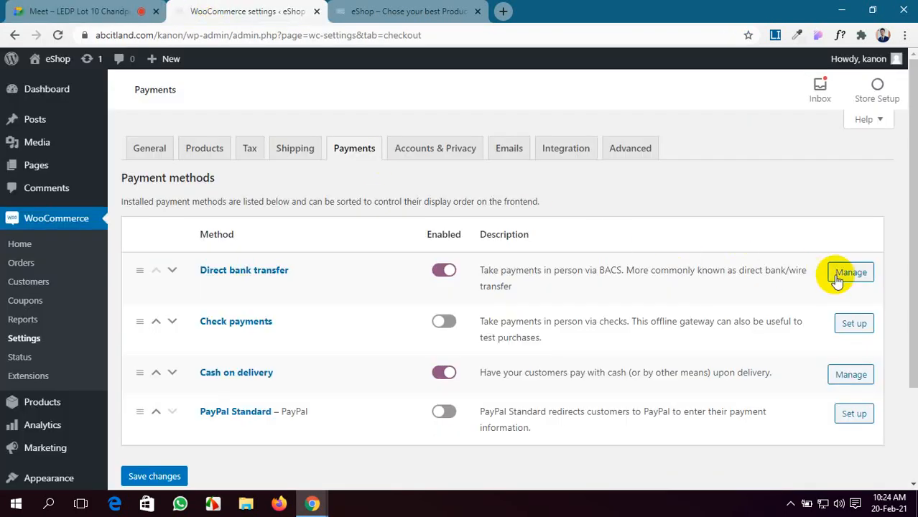
Step: Open the Direct bank transfer settings and look over its Title and Instructions fields
{"action": "left_click", "coordinate": [845, 278]}
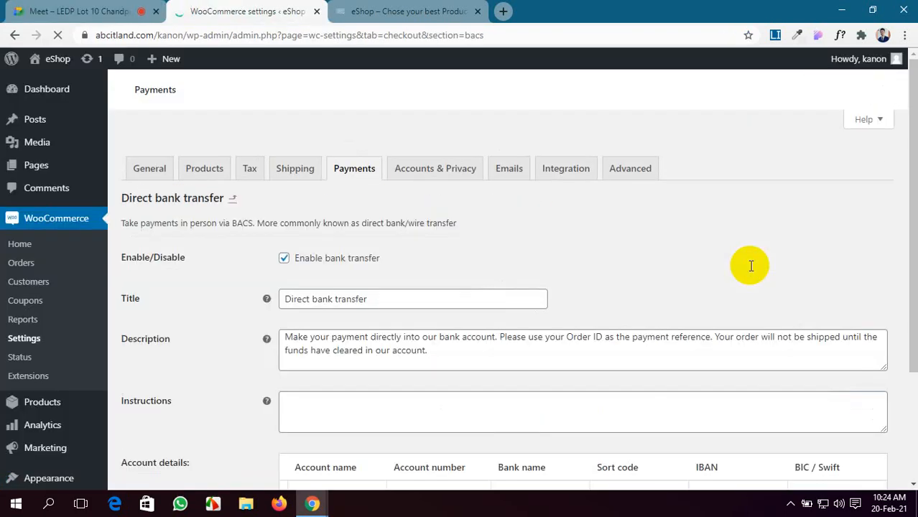
{"action": "scroll", "coordinate": [288, 215], "scroll_direction": "down", "scroll_amount": 1}
{"action": "scroll", "coordinate": [213, 201], "scroll_direction": "up", "scroll_amount": 1}
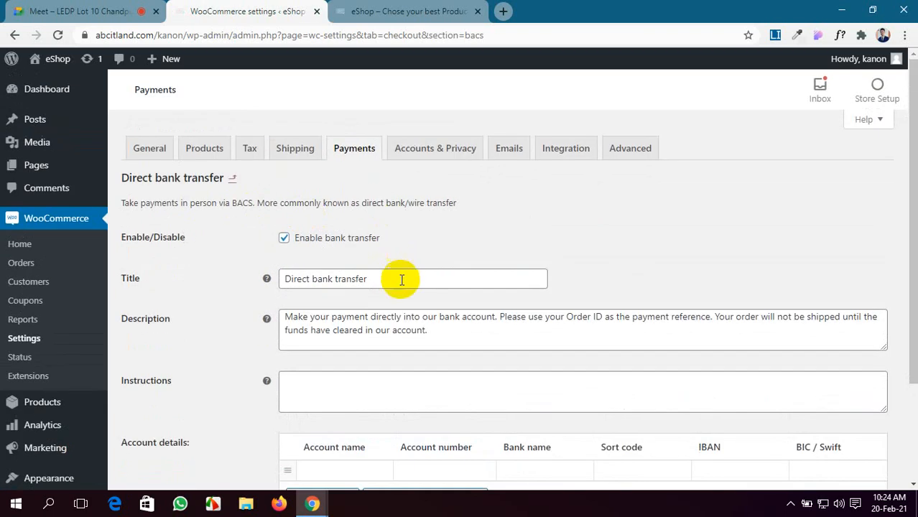
{"action": "left_click", "coordinate": [382, 280]}
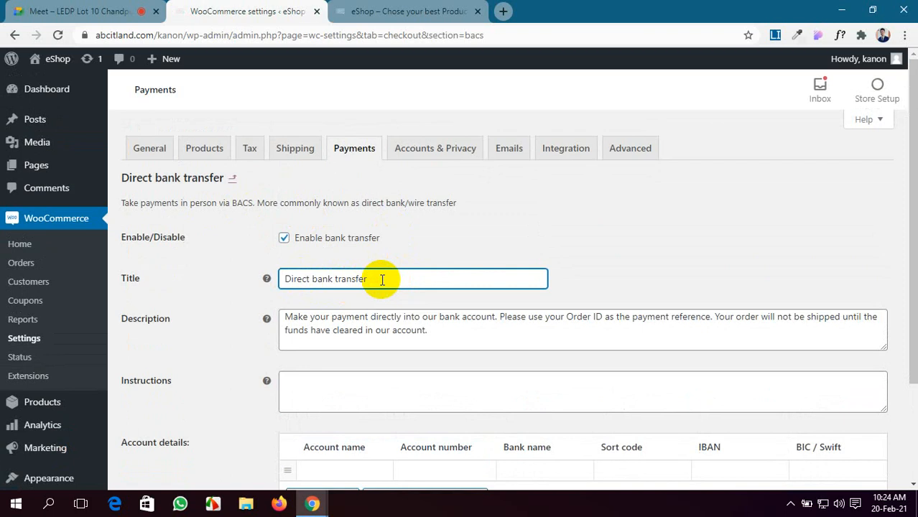
{"action": "scroll", "coordinate": [382, 280], "scroll_direction": "down", "scroll_amount": 1}
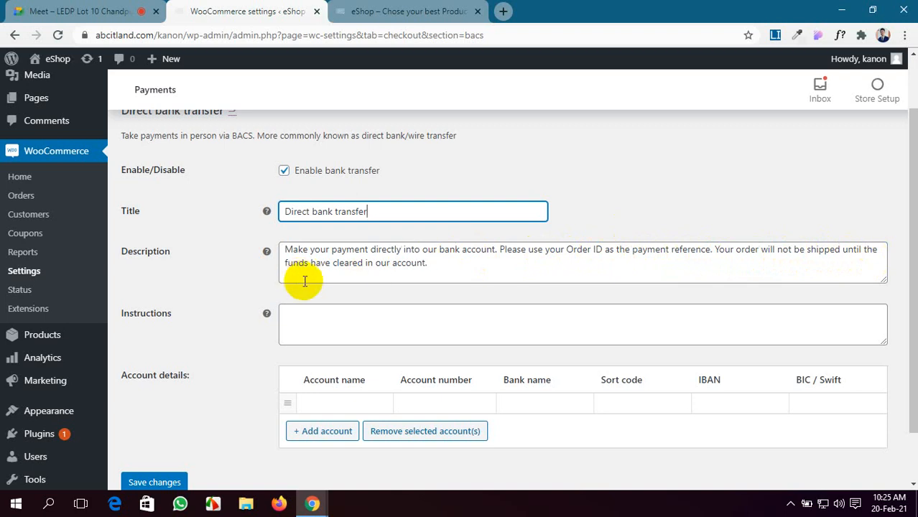
{"action": "scroll", "coordinate": [386, 267], "scroll_direction": "down", "scroll_amount": 2}
{"action": "left_click", "coordinate": [385, 258]}
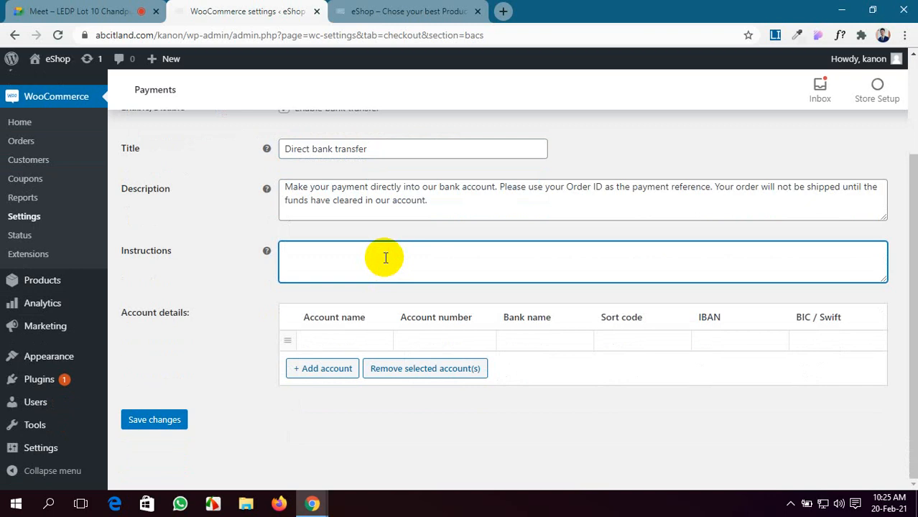
Step: Enter the account holder's name and the bank account number in the account row
{"action": "left_click", "coordinate": [316, 341]}
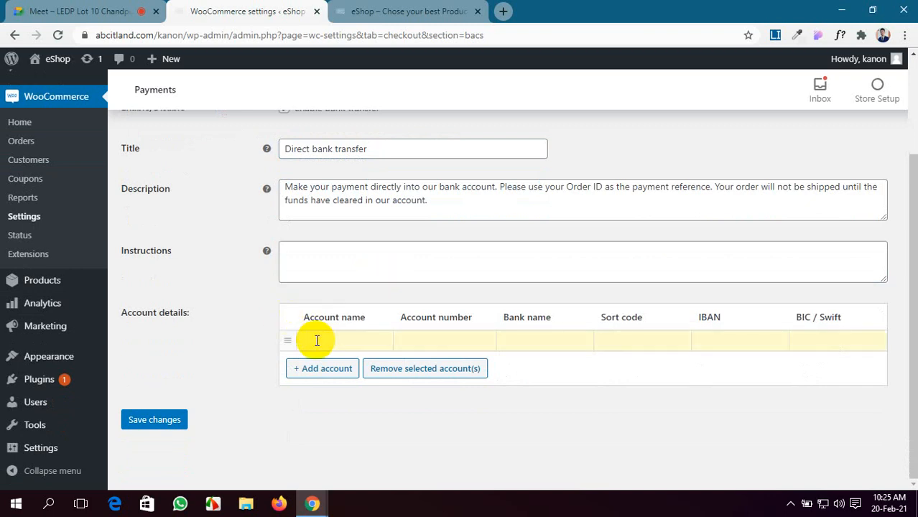
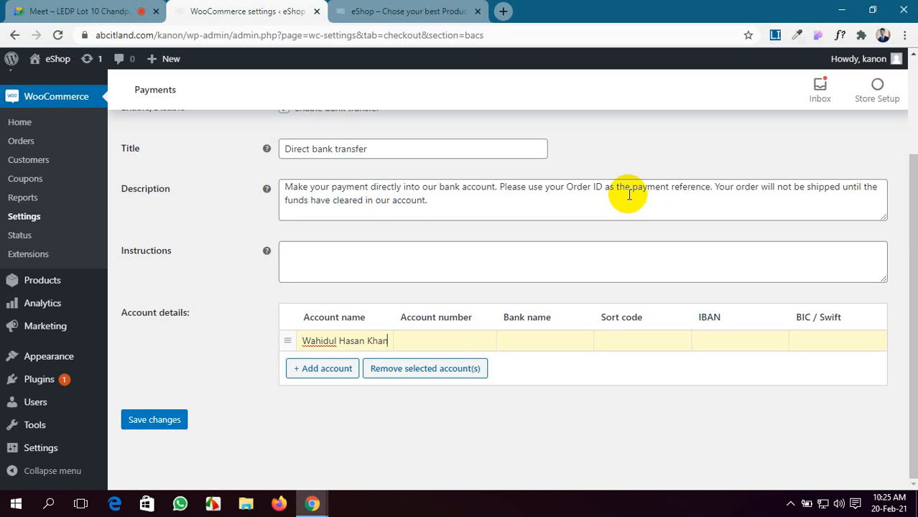
{"action": "left_click", "coordinate": [411, 340]}
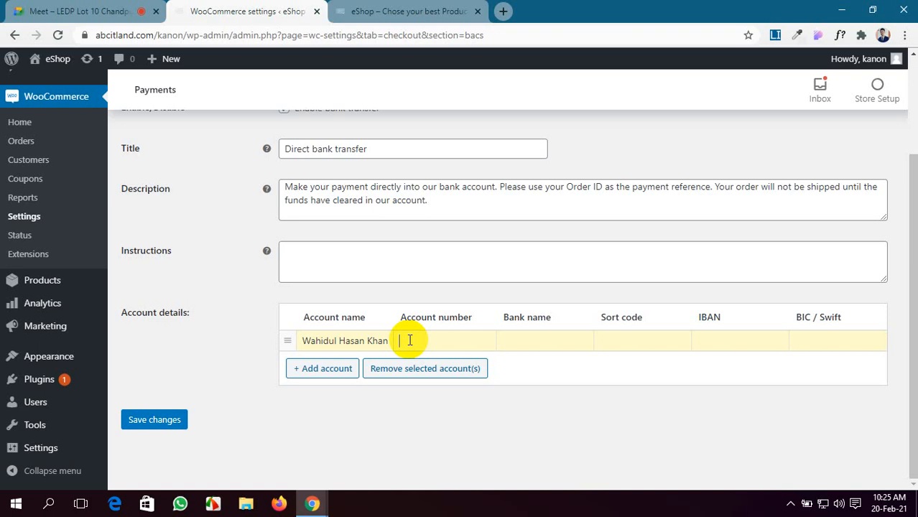
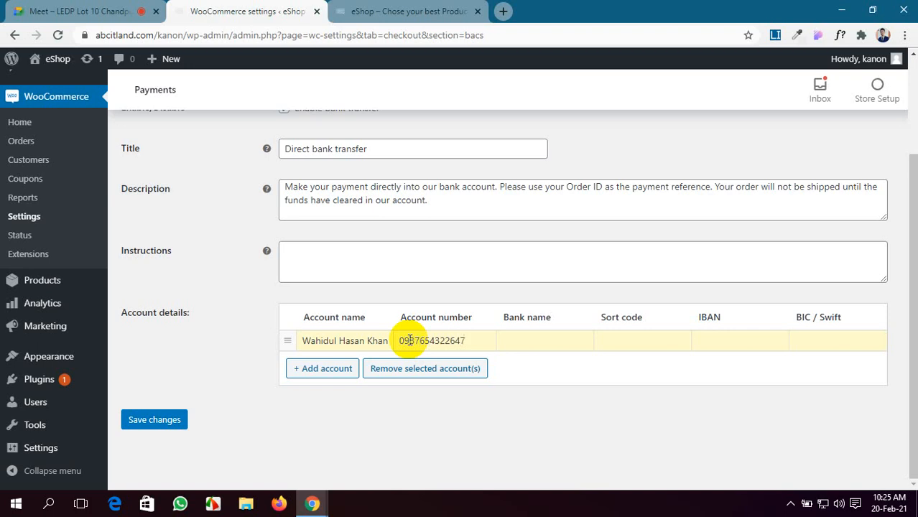
{"action": "left_click", "coordinate": [2, 6]}
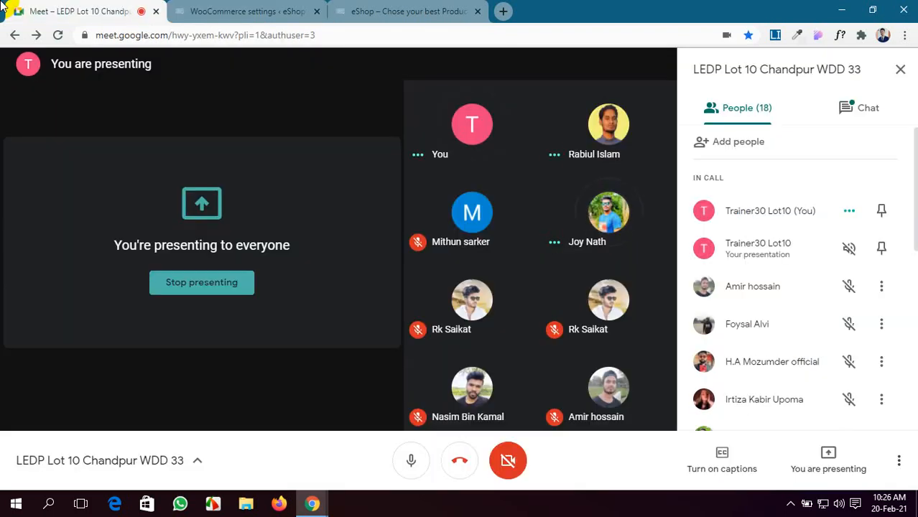
{"action": "left_click", "coordinate": [180, 10]}
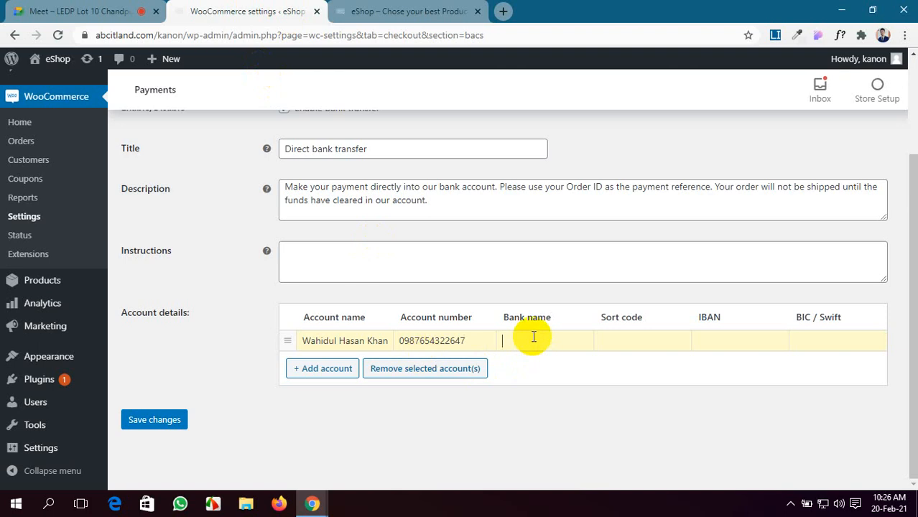
Step: Enter the bank name 'Brack Bank LTD' in the account row
{"action": "type", "text": "Brack Bank"}
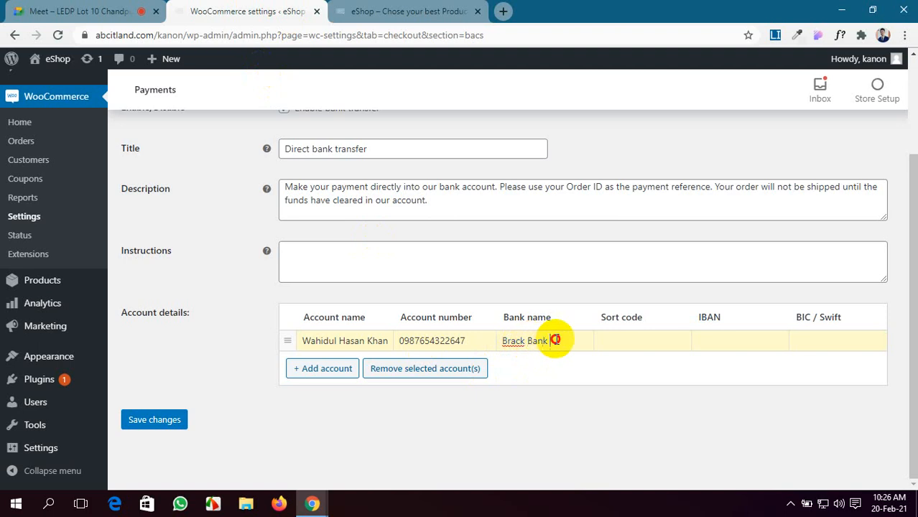
{"action": "type", "text": "LT"}
{"action": "type", "text": "D"}
{"action": "key", "text": "BackSpace"}
{"action": "type", "text": "TD"}
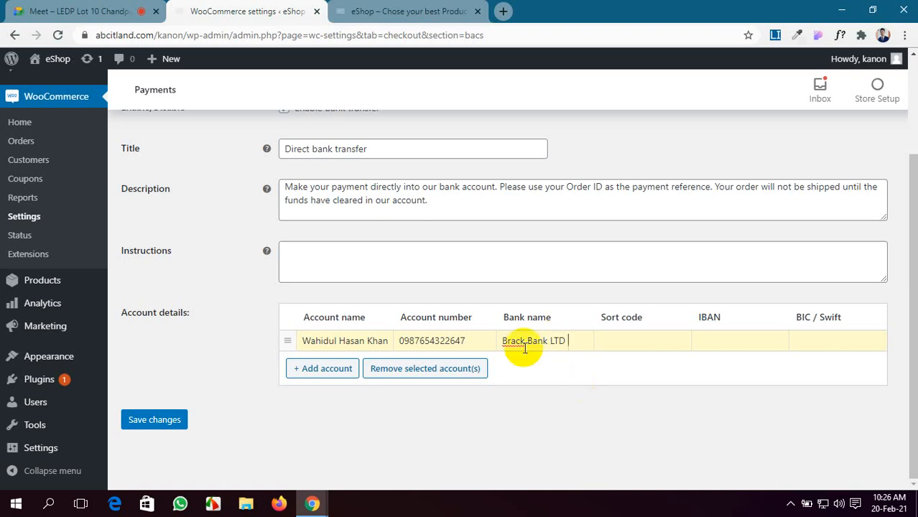
{"action": "left_click", "coordinate": [608, 339]}
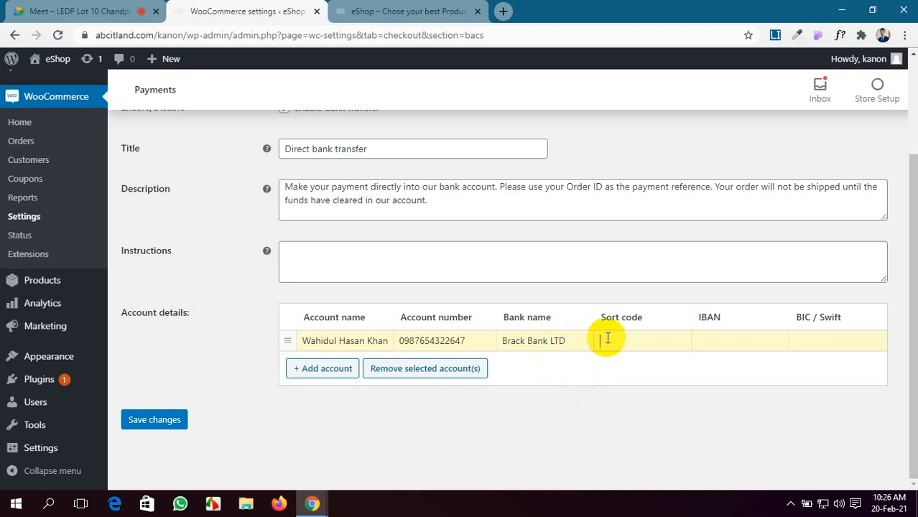
{"action": "left_click", "coordinate": [83, 9]}
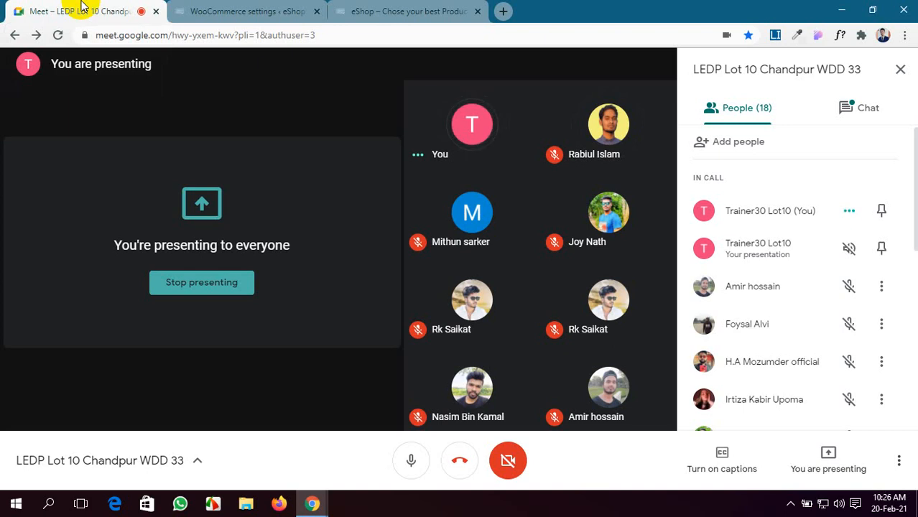
{"action": "left_click", "coordinate": [220, 9]}
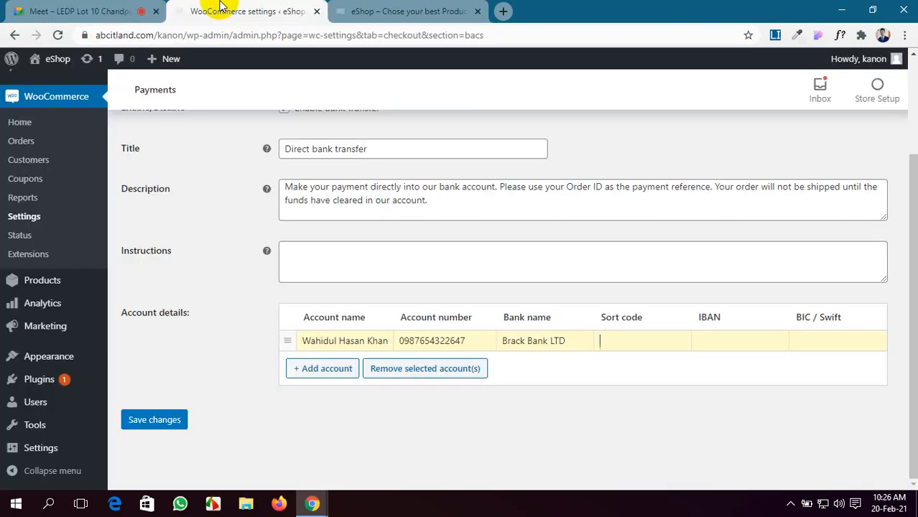
Step: Fill in sort code 0987, the IBAN and BIC/Swift oiu0987, then save the settings
{"action": "type", "text": "098"}
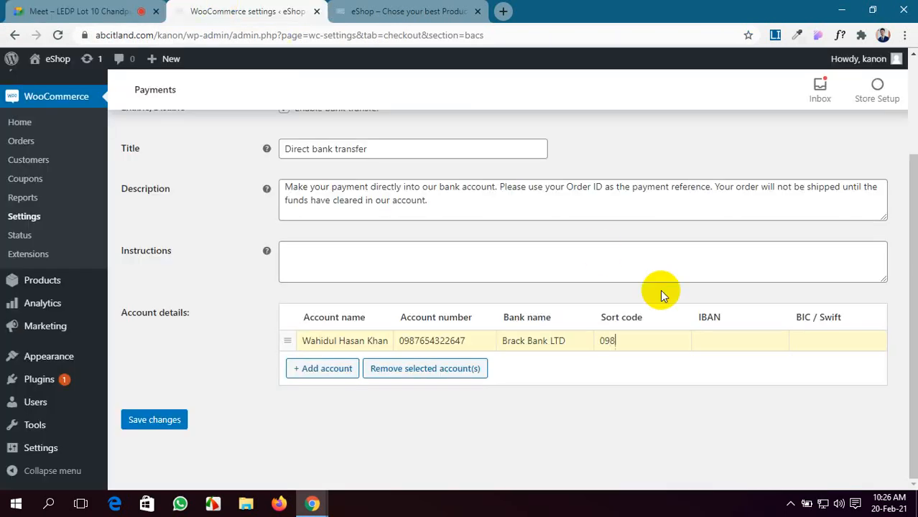
{"action": "type", "text": "7"}
{"action": "left_click", "coordinate": [737, 351]}
{"action": "type", "text": "09876543w"}
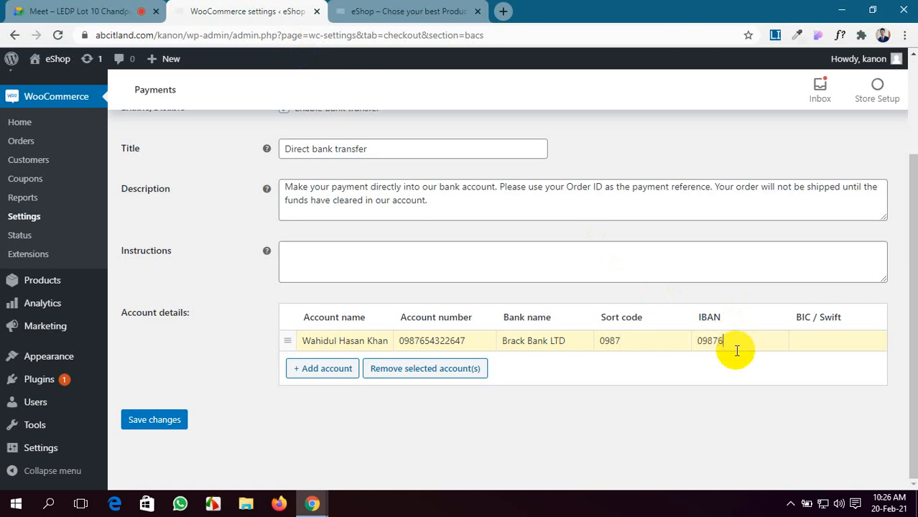
{"action": "left_click", "coordinate": [842, 340]}
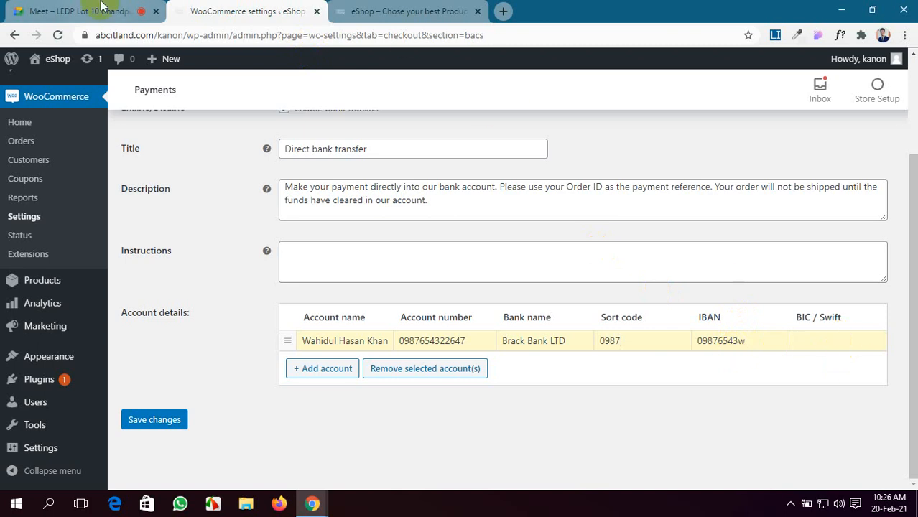
{"action": "left_click", "coordinate": [43, 7]}
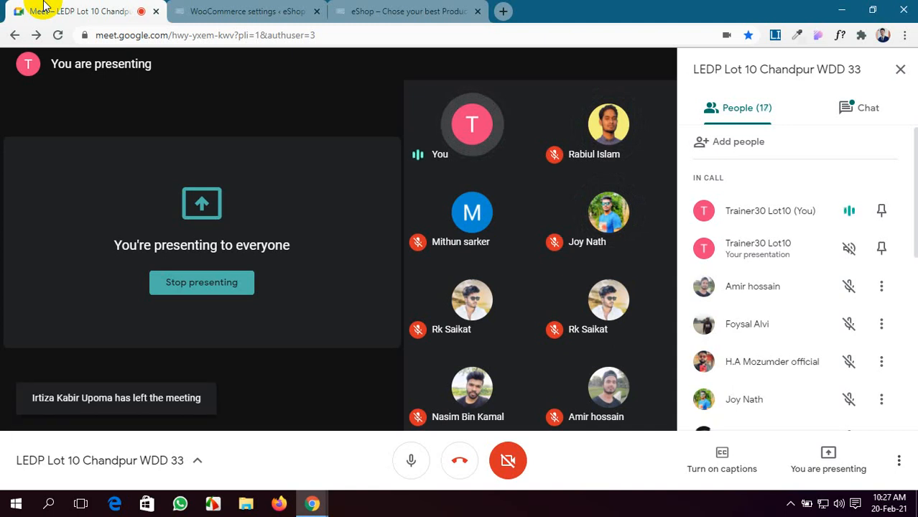
{"action": "left_click", "coordinate": [209, 8]}
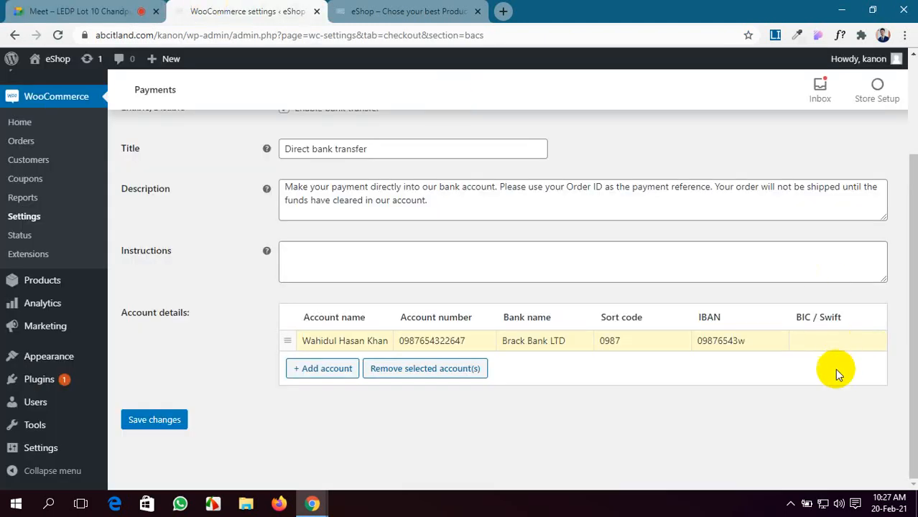
{"action": "type", "text": "oiu0987"}
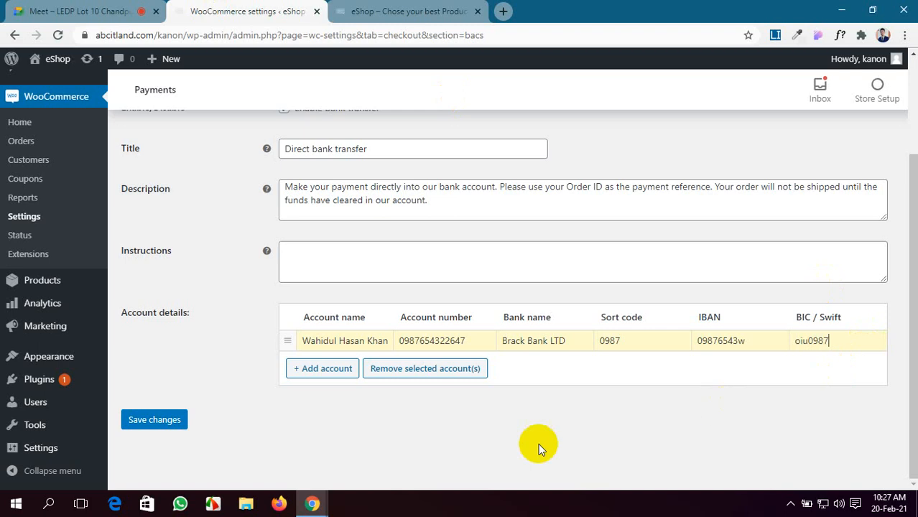
{"action": "left_click", "coordinate": [154, 420]}
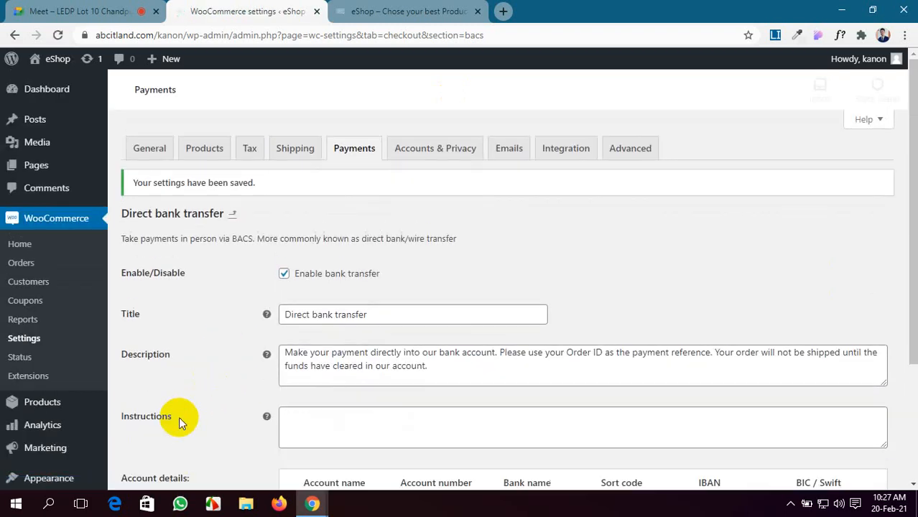
Step: Save the Direct bank transfer settings again and go back to the payment methods list
{"action": "scroll", "coordinate": [697, 314], "scroll_direction": "down", "scroll_amount": 3}
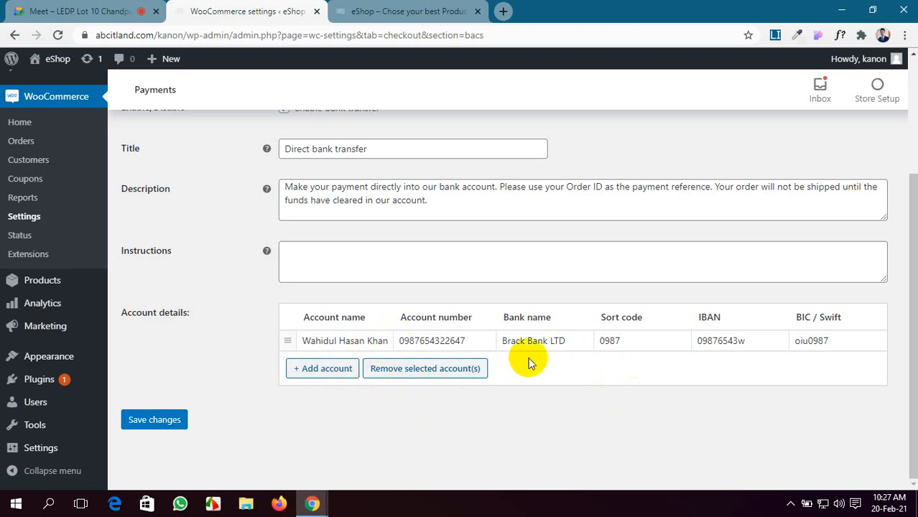
{"action": "left_click", "coordinate": [156, 426]}
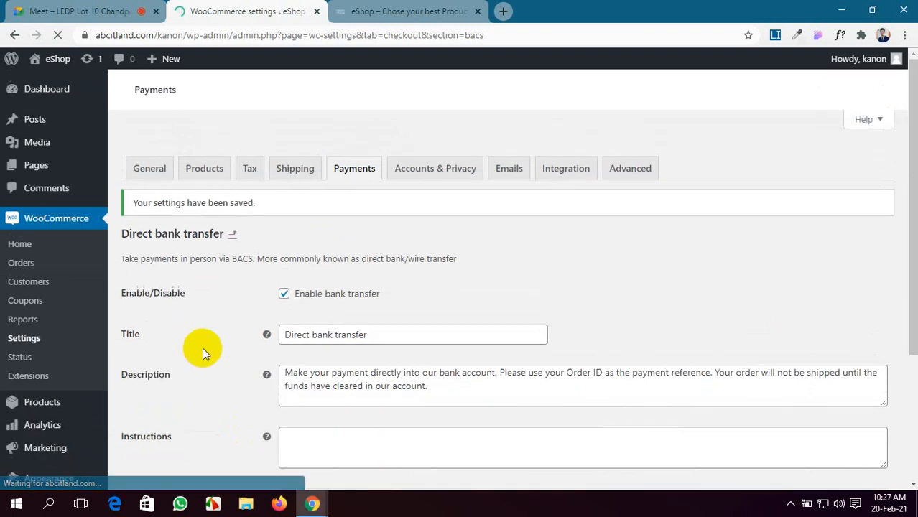
{"action": "left_click", "coordinate": [232, 216]}
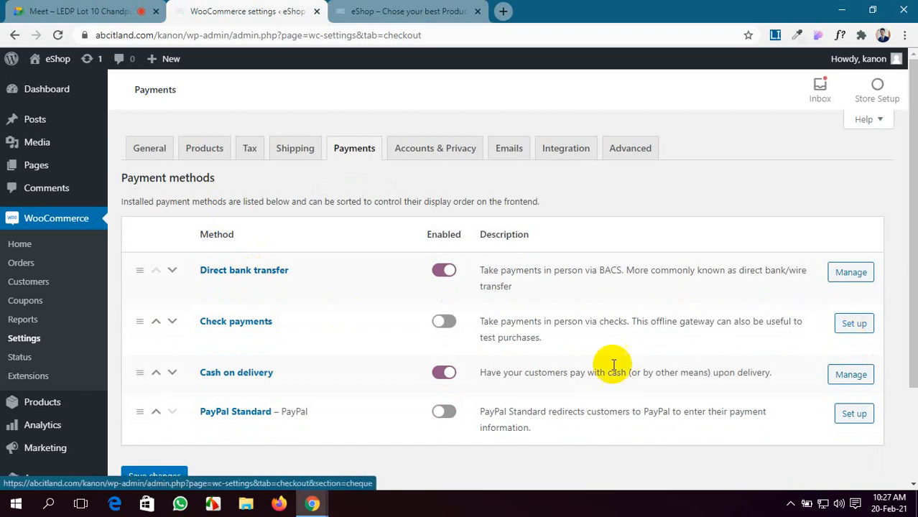
Step: Enable Check payments and open its settings page
{"action": "left_click", "coordinate": [443, 321]}
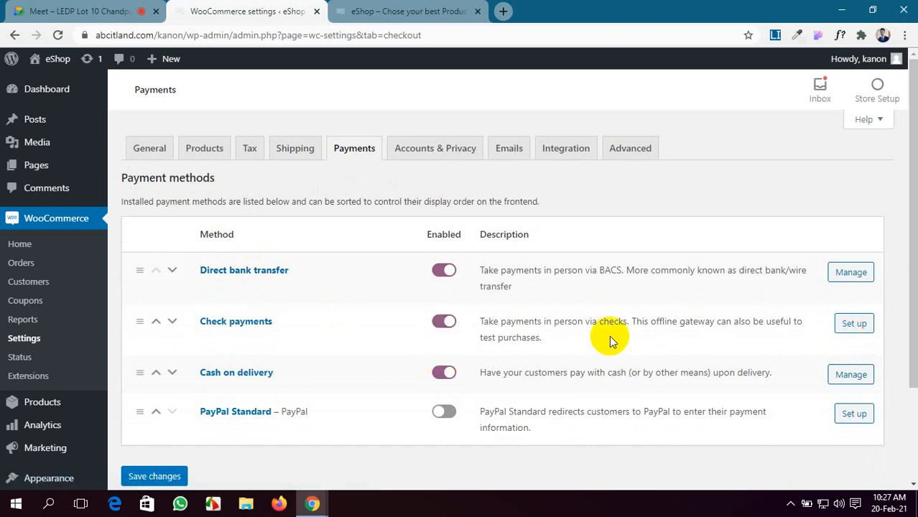
{"action": "left_click", "coordinate": [854, 323]}
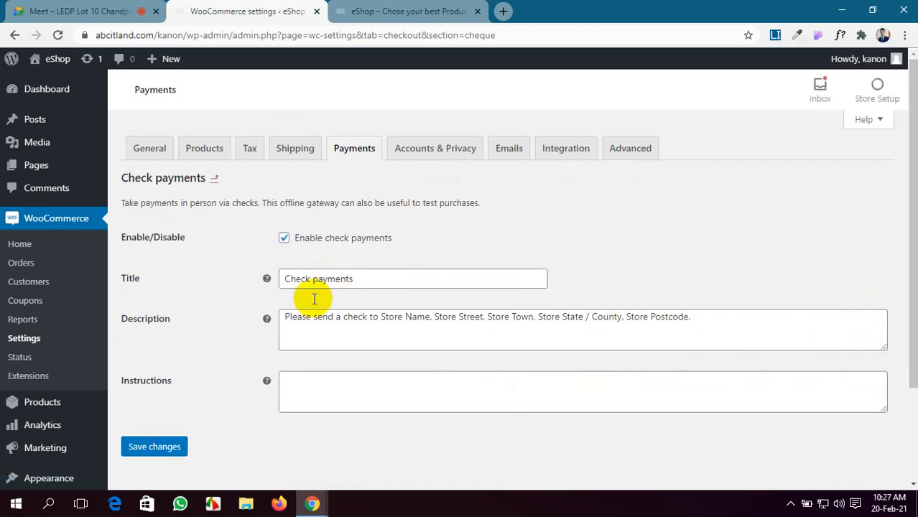
{"action": "scroll", "coordinate": [312, 305], "scroll_direction": "down", "scroll_amount": 2}
{"action": "scroll", "coordinate": [352, 260], "scroll_direction": "up", "scroll_amount": 2}
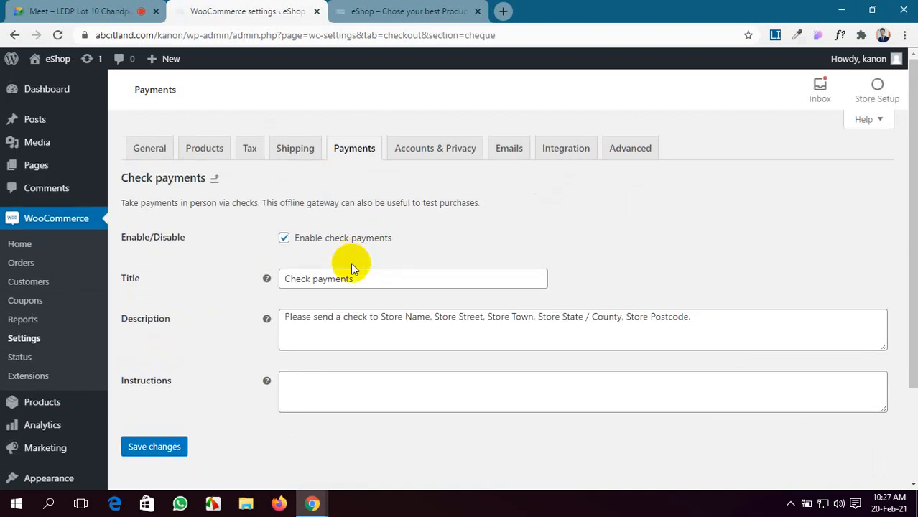
{"action": "scroll", "coordinate": [352, 260], "scroll_direction": "down", "scroll_amount": 2}
{"action": "left_click", "coordinate": [25, 9]}
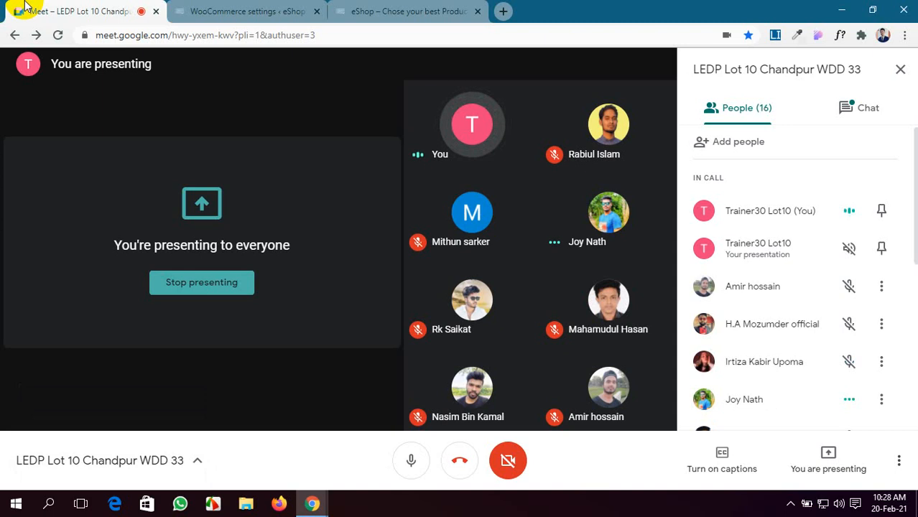
Step: Save the Check payments settings
{"action": "left_click", "coordinate": [240, 10]}
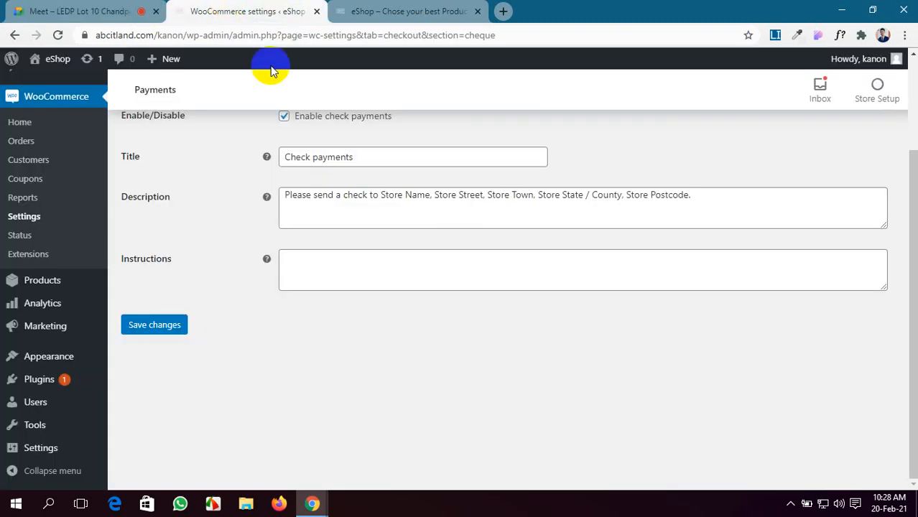
{"action": "left_click", "coordinate": [390, 272]}
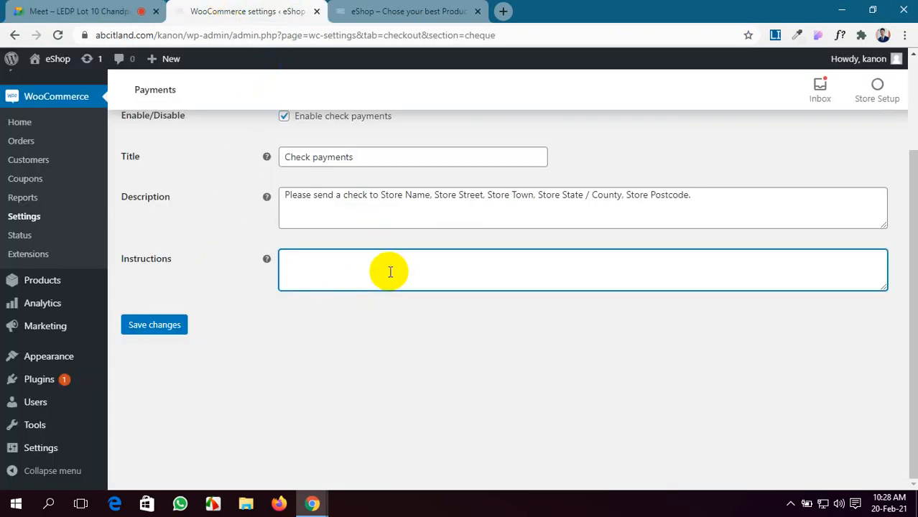
{"action": "left_click", "coordinate": [173, 327]}
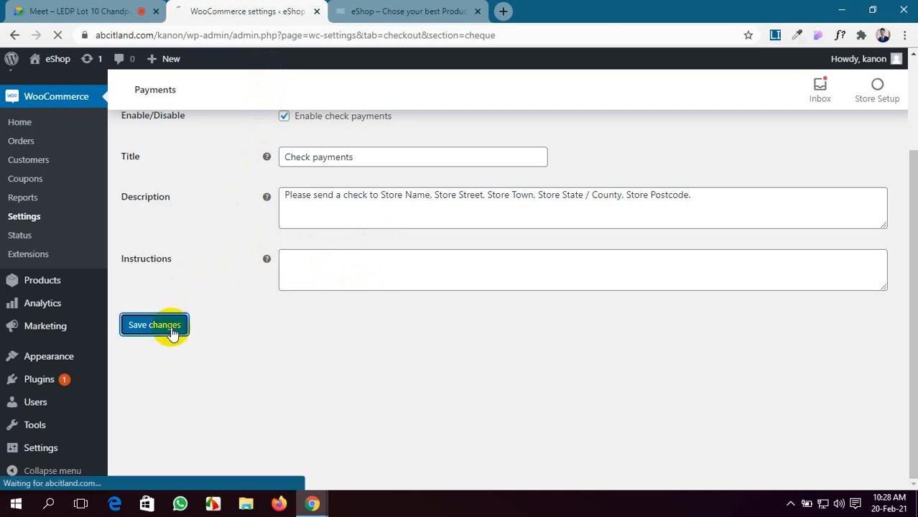
Step: Admit the waiting participant to the Meet call and return to the payment methods list
{"action": "left_click", "coordinate": [97, 11]}
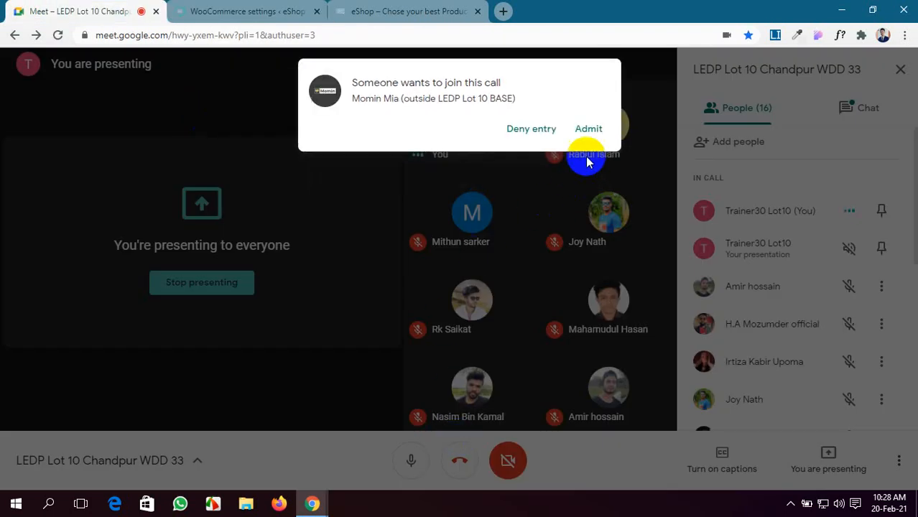
{"action": "left_click", "coordinate": [597, 131]}
{"action": "left_click", "coordinate": [230, 12]}
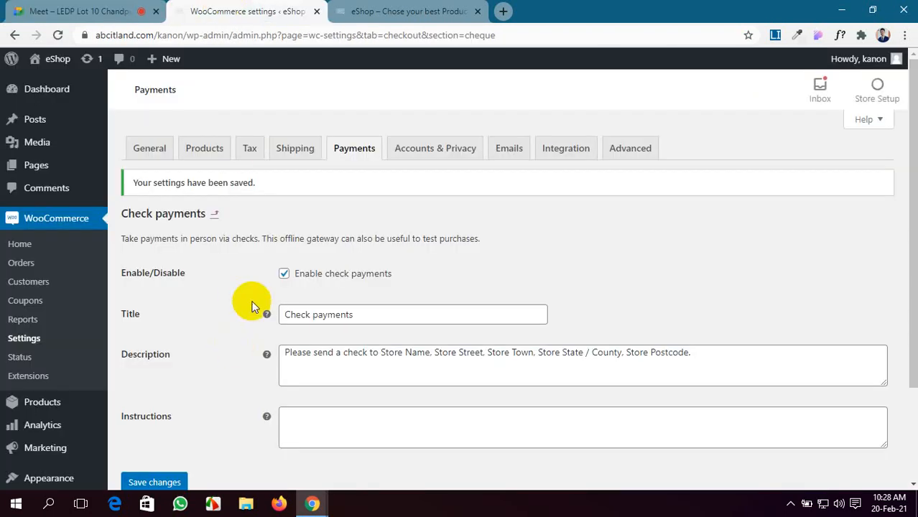
{"action": "left_click", "coordinate": [215, 214]}
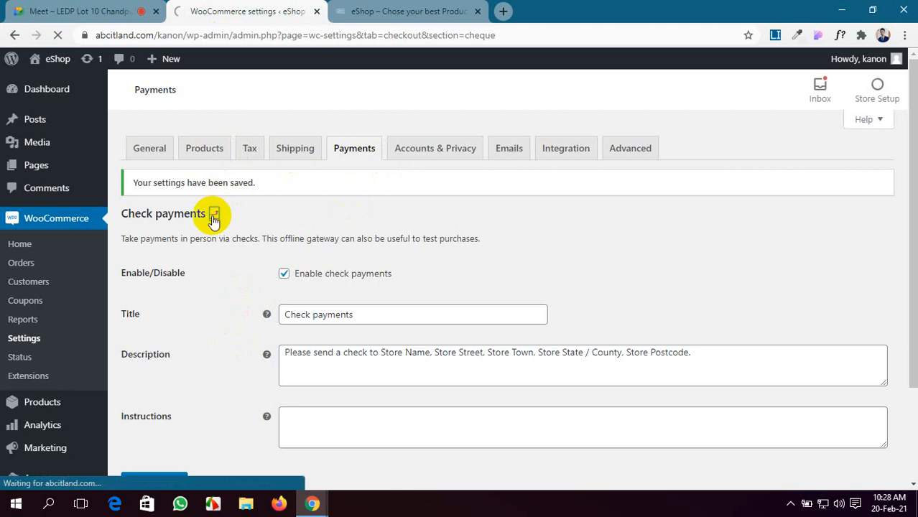
{"action": "scroll", "coordinate": [488, 394], "scroll_direction": "down", "scroll_amount": 2}
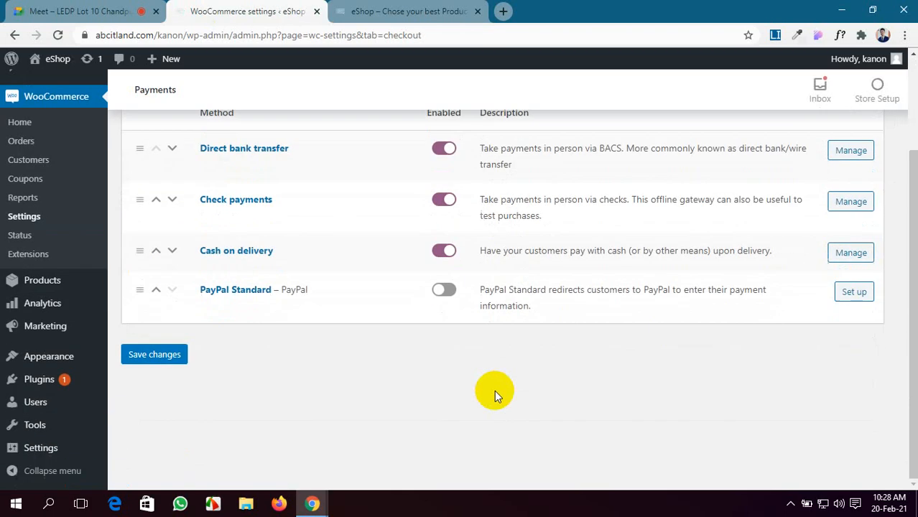
Step: Open the Cash on delivery settings and expand its shipping methods list
{"action": "left_click", "coordinate": [851, 254]}
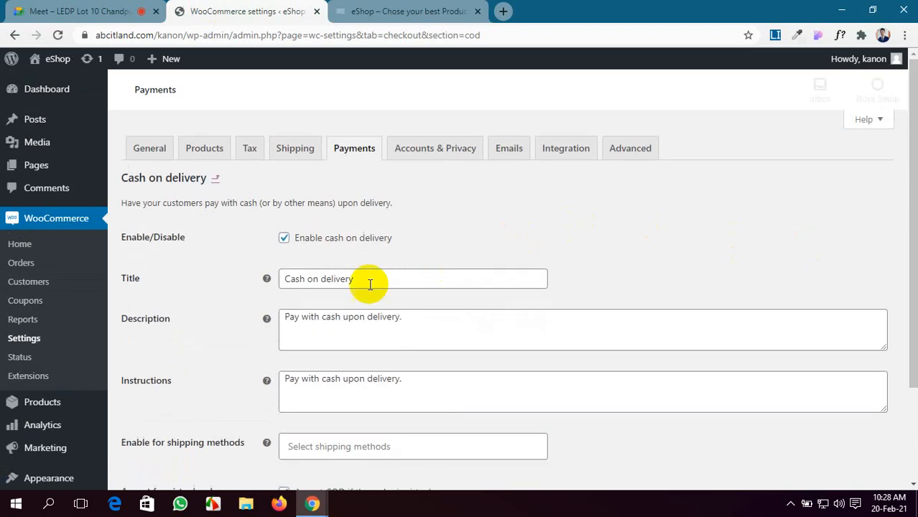
{"action": "mouse_move", "coordinate": [274, 321]}
{"action": "scroll", "coordinate": [379, 276], "scroll_direction": "down", "scroll_amount": 2}
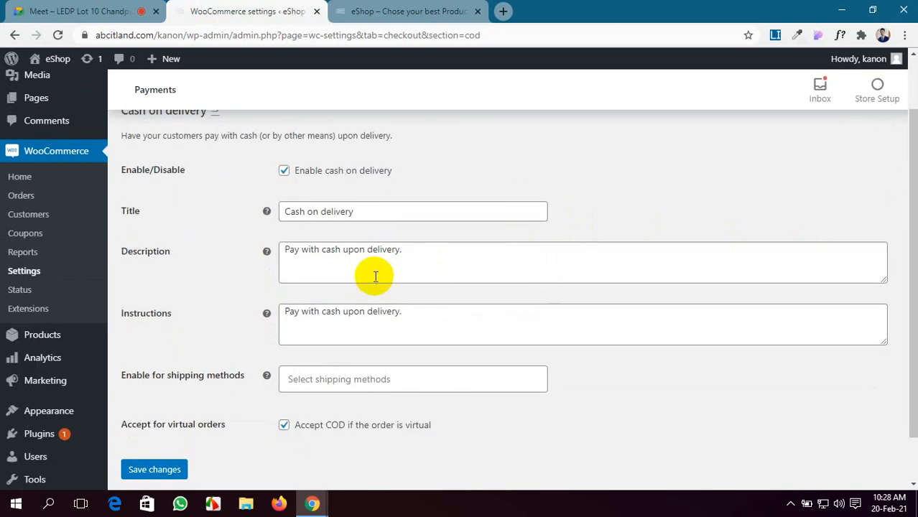
{"action": "scroll", "coordinate": [412, 255], "scroll_direction": "down", "scroll_amount": 2}
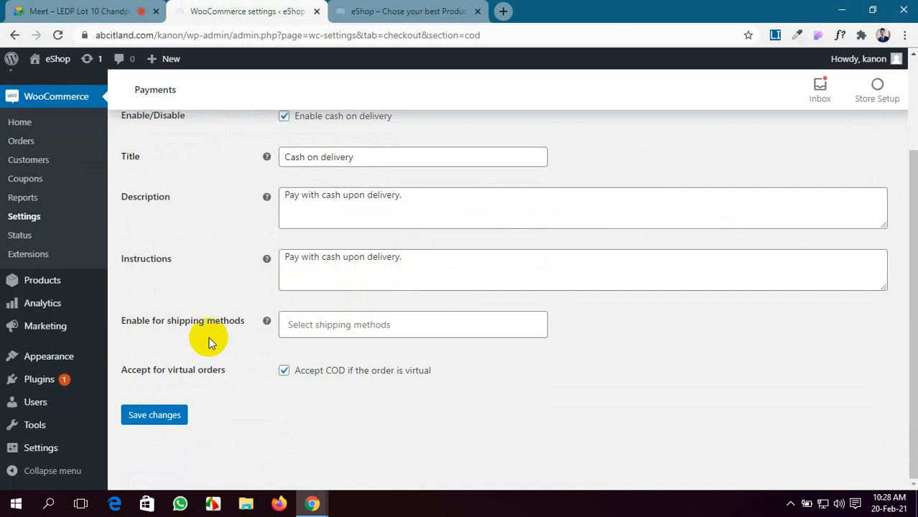
{"action": "left_click", "coordinate": [357, 324]}
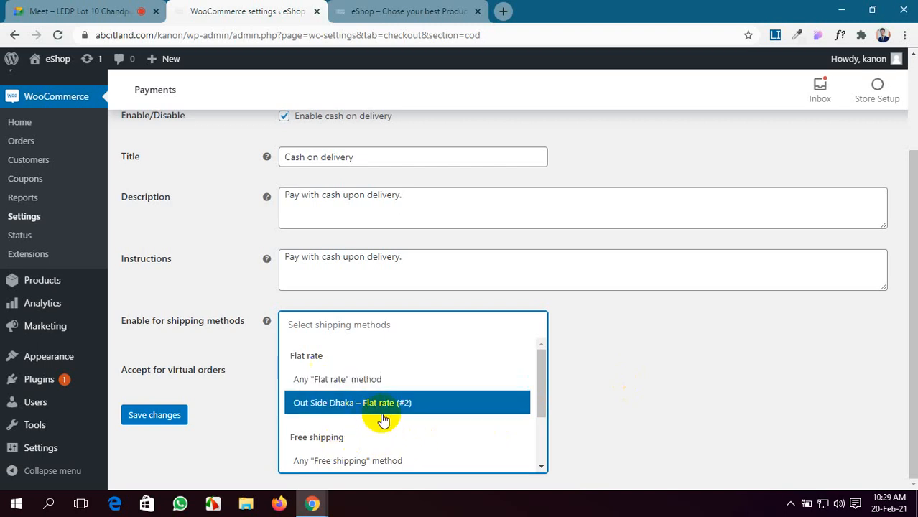
Step: Admit the waiting participant to the Meet call
{"action": "left_click", "coordinate": [35, 11]}
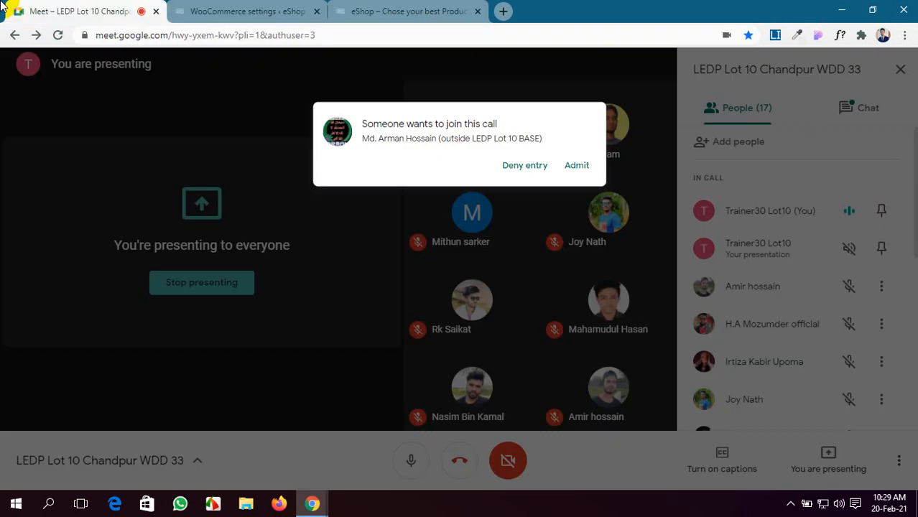
{"action": "left_click", "coordinate": [585, 130]}
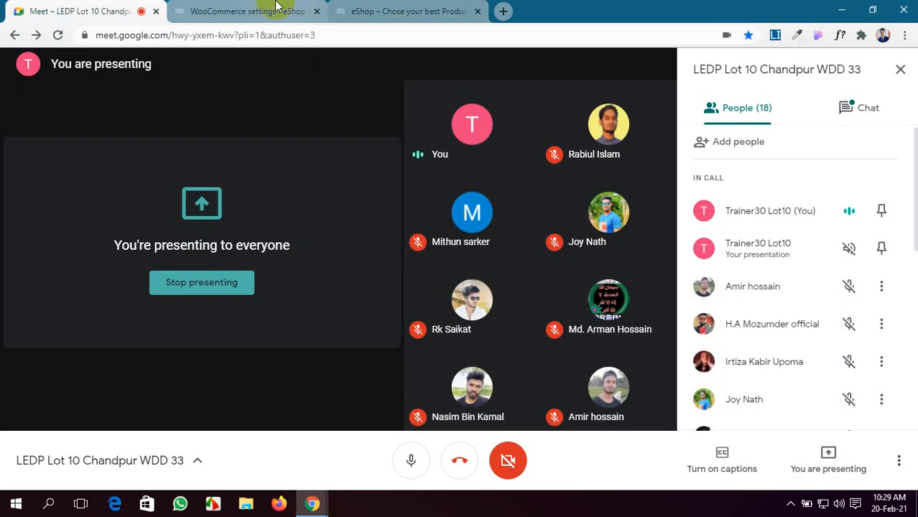
{"action": "left_click", "coordinate": [275, 11]}
Step: Leave no shipping methods selected, save Cash on delivery, and return to the payment methods list
{"action": "left_click", "coordinate": [811, 352]}
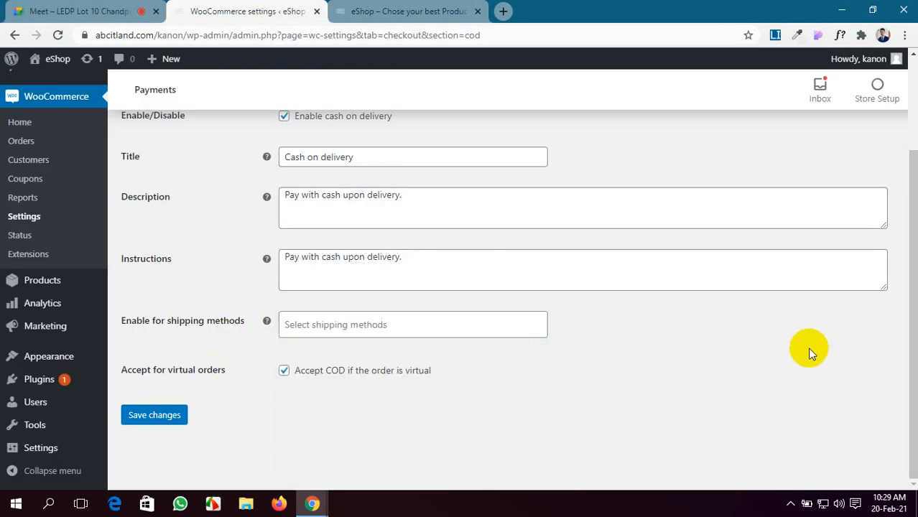
{"action": "left_click", "coordinate": [163, 417]}
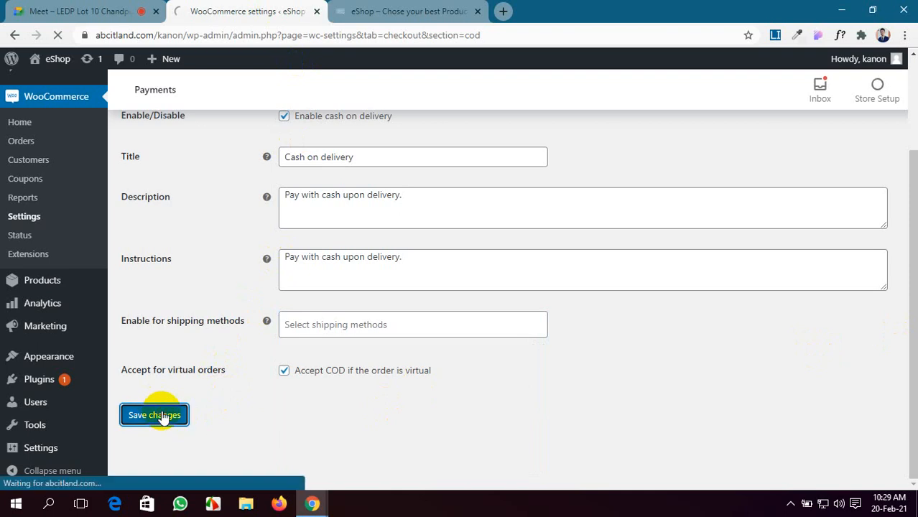
{"action": "scroll", "coordinate": [428, 279], "scroll_direction": "down", "scroll_amount": 3}
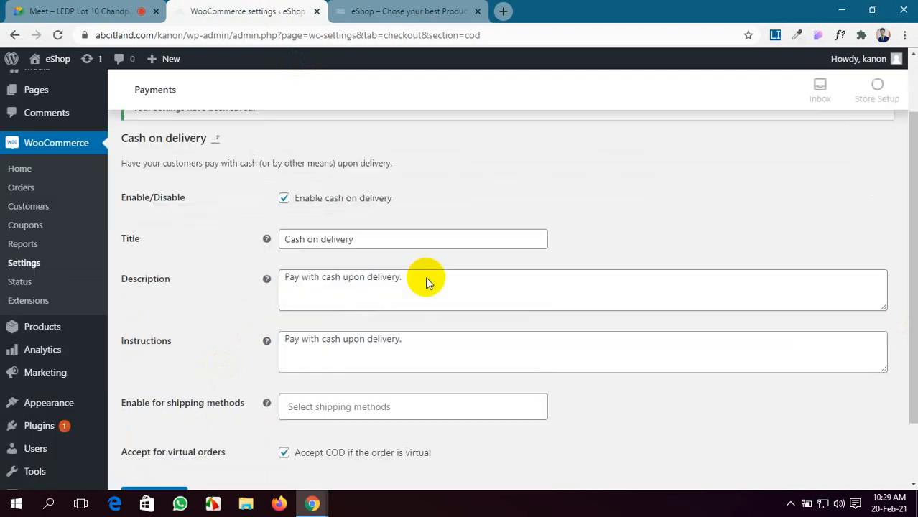
{"action": "scroll", "coordinate": [429, 329], "scroll_direction": "up", "scroll_amount": 2}
{"action": "scroll", "coordinate": [427, 329], "scroll_direction": "up", "scroll_amount": 1}
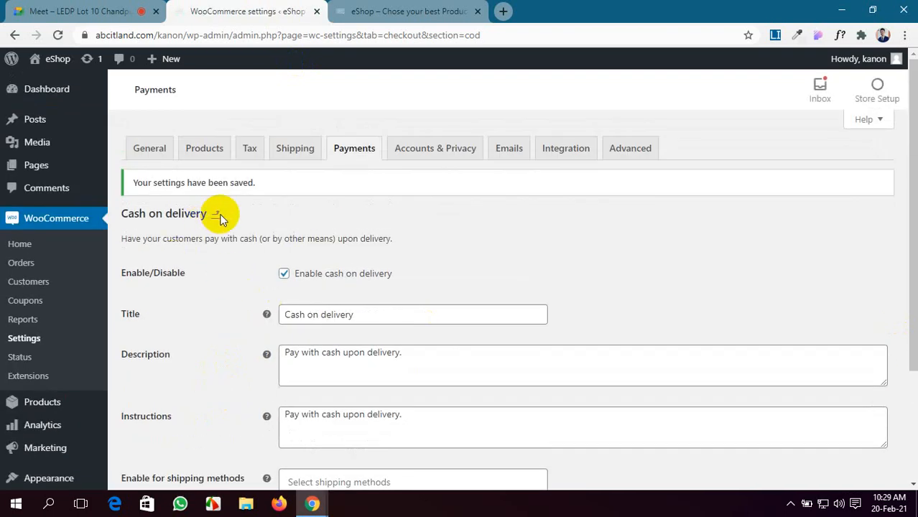
{"action": "left_click", "coordinate": [215, 214]}
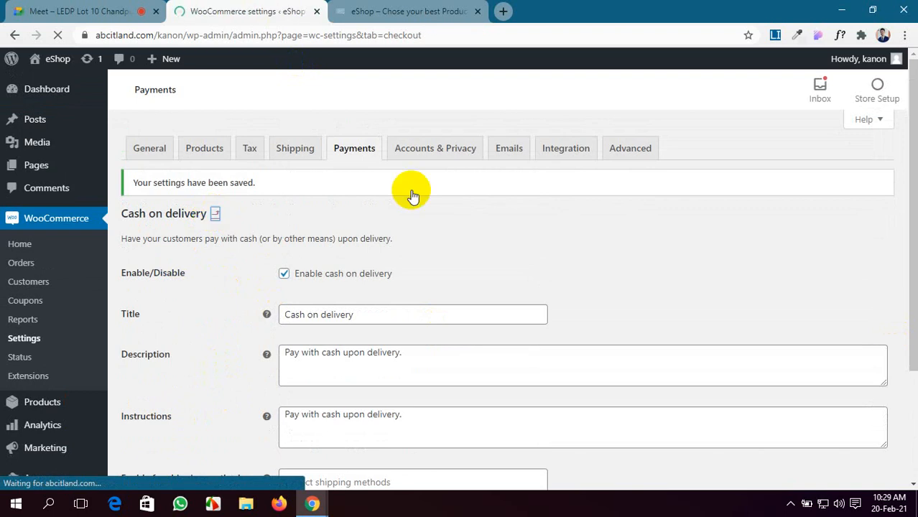
Step: Toggle PayPal Standard on and open its setup page
{"action": "scroll", "coordinate": [445, 382], "scroll_direction": "down", "scroll_amount": 2}
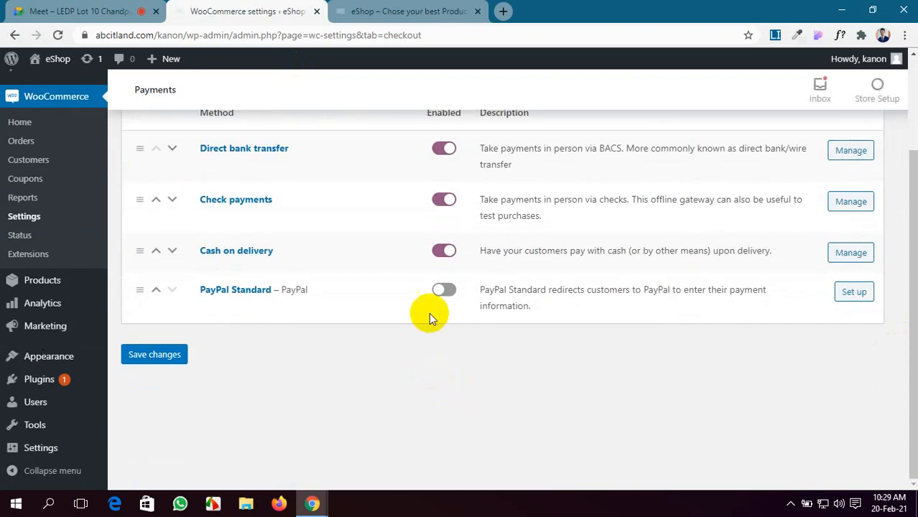
{"action": "left_click", "coordinate": [444, 291]}
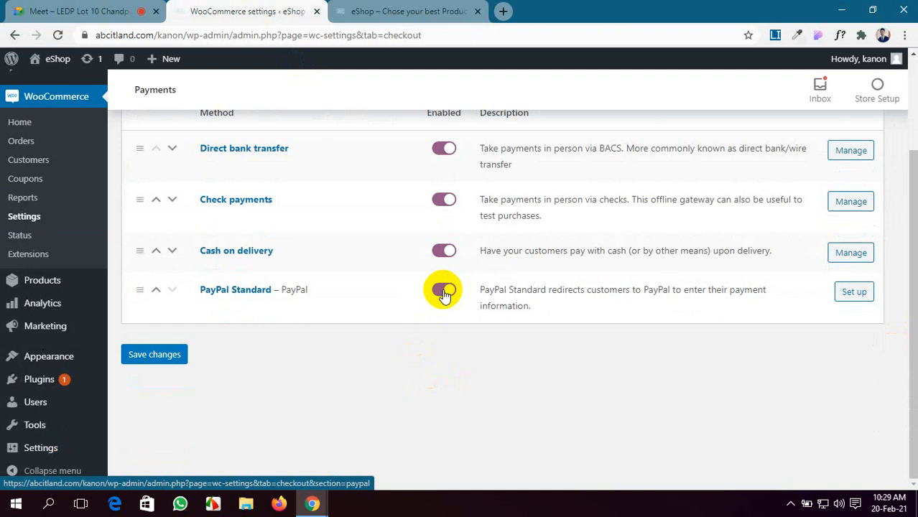
{"action": "left_click", "coordinate": [860, 297]}
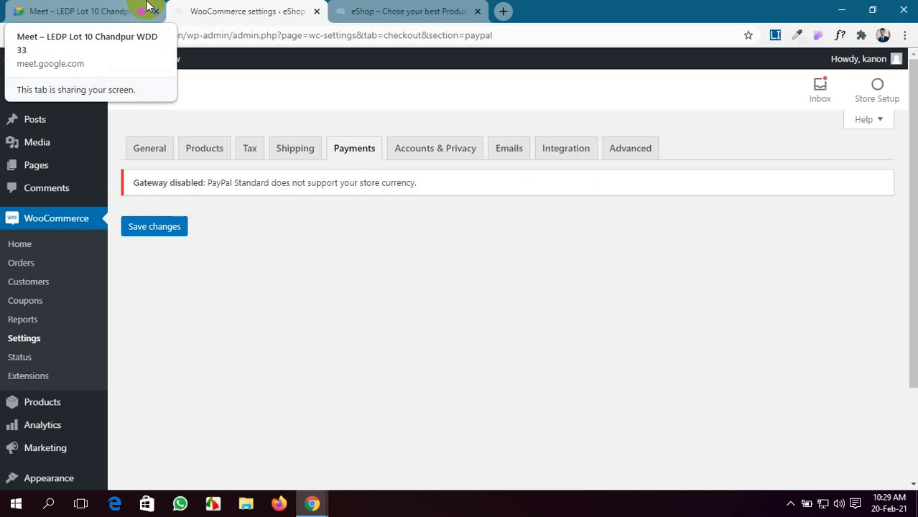
Step: Mute and unmute the microphone in the Meet call, moving between the call and WooCommerce
{"action": "left_click", "coordinate": [125, 10]}
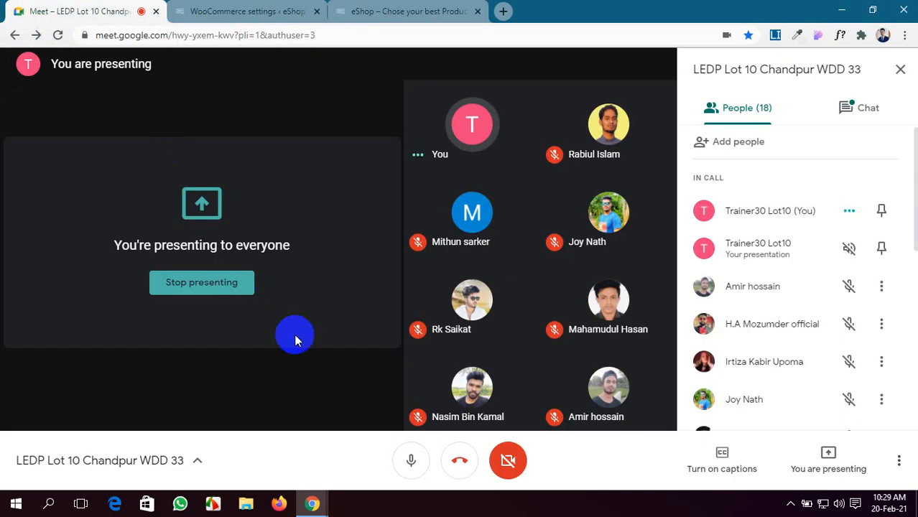
{"action": "left_click", "coordinate": [409, 462]}
{"action": "left_click", "coordinate": [411, 463]}
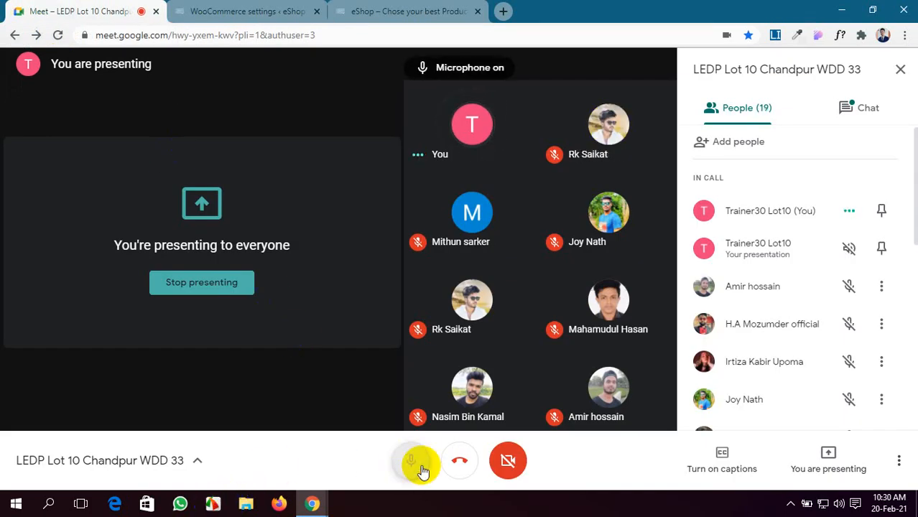
{"action": "left_click", "coordinate": [219, 9]}
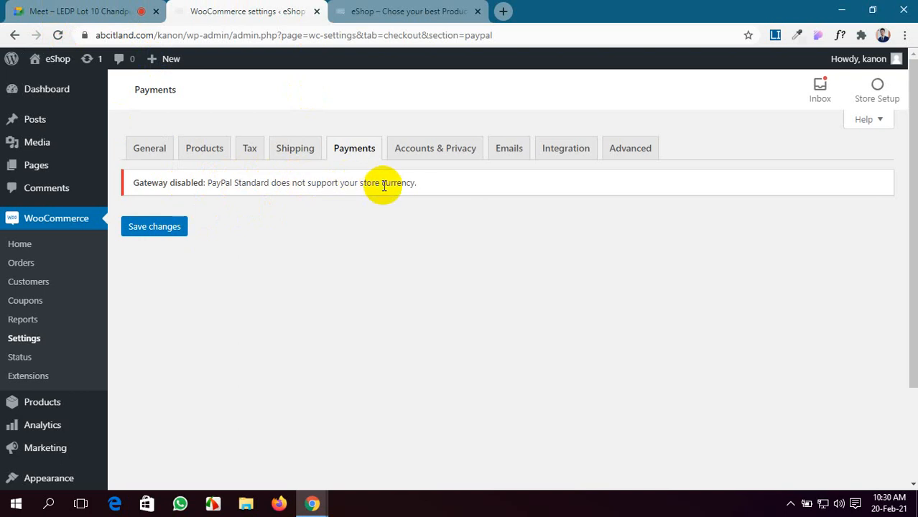
{"action": "left_click", "coordinate": [43, 8]}
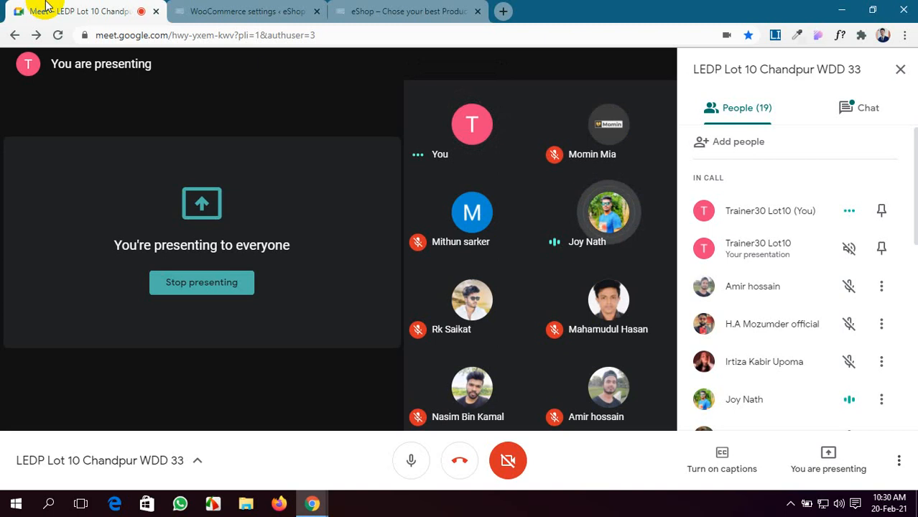
{"action": "left_click", "coordinate": [226, 5]}
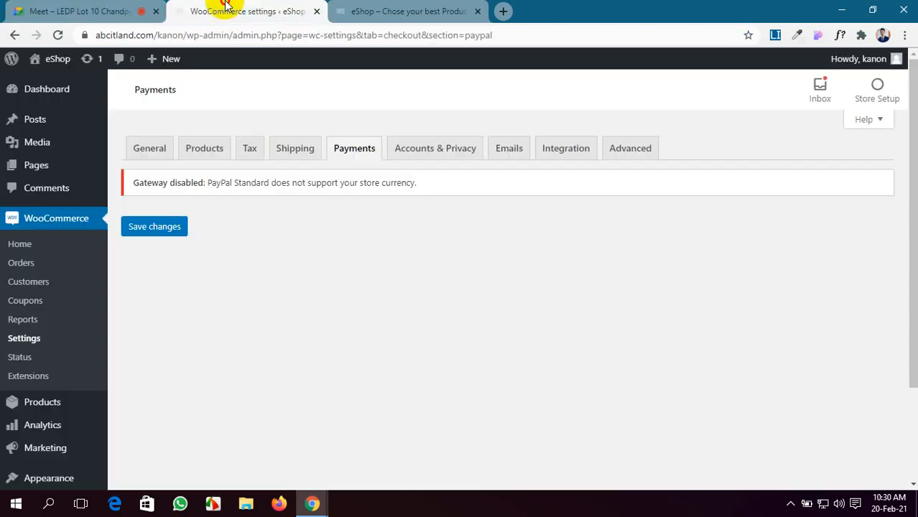
{"action": "left_click", "coordinate": [62, 6]}
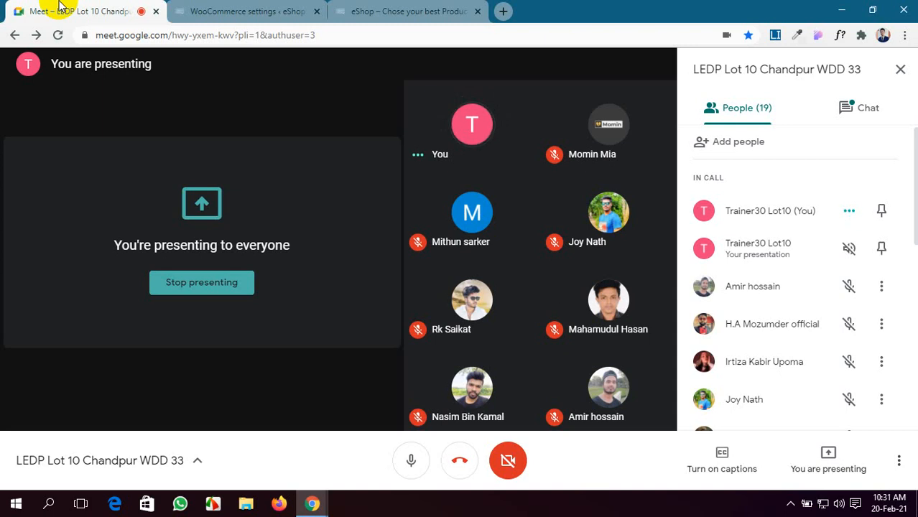
{"action": "left_click", "coordinate": [242, 10]}
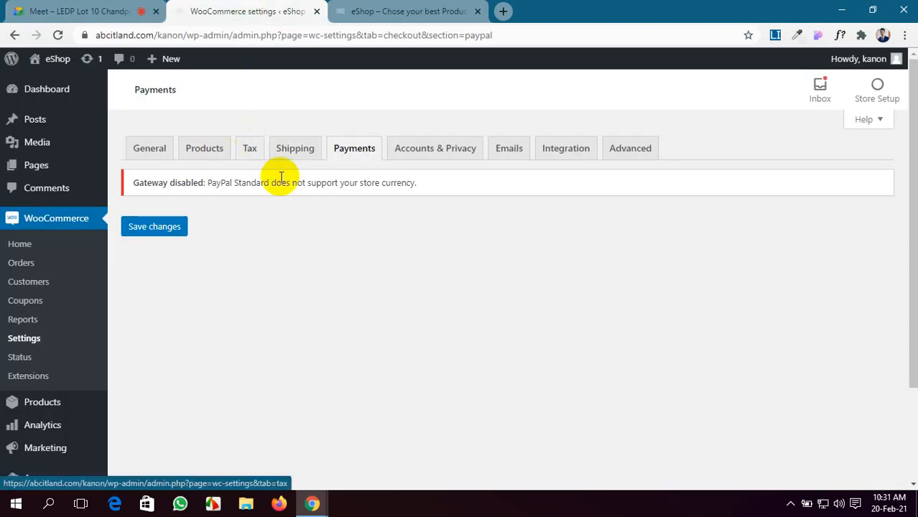
{"action": "left_click", "coordinate": [86, 8]}
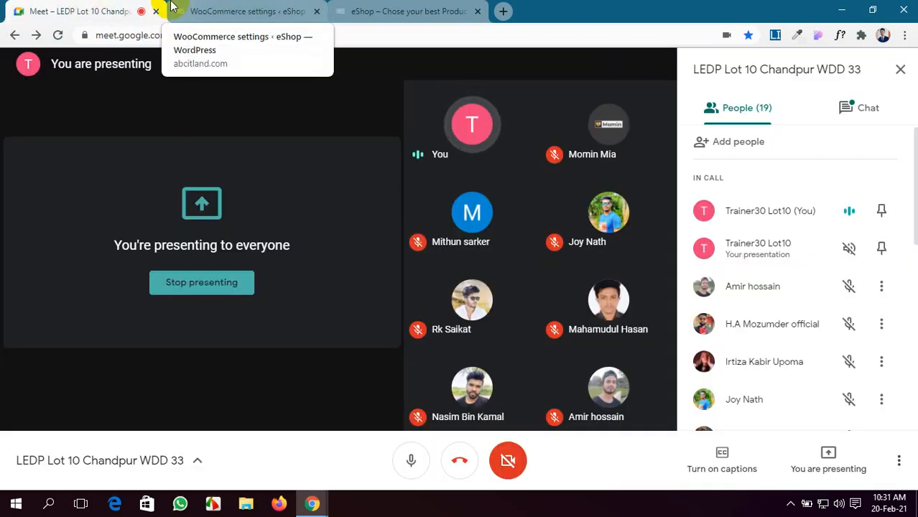
{"action": "left_click", "coordinate": [208, 12]}
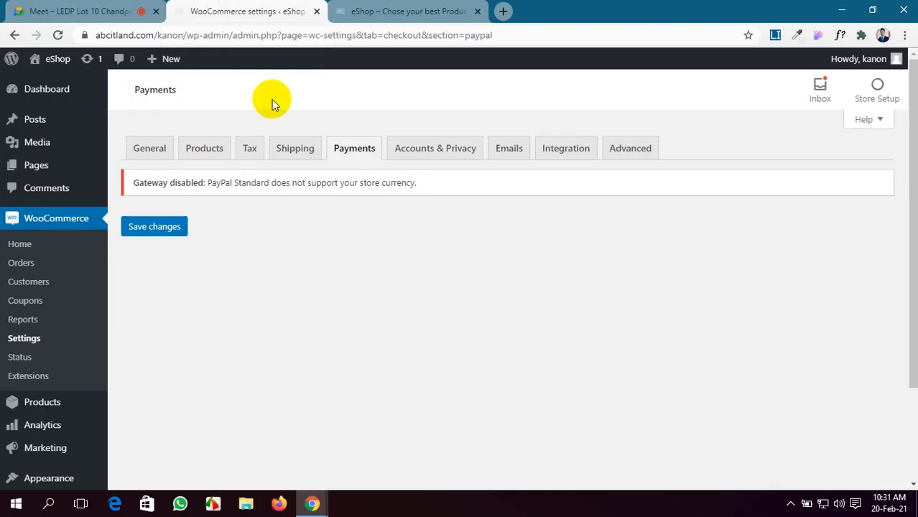
Step: Save the PayPal Standard settings, return to the payment methods list, and bring up the eShop storefront
{"action": "left_click", "coordinate": [139, 231]}
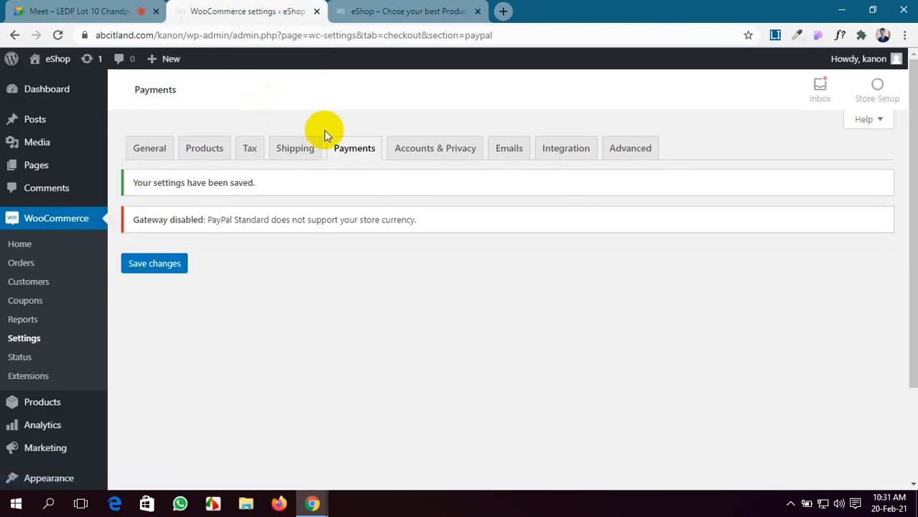
{"action": "left_click", "coordinate": [347, 156]}
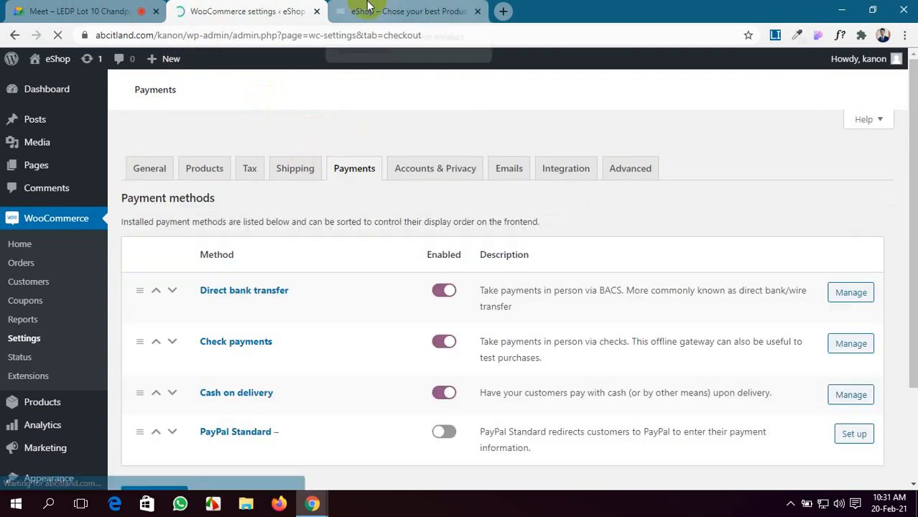
{"action": "left_click", "coordinate": [366, 8]}
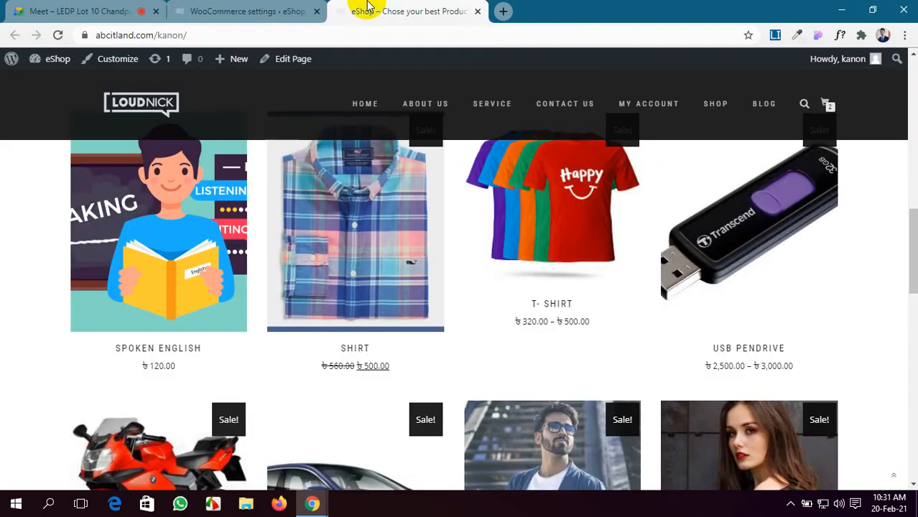
Step: Open the T-Shirt product and choose the Red colour variant for the cart
{"action": "scroll", "coordinate": [483, 316], "scroll_direction": "down", "scroll_amount": 2}
{"action": "scroll", "coordinate": [488, 312], "scroll_direction": "up", "scroll_amount": 1}
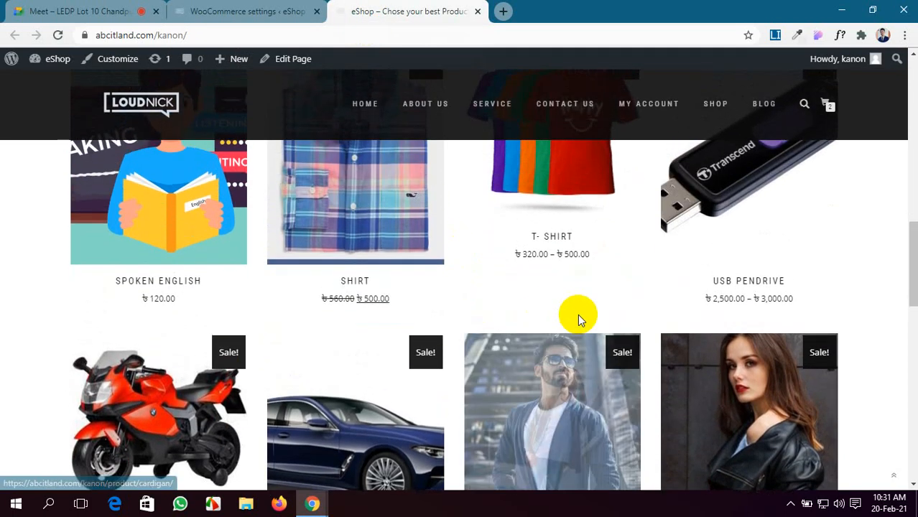
{"action": "left_click", "coordinate": [556, 176]}
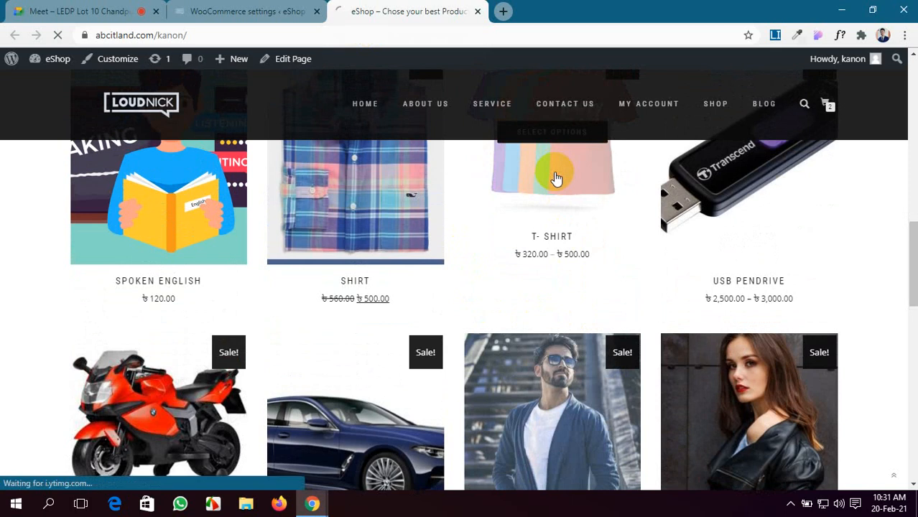
{"action": "scroll", "coordinate": [512, 349], "scroll_direction": "down", "scroll_amount": 1}
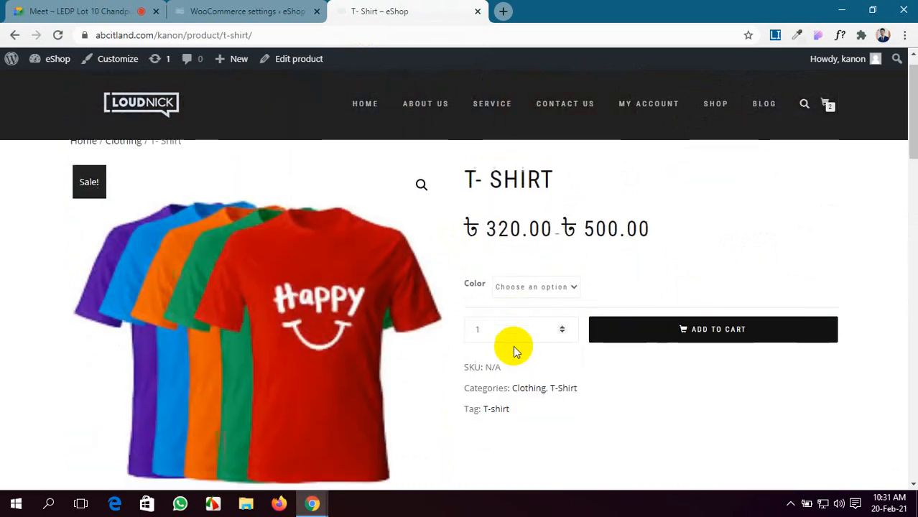
{"action": "left_click", "coordinate": [573, 247]}
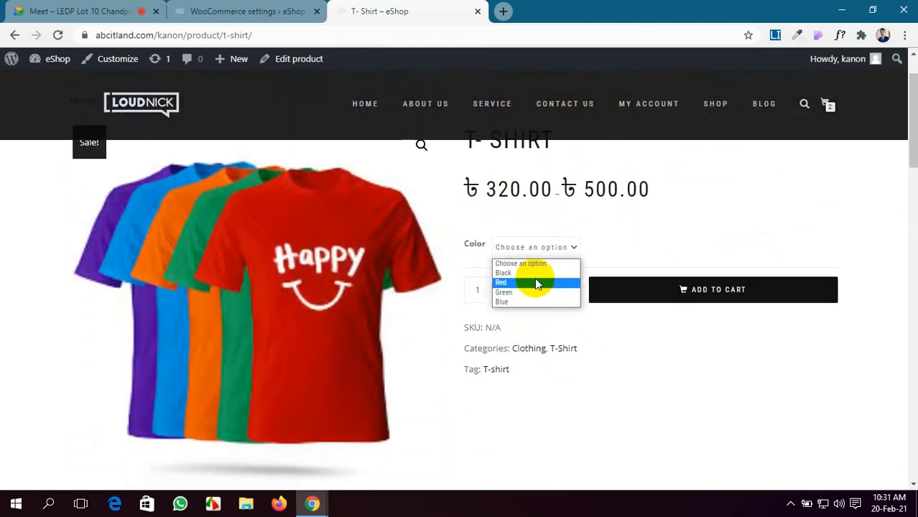
{"action": "left_click", "coordinate": [536, 282]}
{"action": "scroll", "coordinate": [535, 281], "scroll_direction": "down", "scroll_amount": 2}
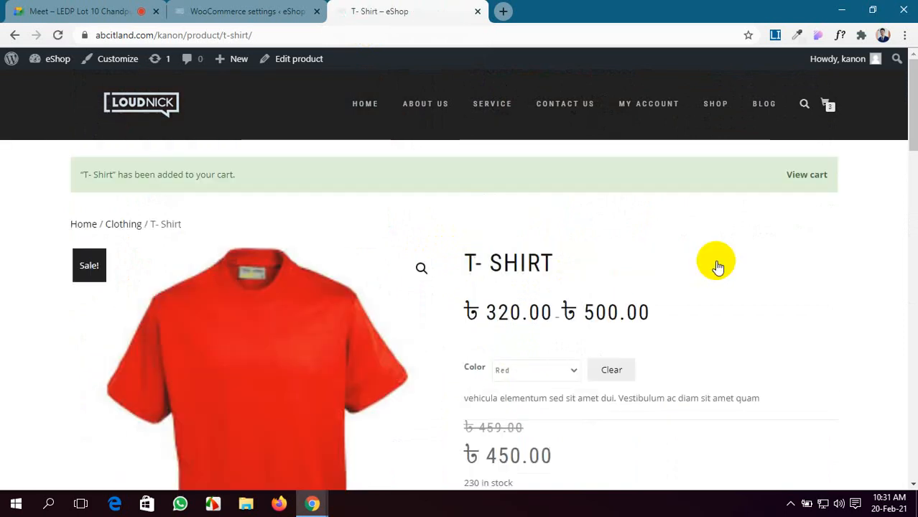
Step: Open the cart and proceed to checkout with the three items
{"action": "left_click", "coordinate": [831, 106]}
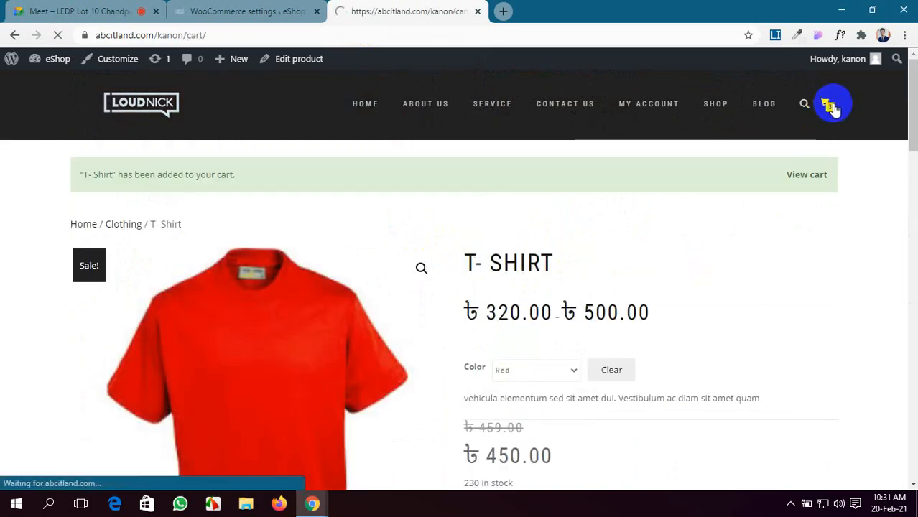
{"action": "scroll", "coordinate": [442, 291], "scroll_direction": "down", "scroll_amount": 1}
{"action": "scroll", "coordinate": [442, 290], "scroll_direction": "down", "scroll_amount": 2}
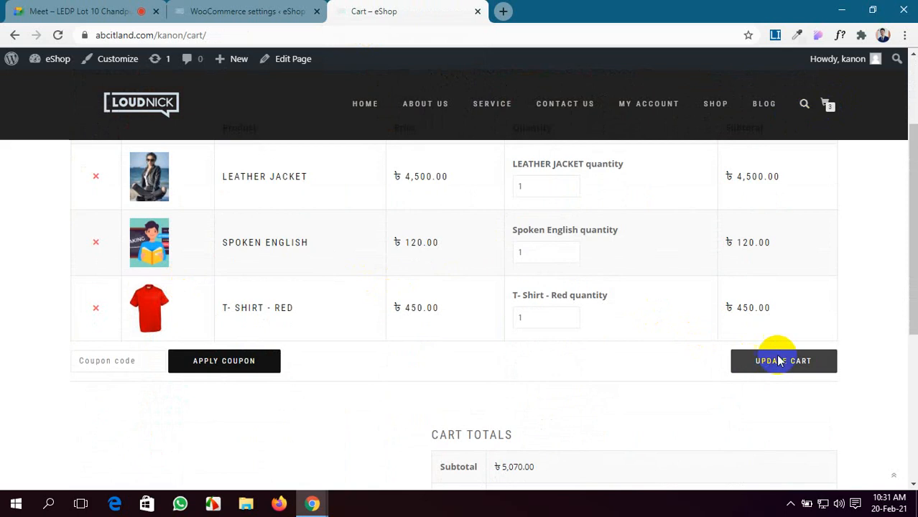
{"action": "scroll", "coordinate": [622, 369], "scroll_direction": "down", "scroll_amount": 4}
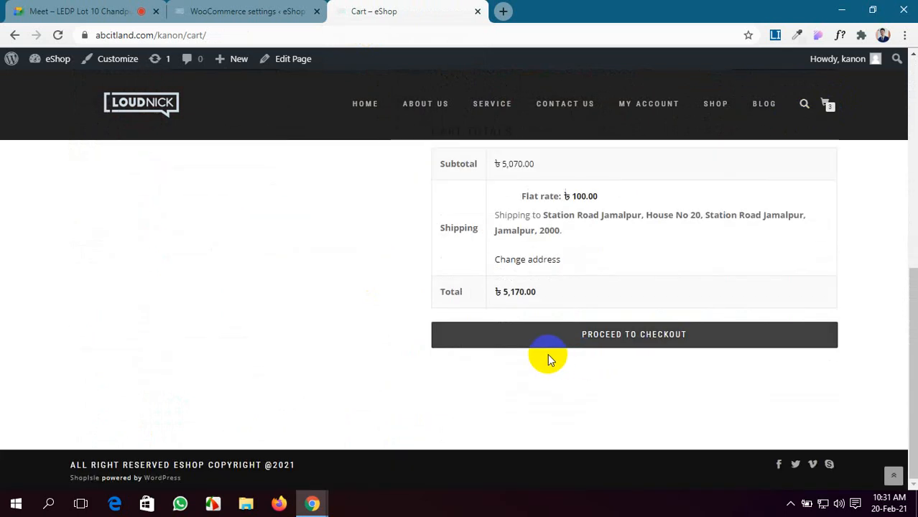
{"action": "left_click", "coordinate": [632, 336]}
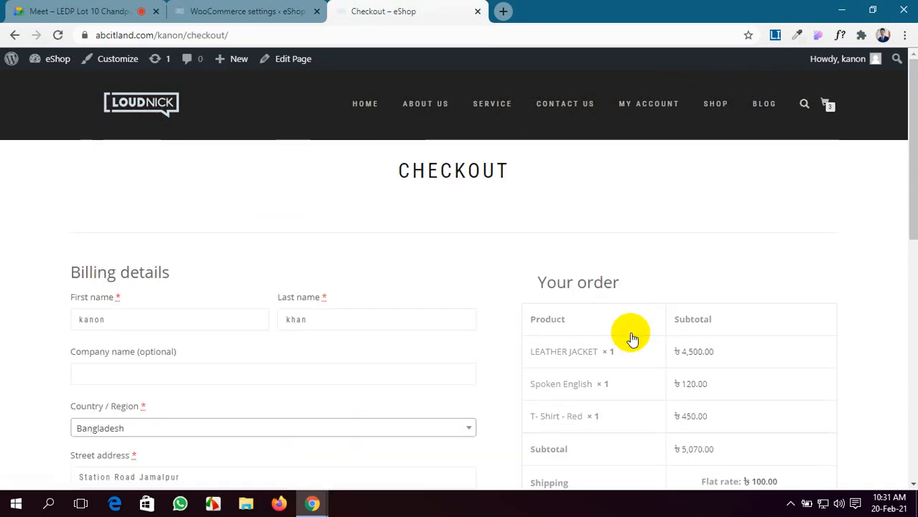
Step: Review the checkout page, then glance at the payment settings and the Meet call
{"action": "scroll", "coordinate": [632, 338], "scroll_direction": "down", "scroll_amount": 3}
{"action": "scroll", "coordinate": [632, 338], "scroll_direction": "down", "scroll_amount": 3}
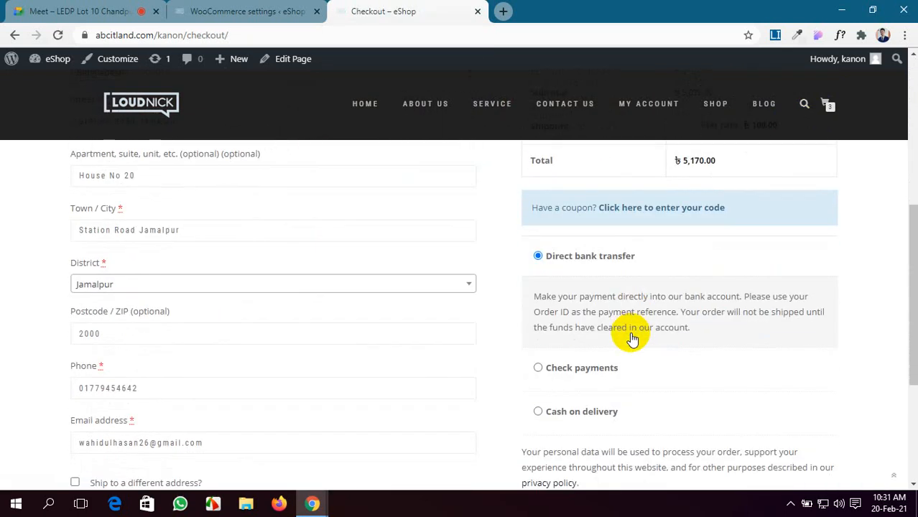
{"action": "scroll", "coordinate": [632, 338], "scroll_direction": "down", "scroll_amount": 1}
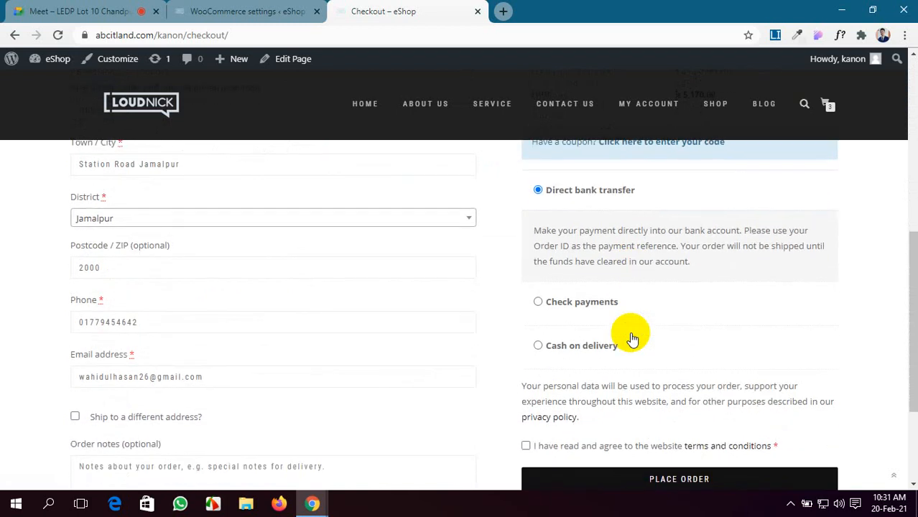
{"action": "scroll", "coordinate": [632, 337], "scroll_direction": "up", "scroll_amount": 1}
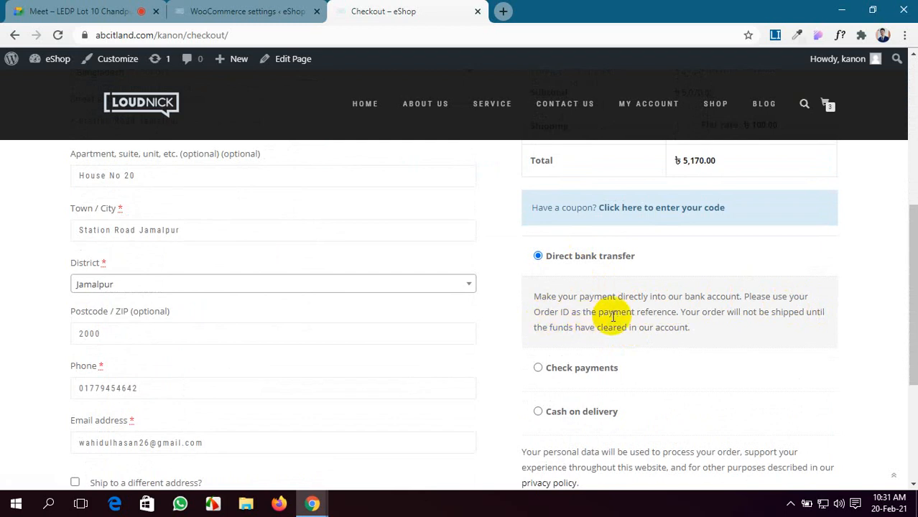
{"action": "scroll", "coordinate": [666, 313], "scroll_direction": "down", "scroll_amount": 2}
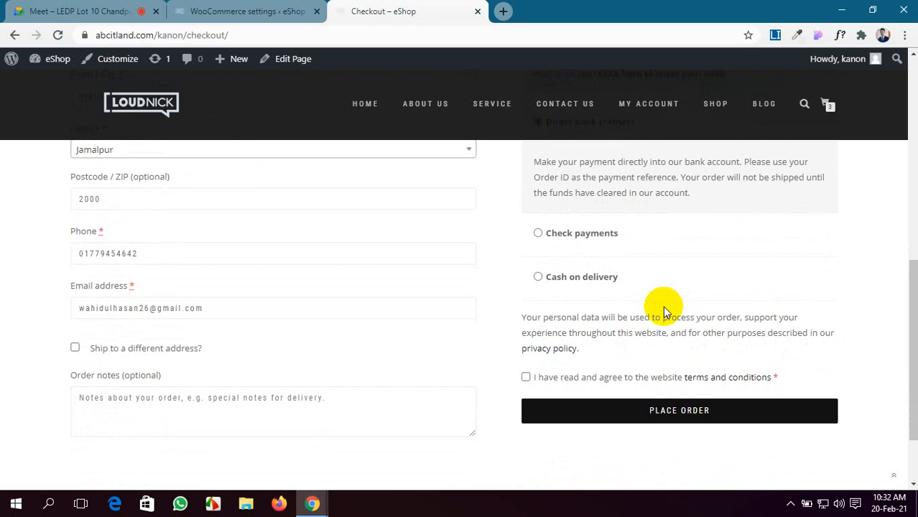
{"action": "scroll", "coordinate": [666, 314], "scroll_direction": "up", "scroll_amount": 2}
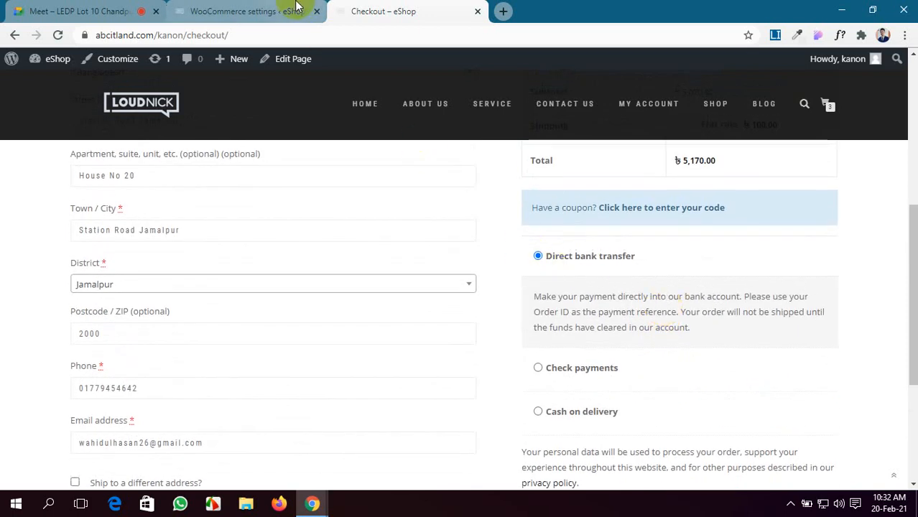
{"action": "left_click", "coordinate": [248, 10]}
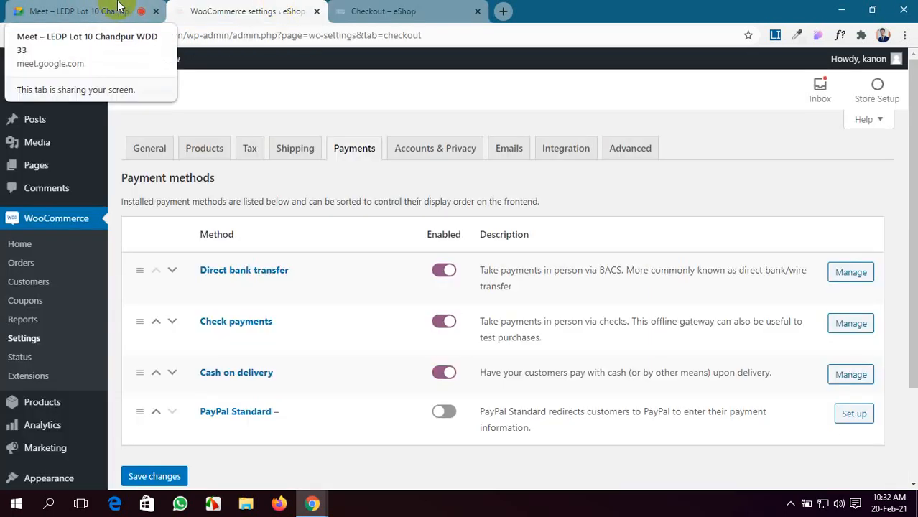
{"action": "left_click", "coordinate": [17, 9]}
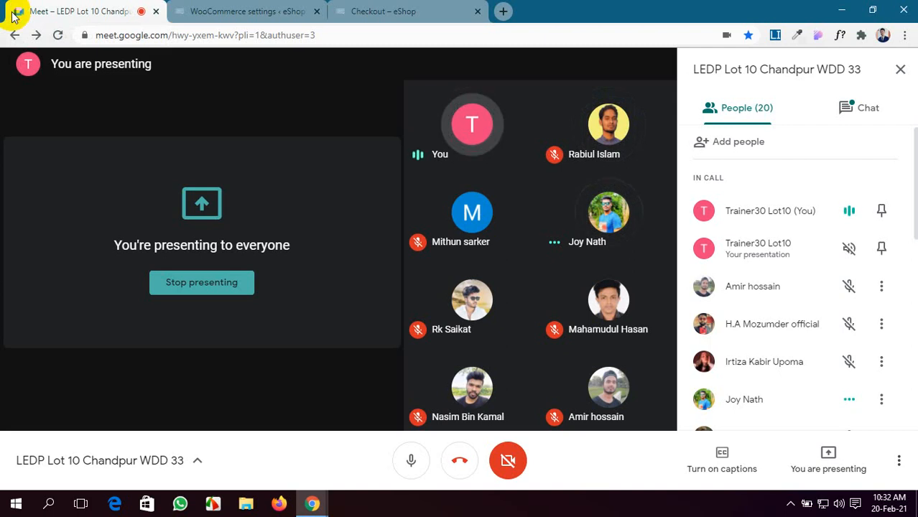
Step: Compare the WooCommerce payment settings with the payment section of the checkout page
{"action": "left_click", "coordinate": [240, 7]}
{"action": "left_click", "coordinate": [373, 5]}
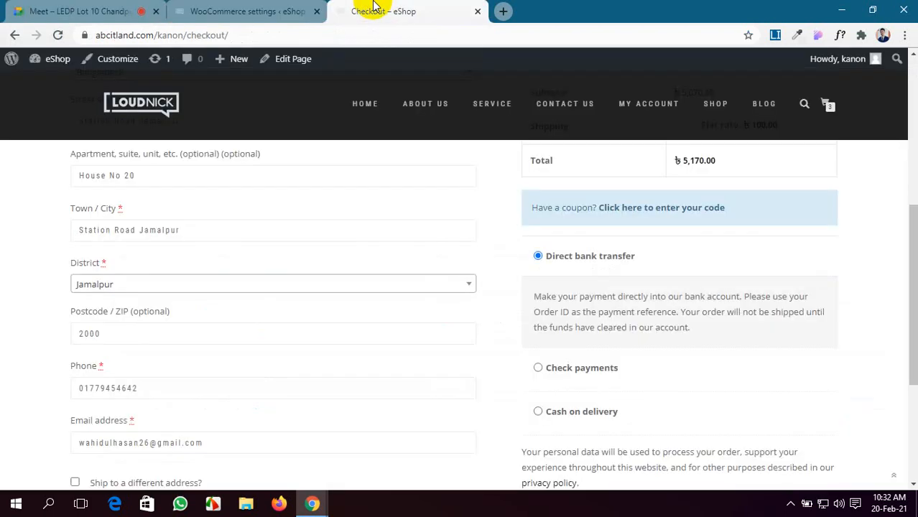
{"action": "scroll", "coordinate": [570, 291], "scroll_direction": "up", "scroll_amount": 5}
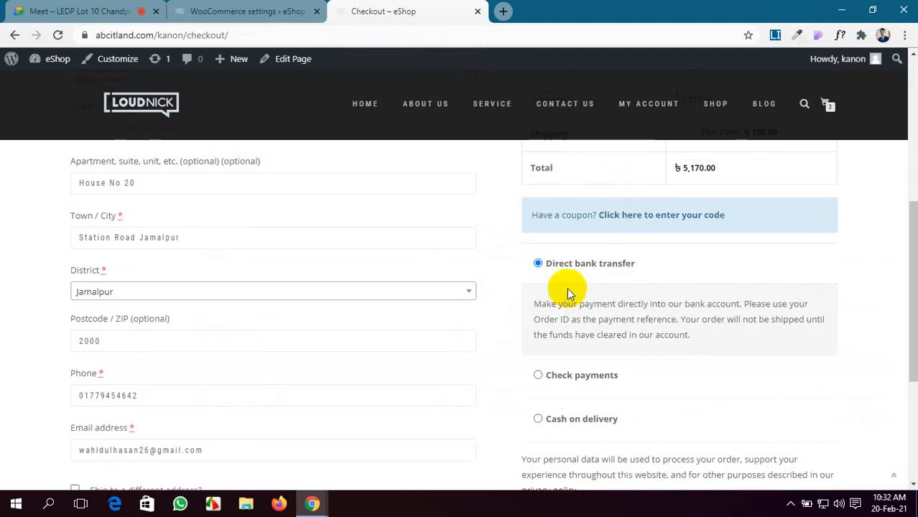
{"action": "scroll", "coordinate": [240, 280], "scroll_direction": "down", "scroll_amount": 7}
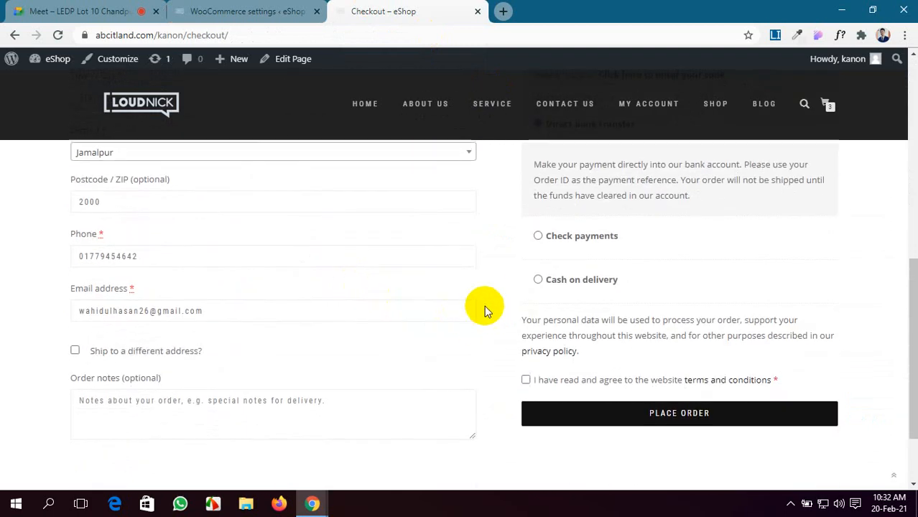
{"action": "scroll", "coordinate": [493, 308], "scroll_direction": "up", "scroll_amount": 5}
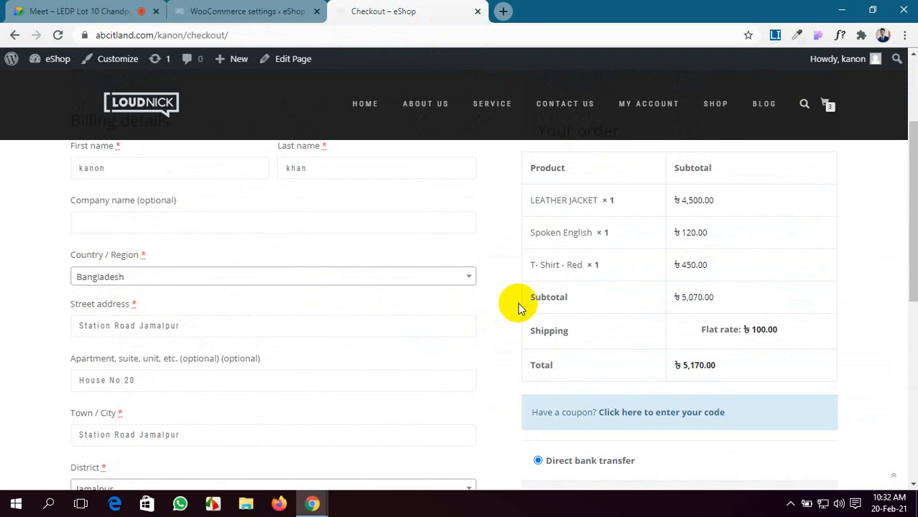
{"action": "scroll", "coordinate": [520, 308], "scroll_direction": "up", "scroll_amount": 2}
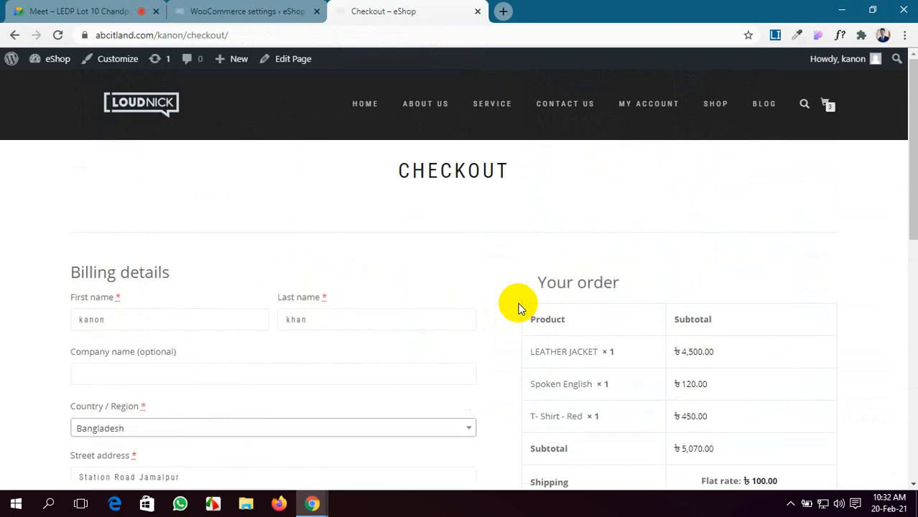
{"action": "scroll", "coordinate": [520, 308], "scroll_direction": "down", "scroll_amount": 3}
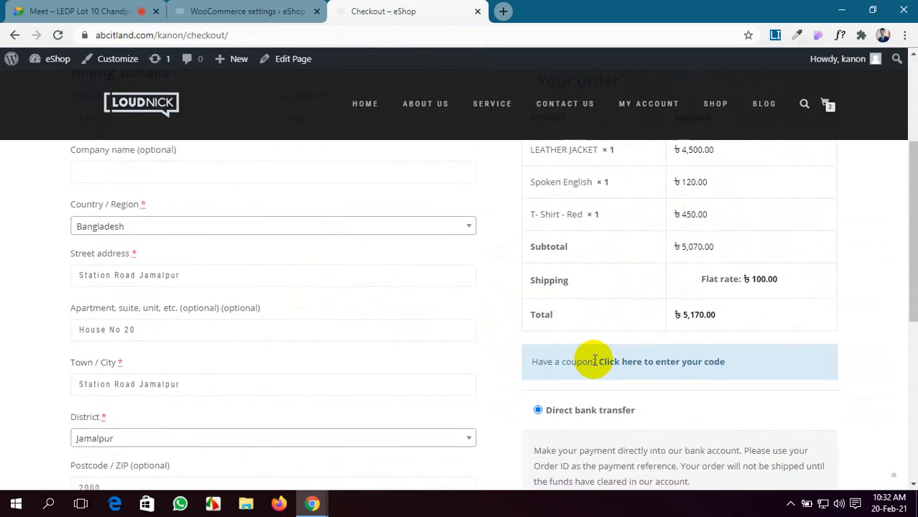
{"action": "scroll", "coordinate": [679, 291], "scroll_direction": "down", "scroll_amount": 2}
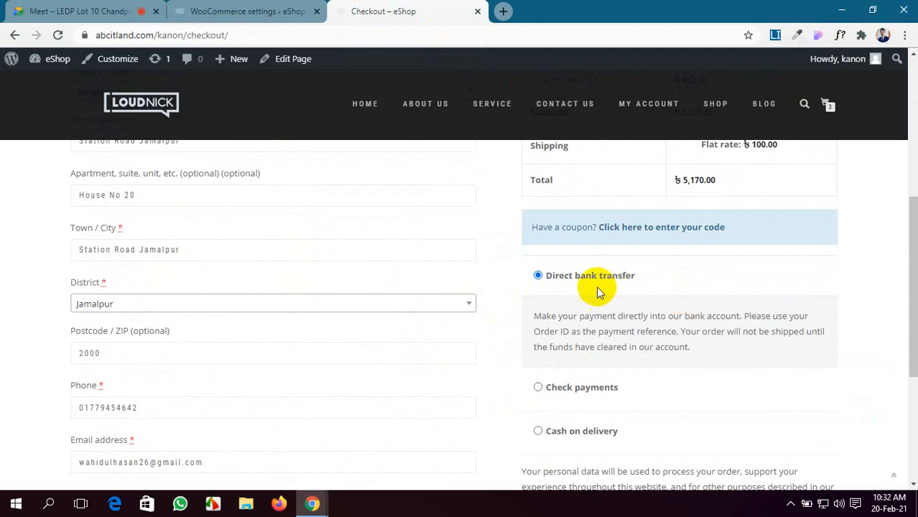
{"action": "scroll", "coordinate": [632, 338], "scroll_direction": "down", "scroll_amount": 1}
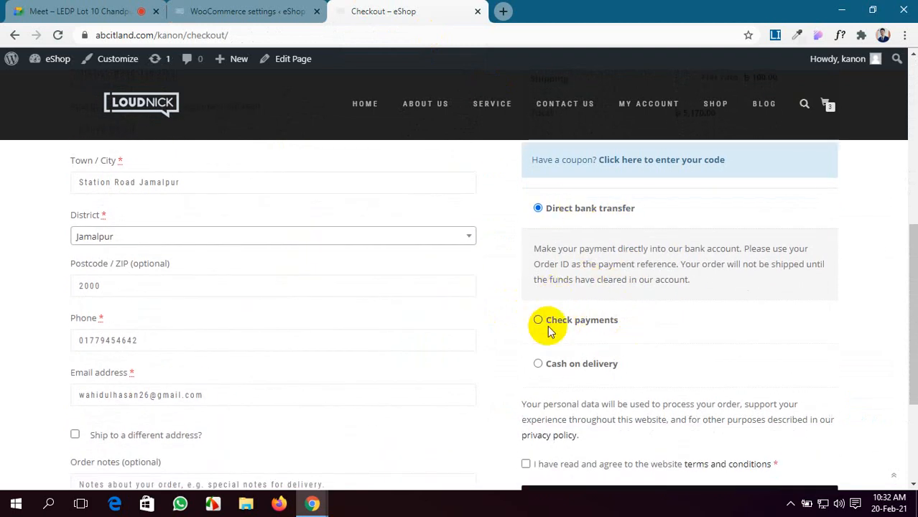
{"action": "left_click", "coordinate": [290, 13]}
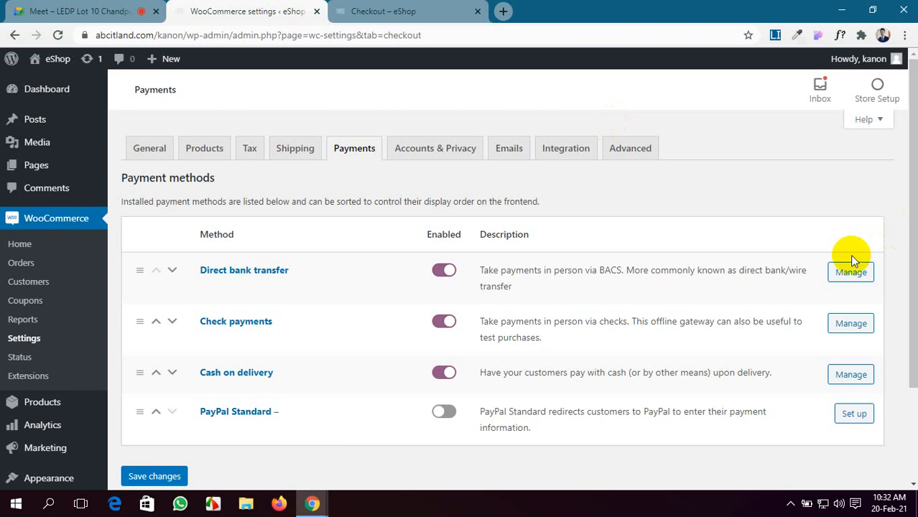
{"action": "left_click", "coordinate": [403, 6]}
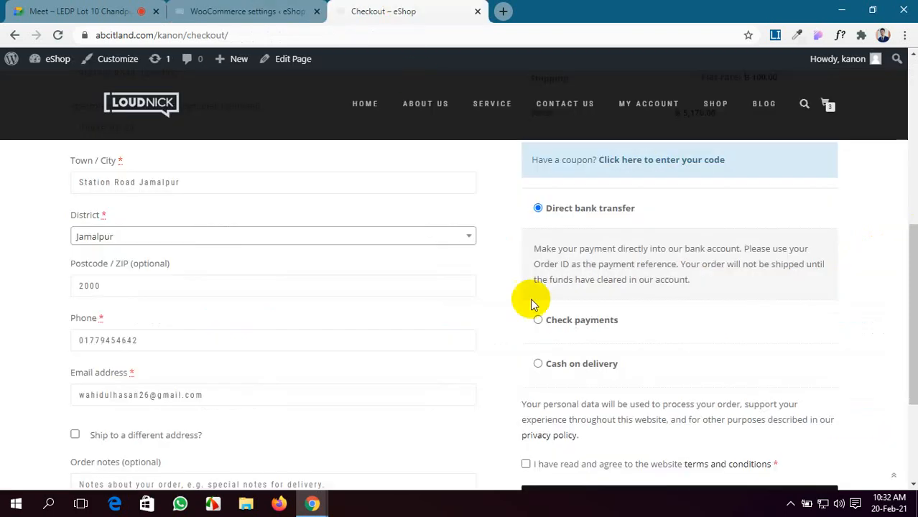
Step: Try Check payments, settle on Cash on delivery, and attempt to place the order
{"action": "left_click", "coordinate": [557, 320]}
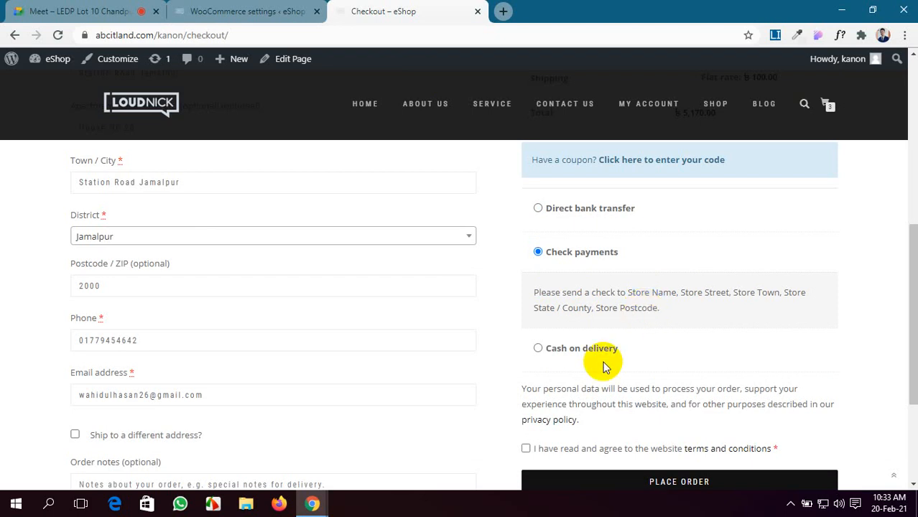
{"action": "left_click", "coordinate": [538, 349]}
{"action": "scroll", "coordinate": [547, 324], "scroll_direction": "down", "scroll_amount": 1}
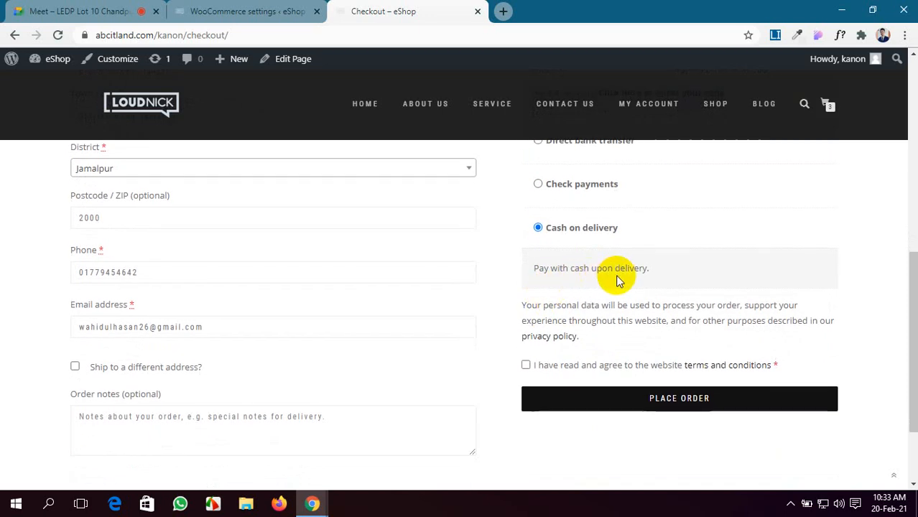
{"action": "scroll", "coordinate": [618, 281], "scroll_direction": "down", "scroll_amount": 2}
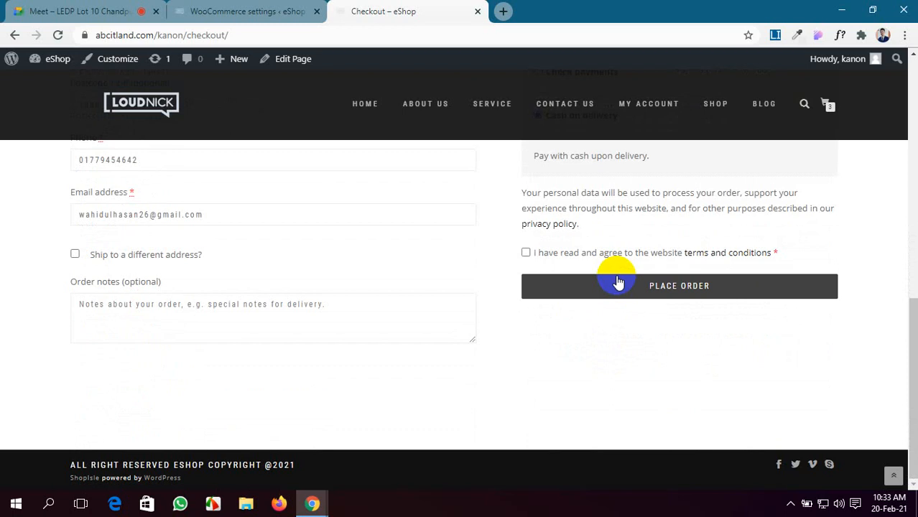
{"action": "left_click", "coordinate": [618, 279]}
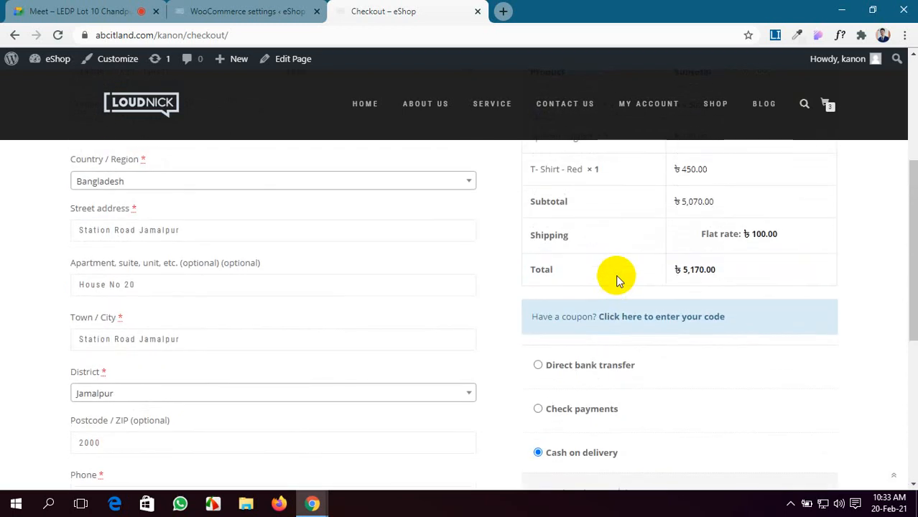
Step: Review the checkout result, then return to the Google Meet call
{"action": "scroll", "coordinate": [617, 277], "scroll_direction": "up", "scroll_amount": 4}
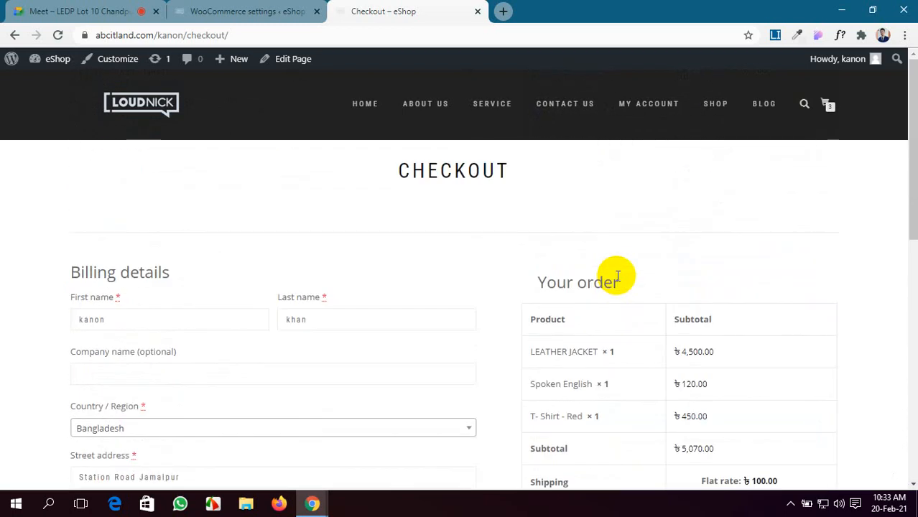
{"action": "scroll", "coordinate": [617, 277], "scroll_direction": "down", "scroll_amount": 8}
{"action": "scroll", "coordinate": [618, 277], "scroll_direction": "up", "scroll_amount": 5}
{"action": "scroll", "coordinate": [616, 274], "scroll_direction": "up", "scroll_amount": 3}
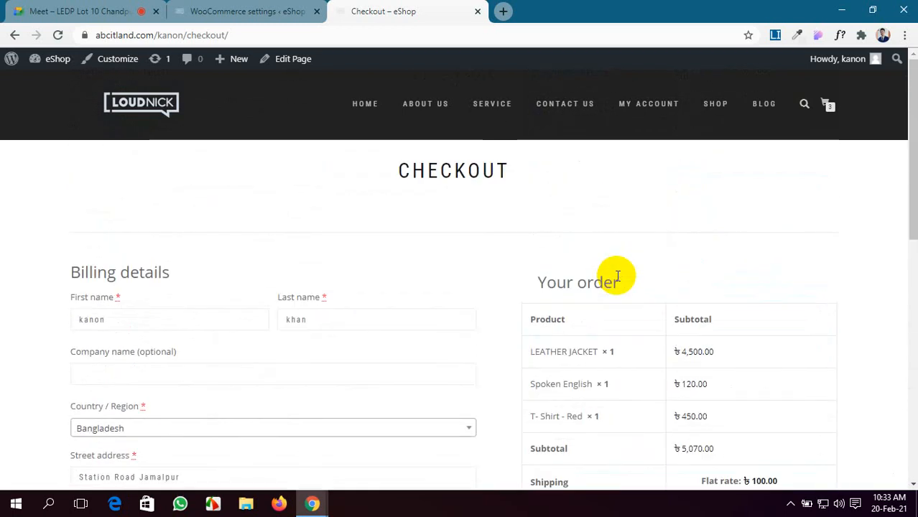
{"action": "scroll", "coordinate": [617, 277], "scroll_direction": "down", "scroll_amount": 5}
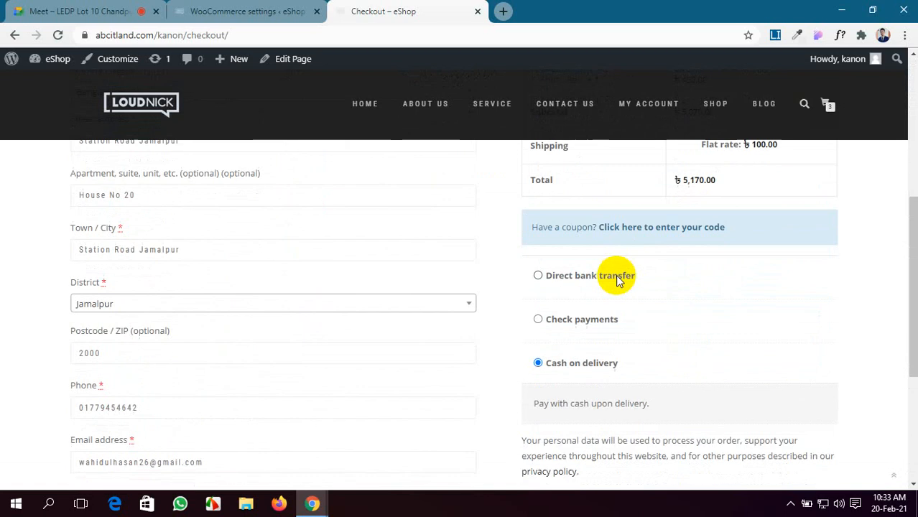
{"action": "left_click", "coordinate": [14, 9]}
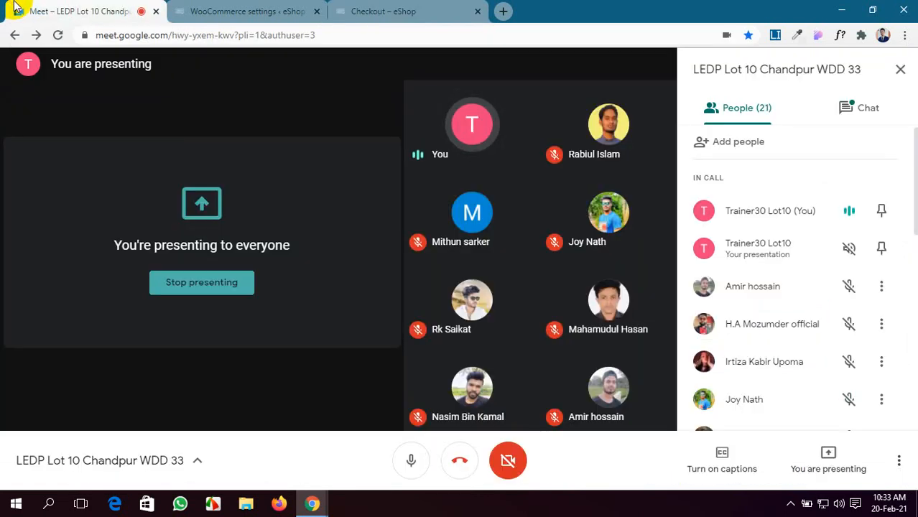
Step: Glance at the checkout page, then go back to the Meet call
{"action": "left_click", "coordinate": [378, 10]}
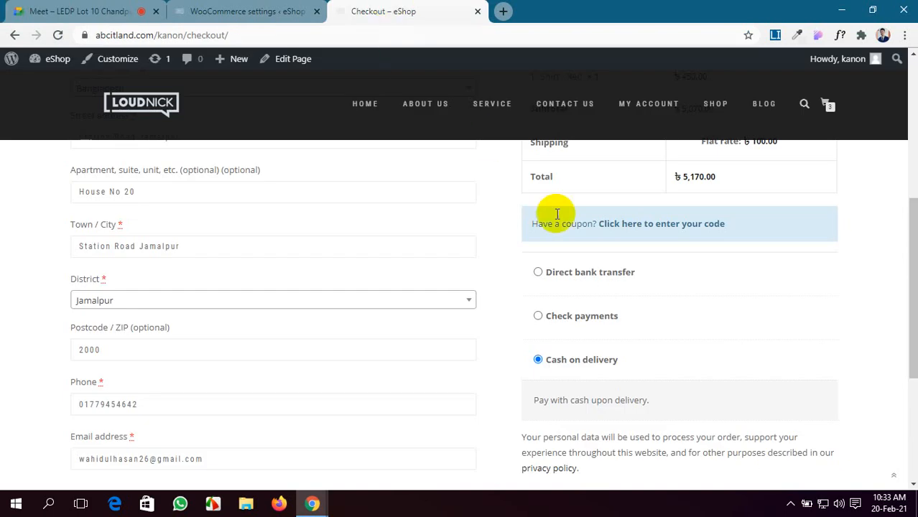
{"action": "scroll", "coordinate": [637, 297], "scroll_direction": "up", "scroll_amount": 5}
{"action": "left_click", "coordinate": [12, 7]}
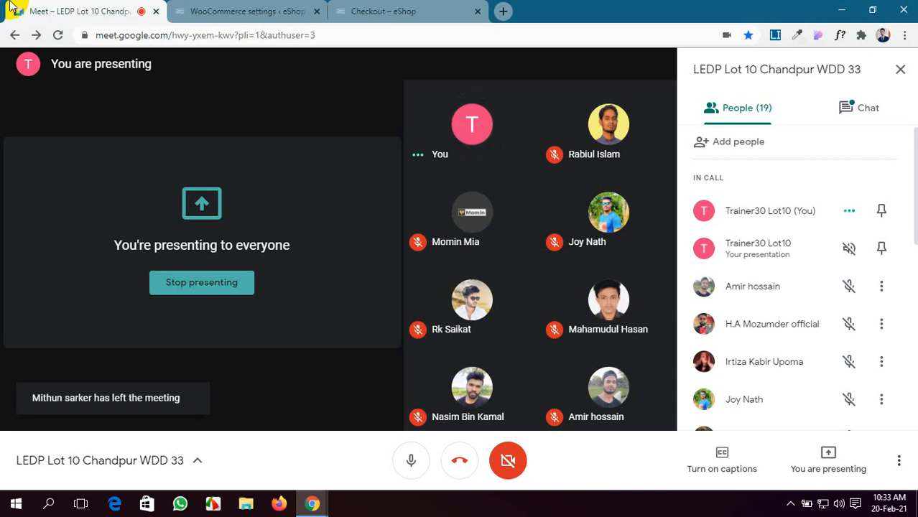
Step: Load the WordPress Dashboard in the tab that held the payment settings
{"action": "left_click", "coordinate": [245, 10]}
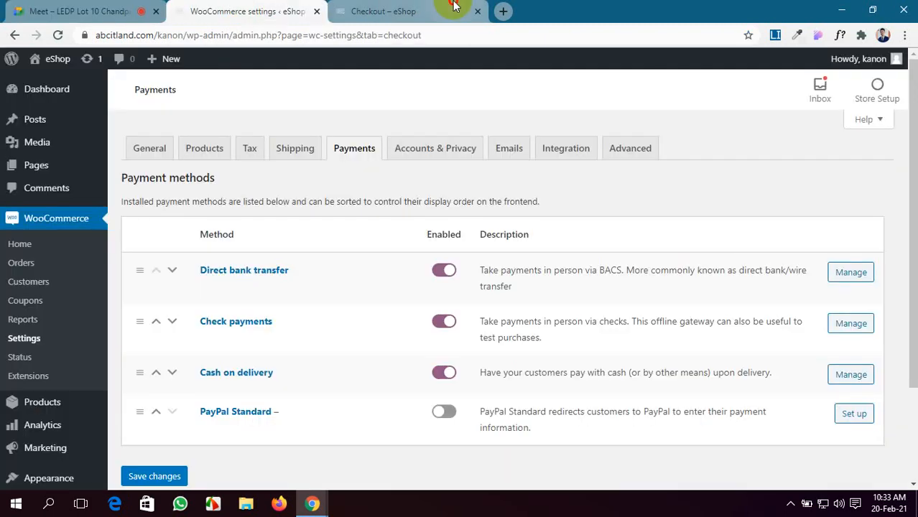
{"action": "left_click", "coordinate": [445, 10]}
{"action": "scroll", "coordinate": [273, 345], "scroll_direction": "down", "scroll_amount": 10}
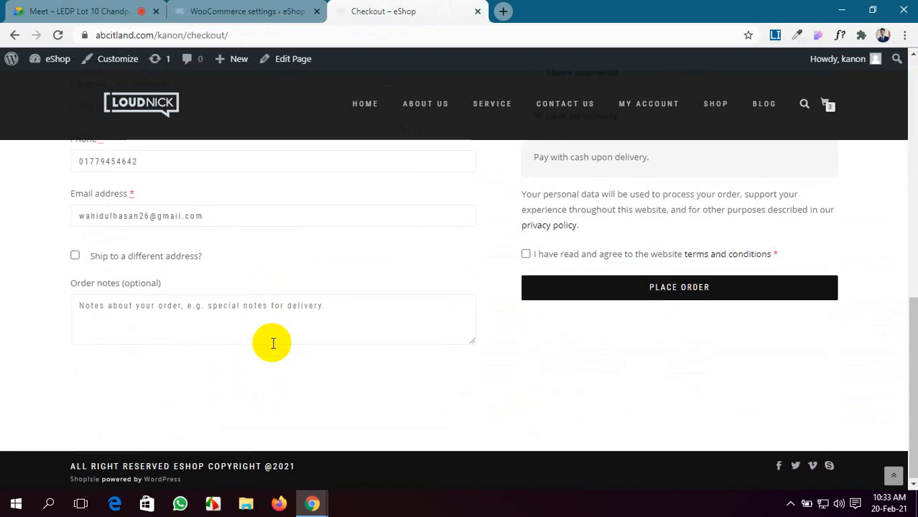
{"action": "scroll", "coordinate": [273, 345], "scroll_direction": "up", "scroll_amount": 10}
{"action": "left_click", "coordinate": [228, 6]}
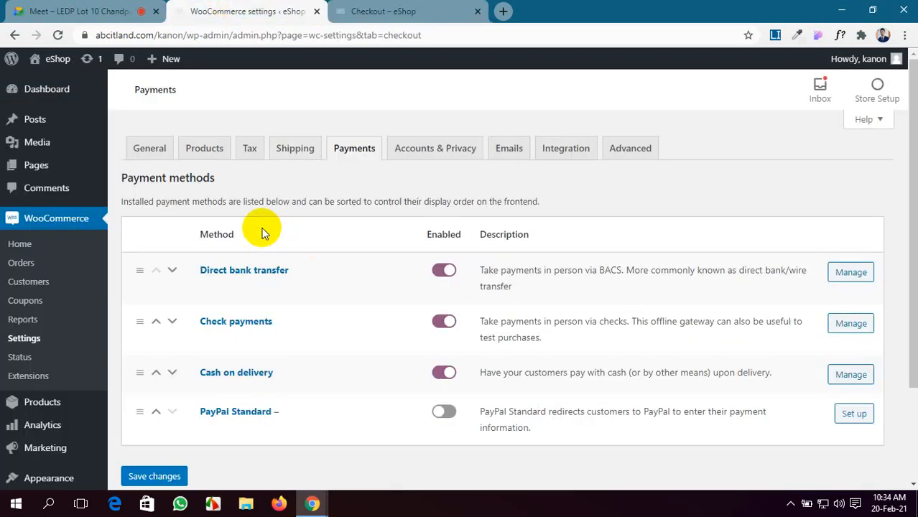
{"action": "left_click", "coordinate": [49, 89]}
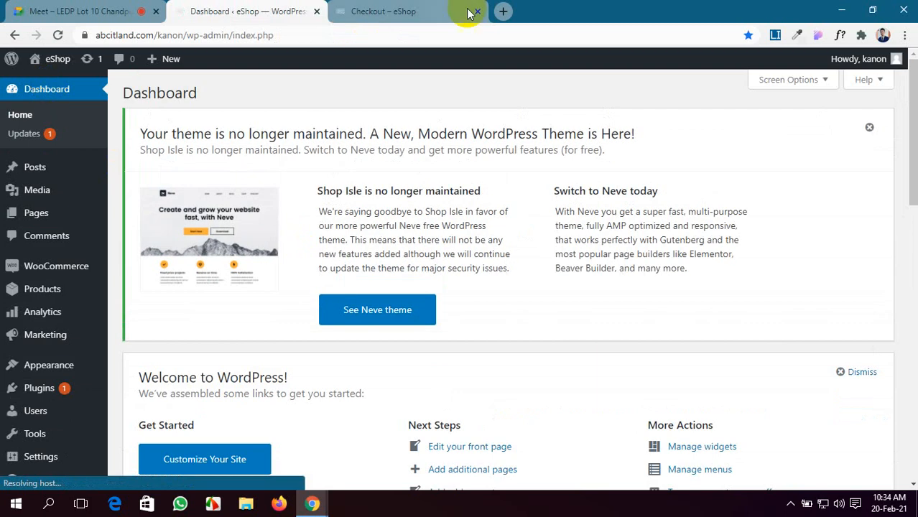
Step: Recheck the checkout page and Dashboard, stop by the Meet call, and return to the Dashboard
{"action": "left_click", "coordinate": [467, 13]}
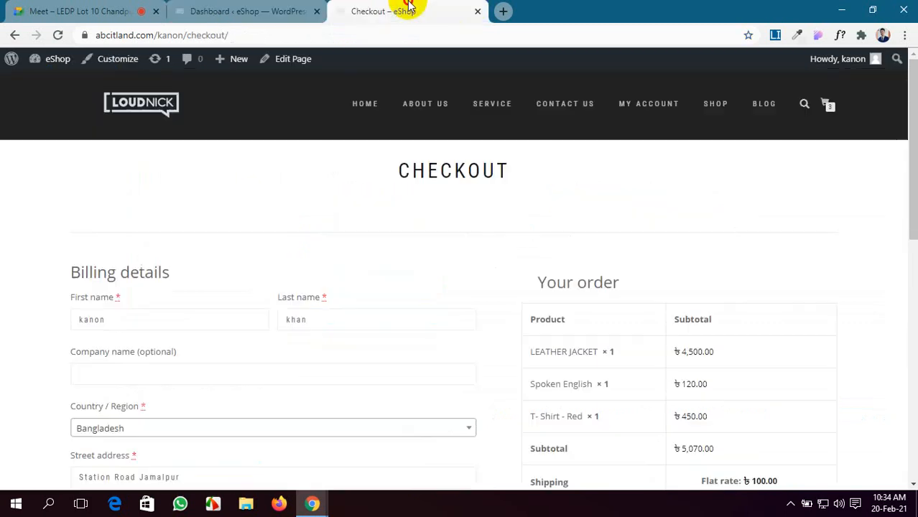
{"action": "scroll", "coordinate": [557, 329], "scroll_direction": "down", "scroll_amount": 4}
{"action": "scroll", "coordinate": [557, 329], "scroll_direction": "up", "scroll_amount": 2}
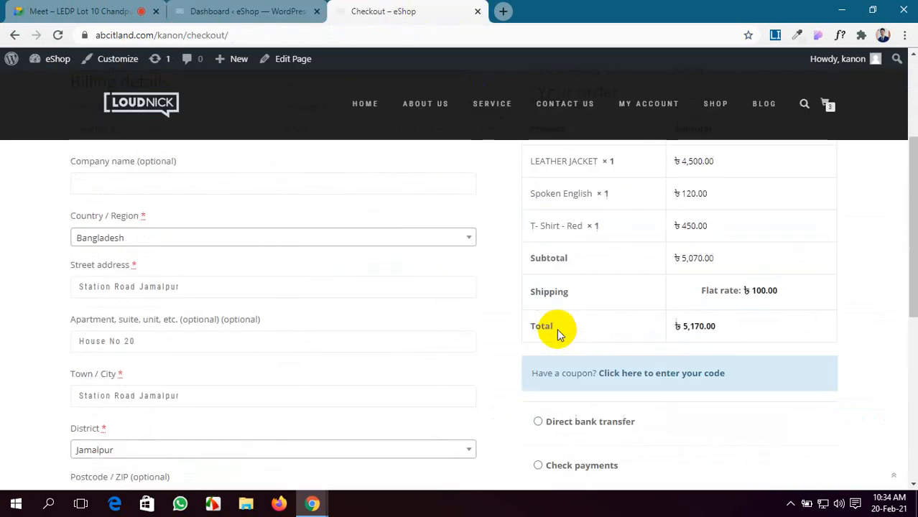
{"action": "scroll", "coordinate": [557, 329], "scroll_direction": "down", "scroll_amount": 3}
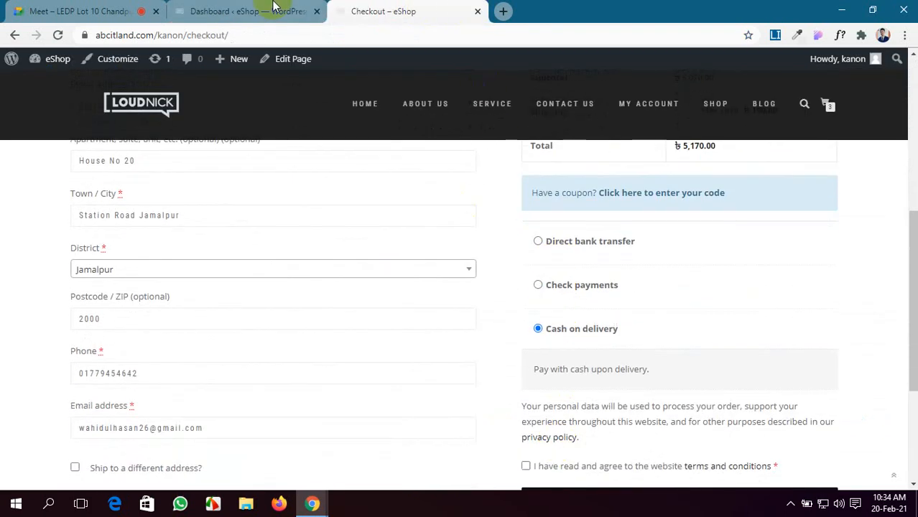
{"action": "left_click", "coordinate": [251, 10]}
{"action": "left_click", "coordinate": [43, 9]}
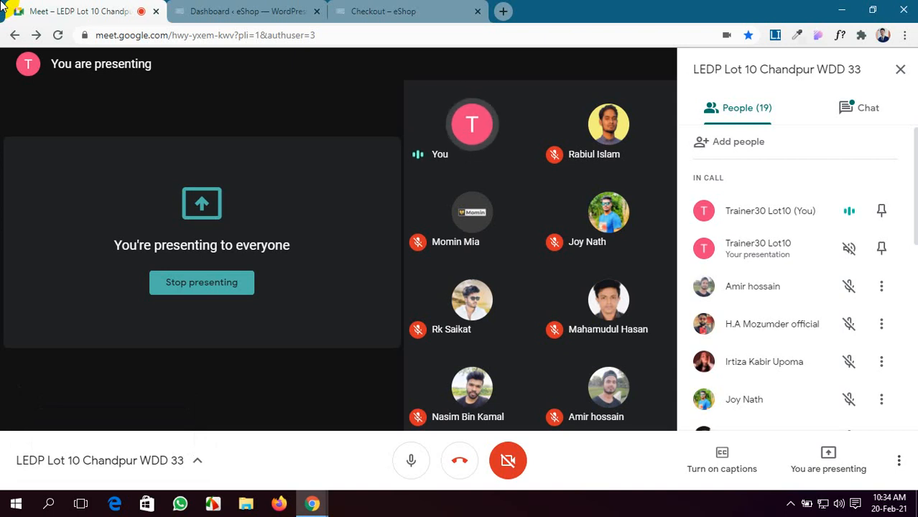
{"action": "left_click", "coordinate": [281, 8]}
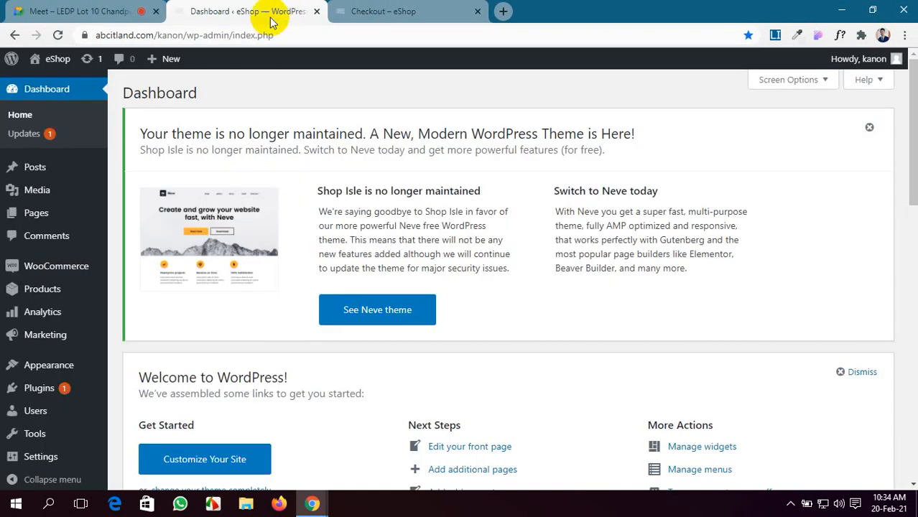
Step: From the dashboard, open Installed Plugins listing WooCommerce, WP File Manager and WP Reset
{"action": "left_click", "coordinate": [334, 9]}
{"action": "left_click", "coordinate": [250, 8]}
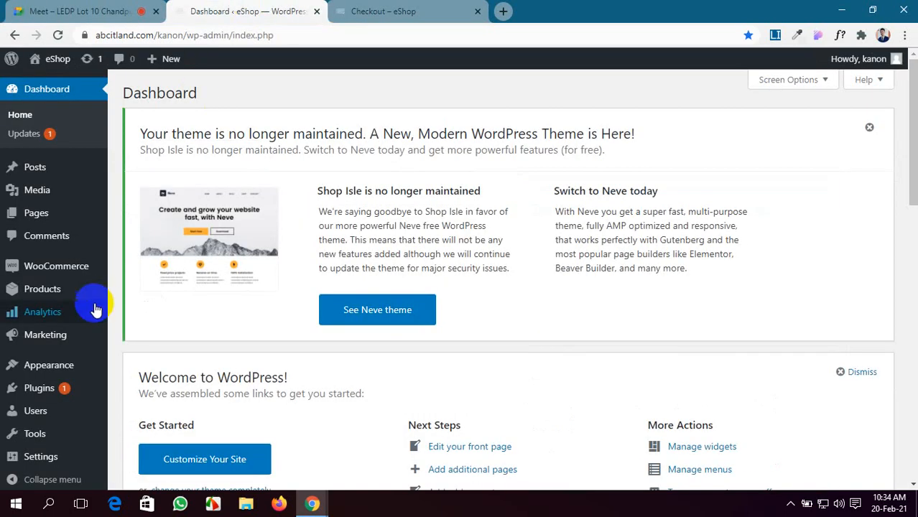
{"action": "mouse_move", "coordinate": [38, 269]}
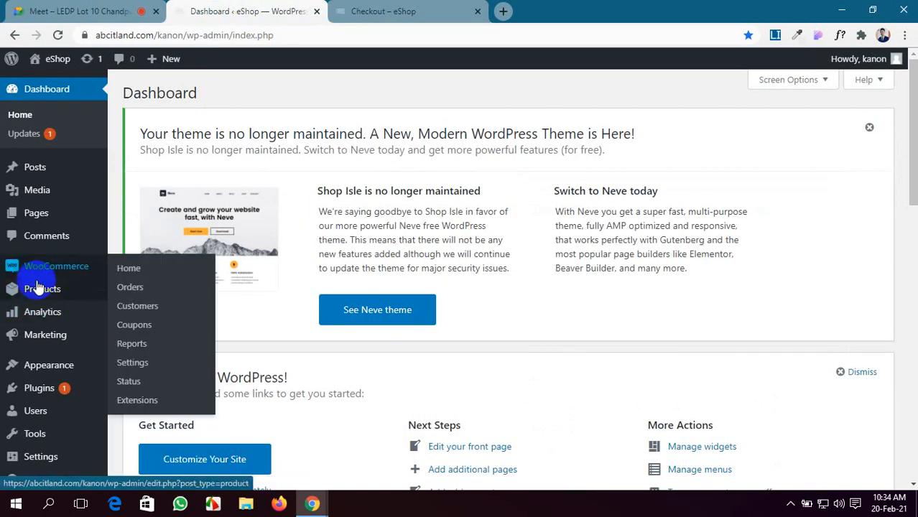
{"action": "left_click", "coordinate": [10, 5]}
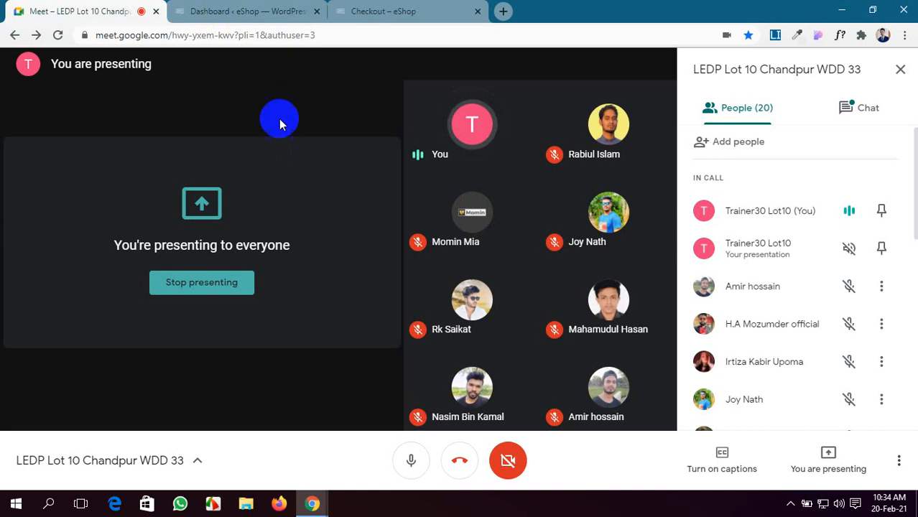
{"action": "left_click", "coordinate": [272, 13]}
{"action": "left_click", "coordinate": [10, 391]}
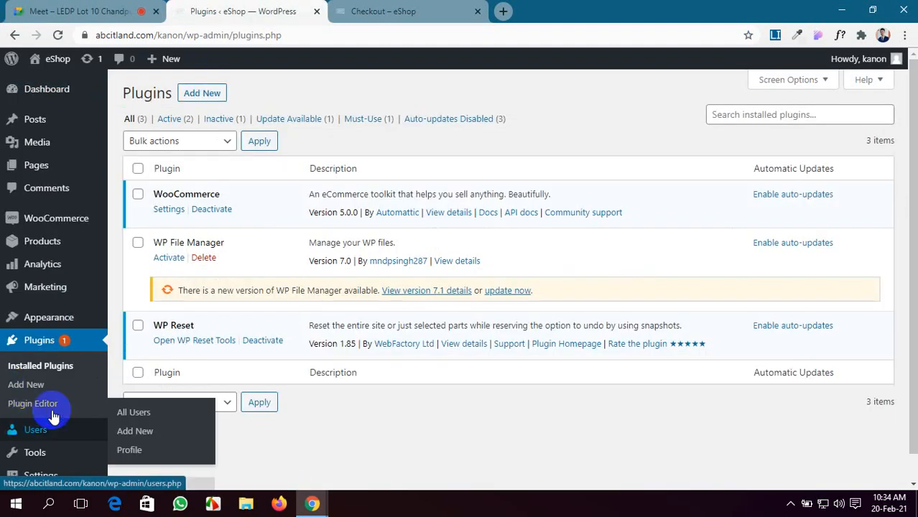
Step: Go to Add New plugins and search the directory for 'bkash'
{"action": "left_click", "coordinate": [72, 10]}
{"action": "left_click", "coordinate": [237, 12]}
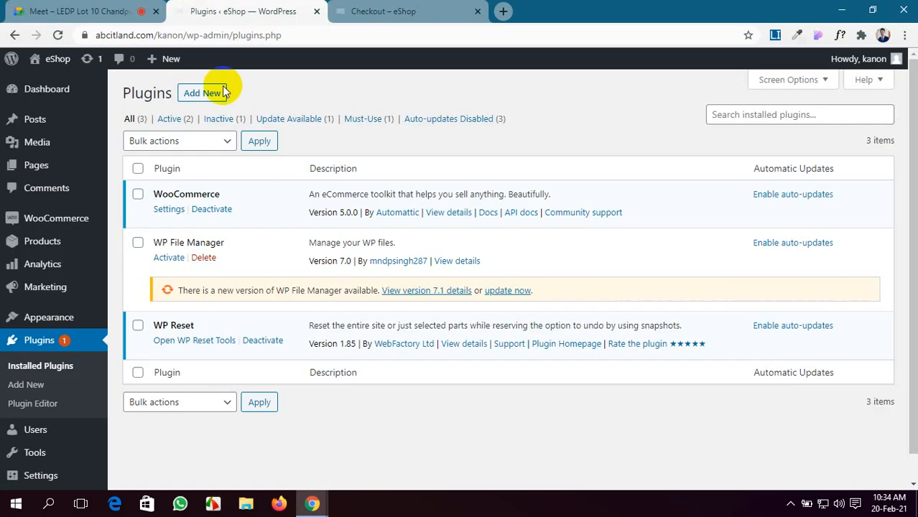
{"action": "left_click", "coordinate": [188, 99]}
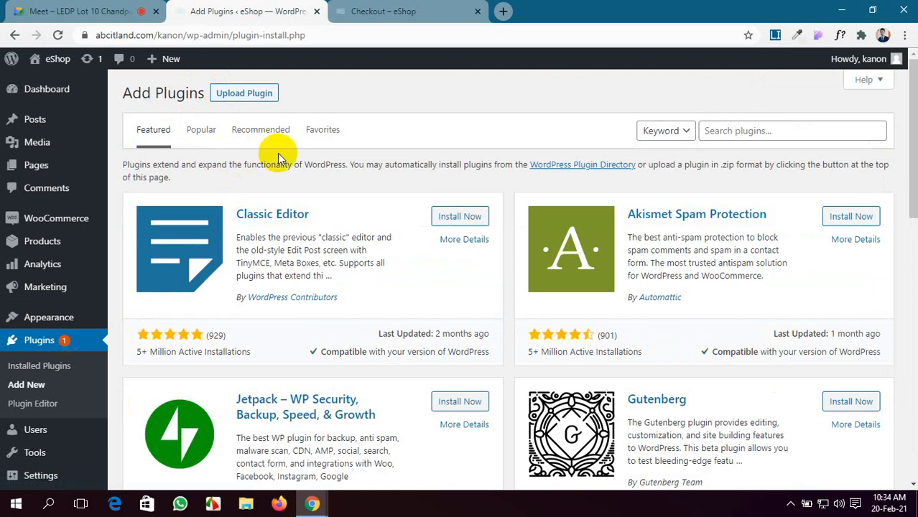
{"action": "left_click", "coordinate": [736, 129]}
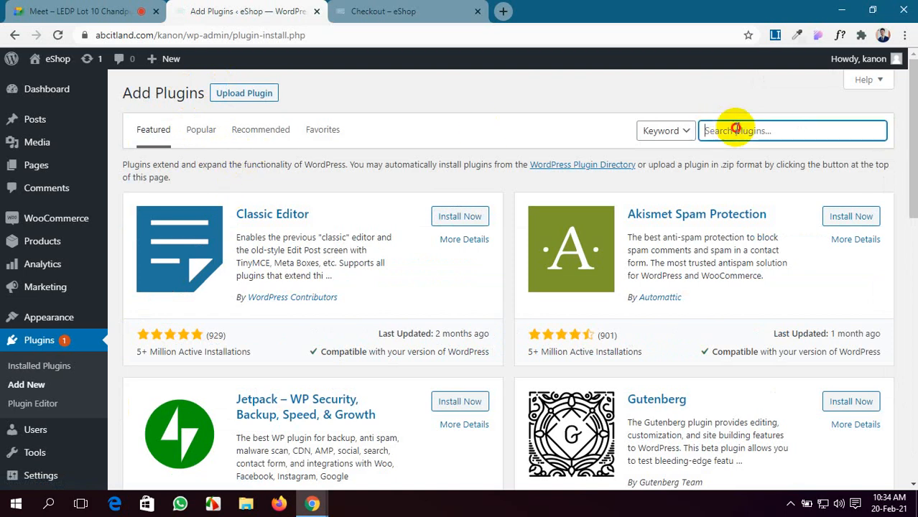
{"action": "type", "text": "bkash"}
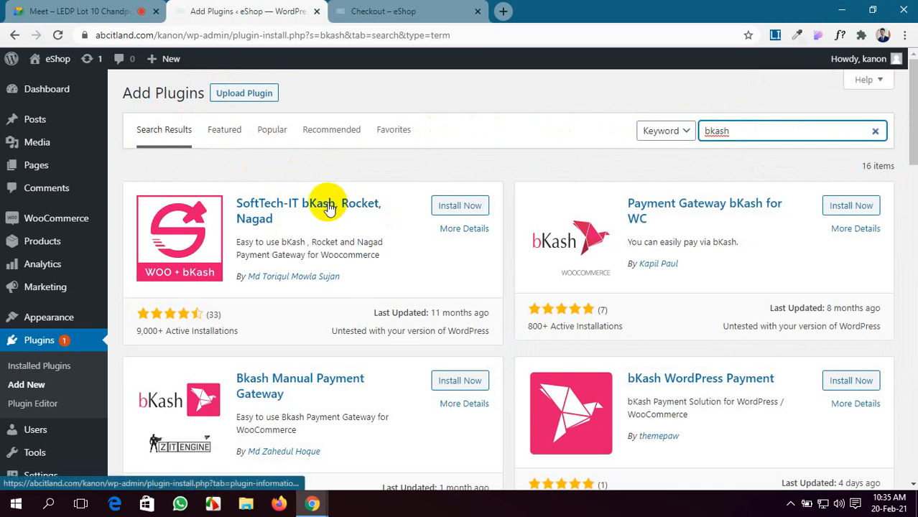
Step: Install the SoftTech-IT bKash, Rocket, Nagad plugin from the search results
{"action": "scroll", "coordinate": [316, 202], "scroll_direction": "down", "scroll_amount": 1}
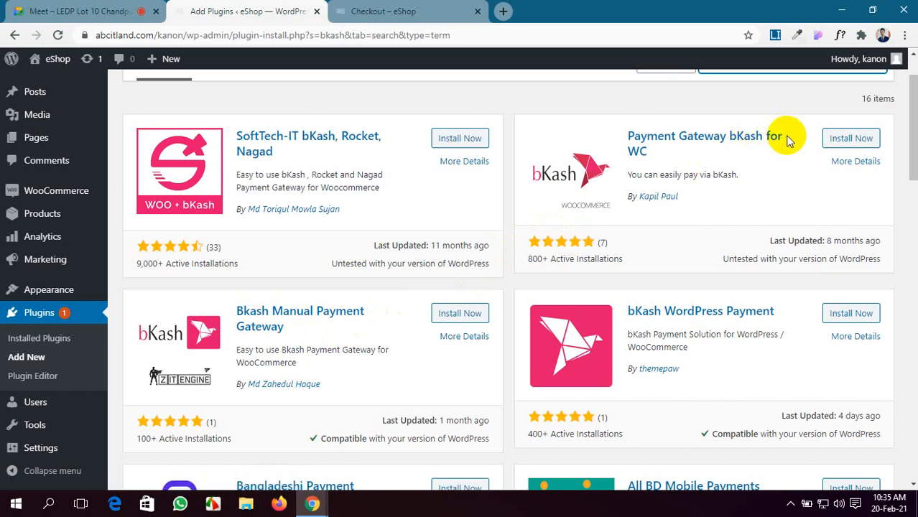
{"action": "scroll", "coordinate": [651, 173], "scroll_direction": "down", "scroll_amount": 1}
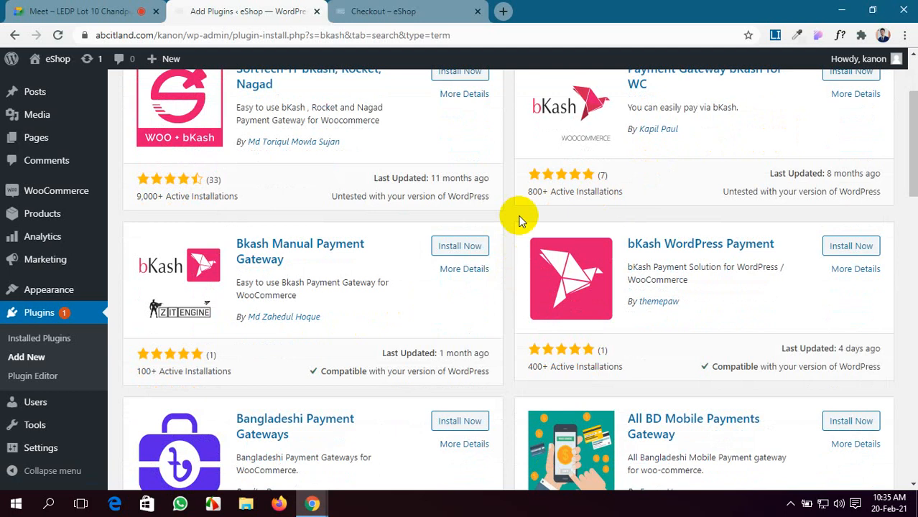
{"action": "scroll", "coordinate": [326, 265], "scroll_direction": "down", "scroll_amount": 2}
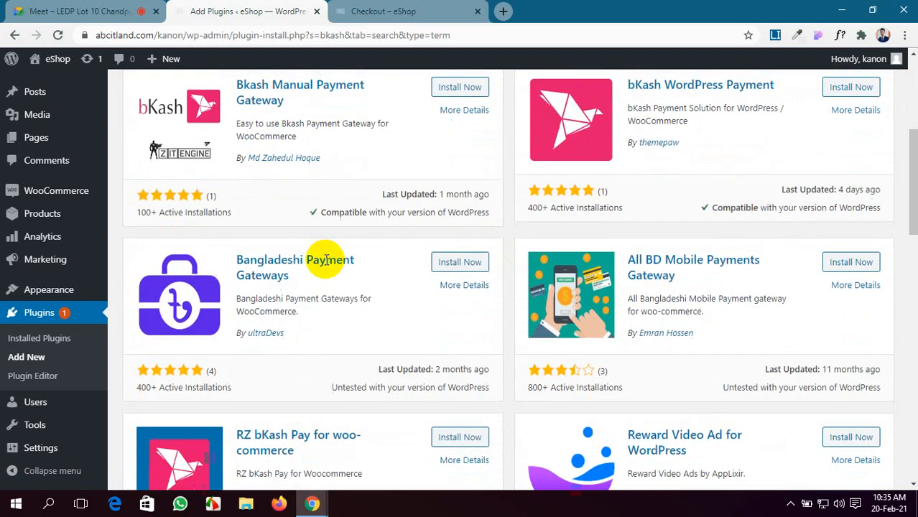
{"action": "scroll", "coordinate": [327, 262], "scroll_direction": "up", "scroll_amount": 2}
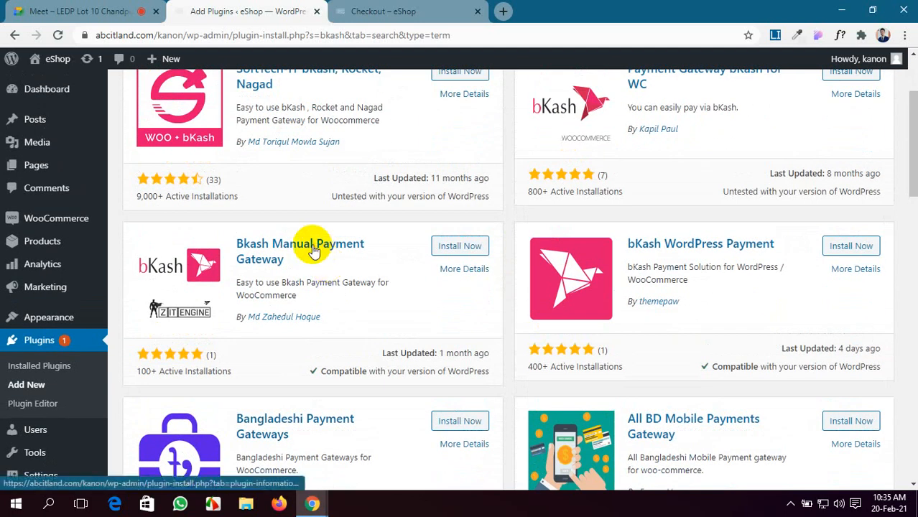
{"action": "scroll", "coordinate": [296, 148], "scroll_direction": "up", "scroll_amount": 2}
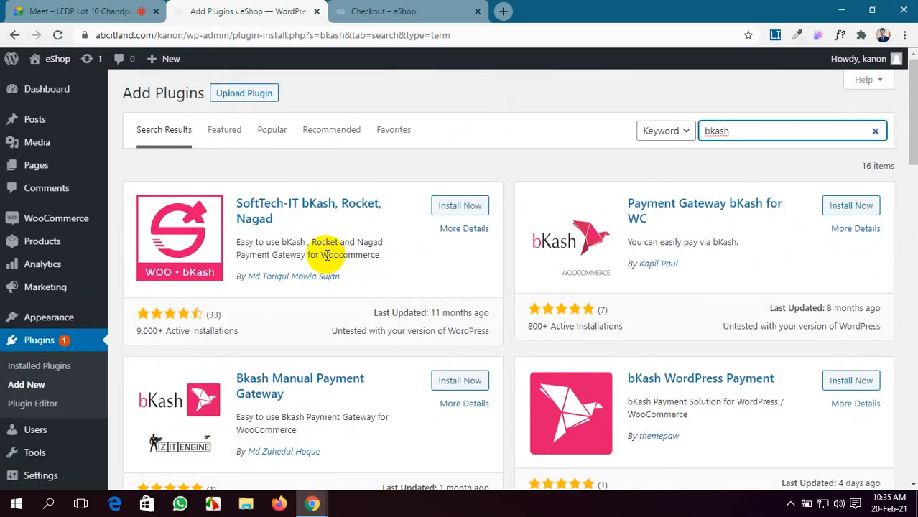
{"action": "scroll", "coordinate": [262, 252], "scroll_direction": "down", "scroll_amount": 2}
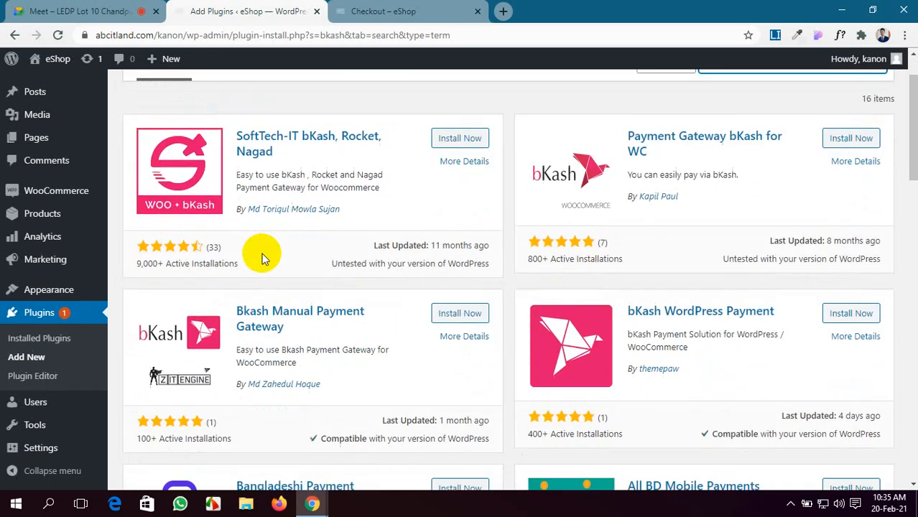
{"action": "scroll", "coordinate": [262, 256], "scroll_direction": "up", "scroll_amount": 2}
{"action": "left_click", "coordinate": [454, 206]}
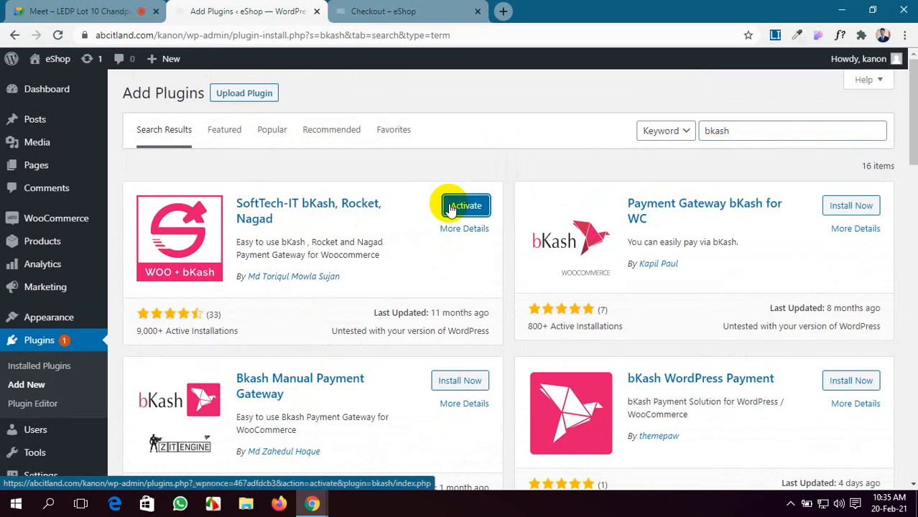
Step: Activate the SoftTech-IT bKash, Rocket, Nagad plugin
{"action": "left_click", "coordinate": [451, 207]}
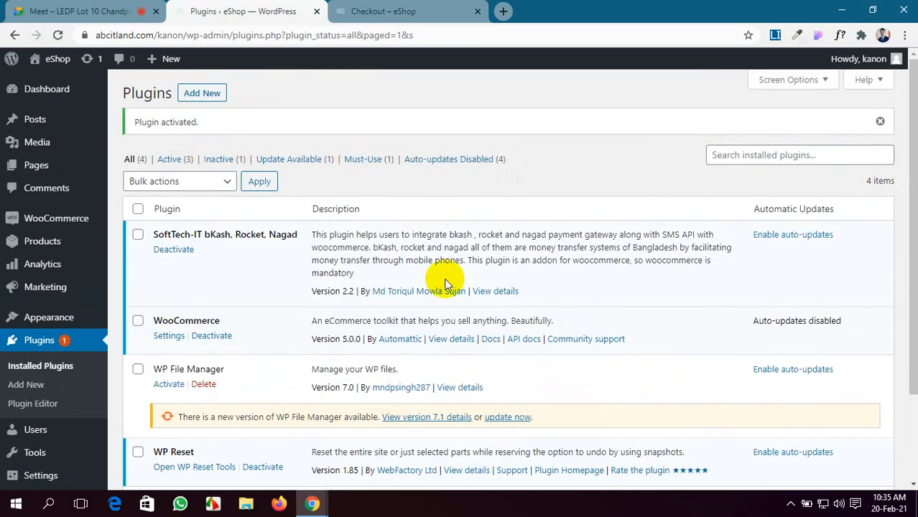
{"action": "left_click", "coordinate": [424, 8]}
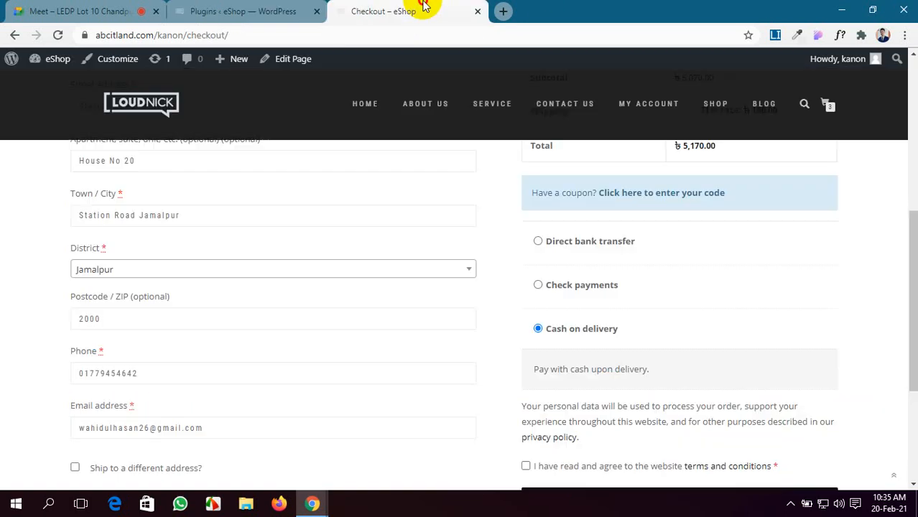
{"action": "left_click", "coordinate": [267, 11]}
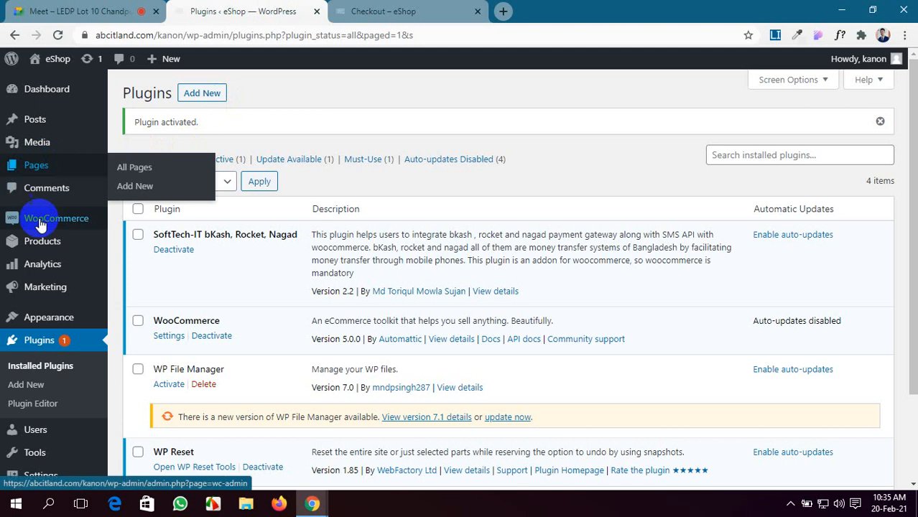
Step: Show WooCommerce's Payments settings down to the bKash, Rocket and Nagad rows
{"action": "mouse_move", "coordinate": [56, 218]}
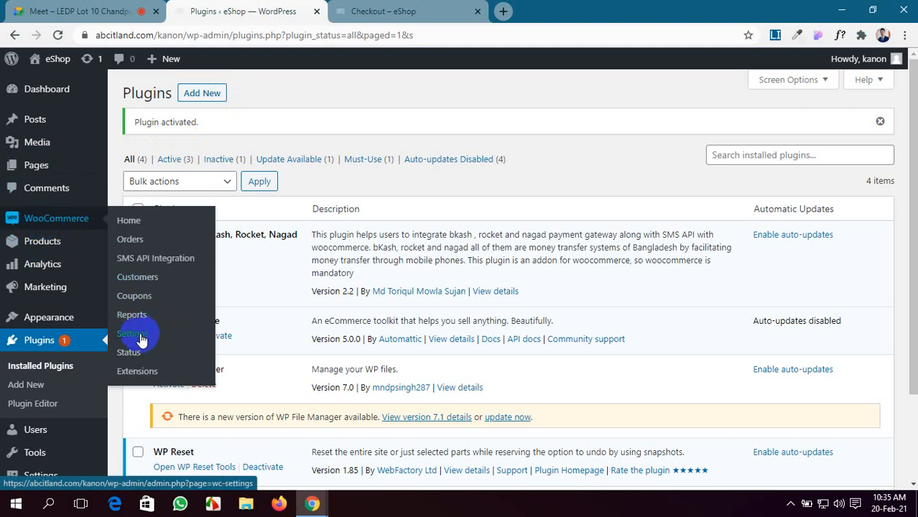
{"action": "left_click", "coordinate": [137, 335]}
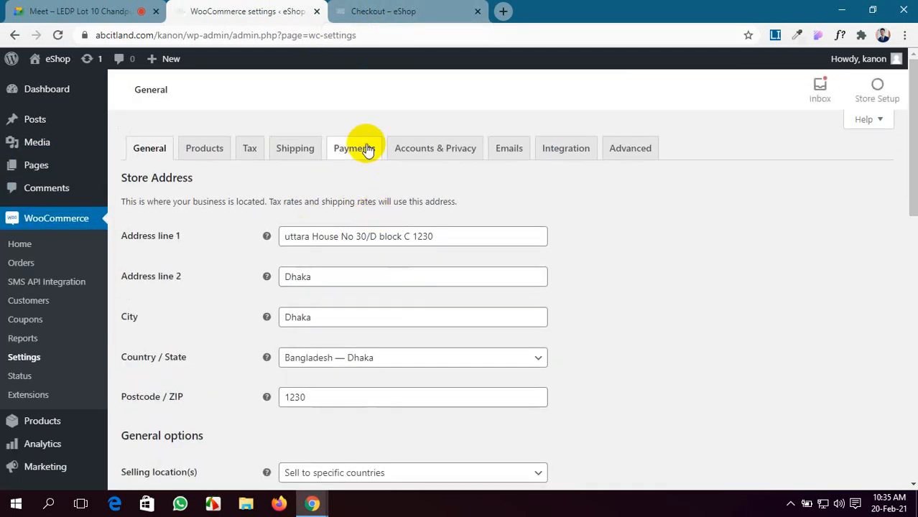
{"action": "left_click", "coordinate": [367, 148]}
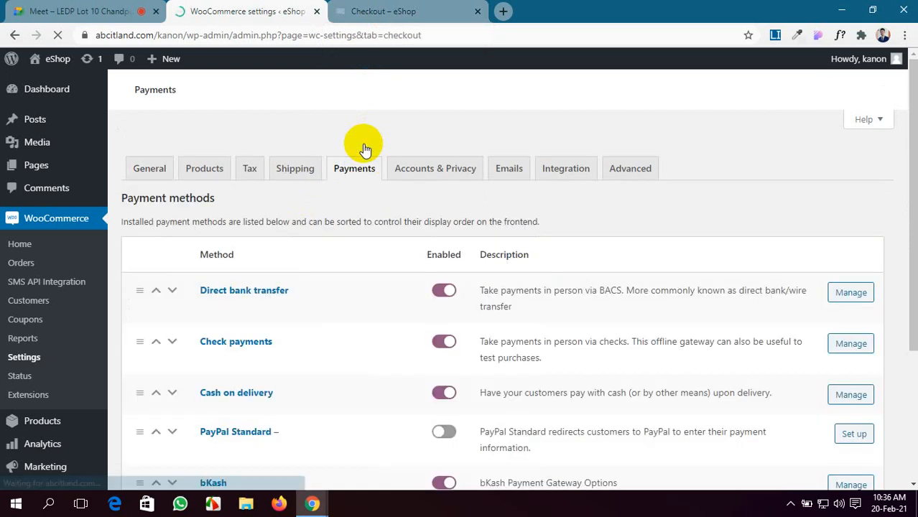
{"action": "scroll", "coordinate": [363, 148], "scroll_direction": "down", "scroll_amount": 3}
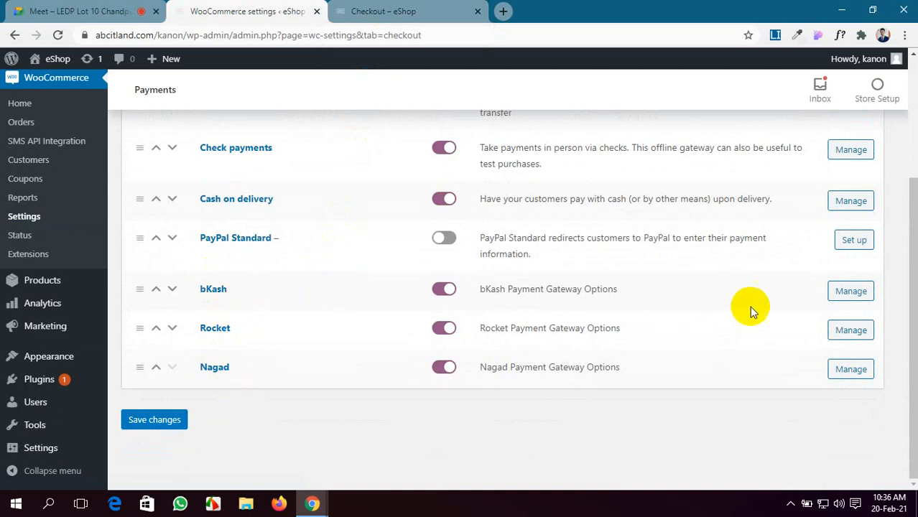
Step: Open the bKash gateway settings and compare them against the checkout page
{"action": "left_click", "coordinate": [855, 291]}
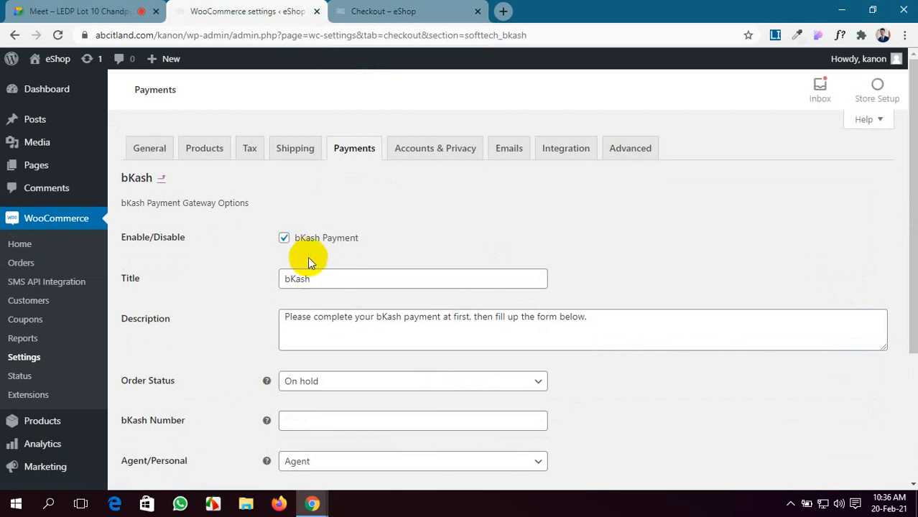
{"action": "left_click", "coordinate": [377, 10]}
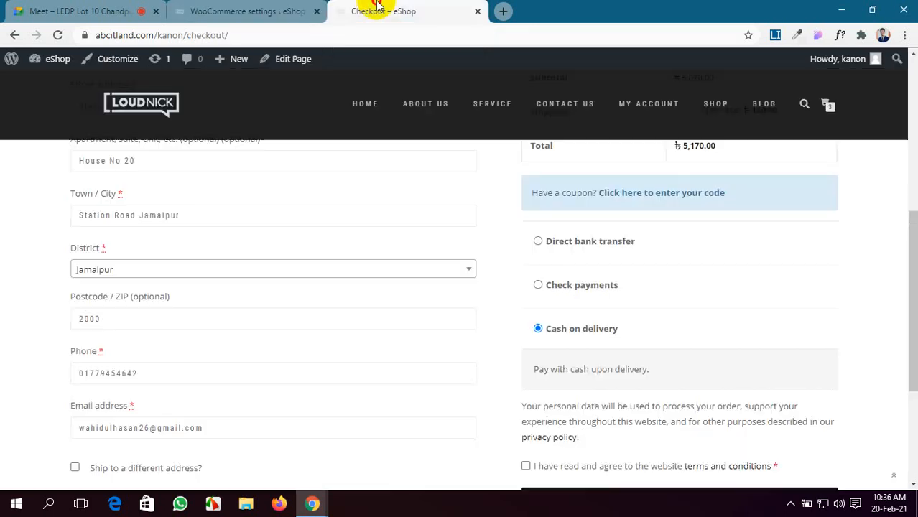
{"action": "left_click", "coordinate": [237, 11]}
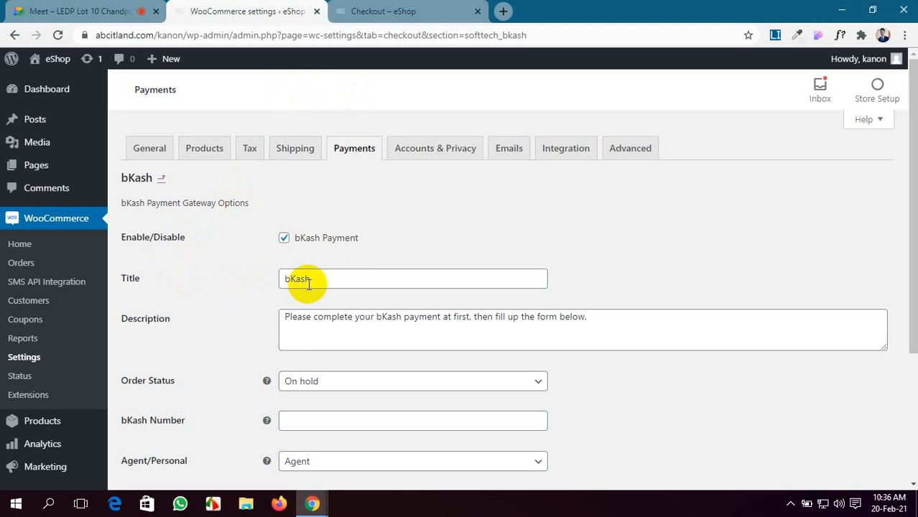
{"action": "scroll", "coordinate": [309, 284], "scroll_direction": "down", "scroll_amount": 1}
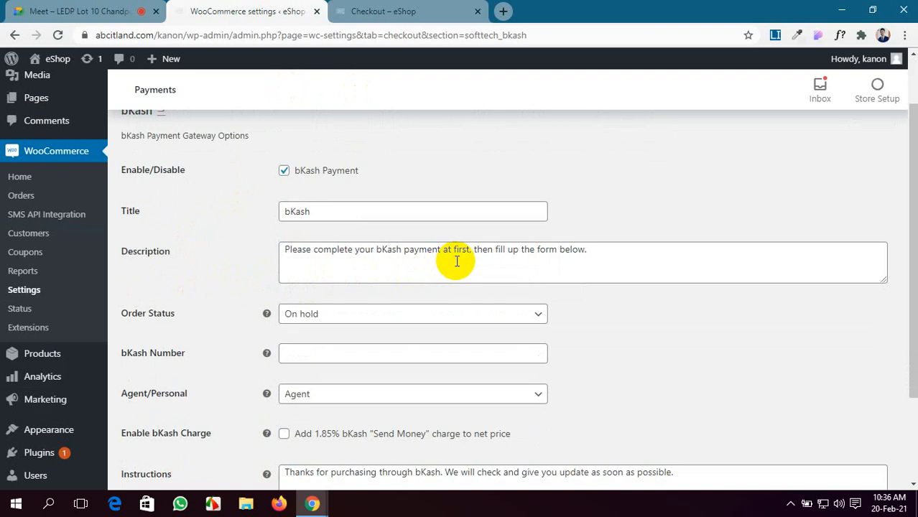
{"action": "left_click", "coordinate": [431, 11]}
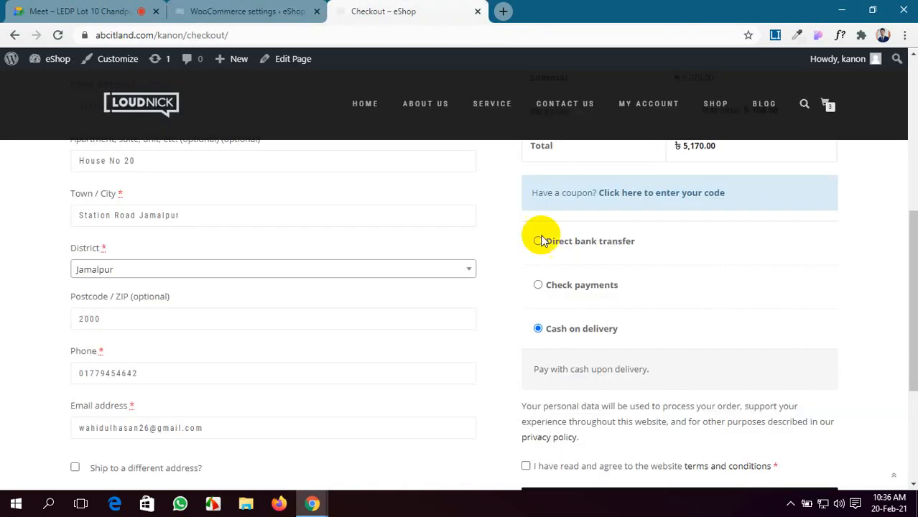
{"action": "left_click", "coordinate": [208, 11]}
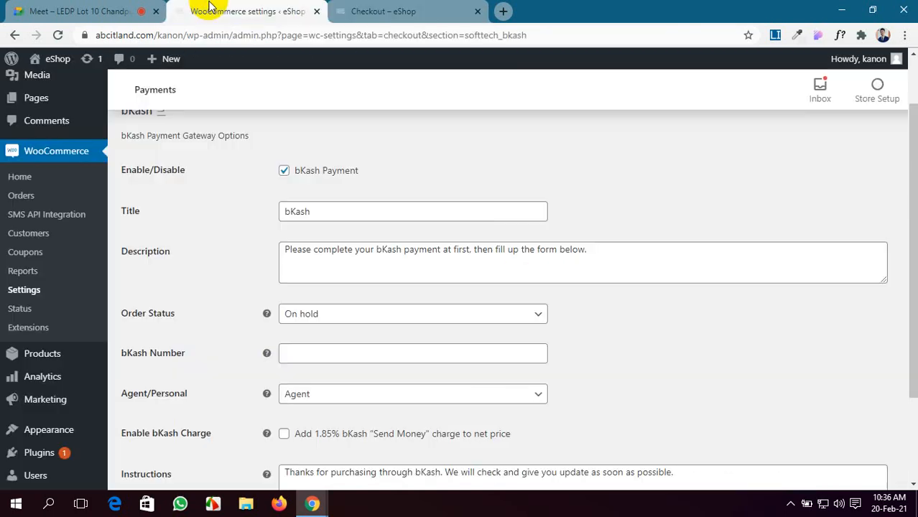
{"action": "scroll", "coordinate": [383, 273], "scroll_direction": "up", "scroll_amount": 2}
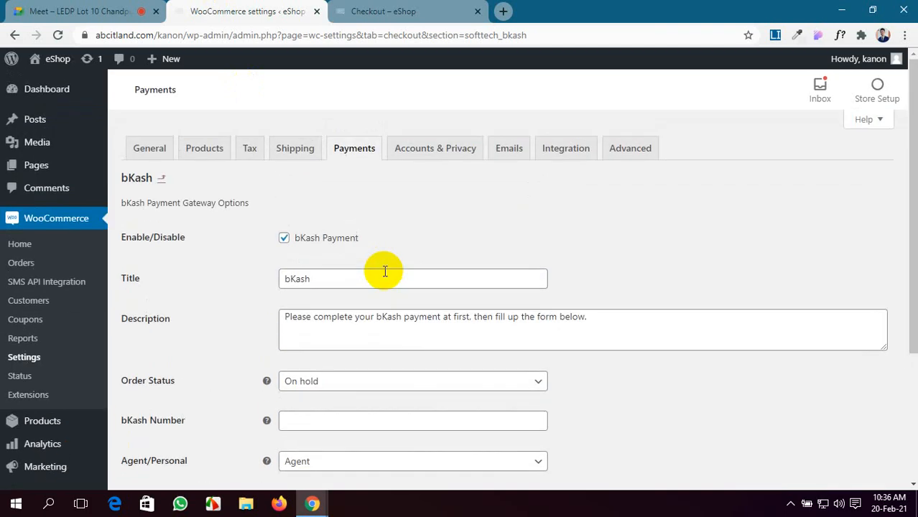
{"action": "scroll", "coordinate": [198, 327], "scroll_direction": "down", "scroll_amount": 1}
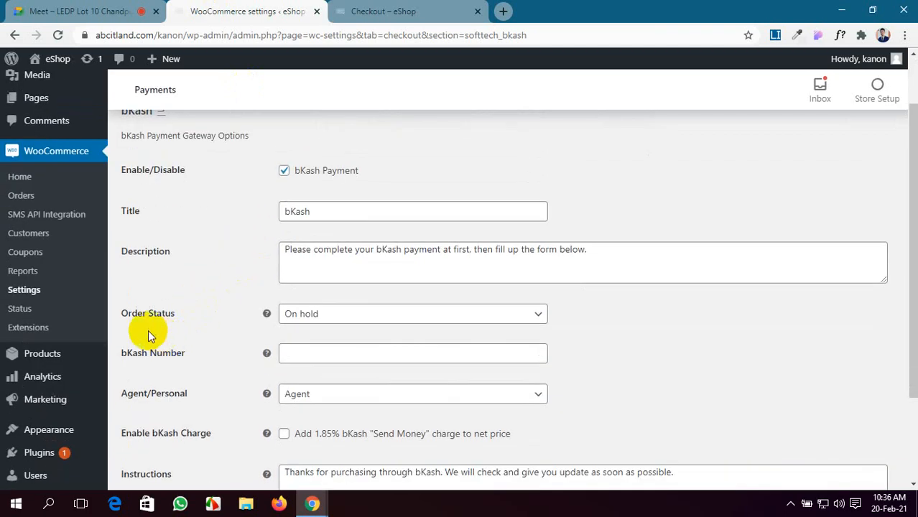
Step: Keep the bKash gateway's order status at On hold
{"action": "left_click", "coordinate": [406, 319]}
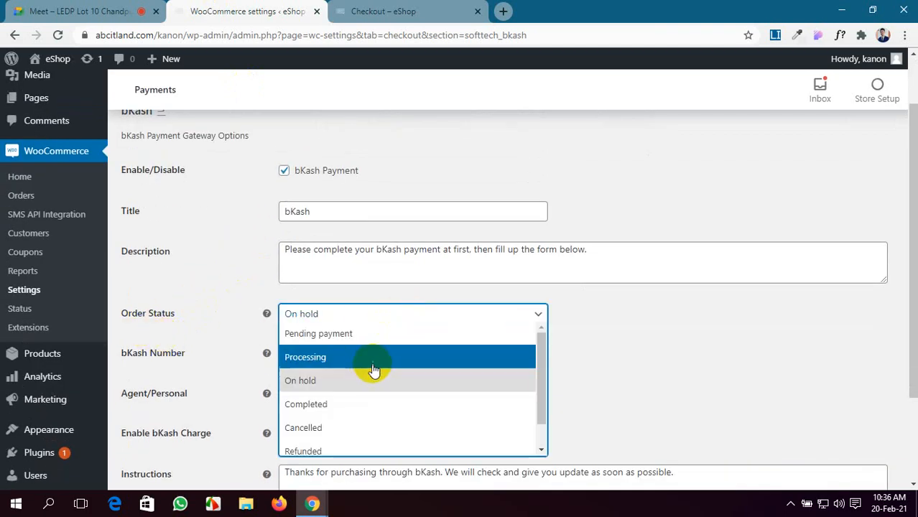
{"action": "left_click", "coordinate": [364, 380]}
{"action": "left_click", "coordinate": [376, 320]}
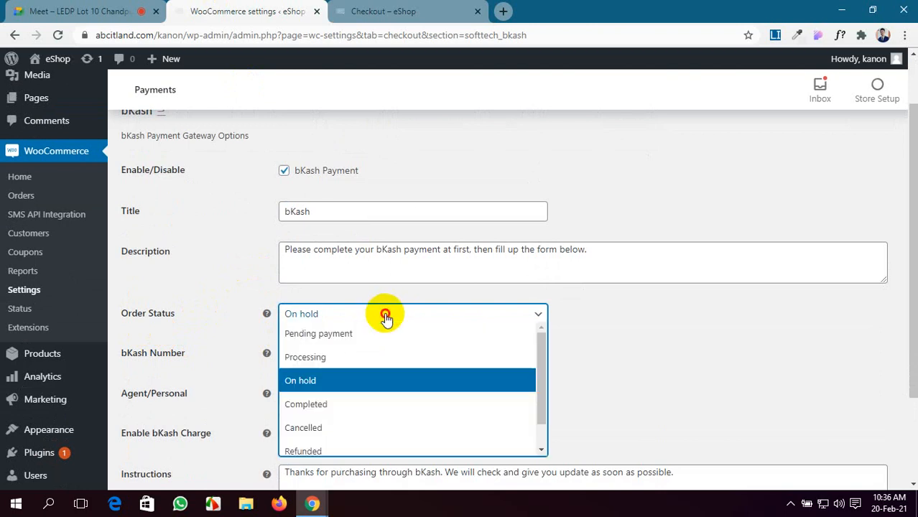
{"action": "left_click", "coordinate": [358, 379]}
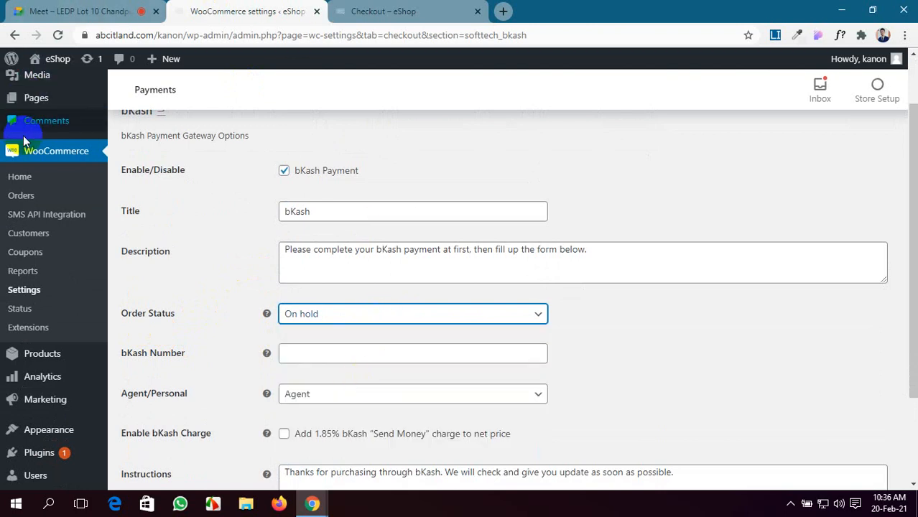
Step: Open WooCommerce Orders in a new tab, showing three On hold and three Completed orders
{"action": "scroll", "coordinate": [16, 190], "scroll_direction": "up", "scroll_amount": 1}
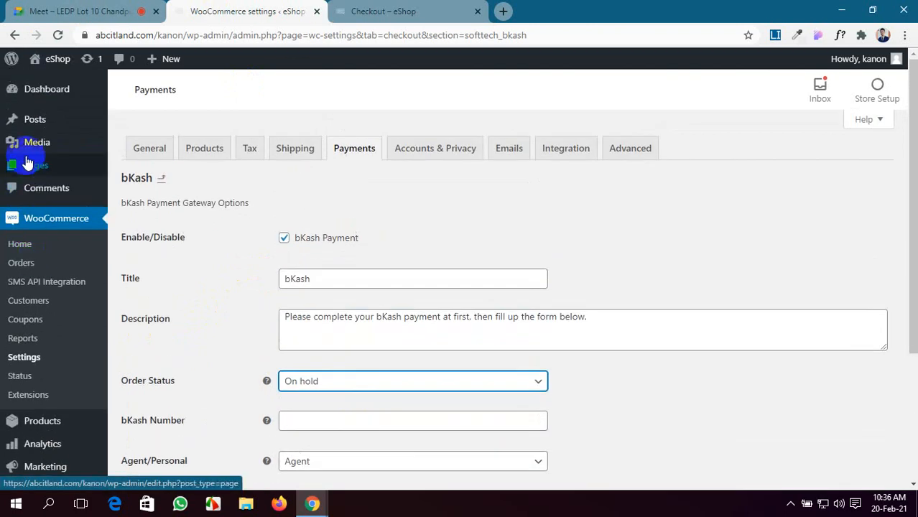
{"action": "scroll", "coordinate": [20, 380], "scroll_direction": "down", "scroll_amount": 1}
{"action": "mouse_move", "coordinate": [28, 352]}
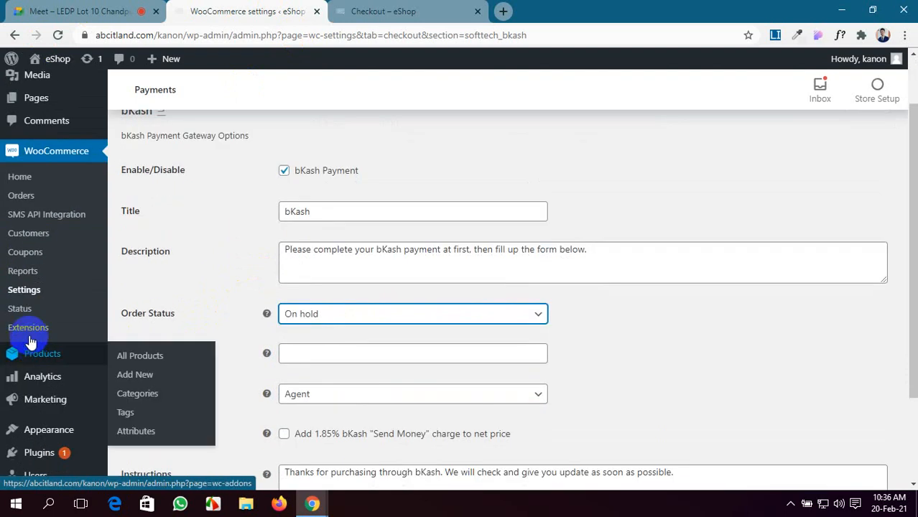
{"action": "middle_click", "coordinate": [17, 195]}
{"action": "left_click", "coordinate": [345, 11]}
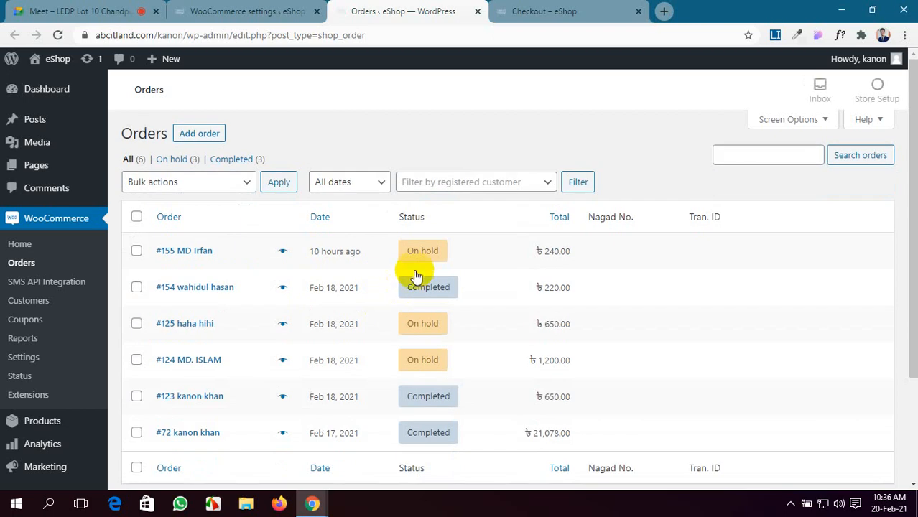
{"action": "mouse_move", "coordinate": [417, 289]}
{"action": "scroll", "coordinate": [410, 388], "scroll_direction": "down", "scroll_amount": 3}
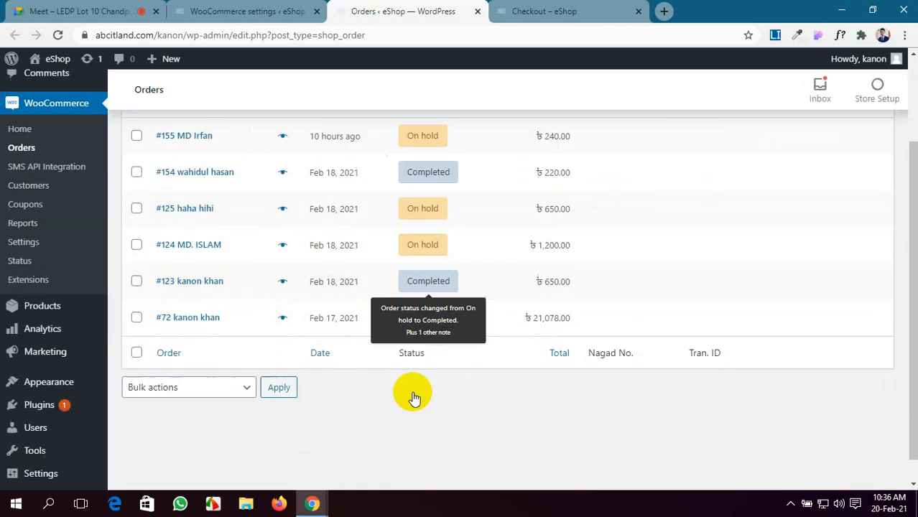
{"action": "scroll", "coordinate": [415, 394], "scroll_direction": "up", "scroll_amount": 3}
{"action": "left_click", "coordinate": [241, 10]}
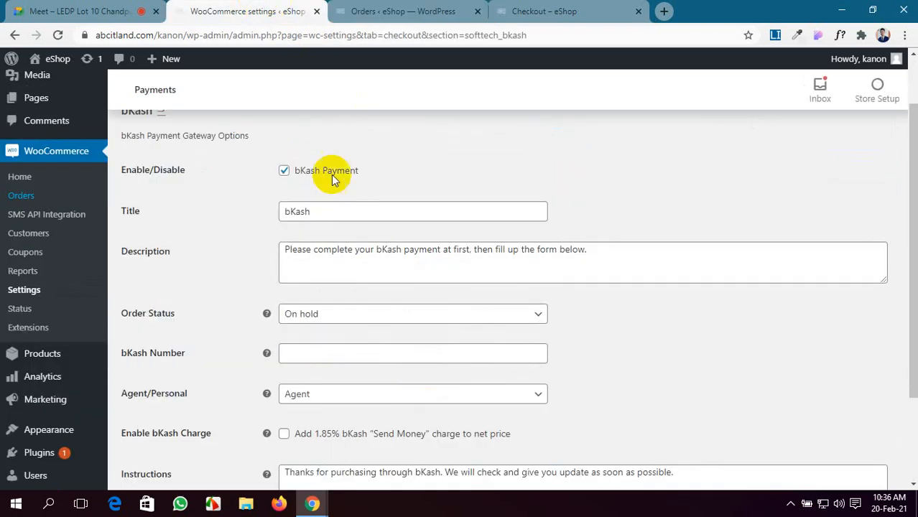
{"action": "left_click", "coordinate": [355, 314]}
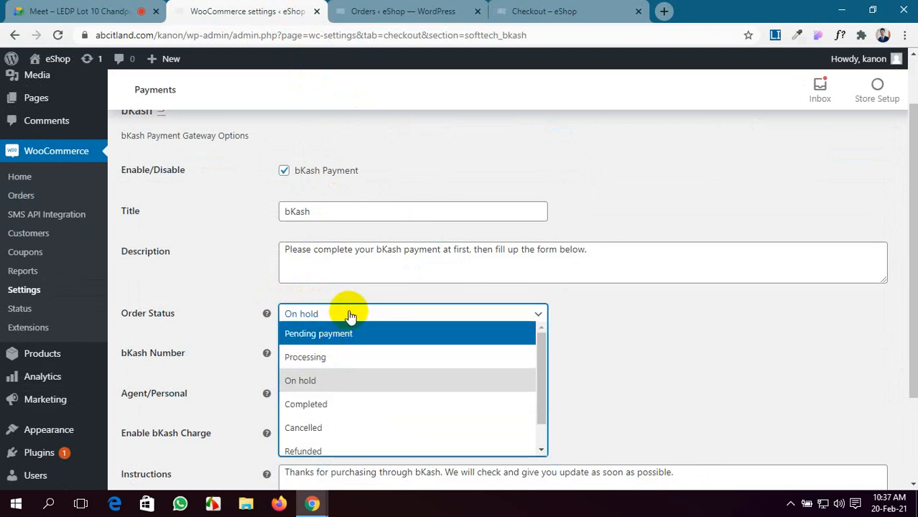
Step: Enter the bKash receiving number and keep the account type as Agent
{"action": "left_click", "coordinate": [505, 321]}
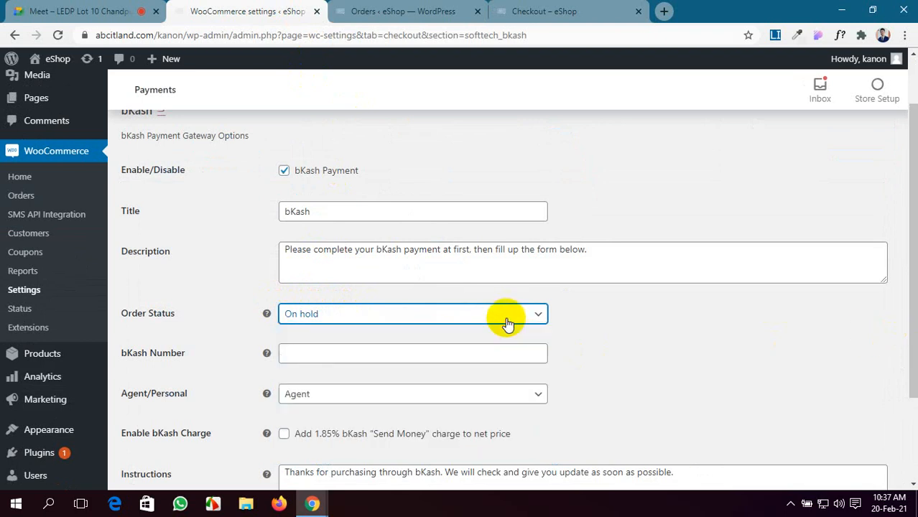
{"action": "left_click", "coordinate": [320, 356]}
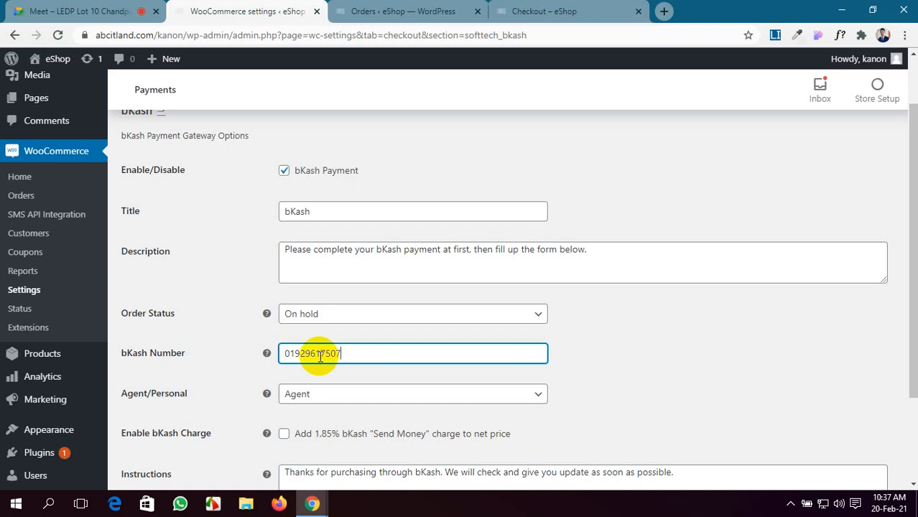
{"action": "scroll", "coordinate": [321, 357], "scroll_direction": "down", "scroll_amount": 1}
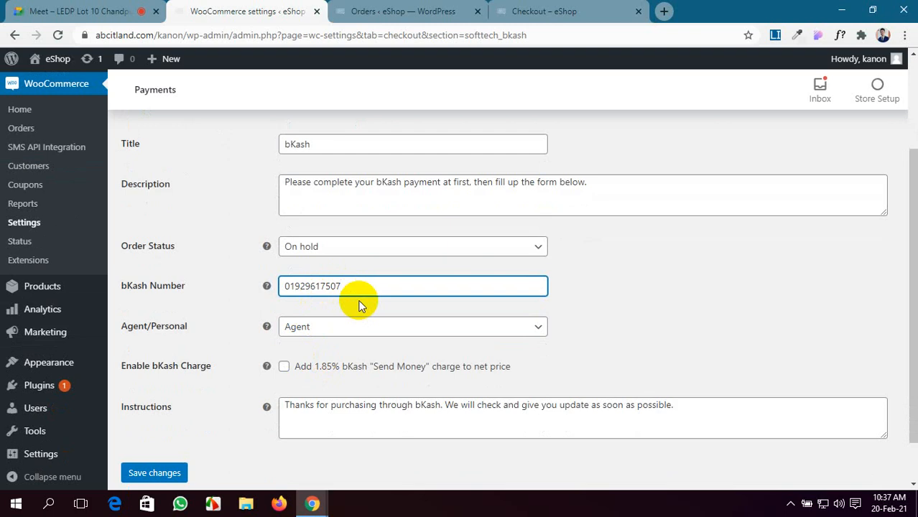
{"action": "left_click", "coordinate": [392, 327]}
{"action": "left_click", "coordinate": [388, 352]}
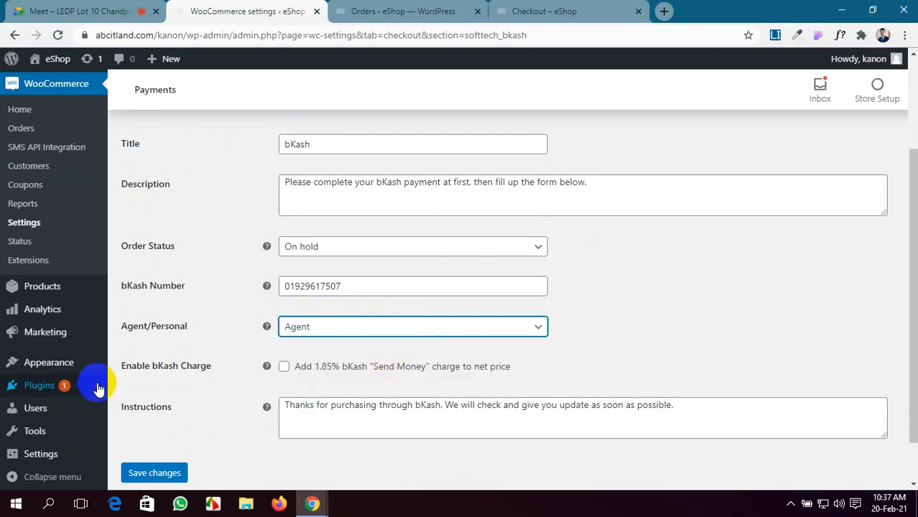
Step: Enable the 1.85% bKash Send Money charge and save the bKash settings
{"action": "left_click", "coordinate": [713, 344]}
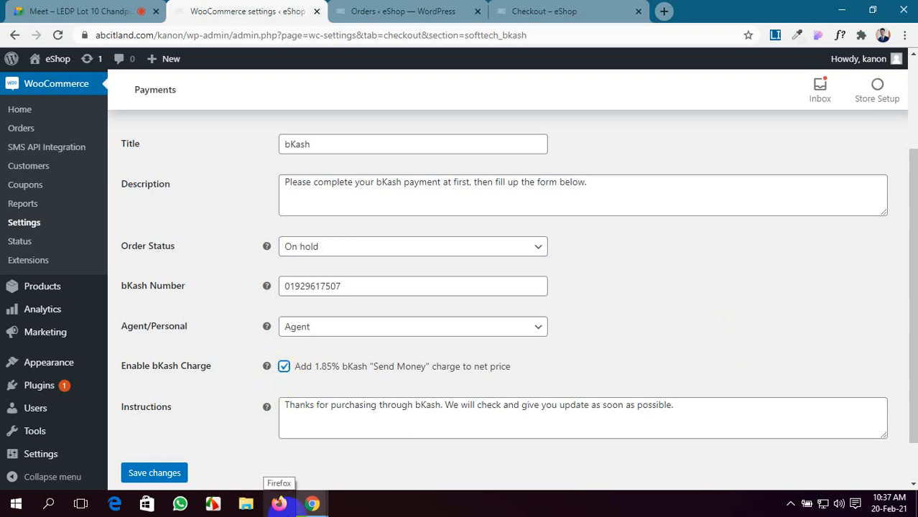
{"action": "mouse_move", "coordinate": [307, 508]}
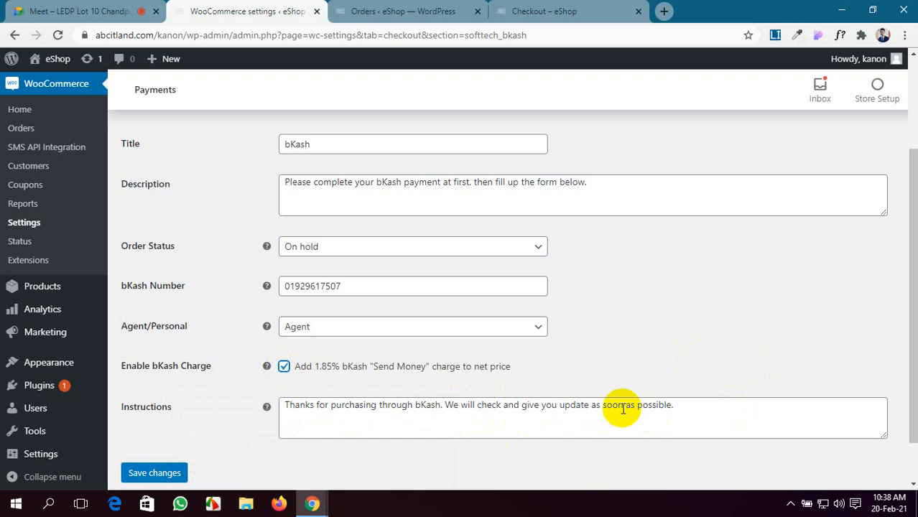
{"action": "left_click", "coordinate": [165, 474]}
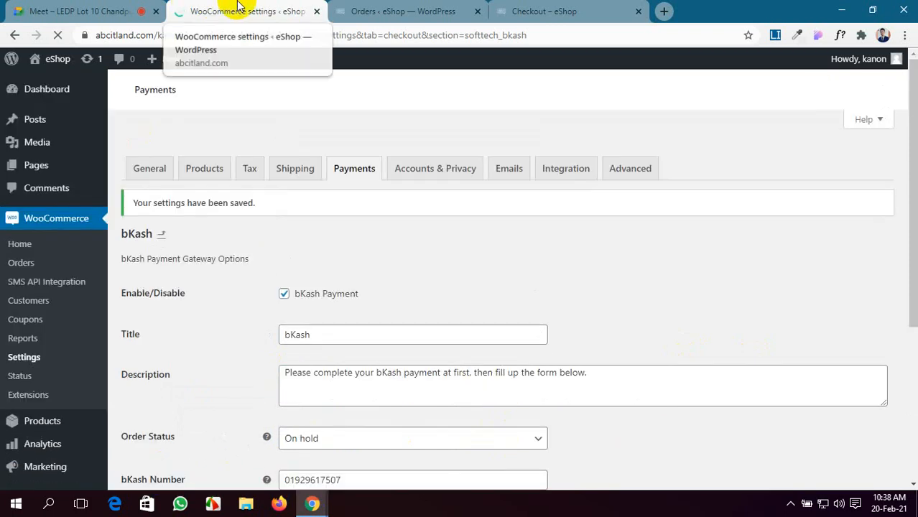
Step: Reload the checkout page to confirm the bKash, Rocket and Nagad options appear
{"action": "left_click", "coordinate": [335, 9]}
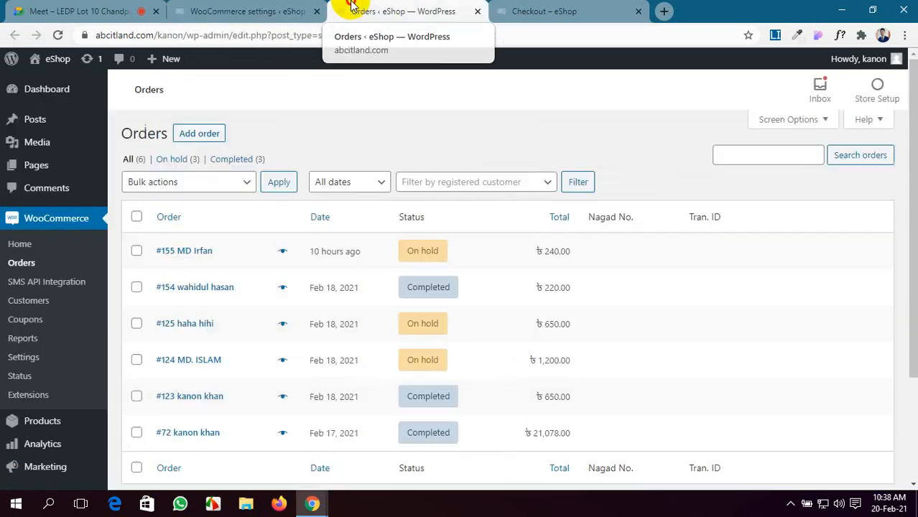
{"action": "left_click", "coordinate": [547, 8]}
{"action": "left_click", "coordinate": [59, 36]}
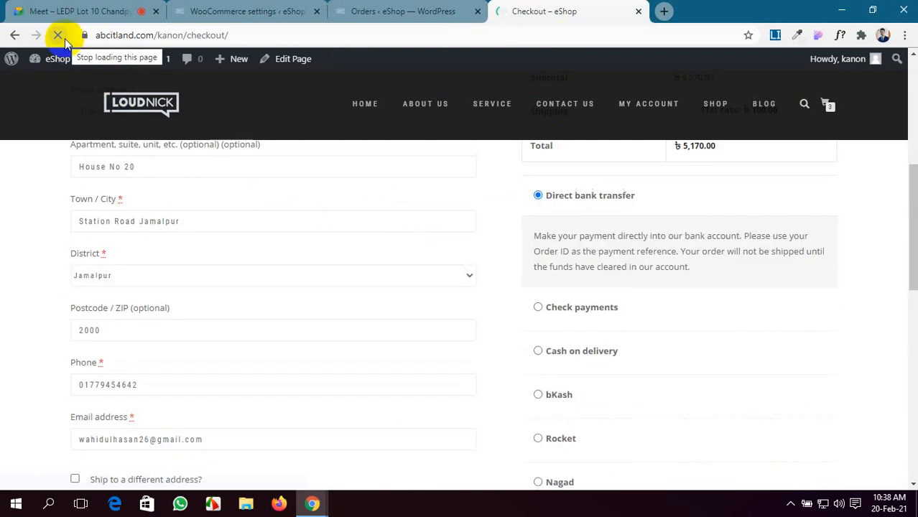
{"action": "scroll", "coordinate": [546, 360], "scroll_direction": "down", "scroll_amount": 3}
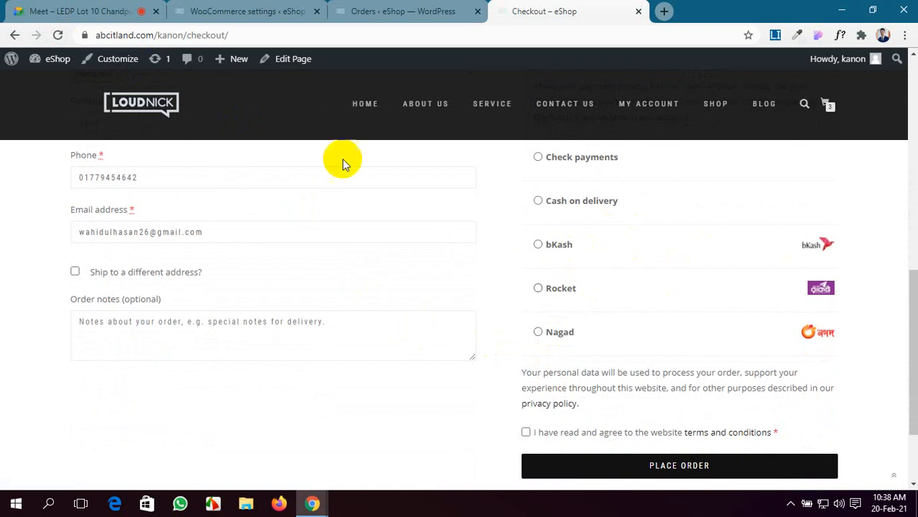
Step: Re-save the bKash gateway settings and go back to the Payment methods list
{"action": "left_click", "coordinate": [359, 8]}
{"action": "left_click", "coordinate": [275, 8]}
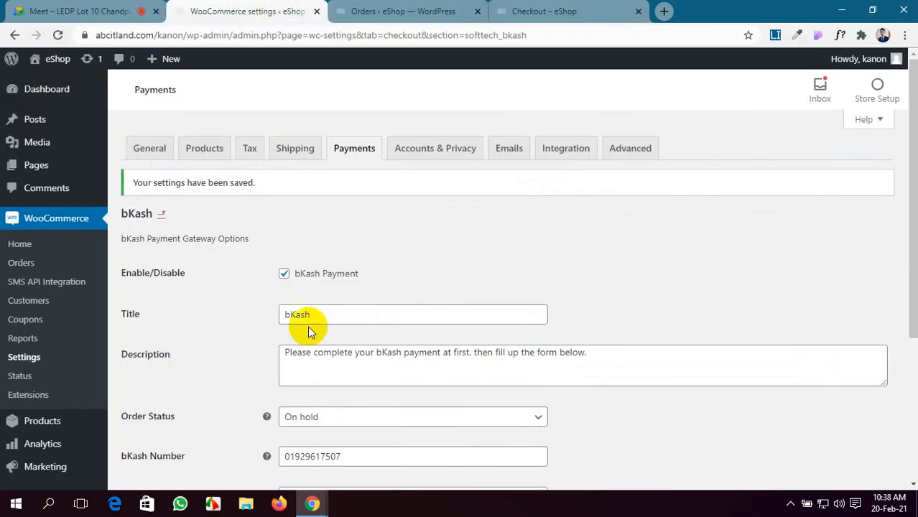
{"action": "scroll", "coordinate": [314, 328], "scroll_direction": "down", "scroll_amount": 1}
{"action": "scroll", "coordinate": [307, 328], "scroll_direction": "up", "scroll_amount": 1}
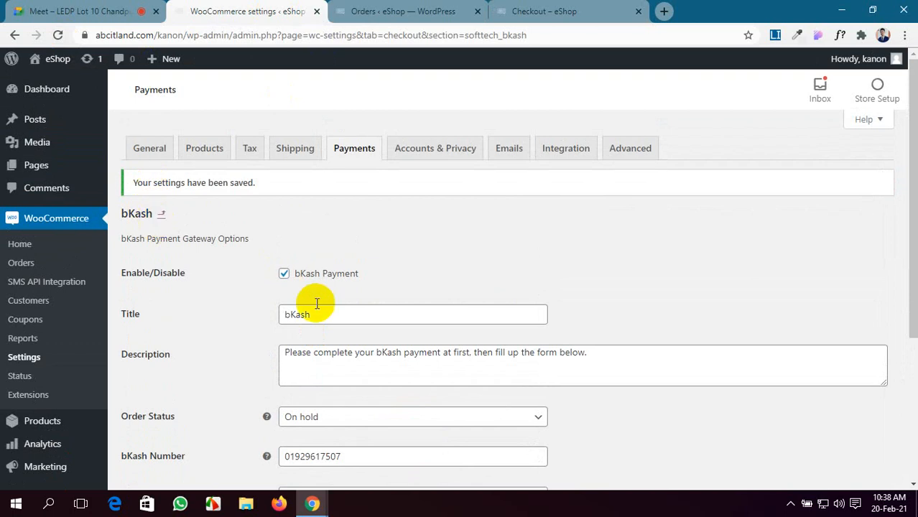
{"action": "scroll", "coordinate": [318, 303], "scroll_direction": "down", "scroll_amount": 3}
{"action": "left_click", "coordinate": [173, 422]}
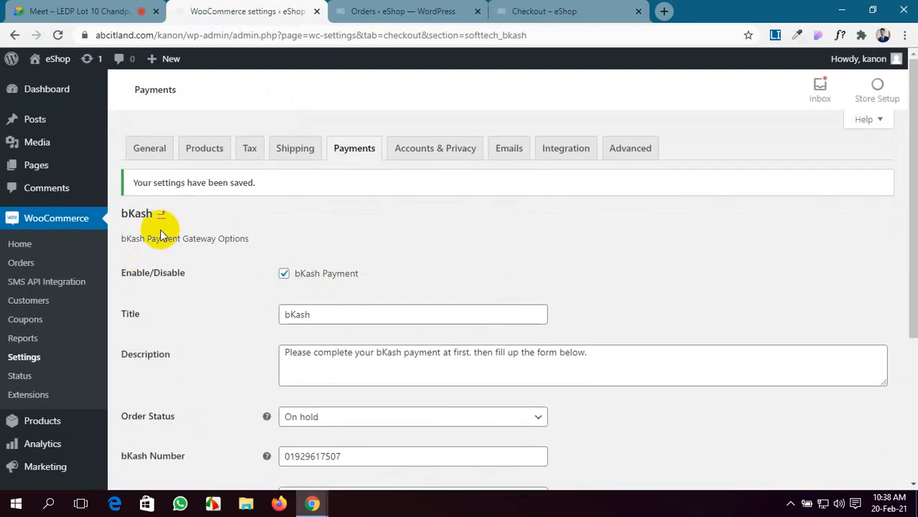
{"action": "left_click", "coordinate": [162, 214]}
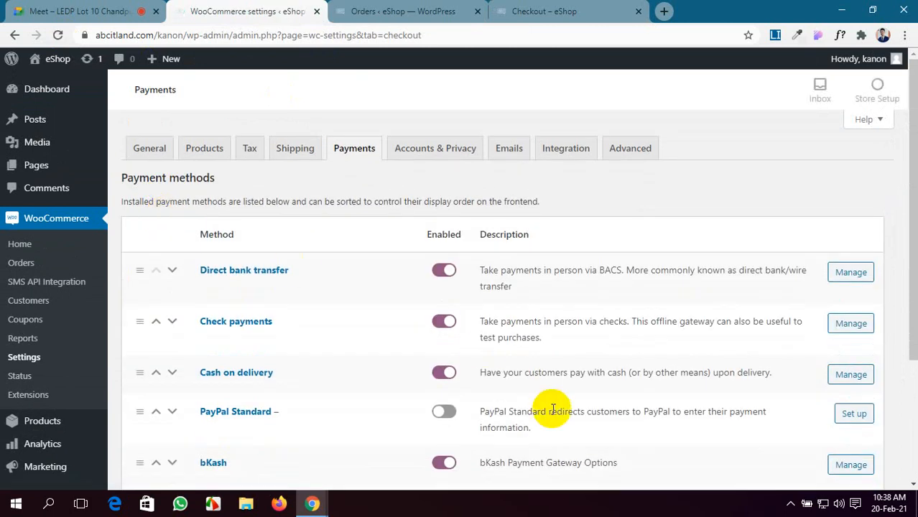
Step: Give Rocket a receiving number and 1.8% Send Money charge, save, and return to the list
{"action": "scroll", "coordinate": [553, 409], "scroll_direction": "down", "scroll_amount": 3}
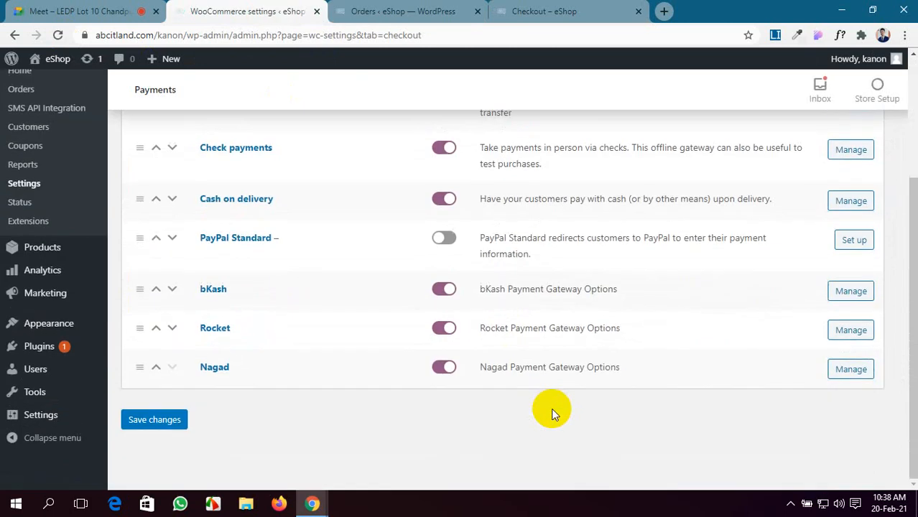
{"action": "left_click", "coordinate": [842, 335]}
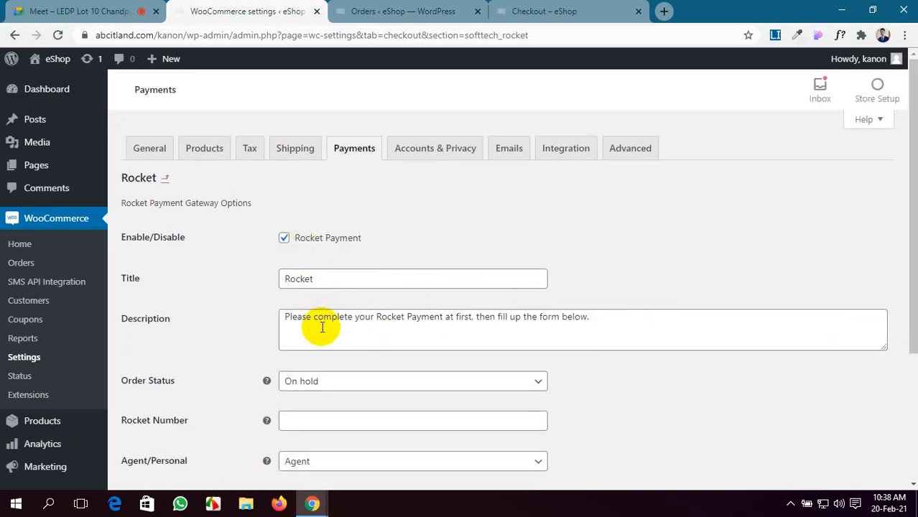
{"action": "scroll", "coordinate": [318, 330], "scroll_direction": "down", "scroll_amount": 2}
{"action": "left_click", "coordinate": [312, 285]}
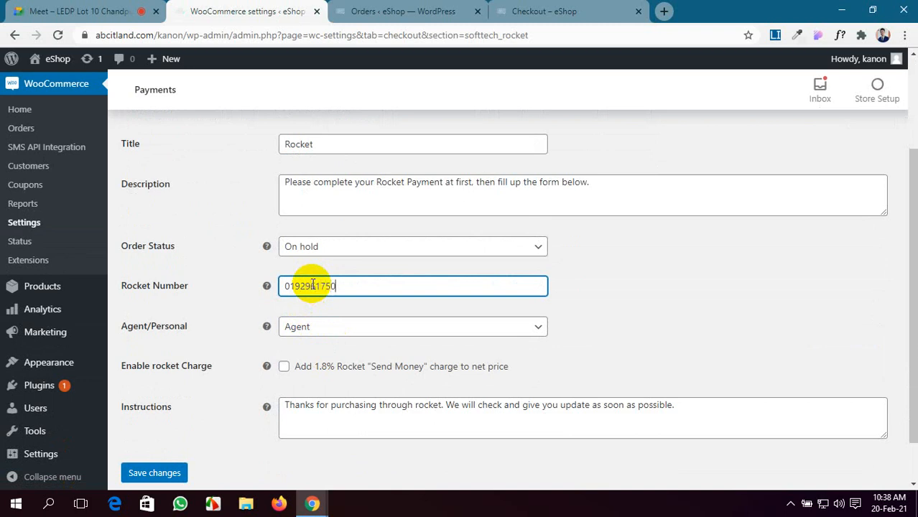
{"action": "left_click", "coordinate": [283, 366]}
{"action": "left_click", "coordinate": [176, 480]}
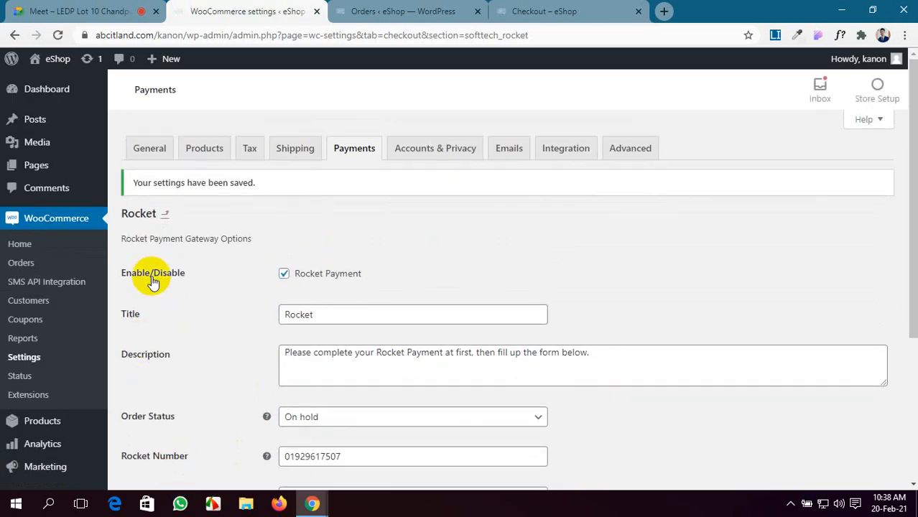
{"action": "left_click", "coordinate": [166, 216]}
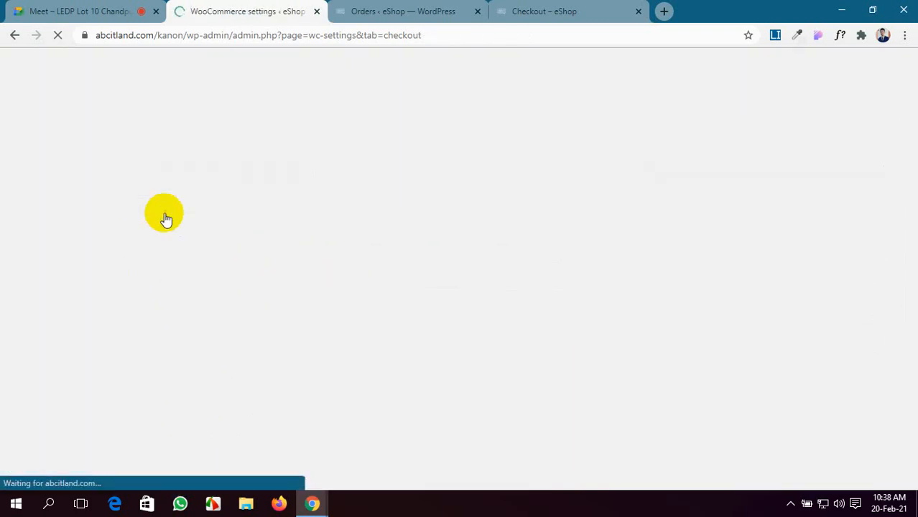
Step: Save a receiving number in the Nagad gateway settings, then reload the checkout page
{"action": "scroll", "coordinate": [289, 296], "scroll_direction": "down", "scroll_amount": 3}
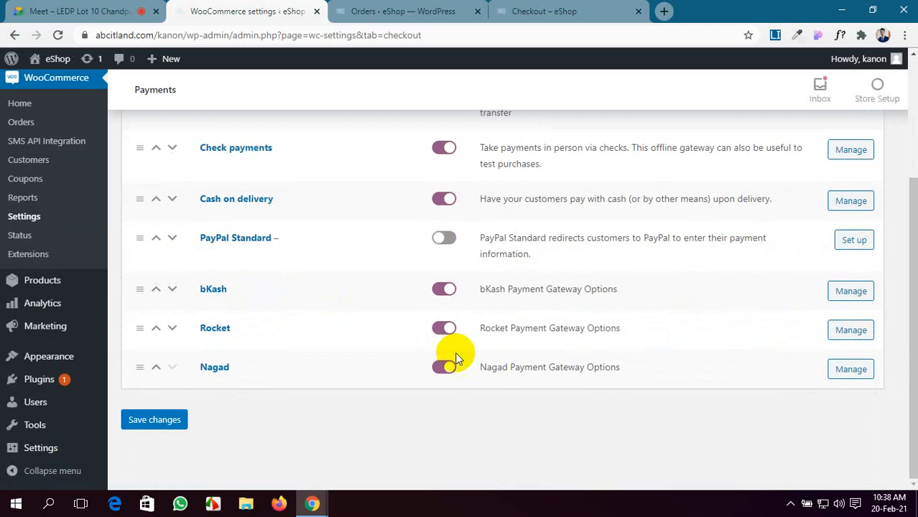
{"action": "left_click", "coordinate": [842, 371]}
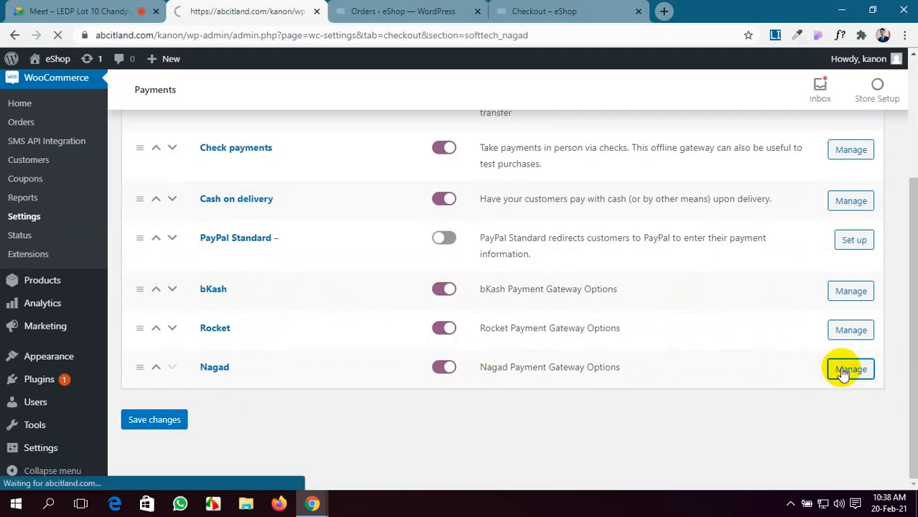
{"action": "scroll", "coordinate": [334, 399], "scroll_direction": "down", "scroll_amount": 3}
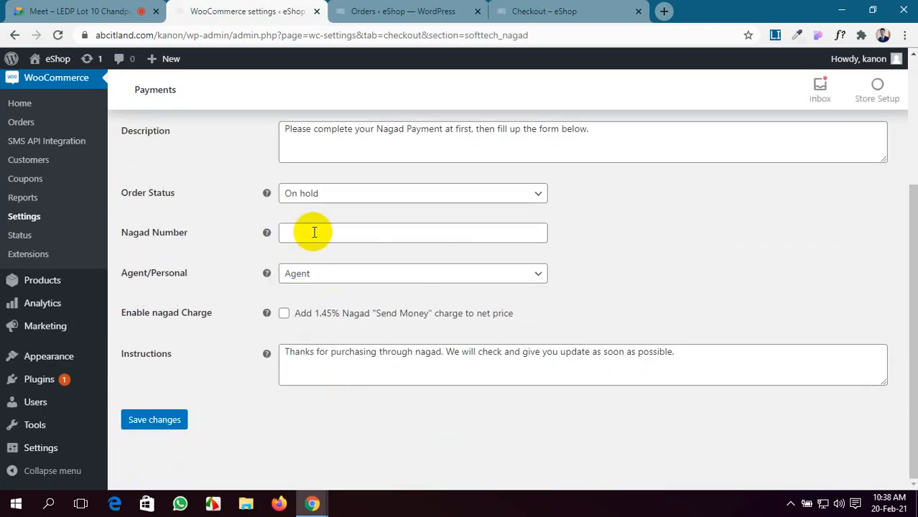
{"action": "left_click", "coordinate": [314, 231]}
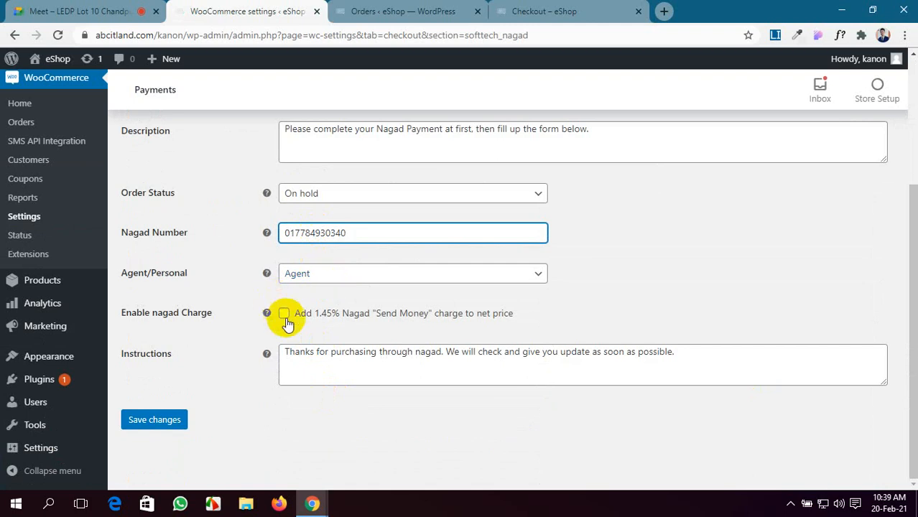
{"action": "left_click", "coordinate": [145, 424]}
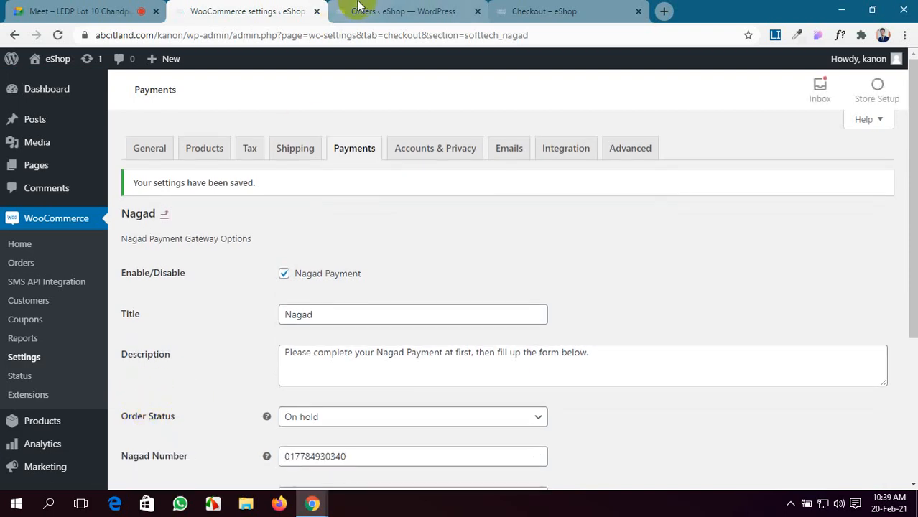
{"action": "left_click", "coordinate": [567, 11]}
{"action": "left_click", "coordinate": [60, 35]}
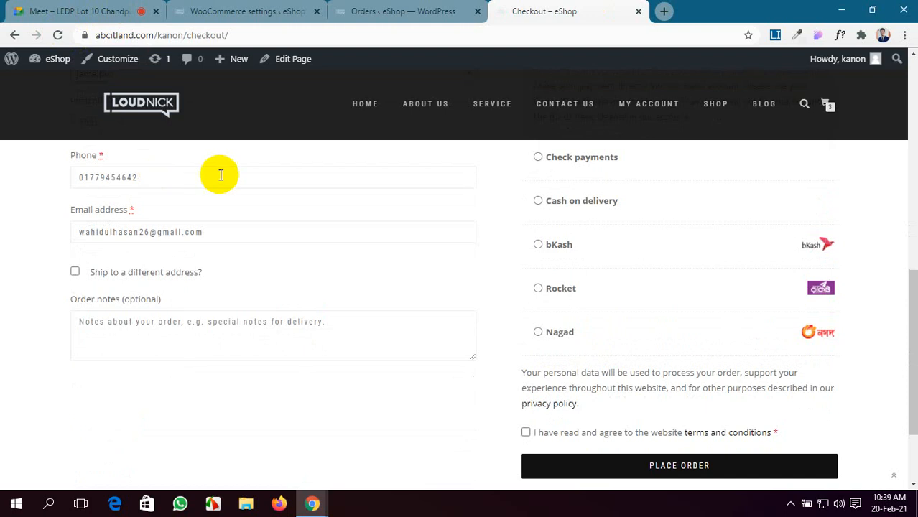
Step: Select bKash at checkout, adding the ৳94.00 charge for a ৳5,264.00 total
{"action": "left_click", "coordinate": [547, 245]}
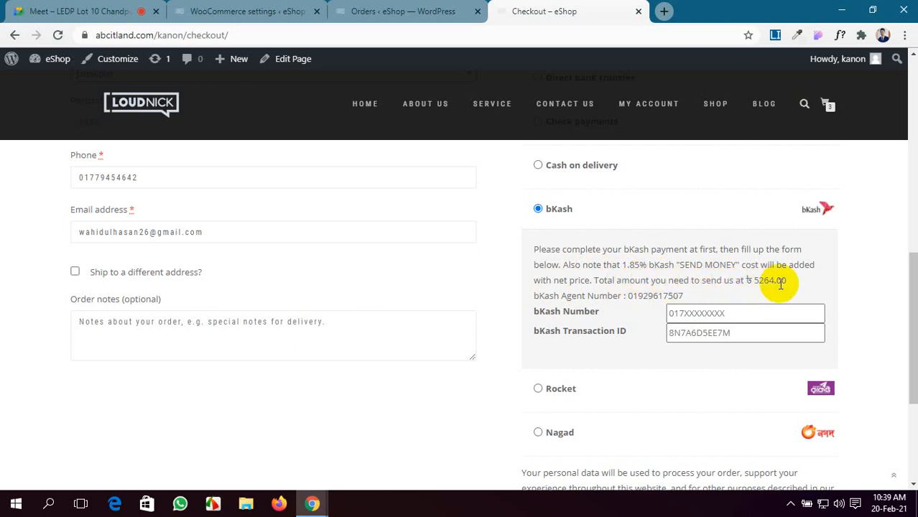
{"action": "scroll", "coordinate": [781, 283], "scroll_direction": "up", "scroll_amount": 4}
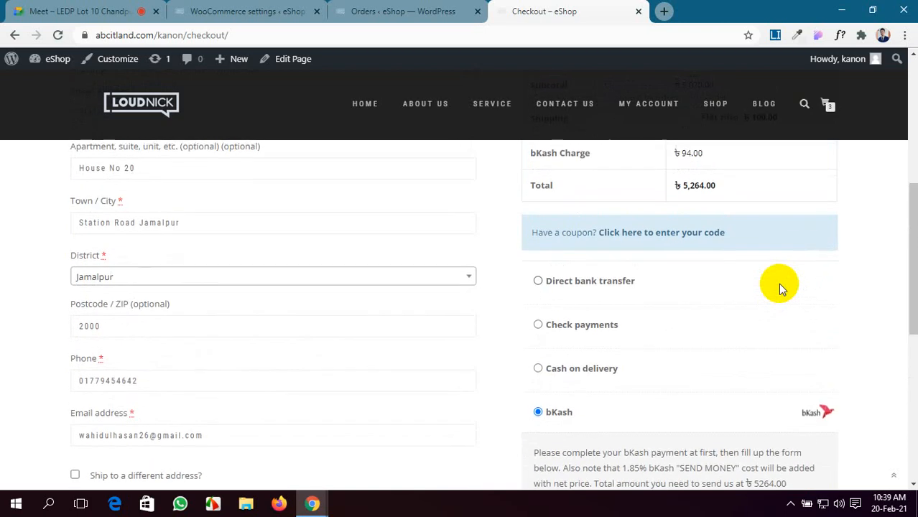
{"action": "scroll", "coordinate": [714, 266], "scroll_direction": "up", "scroll_amount": 1}
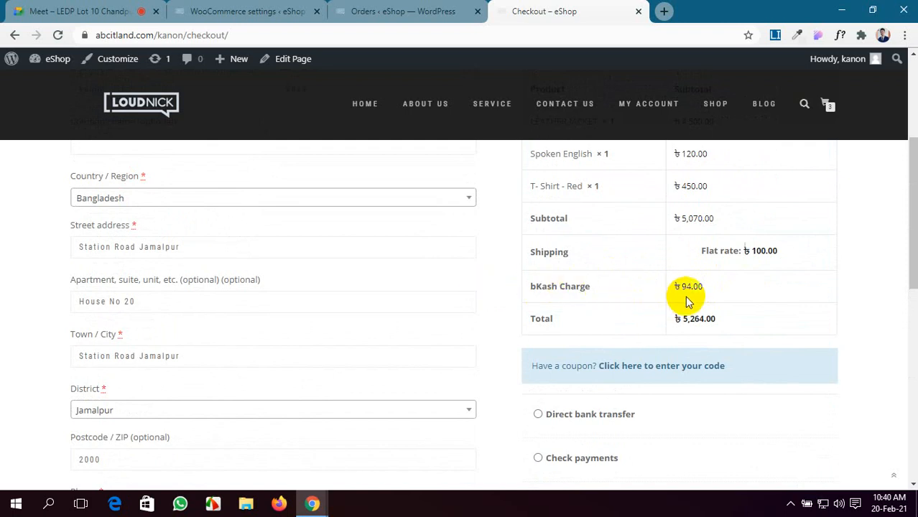
{"action": "scroll", "coordinate": [686, 302], "scroll_direction": "up", "scroll_amount": 3}
{"action": "scroll", "coordinate": [686, 302], "scroll_direction": "down", "scroll_amount": 3}
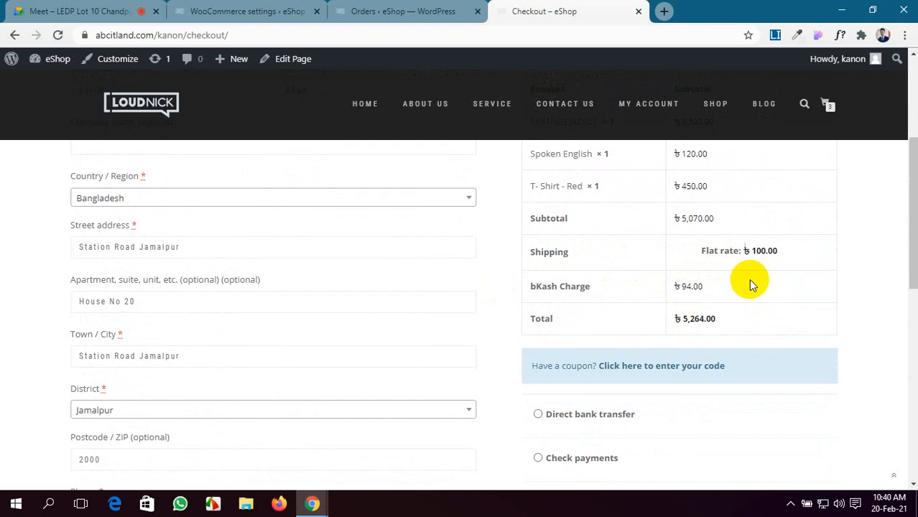
{"action": "scroll", "coordinate": [753, 282], "scroll_direction": "down", "scroll_amount": 1}
{"action": "scroll", "coordinate": [748, 279], "scroll_direction": "down", "scroll_amount": 10}
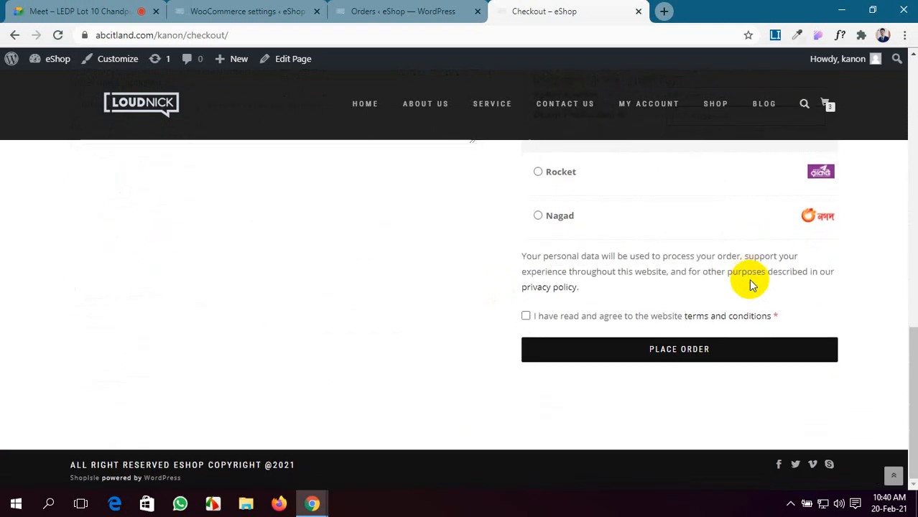
{"action": "scroll", "coordinate": [748, 279], "scroll_direction": "up", "scroll_amount": 6}
{"action": "scroll", "coordinate": [748, 279], "scroll_direction": "down", "scroll_amount": 2}
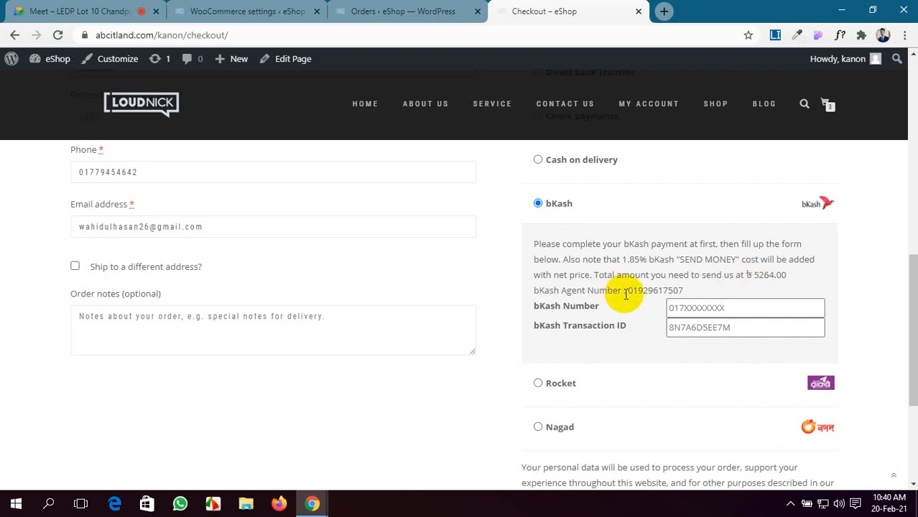
{"action": "left_click_drag", "start_coordinate": [628, 291], "coordinate": [685, 291]}
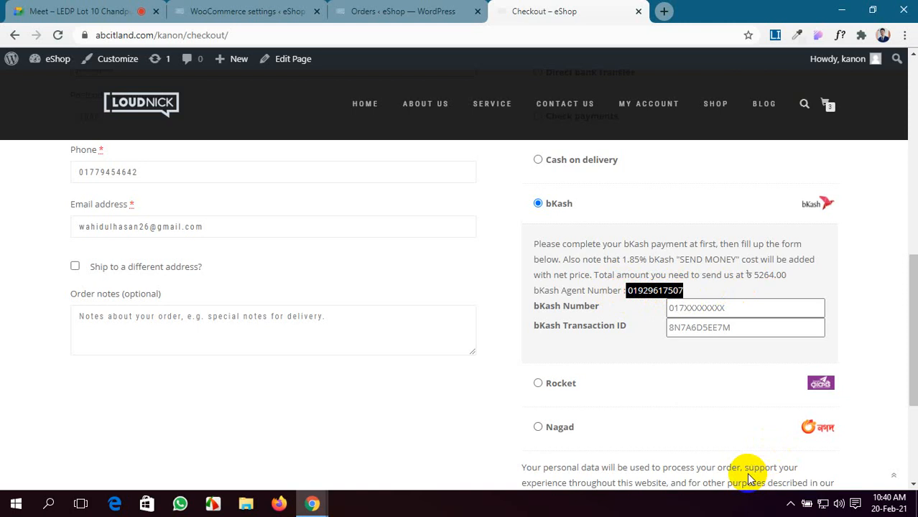
{"action": "left_click", "coordinate": [771, 304]}
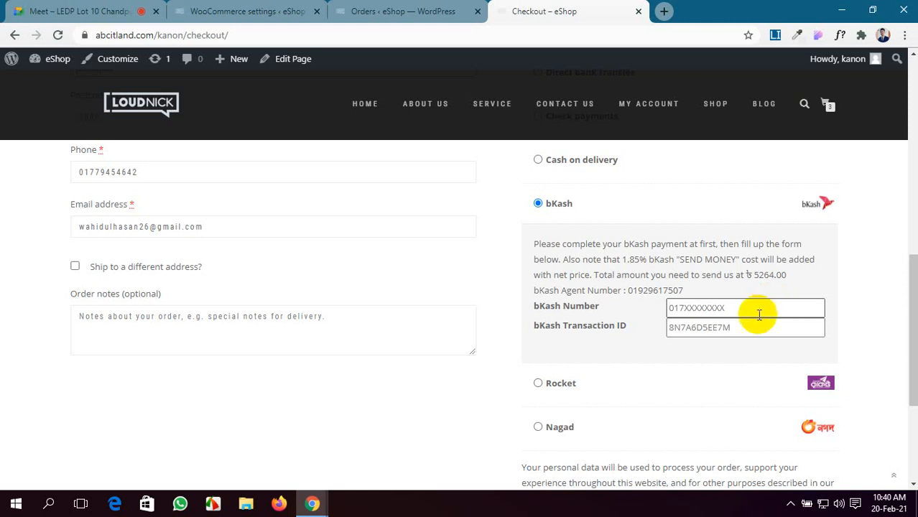
Step: Enter the sender's bKash number and the transaction ID 'sjdia'
{"action": "left_click", "coordinate": [757, 333]}
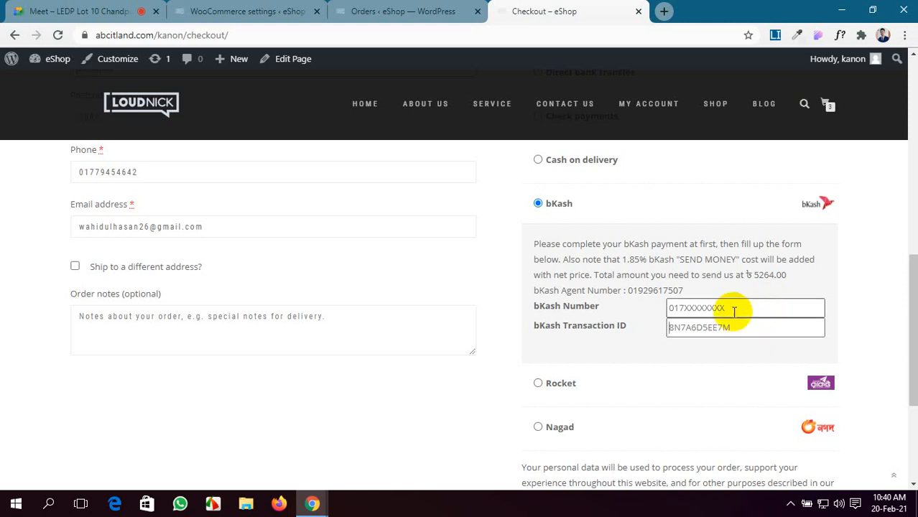
{"action": "left_click", "coordinate": [735, 309]}
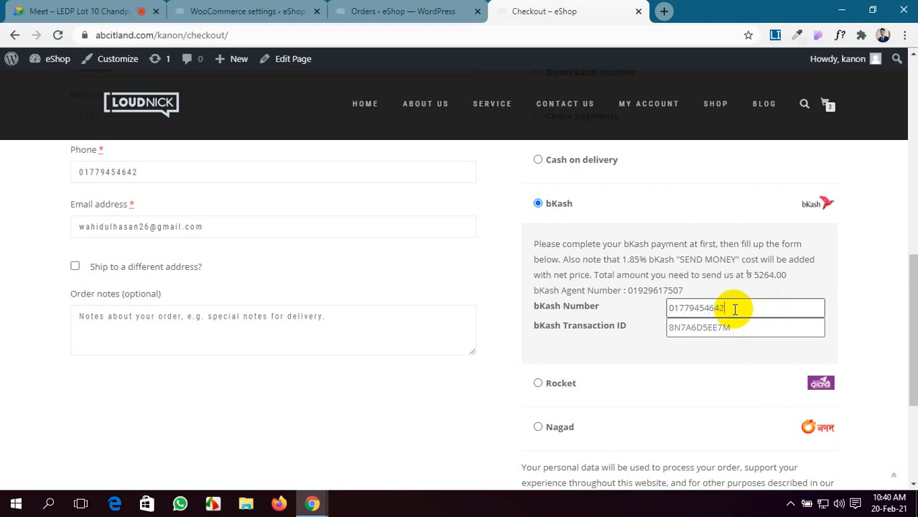
{"action": "left_click", "coordinate": [733, 332]}
{"action": "type", "text": "sjdiashuhdffjh"}
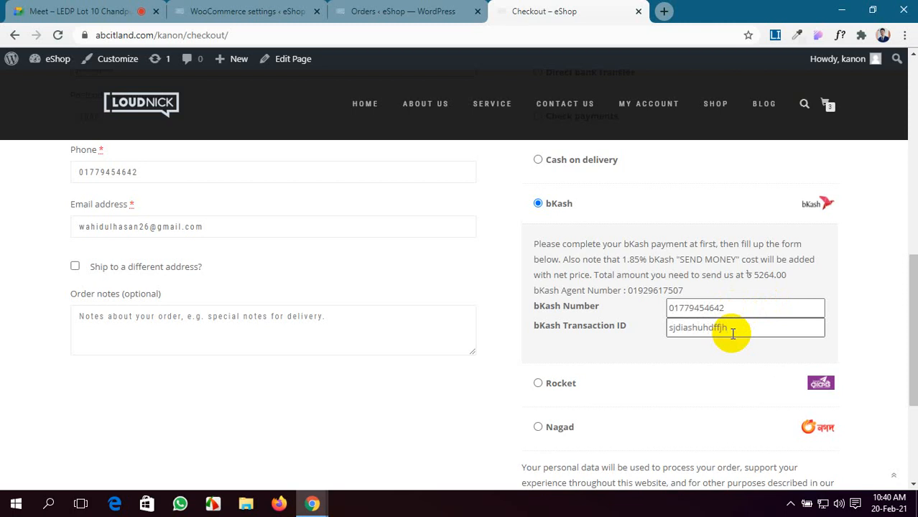
Step: Accept the terms, place the ৳5,264.00 order, and return to the WooCommerce admin
{"action": "scroll", "coordinate": [410, 289], "scroll_direction": "up", "scroll_amount": 2}
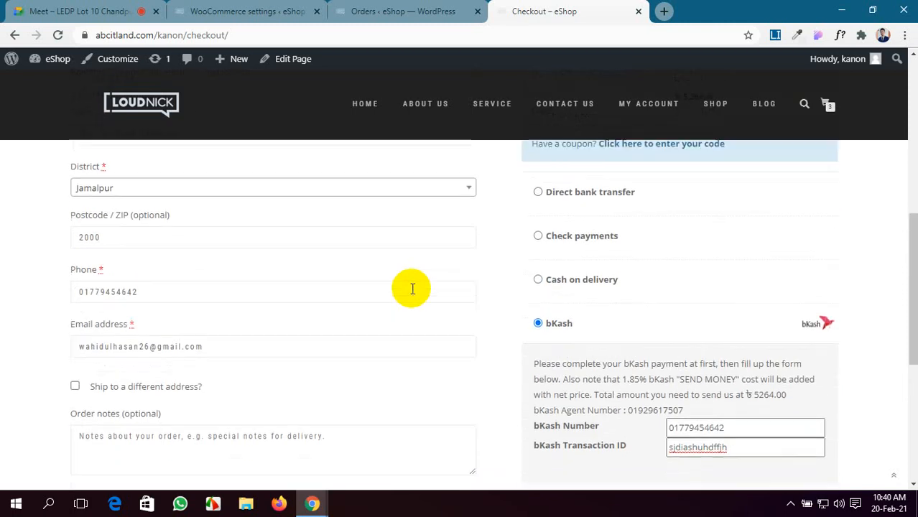
{"action": "scroll", "coordinate": [864, 449], "scroll_direction": "down", "scroll_amount": 3}
{"action": "scroll", "coordinate": [865, 450], "scroll_direction": "down", "scroll_amount": 2}
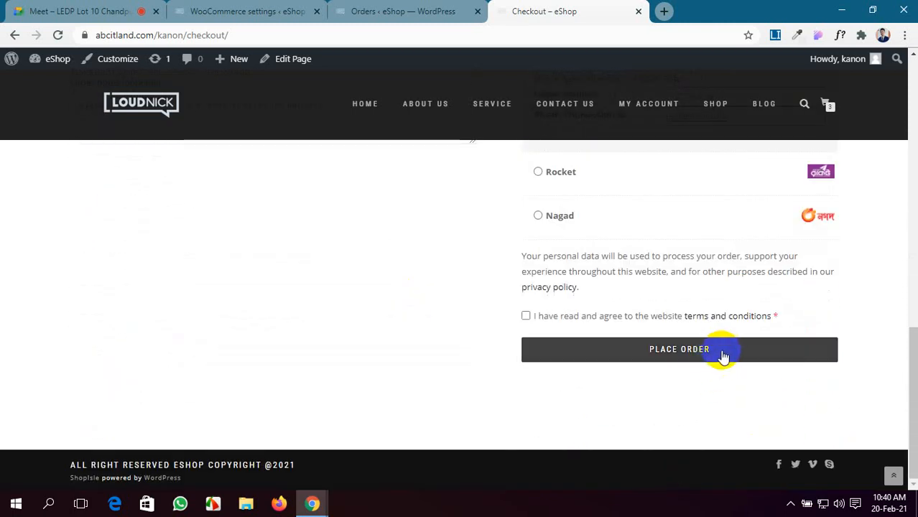
{"action": "left_click", "coordinate": [526, 316]}
{"action": "left_click", "coordinate": [602, 354]}
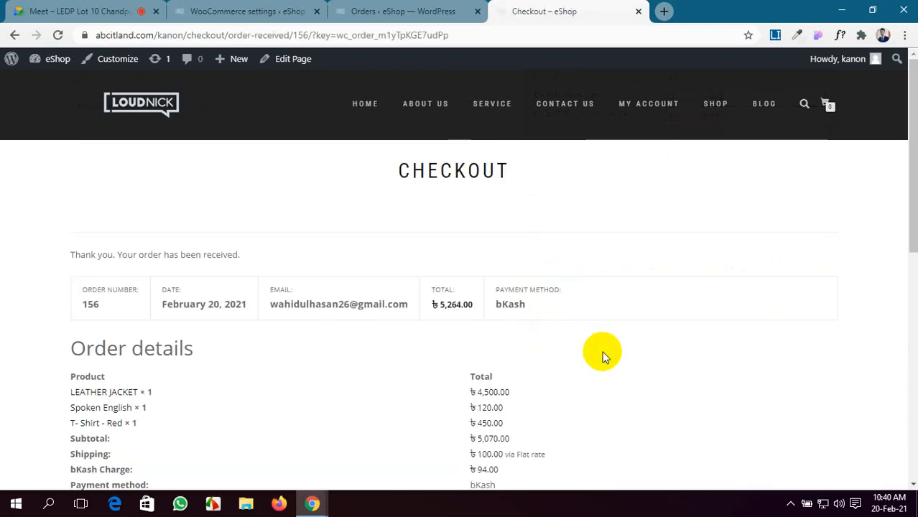
{"action": "scroll", "coordinate": [603, 355], "scroll_direction": "down", "scroll_amount": 3}
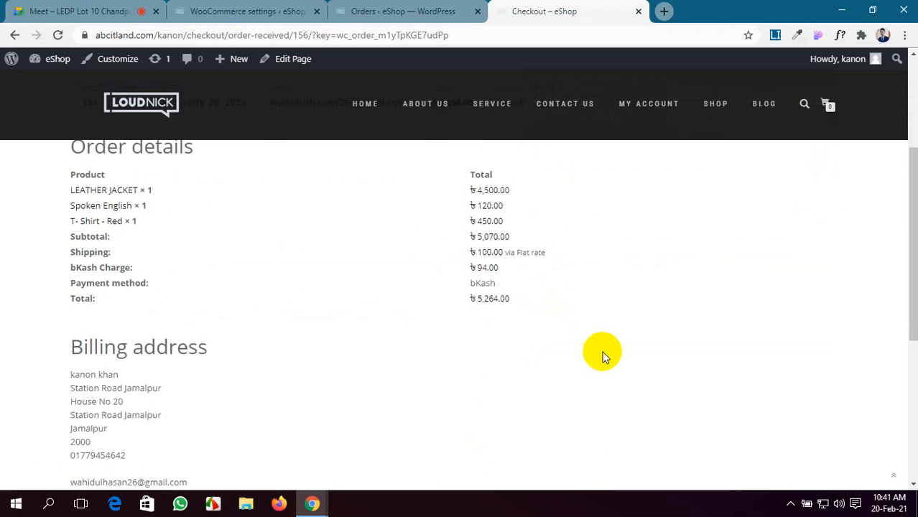
{"action": "scroll", "coordinate": [602, 355], "scroll_direction": "up", "scroll_amount": 3}
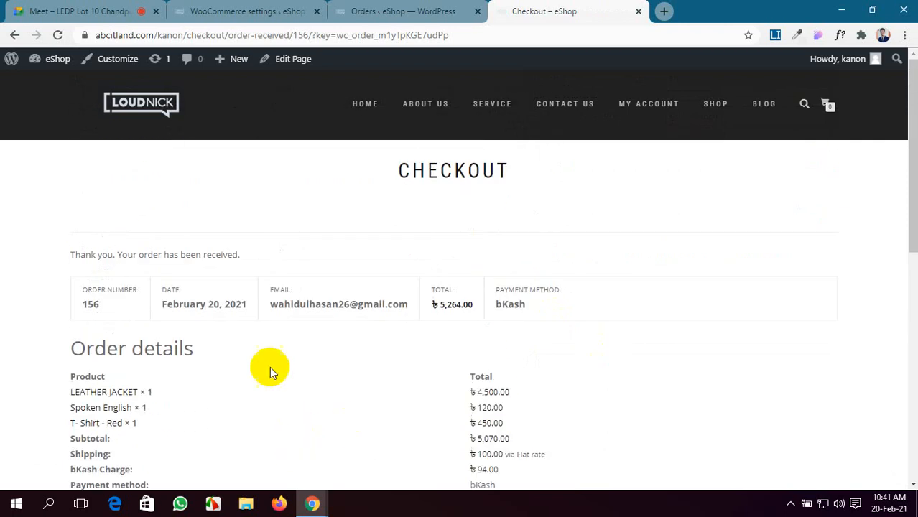
{"action": "left_click", "coordinate": [221, 9]}
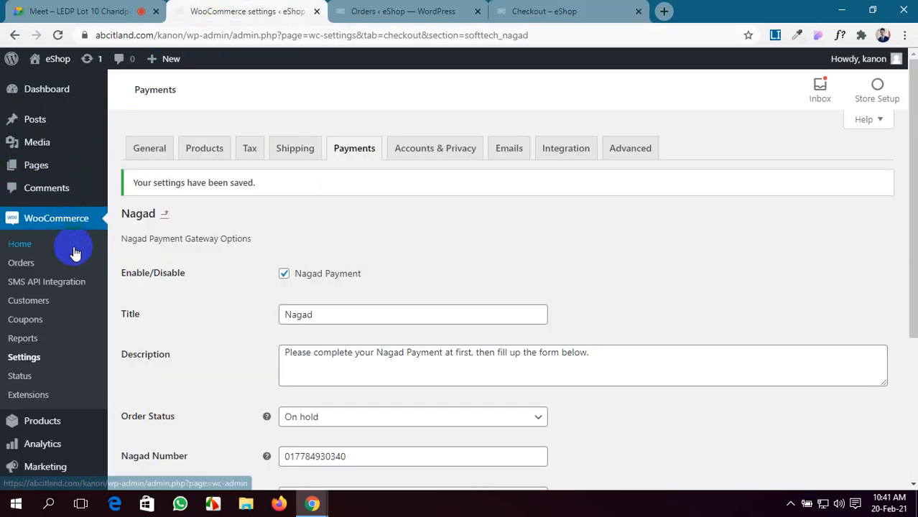
Step: Reload the WooCommerce orders list and open the newest bKash order, #156, for editing
{"action": "middle_click", "coordinate": [20, 263]}
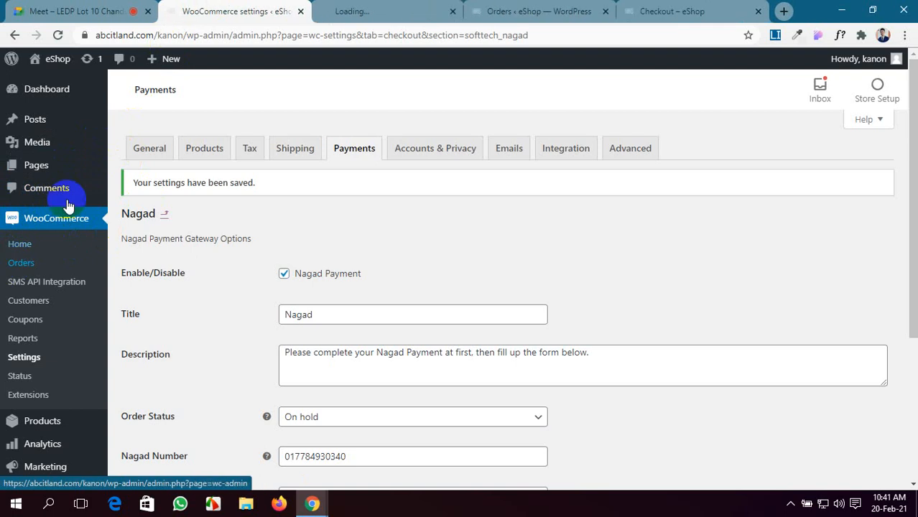
{"action": "left_click", "coordinate": [453, 13]}
{"action": "left_click", "coordinate": [413, 11]}
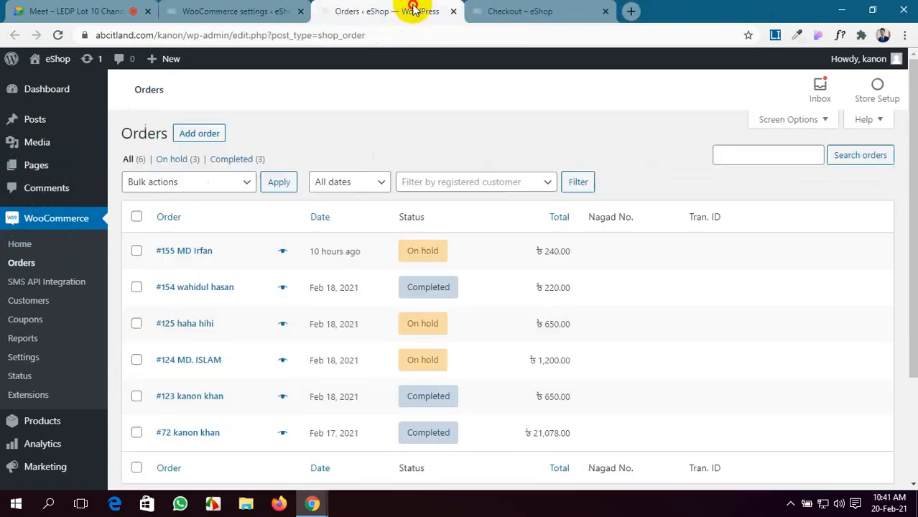
{"action": "left_click", "coordinate": [59, 35]}
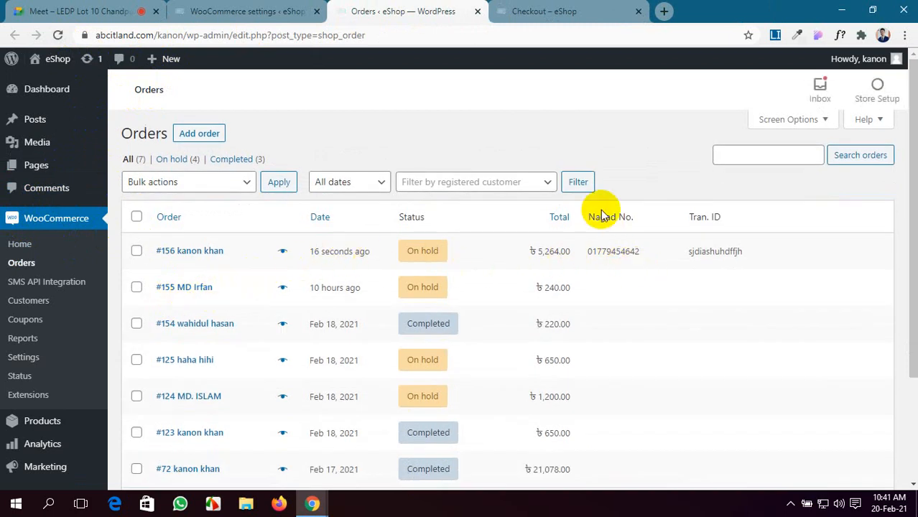
{"action": "left_click", "coordinate": [489, 255]}
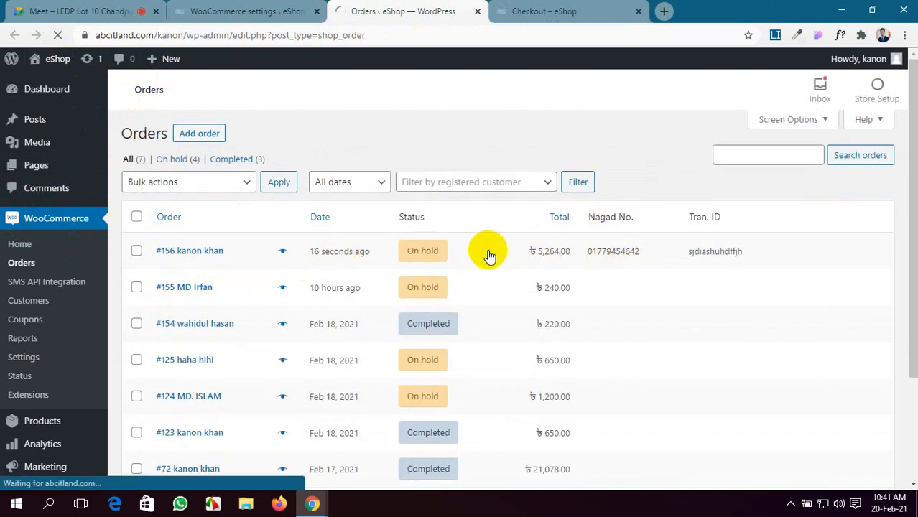
{"action": "scroll", "coordinate": [488, 255], "scroll_direction": "down", "scroll_amount": 3}
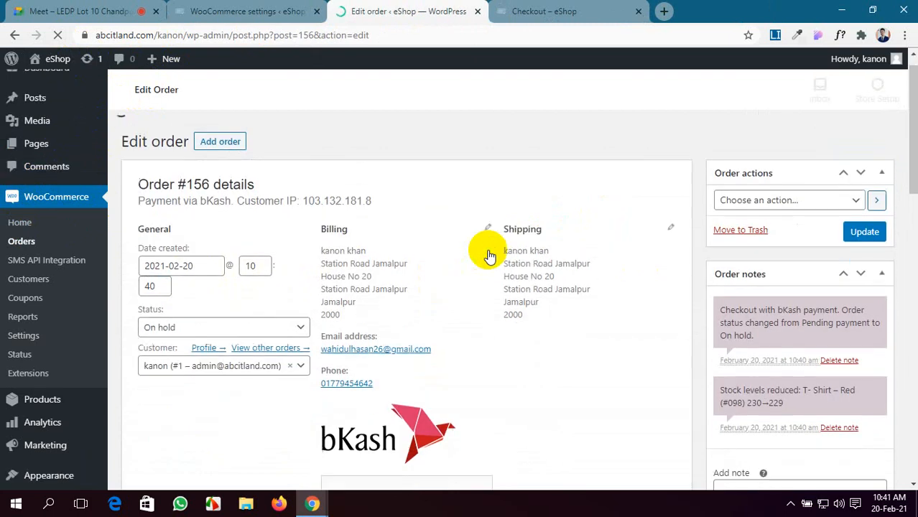
{"action": "scroll", "coordinate": [346, 316], "scroll_direction": "up", "scroll_amount": 2}
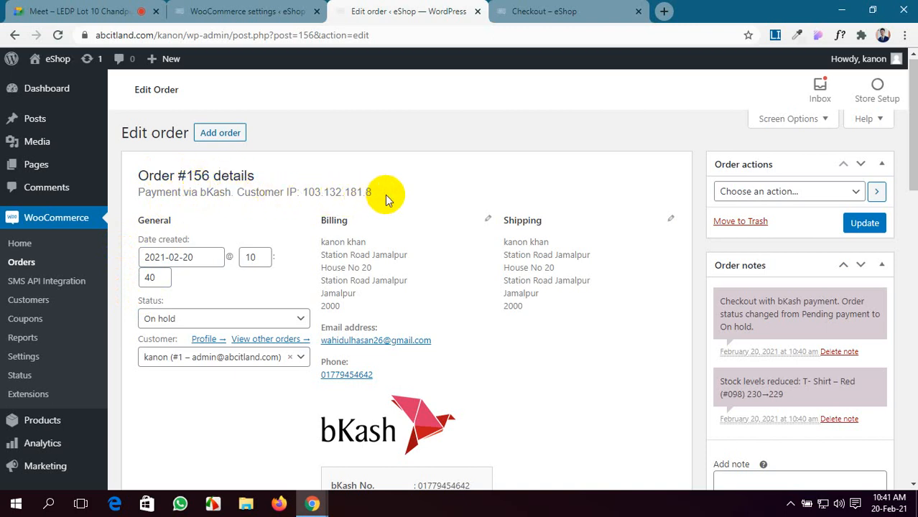
Step: Review order #156's details, pointing out the customer IP address
{"action": "left_click_drag", "start_coordinate": [381, 192], "coordinate": [307, 194]}
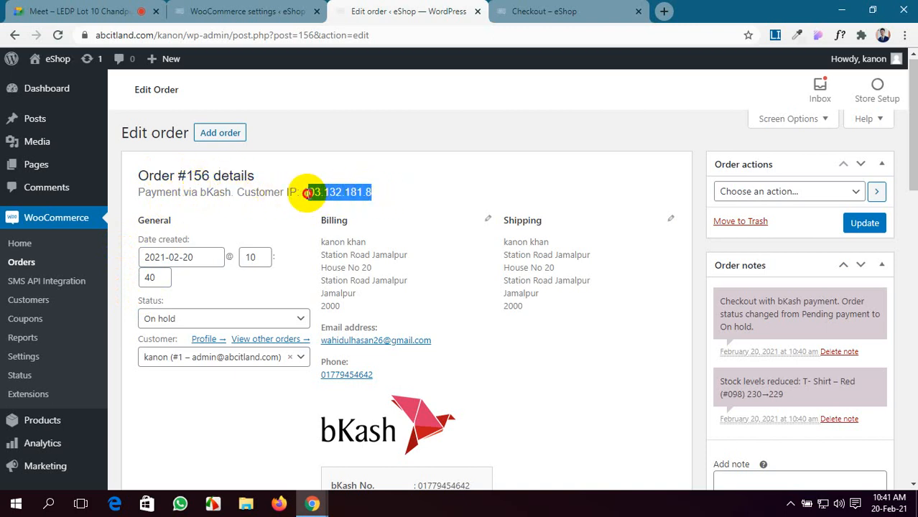
{"action": "left_click", "coordinate": [293, 220]}
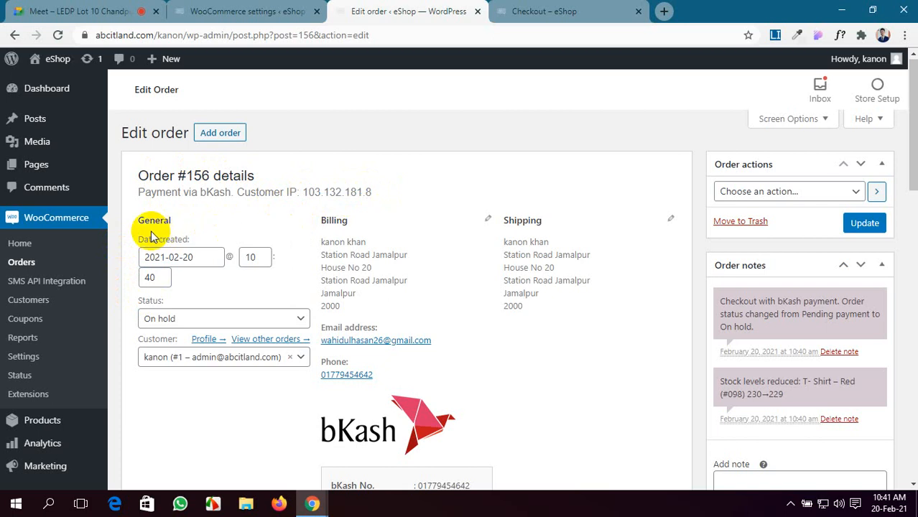
{"action": "scroll", "coordinate": [471, 329], "scroll_direction": "down", "scroll_amount": 3}
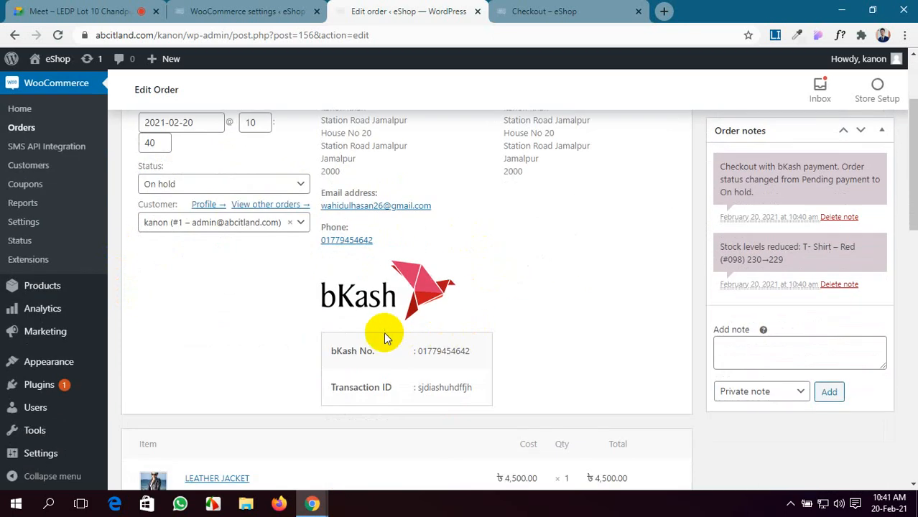
{"action": "scroll", "coordinate": [341, 307], "scroll_direction": "down", "scroll_amount": 1}
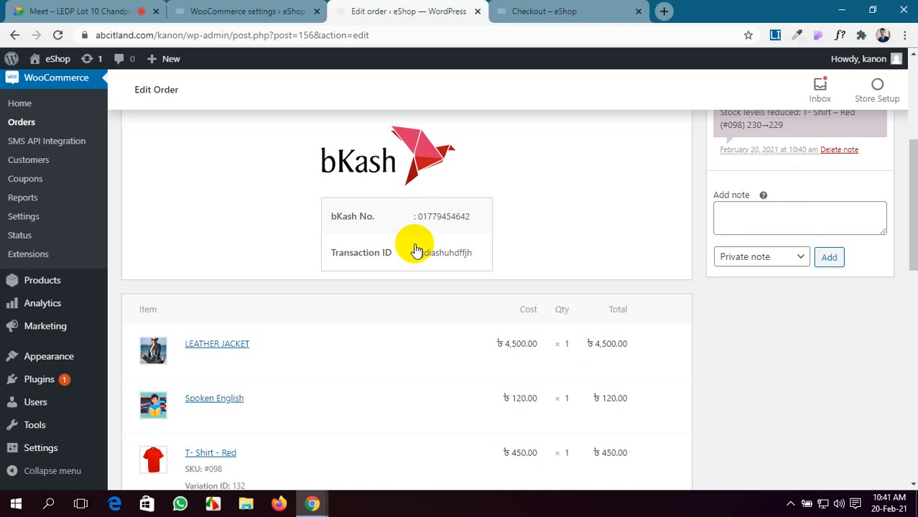
{"action": "scroll", "coordinate": [416, 250], "scroll_direction": "up", "scroll_amount": 2}
{"action": "scroll", "coordinate": [413, 248], "scroll_direction": "up", "scroll_amount": 1}
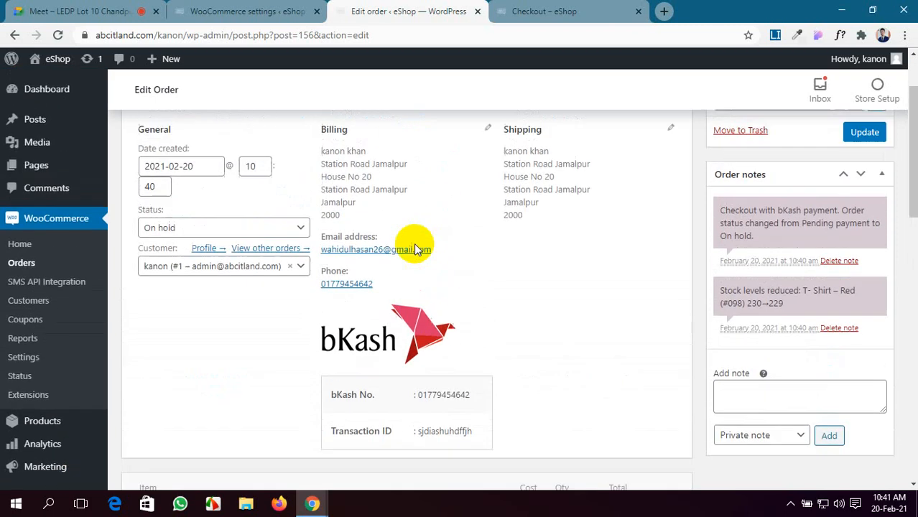
Step: Set order #156's status to Completed, update it, and return to the Google Meet call
{"action": "left_click", "coordinate": [266, 250]}
{"action": "left_click", "coordinate": [231, 340]}
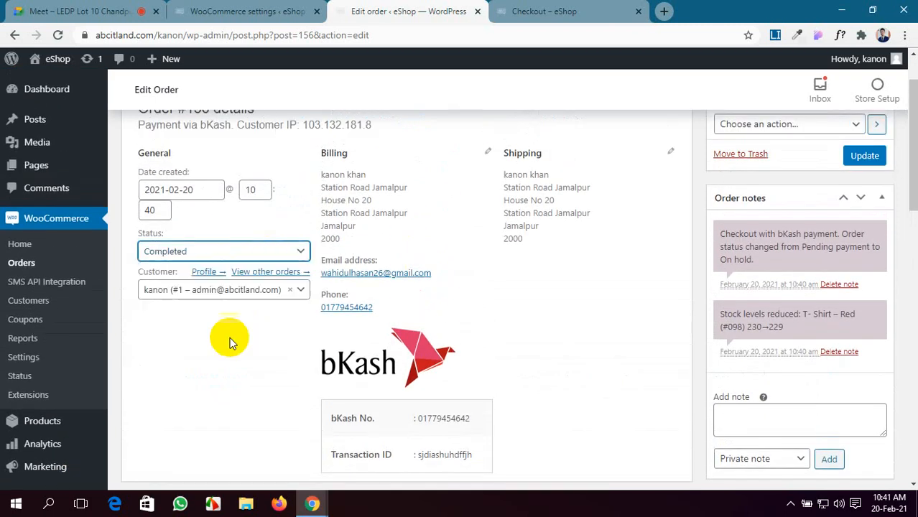
{"action": "left_click", "coordinate": [859, 160]}
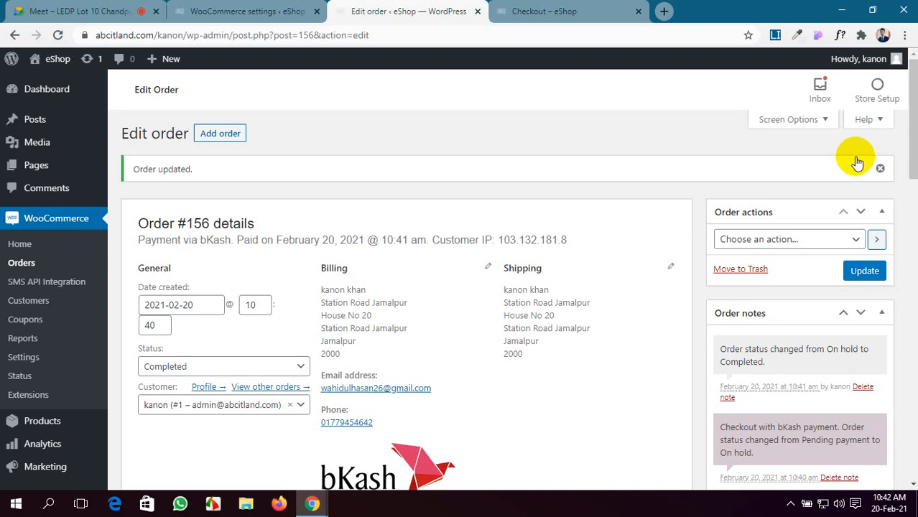
{"action": "left_click", "coordinate": [30, 9]}
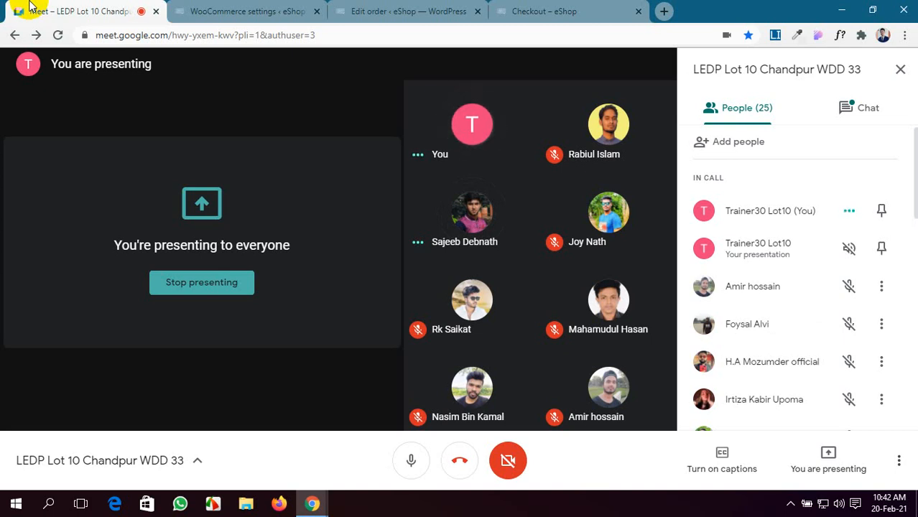
Step: Return to the order-received checkout page in the store
{"action": "left_click", "coordinate": [374, 11]}
{"action": "left_click", "coordinate": [261, 11]}
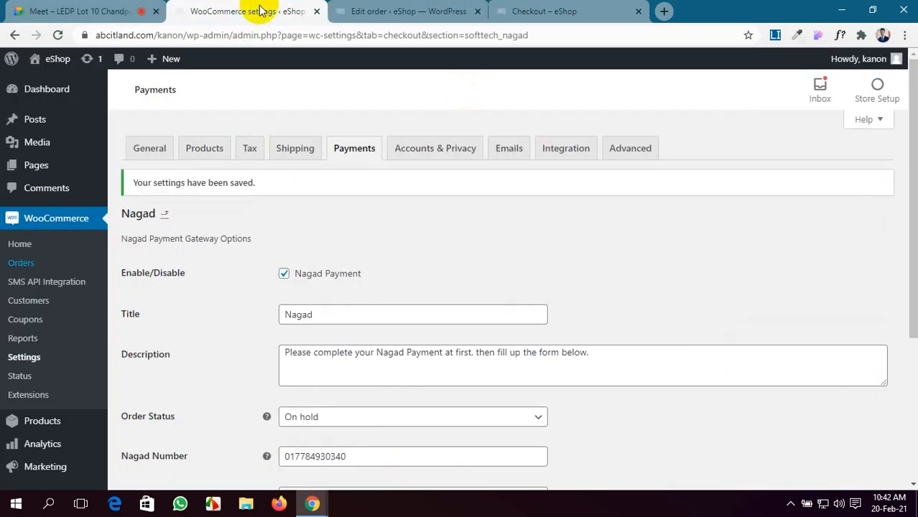
{"action": "scroll", "coordinate": [459, 289], "scroll_direction": "down", "scroll_amount": 3}
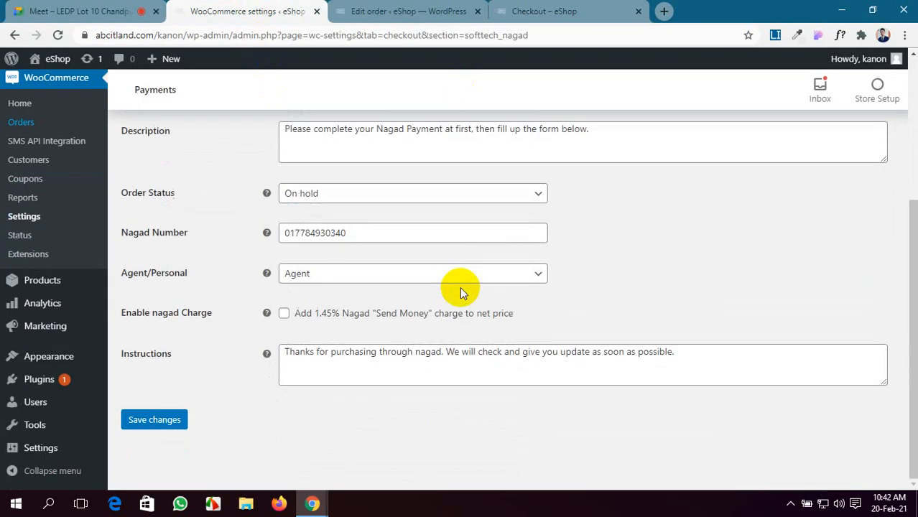
{"action": "scroll", "coordinate": [460, 287], "scroll_direction": "up", "scroll_amount": 3}
{"action": "left_click", "coordinate": [575, 10]}
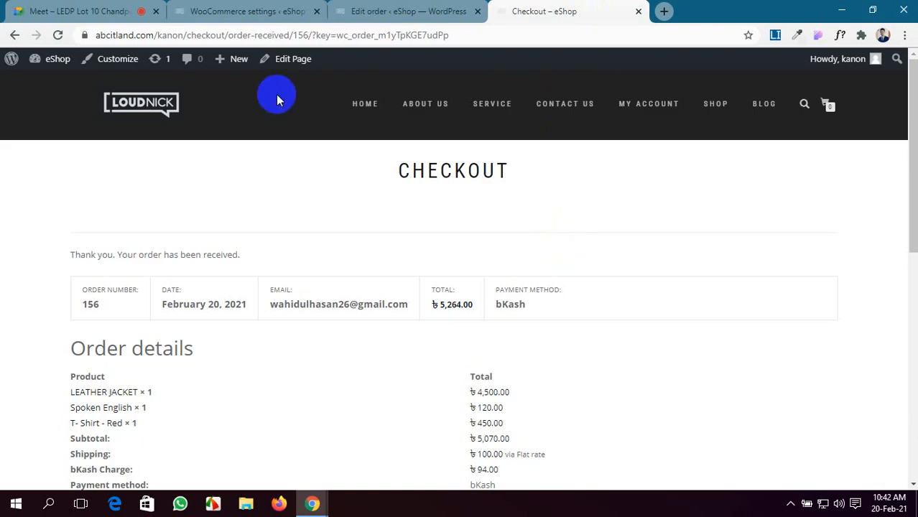
Step: Open the shop and view the BMW CAR product page priced ৳50,000,000.00
{"action": "left_click", "coordinate": [716, 105]}
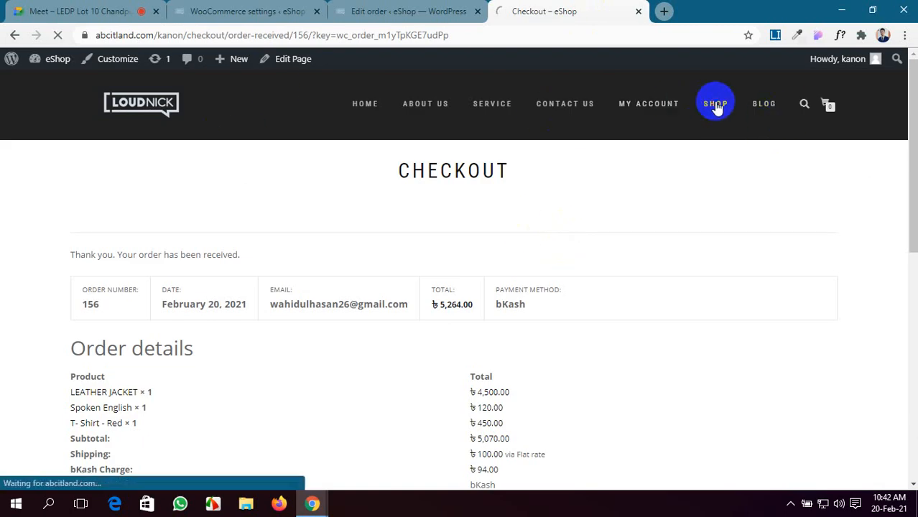
{"action": "scroll", "coordinate": [529, 270], "scroll_direction": "down", "scroll_amount": 4}
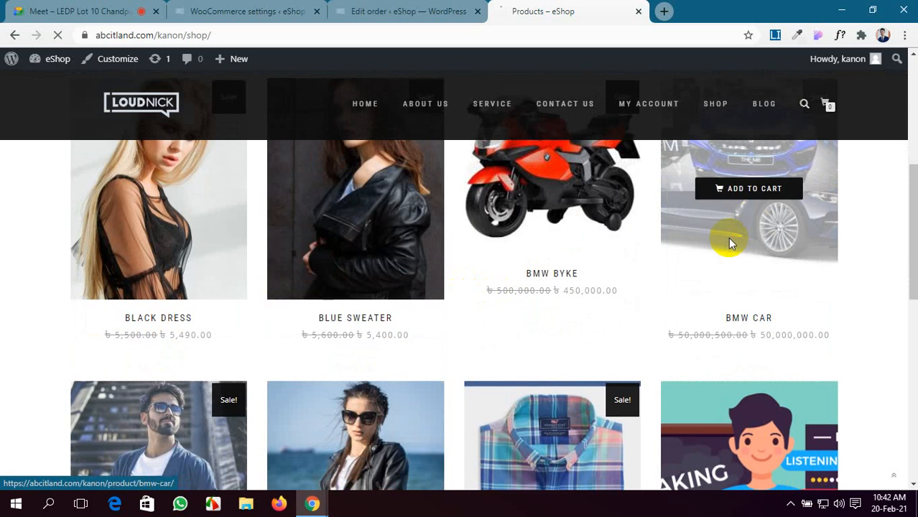
{"action": "left_click", "coordinate": [729, 243]}
{"action": "scroll", "coordinate": [703, 288], "scroll_direction": "down", "scroll_amount": 10}
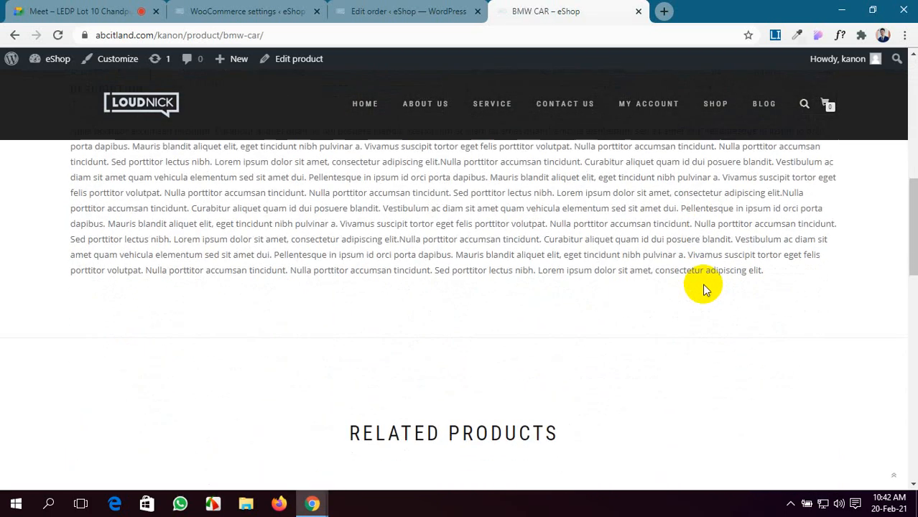
{"action": "scroll", "coordinate": [703, 287], "scroll_direction": "up", "scroll_amount": 2}
{"action": "scroll", "coordinate": [703, 288], "scroll_direction": "down", "scroll_amount": 3}
{"action": "scroll", "coordinate": [704, 287], "scroll_direction": "up", "scroll_amount": 3}
{"action": "scroll", "coordinate": [703, 287], "scroll_direction": "down", "scroll_amount": 4}
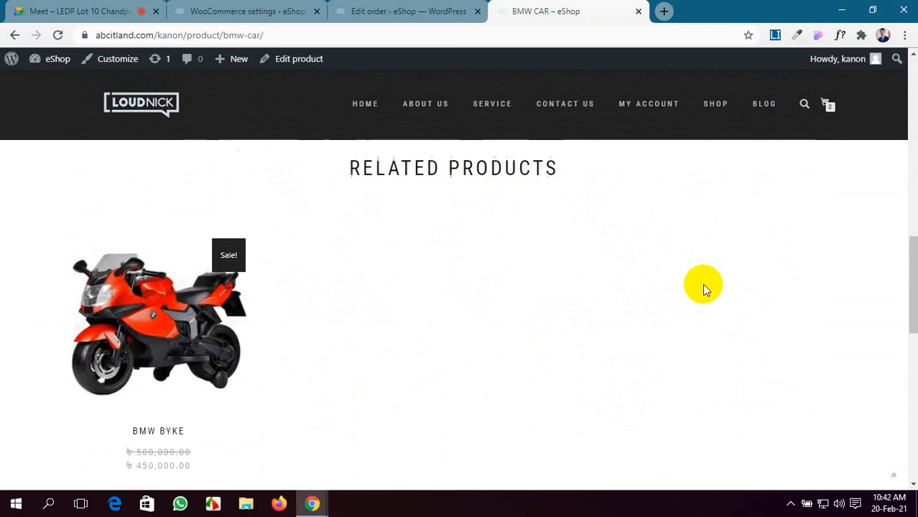
{"action": "scroll", "coordinate": [704, 288], "scroll_direction": "up", "scroll_amount": 8}
{"action": "scroll", "coordinate": [703, 288], "scroll_direction": "up", "scroll_amount": 3}
{"action": "scroll", "coordinate": [705, 309], "scroll_direction": "down", "scroll_amount": 1}
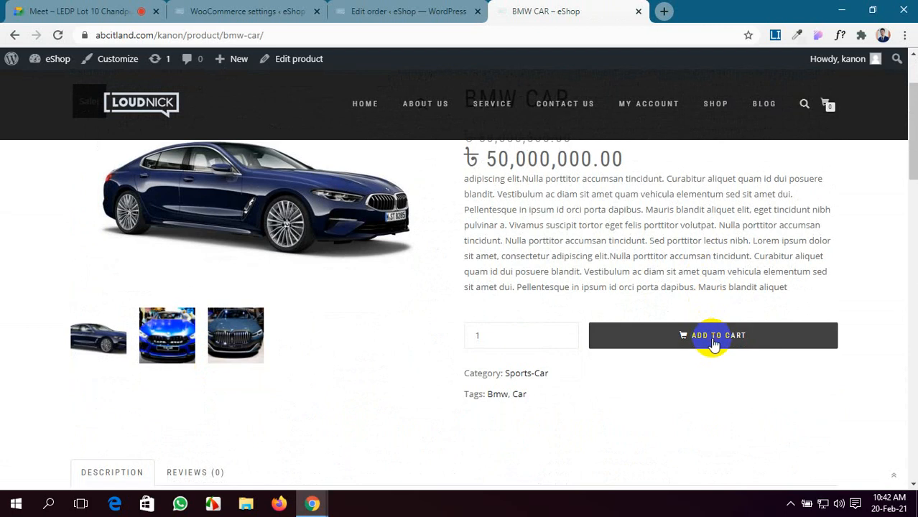
Step: Add the BMW CAR to the cart and review the cart
{"action": "left_click", "coordinate": [712, 343]}
{"action": "left_click", "coordinate": [827, 108]}
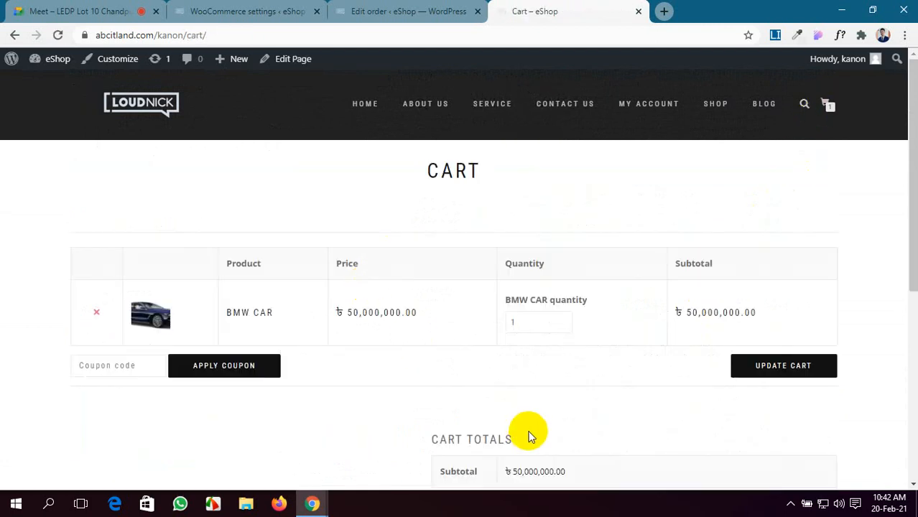
{"action": "scroll", "coordinate": [528, 434], "scroll_direction": "down", "scroll_amount": 3}
{"action": "scroll", "coordinate": [528, 435], "scroll_direction": "down", "scroll_amount": 2}
{"action": "scroll", "coordinate": [529, 434], "scroll_direction": "up", "scroll_amount": 1}
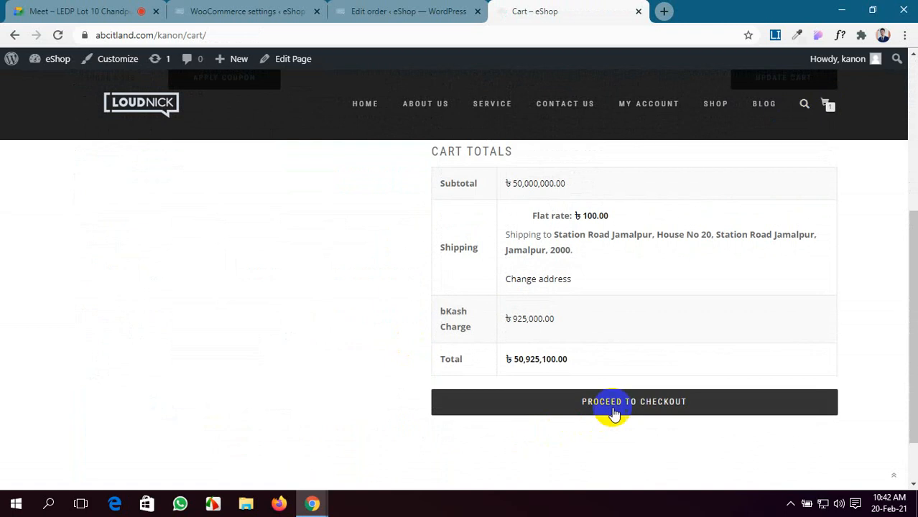
Step: At checkout, pay with Rocket, adding a ৳900,000.00 charge for a ৳50,900,100.00 total
{"action": "left_click", "coordinate": [631, 405]}
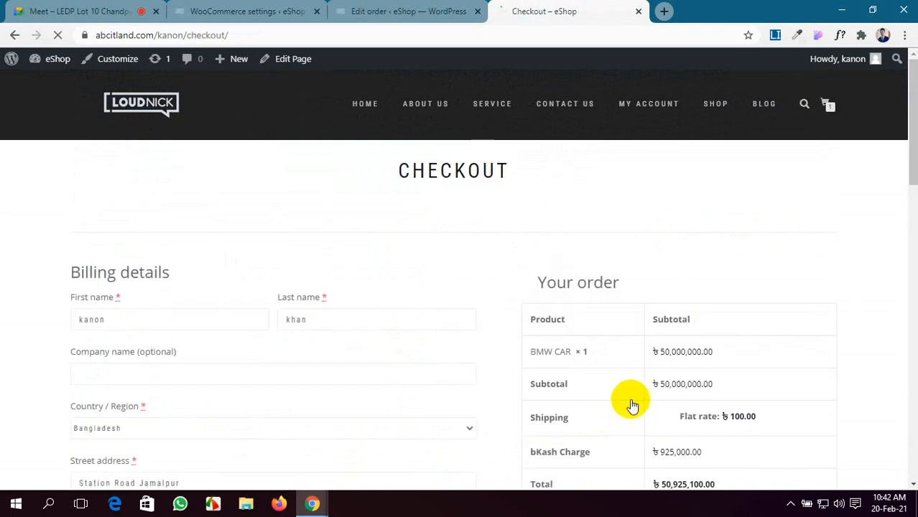
{"action": "scroll", "coordinate": [617, 398], "scroll_direction": "down", "scroll_amount": 3}
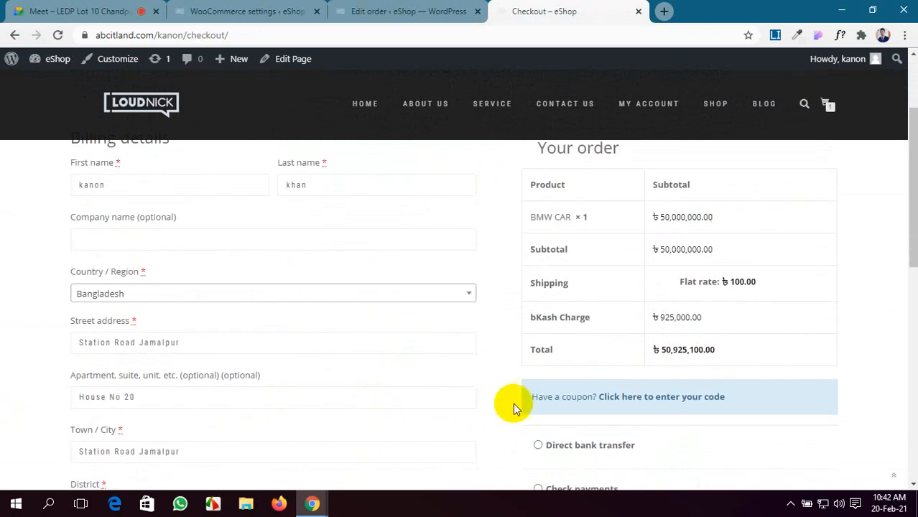
{"action": "scroll", "coordinate": [580, 401], "scroll_direction": "down", "scroll_amount": 3}
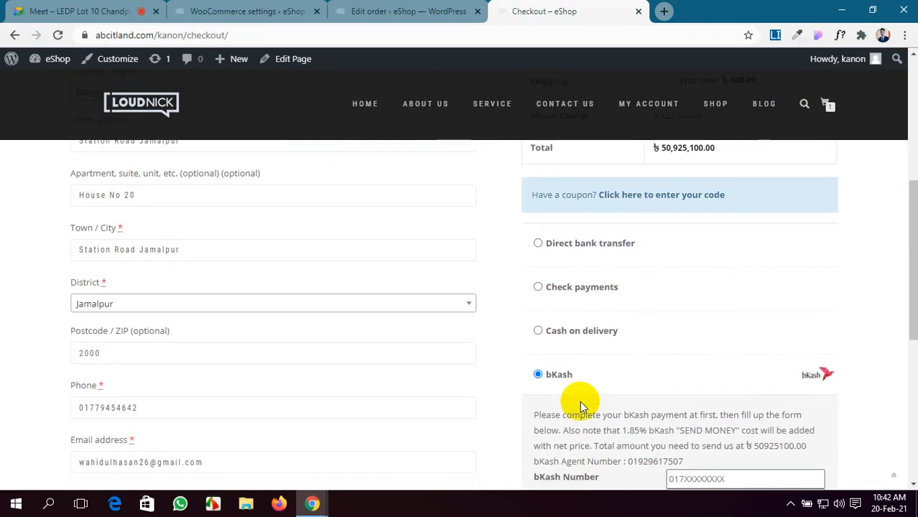
{"action": "left_click", "coordinate": [547, 423]}
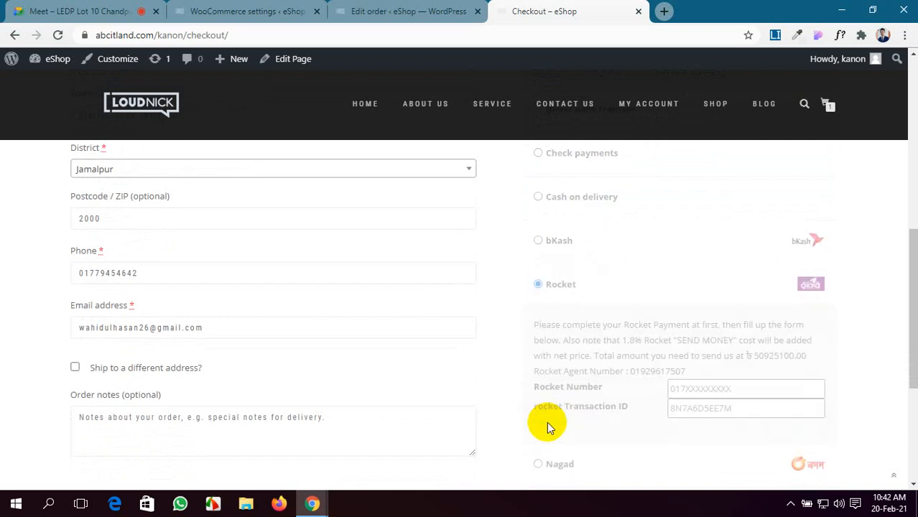
{"action": "scroll", "coordinate": [537, 384], "scroll_direction": "up", "scroll_amount": 2}
{"action": "scroll", "coordinate": [536, 384], "scroll_direction": "up", "scroll_amount": 2}
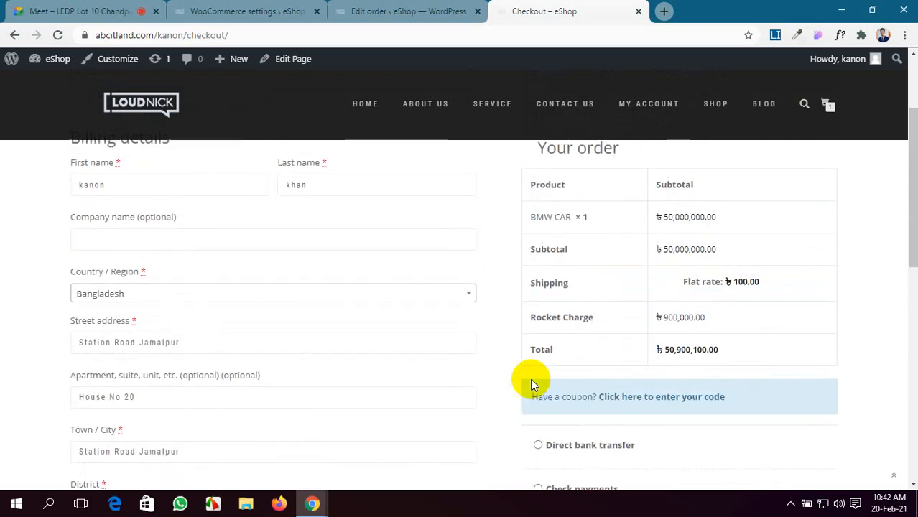
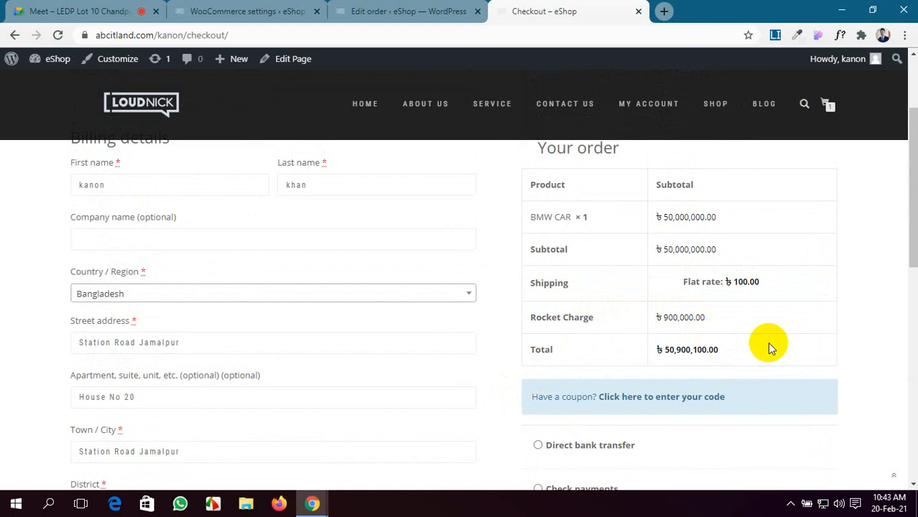
Step: Select Nagad as the checkout payment method, then bring up the Google Meet call
{"action": "scroll", "coordinate": [630, 342], "scroll_direction": "down", "scroll_amount": 2}
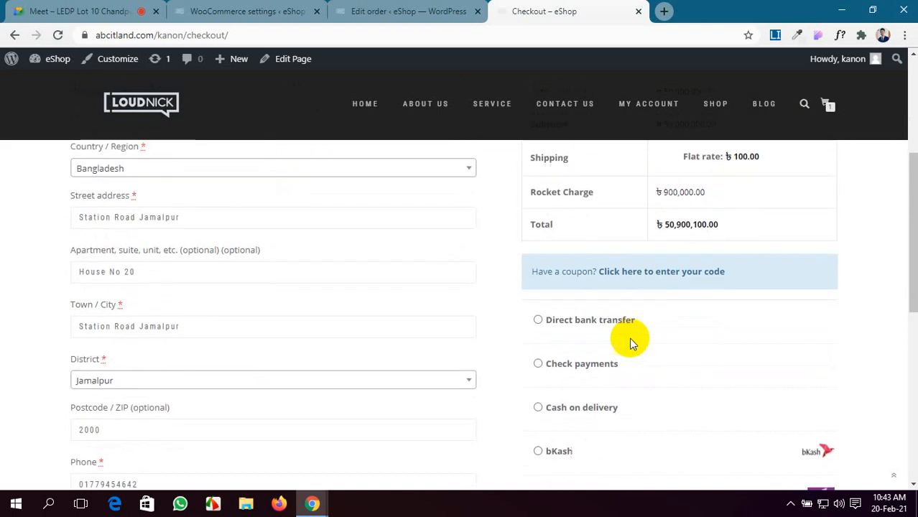
{"action": "scroll", "coordinate": [630, 343], "scroll_direction": "down", "scroll_amount": 4}
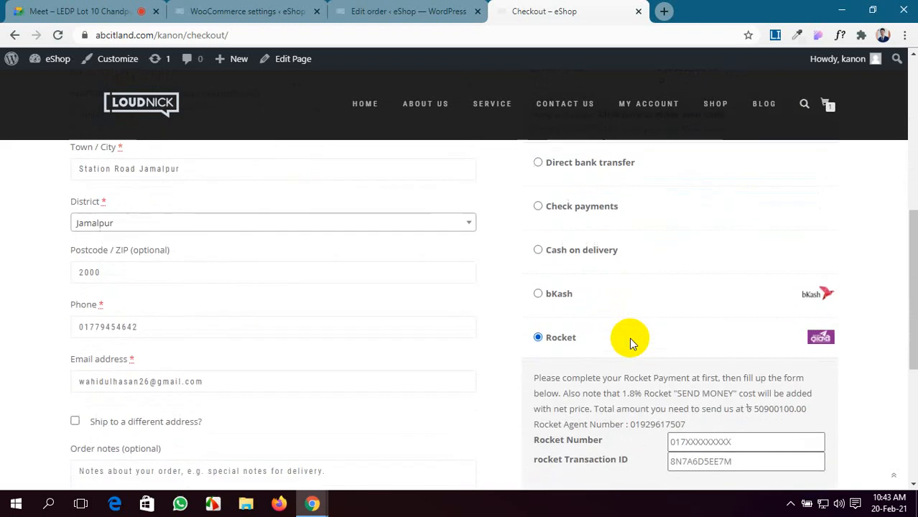
{"action": "scroll", "coordinate": [629, 338], "scroll_direction": "down", "scroll_amount": 1}
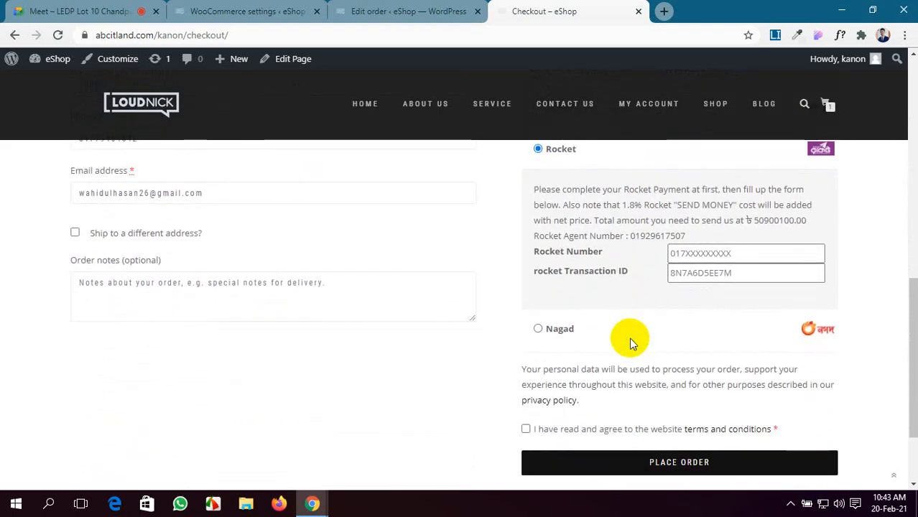
{"action": "scroll", "coordinate": [630, 338], "scroll_direction": "down", "scroll_amount": 1}
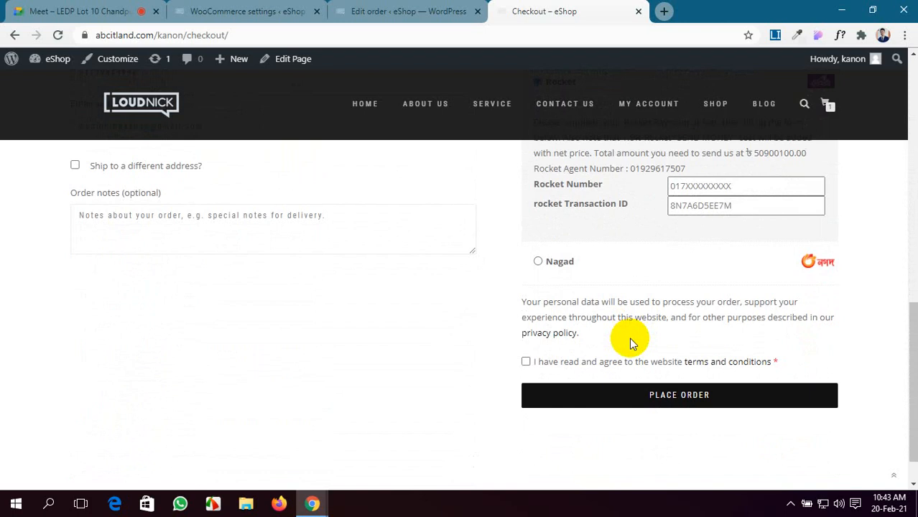
{"action": "scroll", "coordinate": [622, 262], "scroll_direction": "up", "scroll_amount": 1}
{"action": "scroll", "coordinate": [622, 265], "scroll_direction": "up", "scroll_amount": 2}
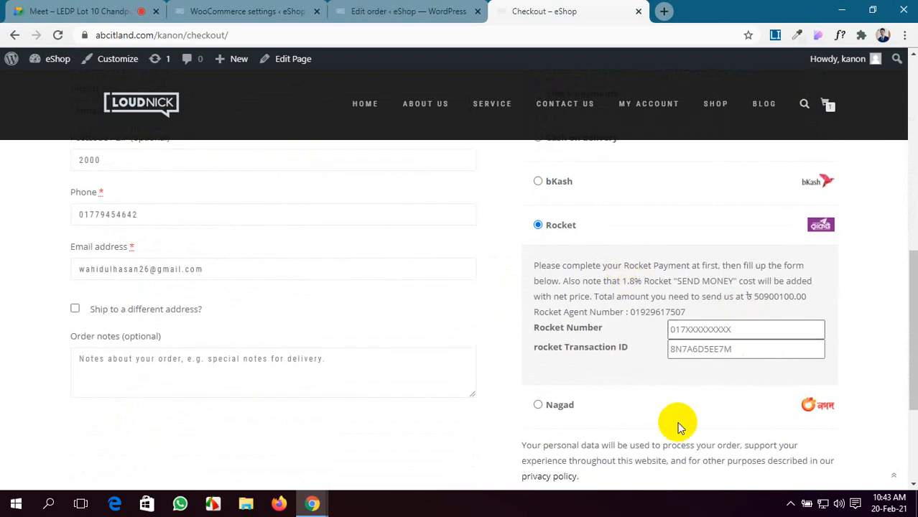
{"action": "scroll", "coordinate": [677, 421], "scroll_direction": "down", "scroll_amount": 3}
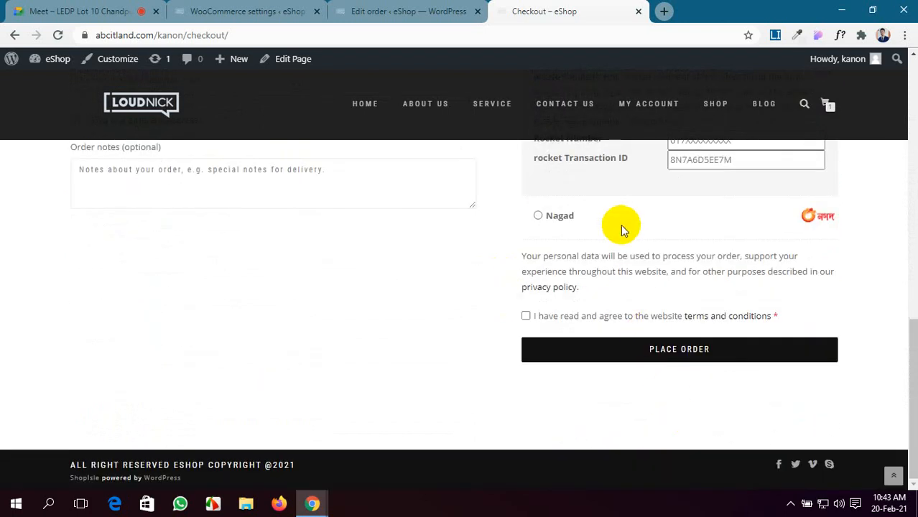
{"action": "left_click", "coordinate": [540, 216]}
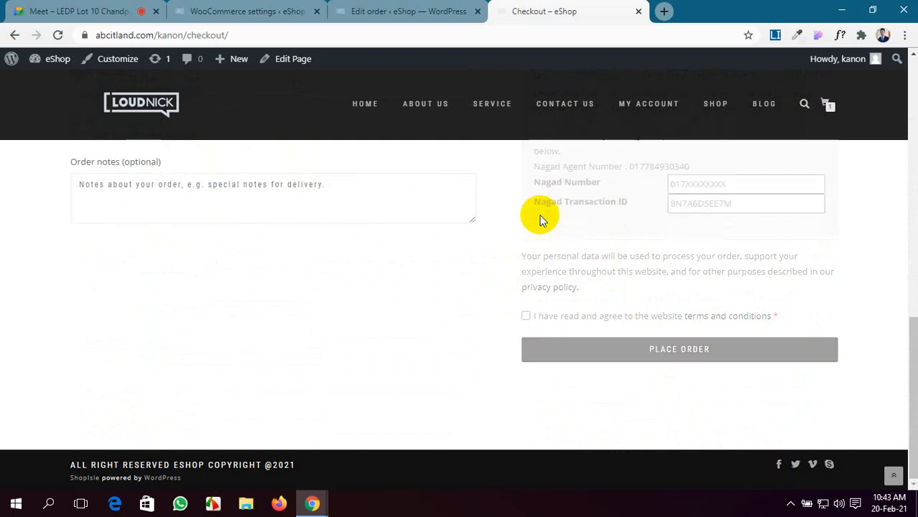
{"action": "left_click", "coordinate": [108, 9]}
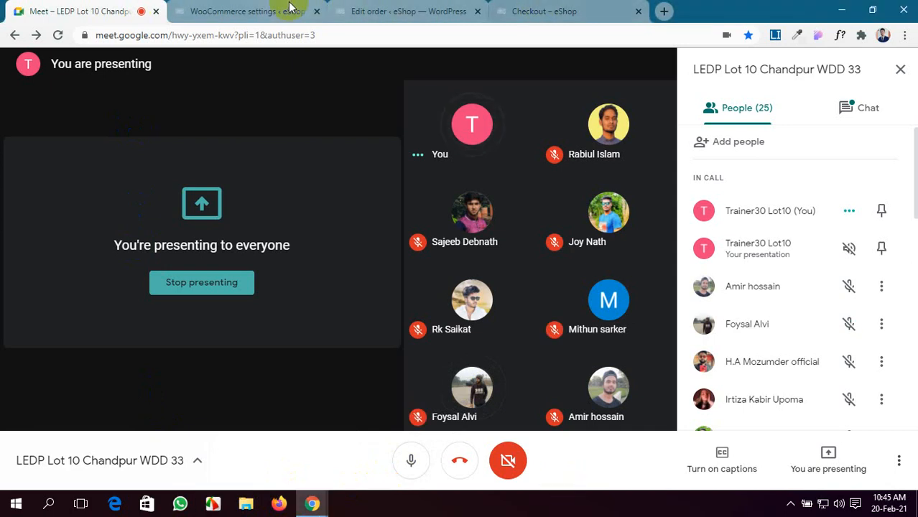
Step: Look over the order edit page and the WooCommerce Nagad payment settings
{"action": "left_click", "coordinate": [403, 10]}
{"action": "scroll", "coordinate": [489, 320], "scroll_direction": "down", "scroll_amount": 1}
{"action": "scroll", "coordinate": [489, 319], "scroll_direction": "down", "scroll_amount": 3}
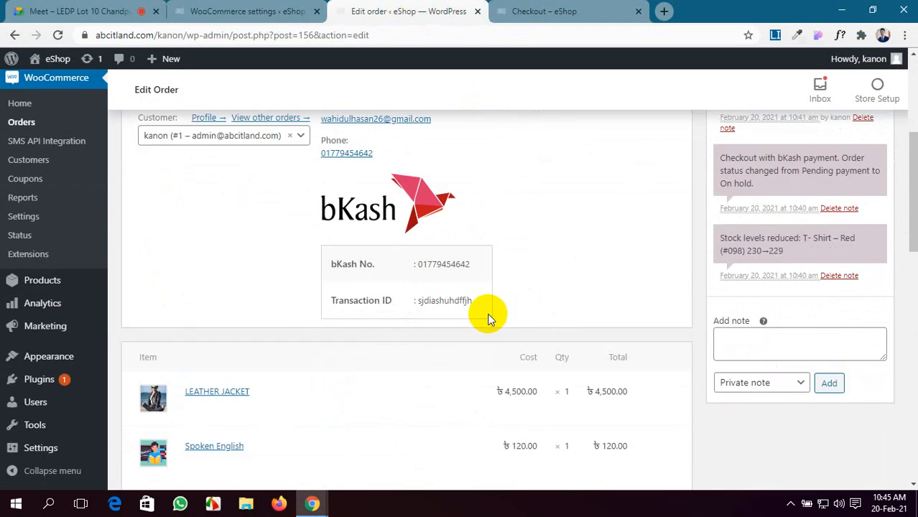
{"action": "scroll", "coordinate": [489, 320], "scroll_direction": "up", "scroll_amount": 4}
{"action": "left_click", "coordinate": [284, 11]}
{"action": "scroll", "coordinate": [404, 323], "scroll_direction": "down", "scroll_amount": 3}
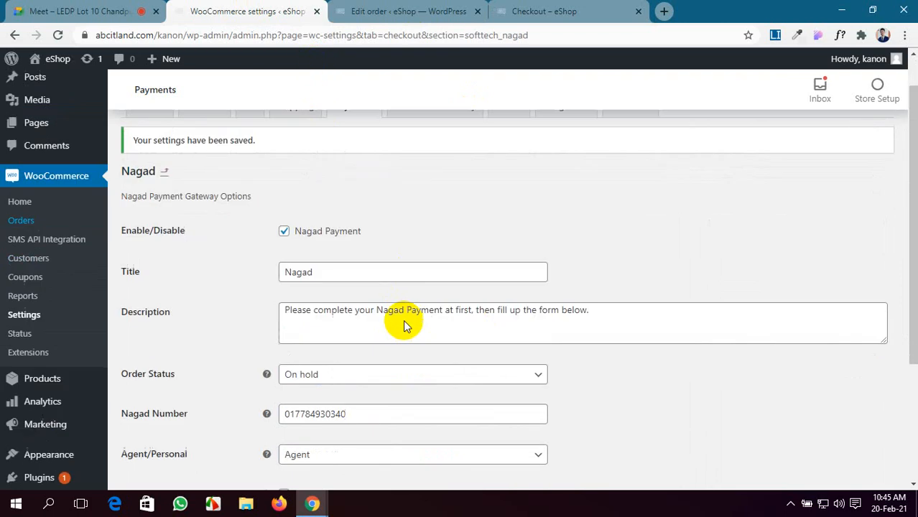
{"action": "scroll", "coordinate": [404, 321], "scroll_direction": "up", "scroll_amount": 3}
Step: Review the store checkout page
{"action": "left_click", "coordinate": [567, 10]}
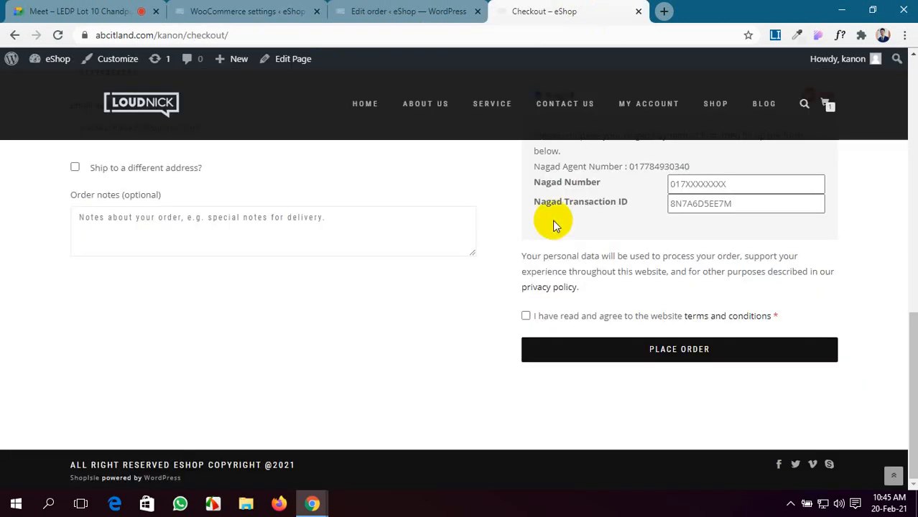
{"action": "scroll", "coordinate": [527, 318], "scroll_direction": "up", "scroll_amount": 7}
{"action": "scroll", "coordinate": [527, 317], "scroll_direction": "down", "scroll_amount": 7}
{"action": "scroll", "coordinate": [528, 318], "scroll_direction": "up", "scroll_amount": 5}
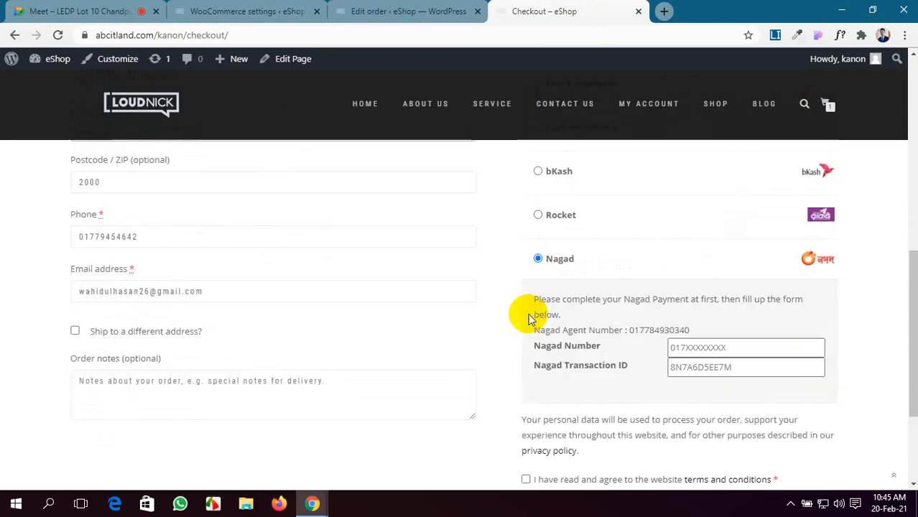
{"action": "scroll", "coordinate": [529, 312], "scroll_direction": "down", "scroll_amount": 4}
{"action": "scroll", "coordinate": [554, 246], "scroll_direction": "up", "scroll_amount": 8}
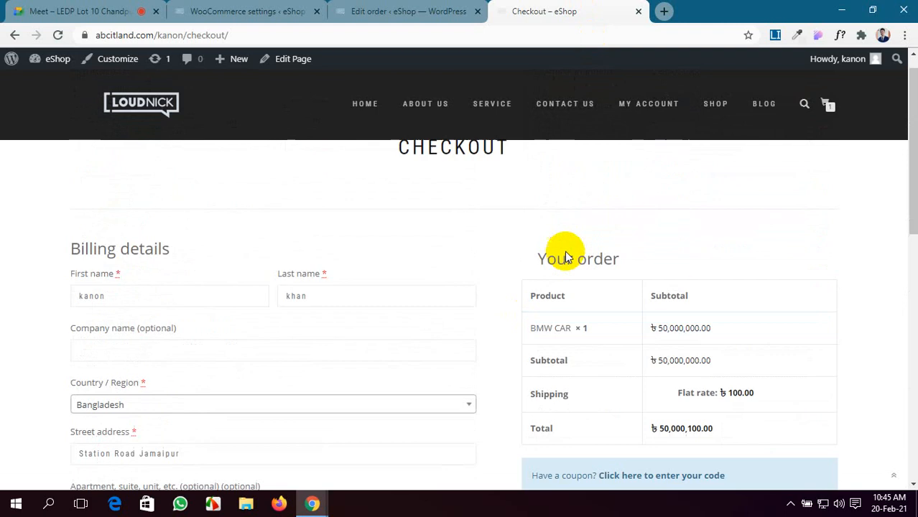
{"action": "scroll", "coordinate": [565, 250], "scroll_direction": "down", "scroll_amount": 3}
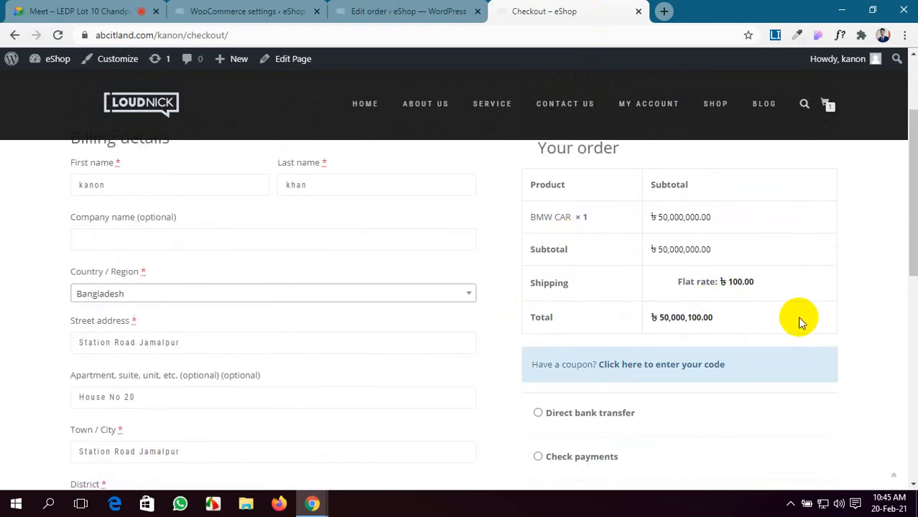
Step: Check the Google Meet call, then return to the Order #156 edit page
{"action": "left_click", "coordinate": [86, 11]}
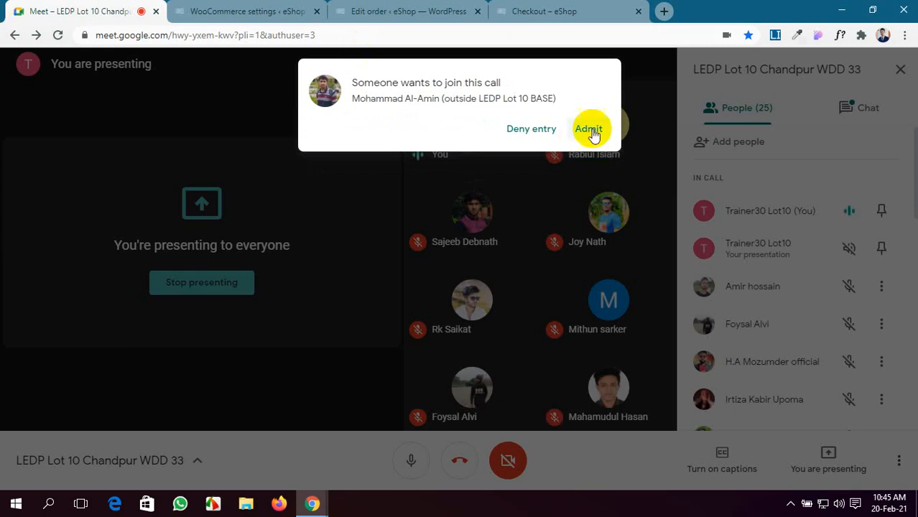
{"action": "left_click", "coordinate": [388, 11]}
{"action": "scroll", "coordinate": [479, 313], "scroll_direction": "up", "scroll_amount": 2}
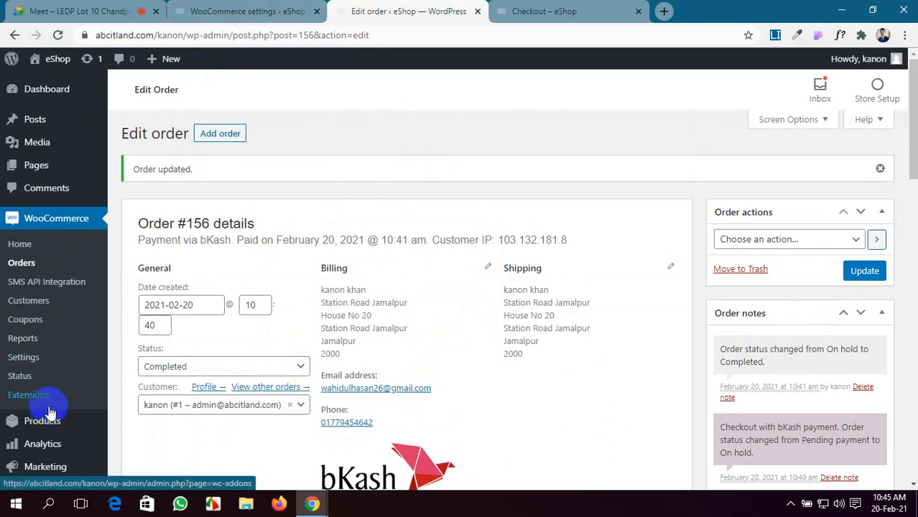
Step: Deactivate the SoftTech-IT bKash, Rocket, Nagad plugin under Installed Plugins
{"action": "mouse_move", "coordinate": [50, 421]}
{"action": "scroll", "coordinate": [50, 420], "scroll_direction": "down", "scroll_amount": 3}
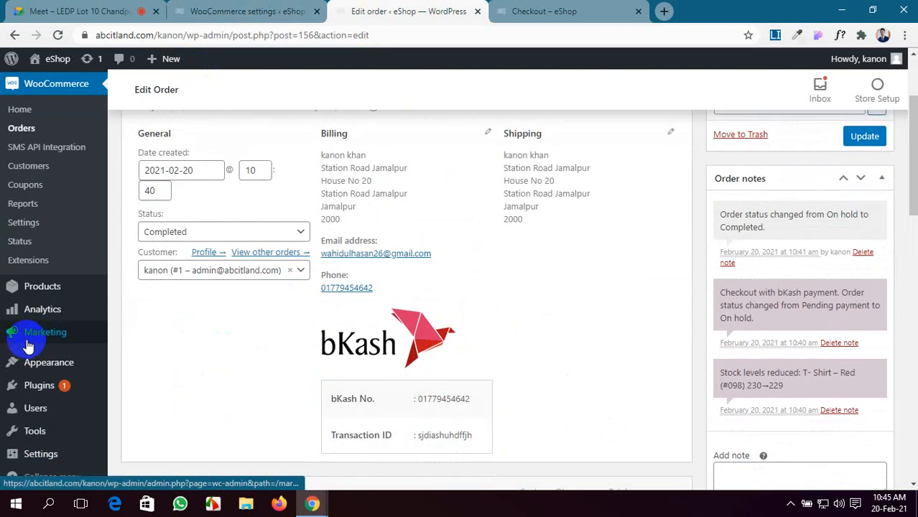
{"action": "mouse_move", "coordinate": [29, 308]}
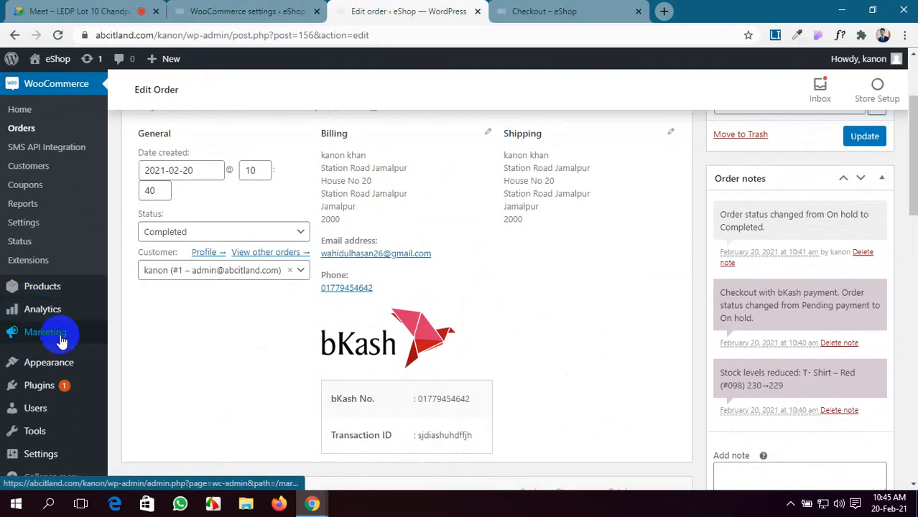
{"action": "mouse_move", "coordinate": [55, 367]}
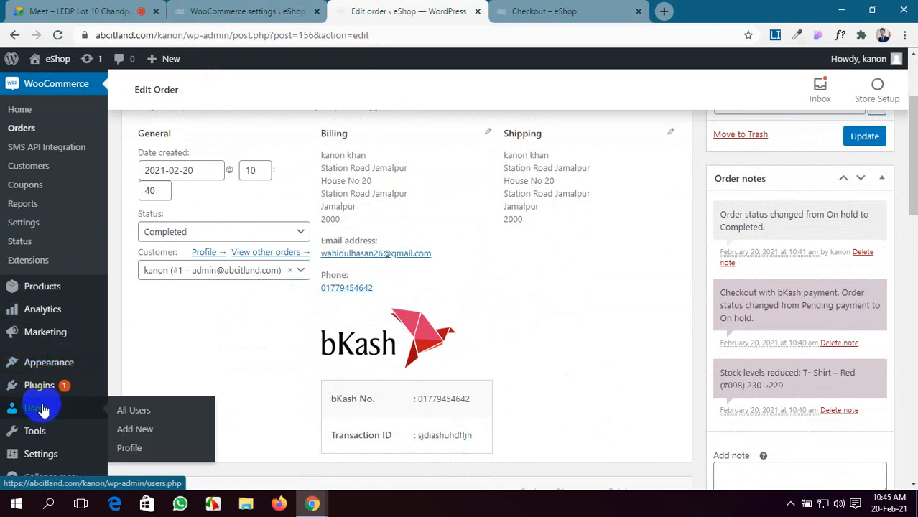
{"action": "mouse_move", "coordinate": [67, 389]}
{"action": "left_click", "coordinate": [135, 393]}
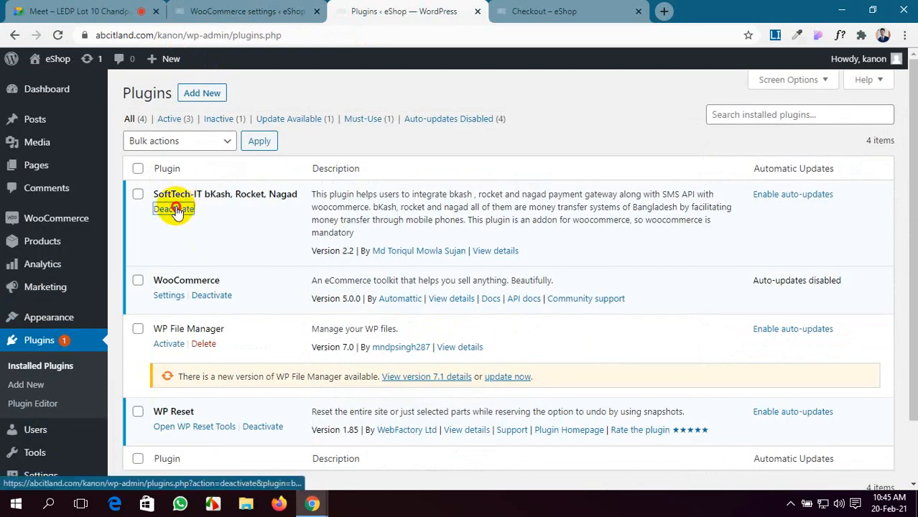
{"action": "left_click", "coordinate": [176, 209]}
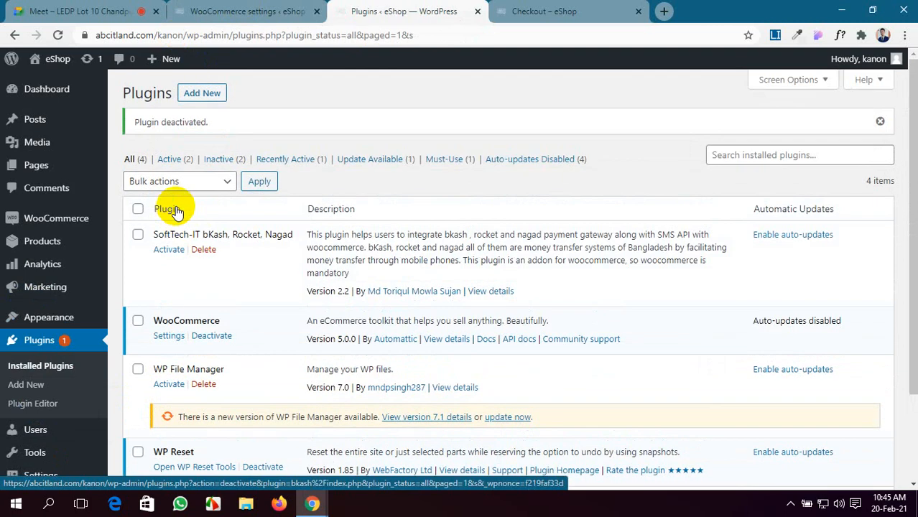
Step: Delete the deactivated SoftTech-IT plugin and confirm the deletion
{"action": "left_click", "coordinate": [203, 249]}
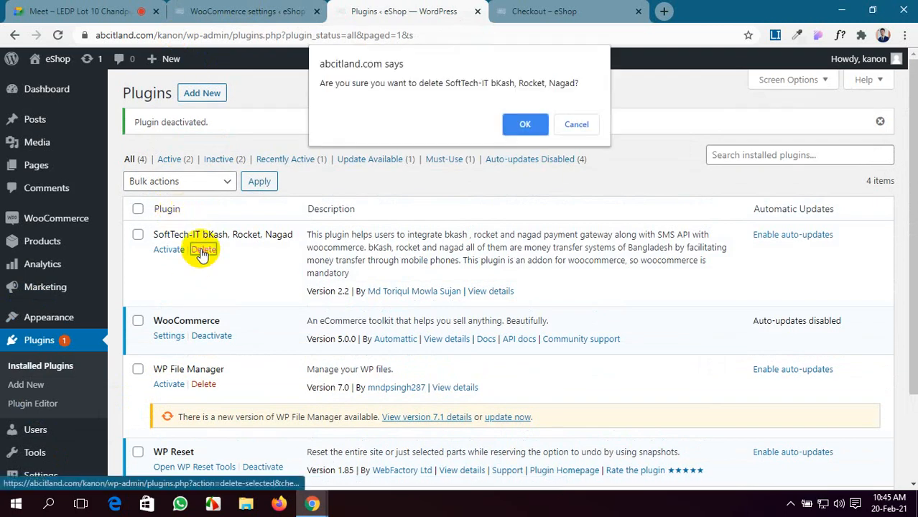
{"action": "left_click", "coordinate": [525, 125]}
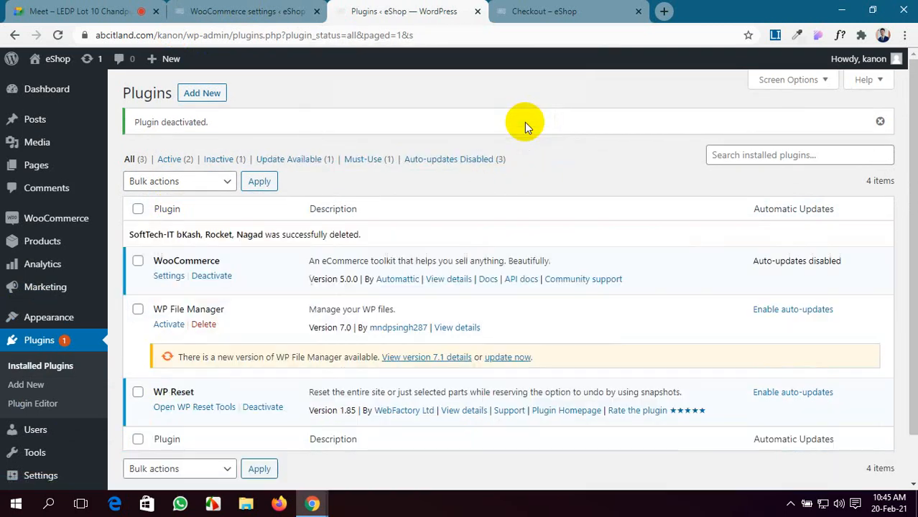
{"action": "left_click", "coordinate": [207, 95]}
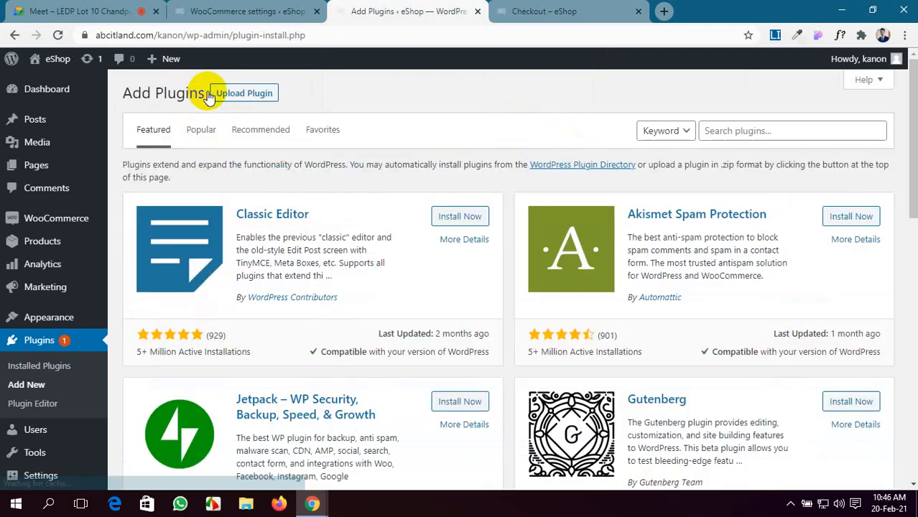
Step: Search plugins for 'bkash', then install and activate Payment Gateway bKash for WC
{"action": "left_click", "coordinate": [767, 132]}
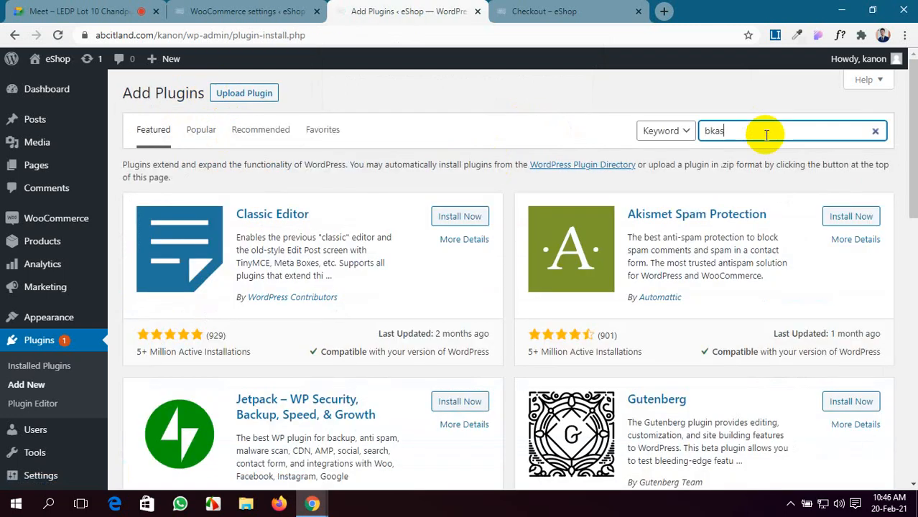
{"action": "type", "text": "bkash"}
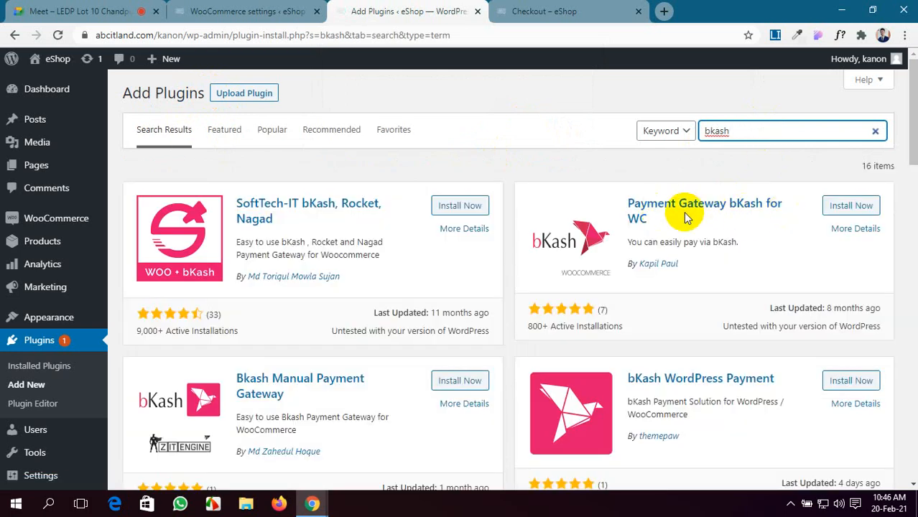
{"action": "left_click", "coordinate": [860, 206]}
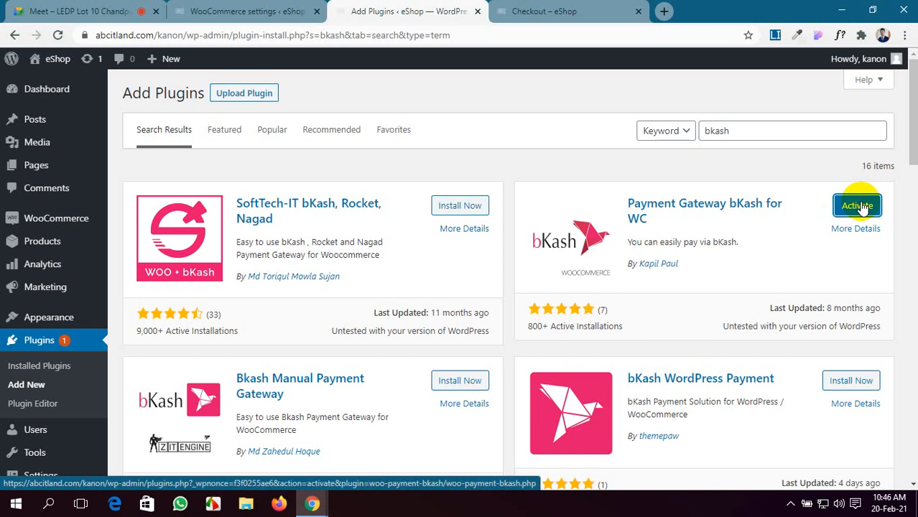
{"action": "left_click", "coordinate": [857, 206]}
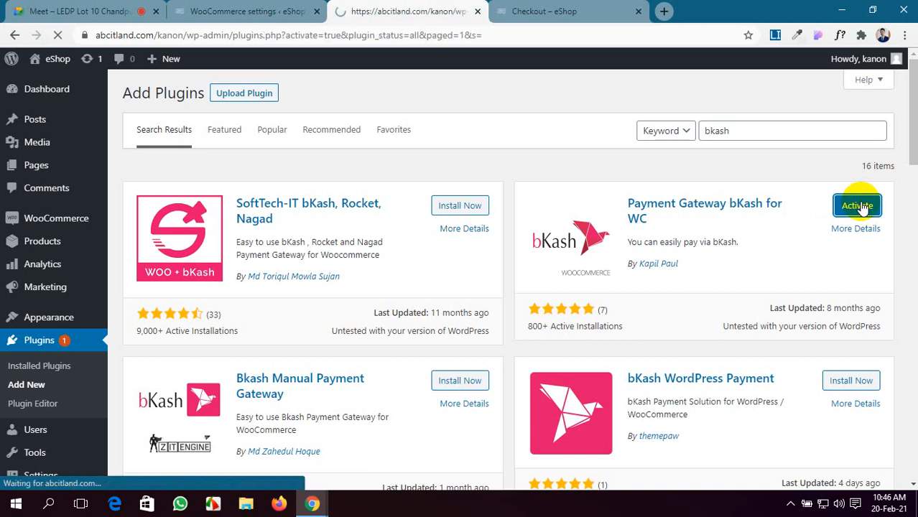
{"action": "scroll", "coordinate": [856, 200], "scroll_direction": "down", "scroll_amount": 1}
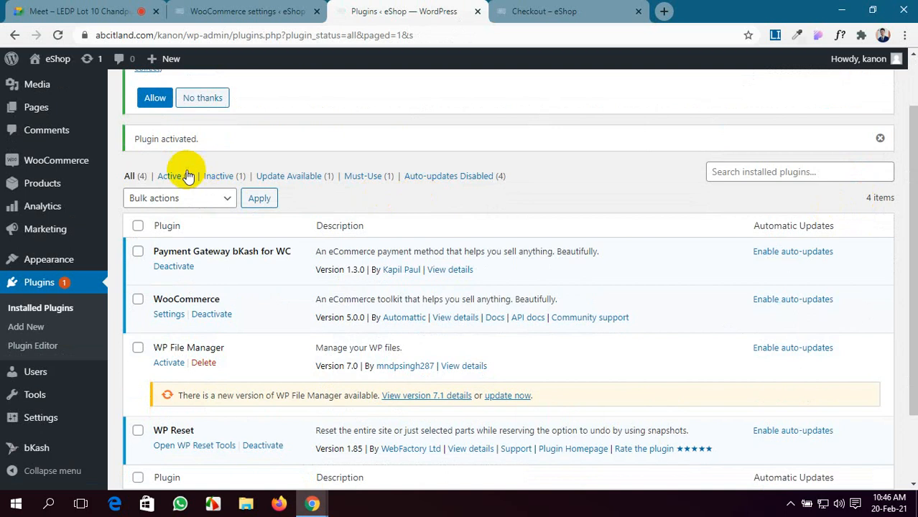
Step: Open the bKash gateway's Manage page from WooCommerce > Settings > Payments
{"action": "left_click", "coordinate": [244, 10]}
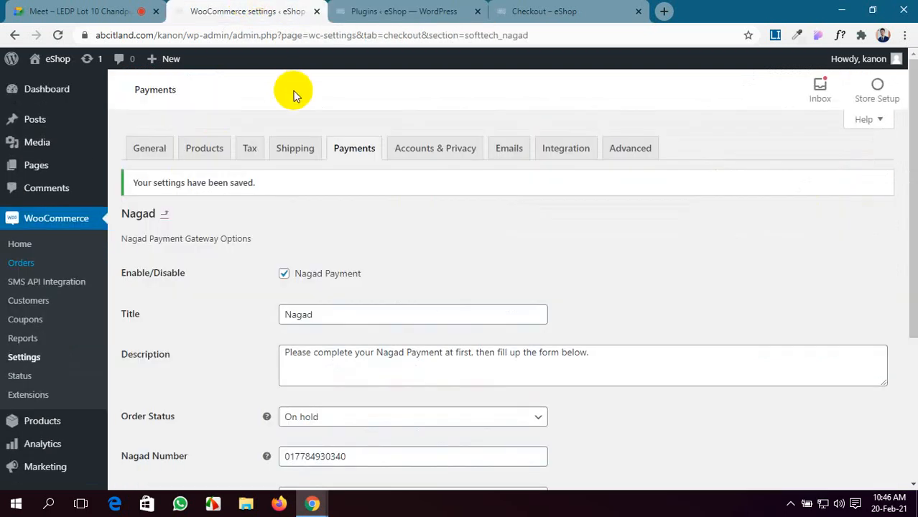
{"action": "left_click", "coordinate": [352, 152]}
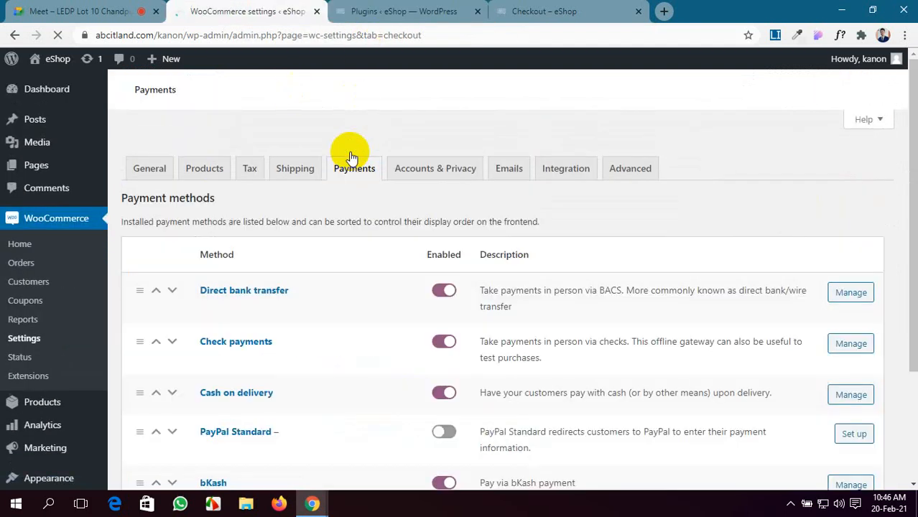
{"action": "scroll", "coordinate": [349, 153], "scroll_direction": "down", "scroll_amount": 3}
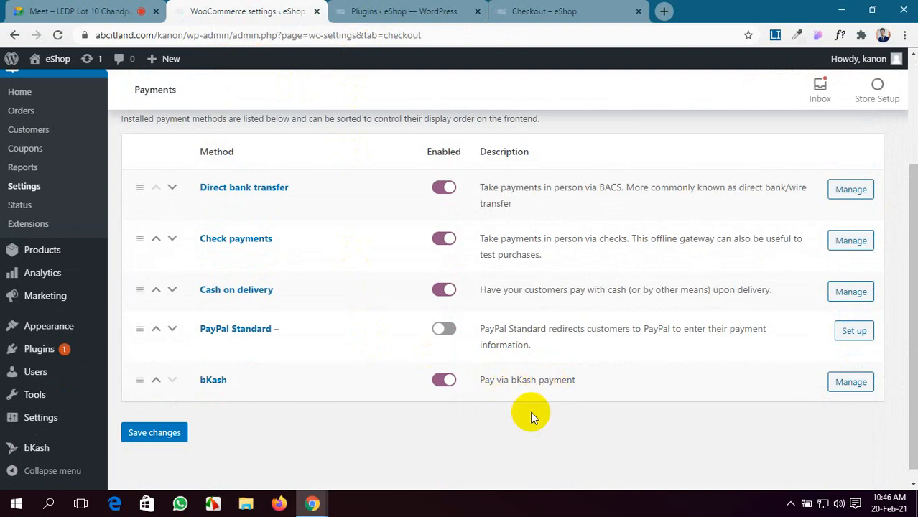
{"action": "left_click", "coordinate": [852, 381]}
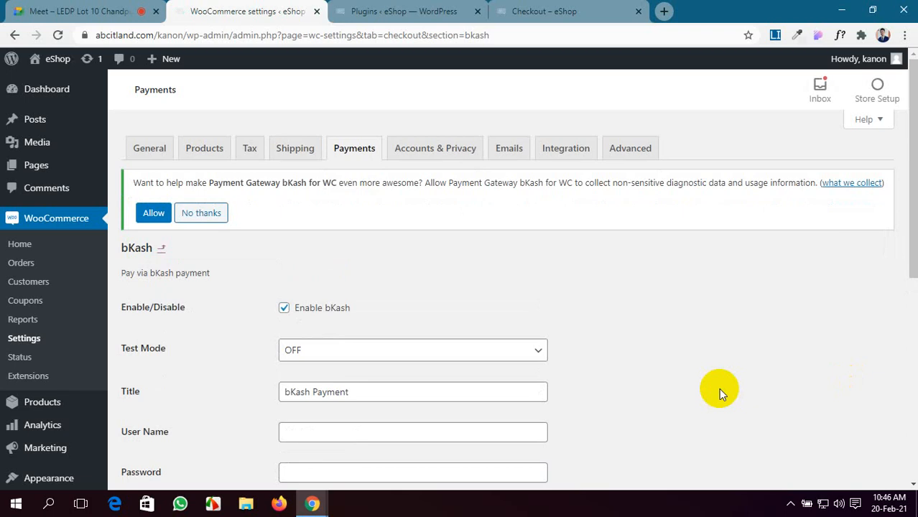
{"action": "scroll", "coordinate": [718, 391], "scroll_direction": "down", "scroll_amount": 1}
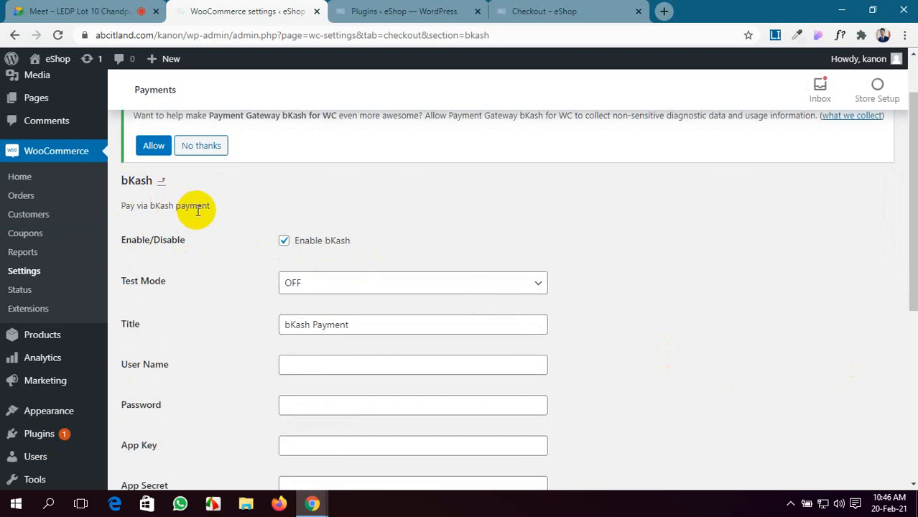
{"action": "left_click", "coordinate": [402, 11]}
Step: Glance over the checkout page and the installed plugins list
{"action": "left_click", "coordinate": [578, 8]}
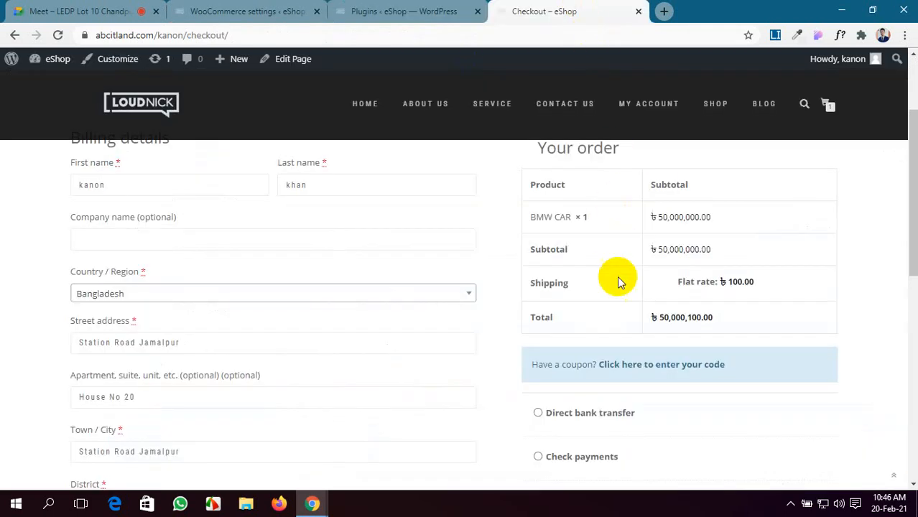
{"action": "scroll", "coordinate": [620, 321], "scroll_direction": "up", "scroll_amount": 2}
{"action": "scroll", "coordinate": [620, 322], "scroll_direction": "down", "scroll_amount": 3}
{"action": "scroll", "coordinate": [617, 320], "scroll_direction": "down", "scroll_amount": 3}
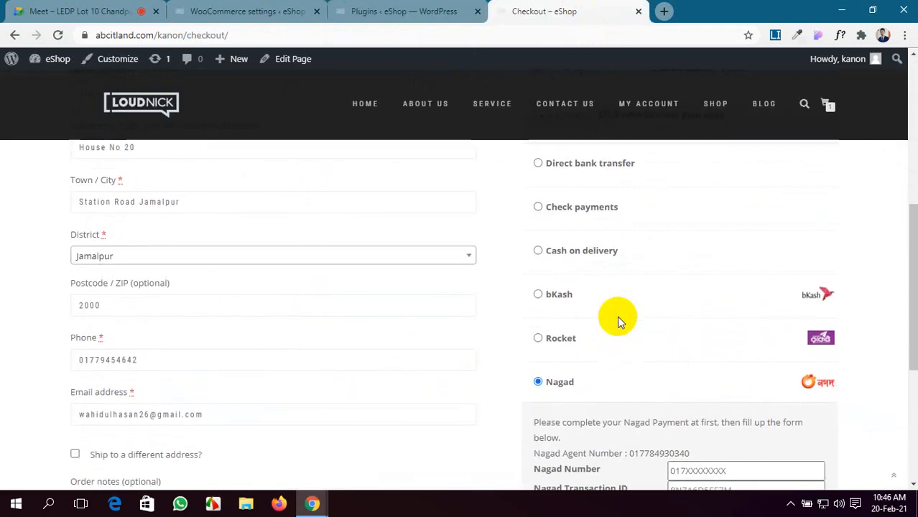
{"action": "scroll", "coordinate": [617, 320], "scroll_direction": "up", "scroll_amount": 5}
{"action": "left_click", "coordinate": [367, 11]}
{"action": "left_click", "coordinate": [503, 11]}
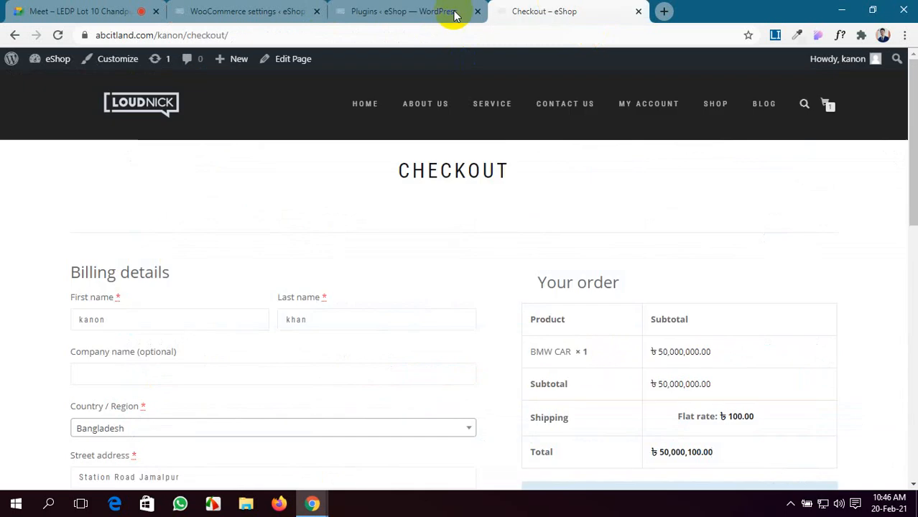
Step: Reload the checkout, now offering only bKash, and select bKash as payment method
{"action": "left_click", "coordinate": [58, 35]}
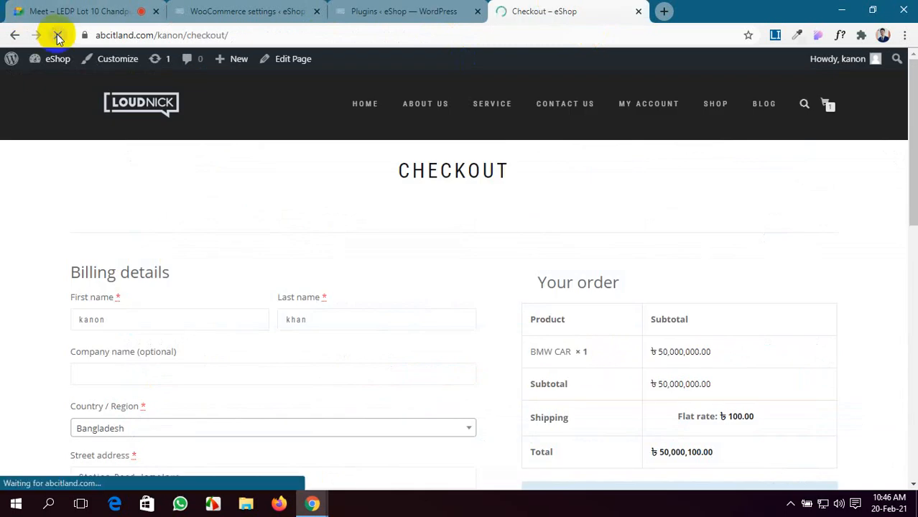
{"action": "scroll", "coordinate": [727, 345], "scroll_direction": "down", "scroll_amount": 5}
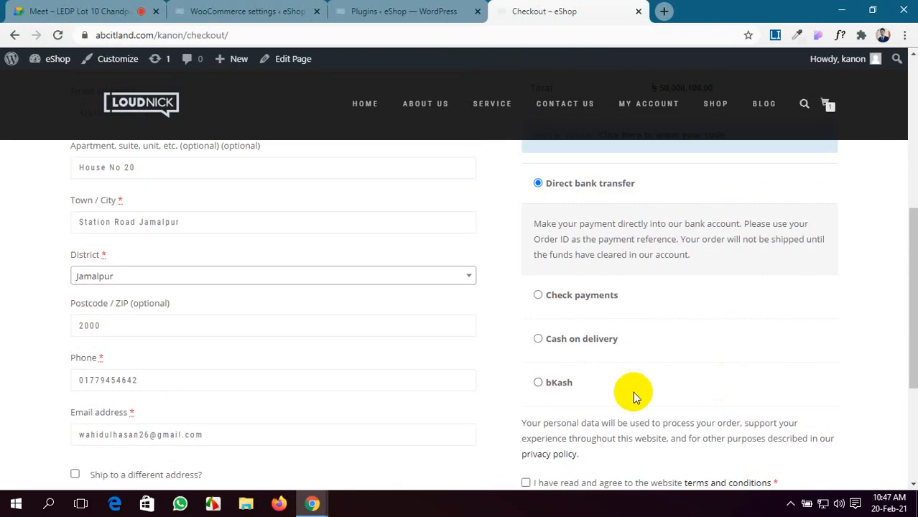
{"action": "left_click", "coordinate": [538, 383]}
{"action": "scroll", "coordinate": [605, 370], "scroll_direction": "down", "scroll_amount": 2}
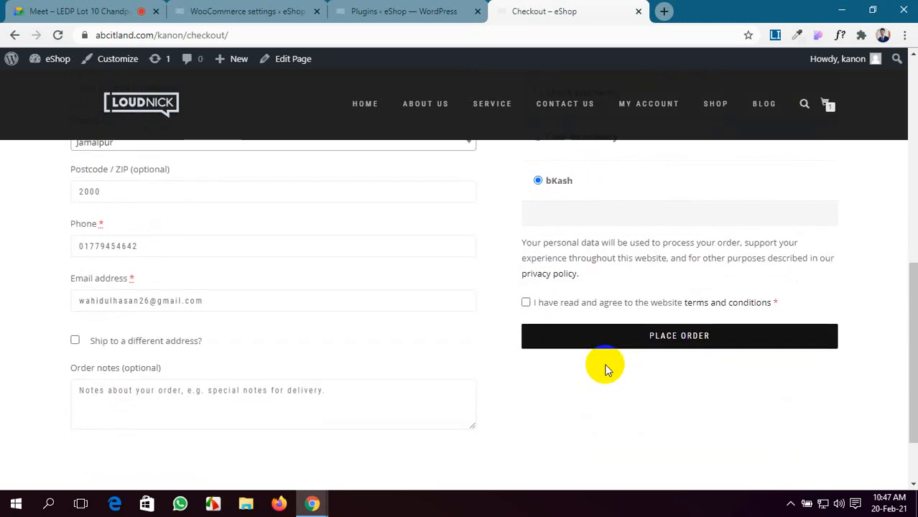
{"action": "scroll", "coordinate": [605, 366], "scroll_direction": "up", "scroll_amount": 1}
{"action": "left_click", "coordinate": [543, 249]}
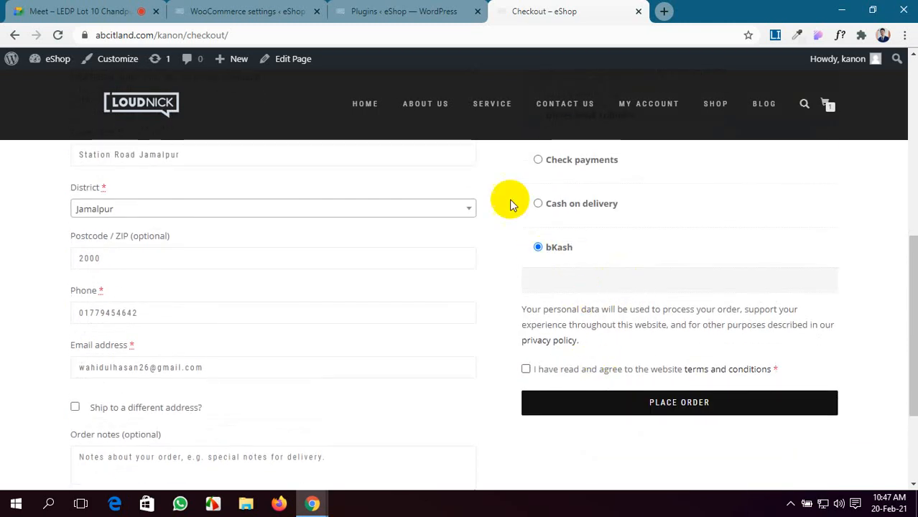
{"action": "left_click", "coordinate": [416, 10]}
{"action": "left_click", "coordinate": [308, 13]}
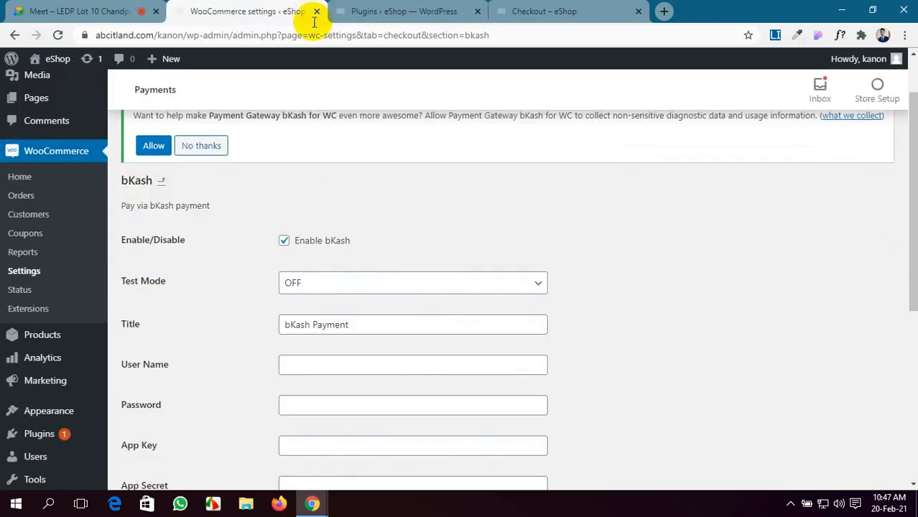
Step: Reorder the browser tabs and set the bKash Test Mode dropdown to ON
{"action": "left_click_drag", "start_coordinate": [411, 6], "coordinate": [293, 6]}
{"action": "left_click", "coordinate": [420, 9]}
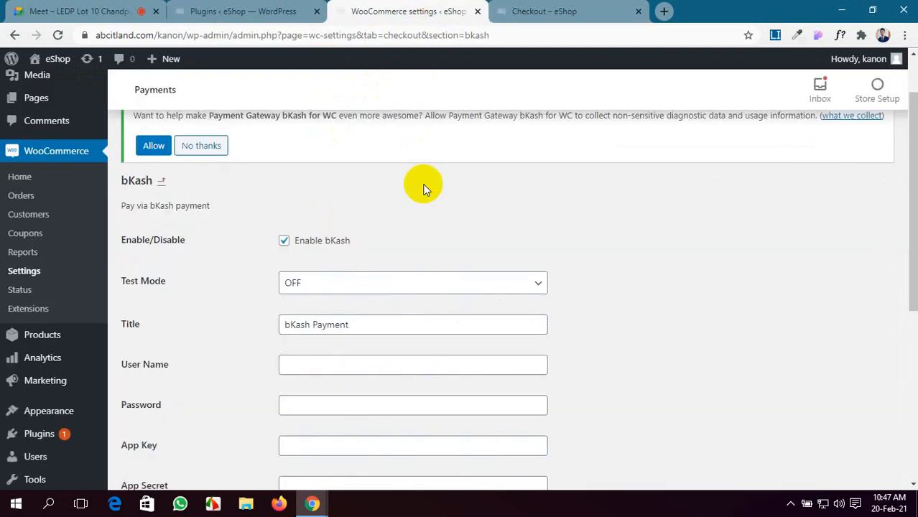
{"action": "left_click", "coordinate": [386, 287]}
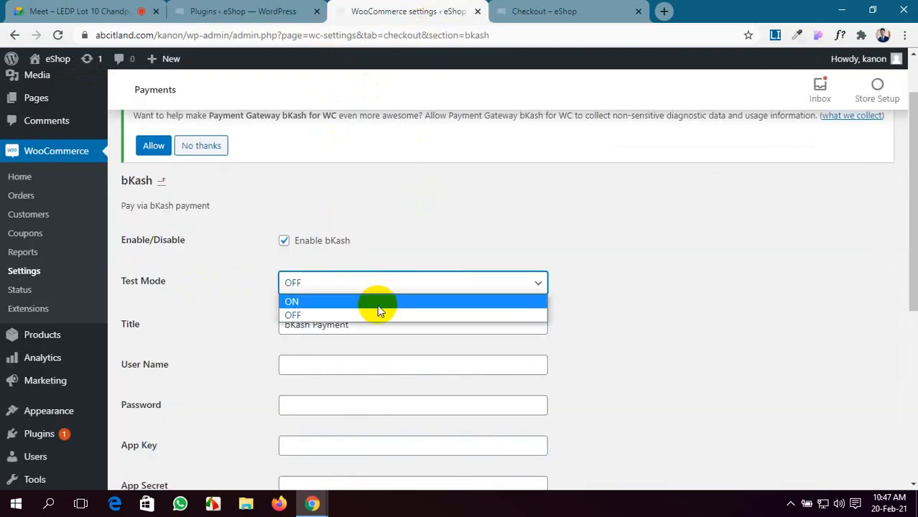
{"action": "left_click", "coordinate": [377, 303]}
{"action": "scroll", "coordinate": [378, 308], "scroll_direction": "down", "scroll_amount": 1}
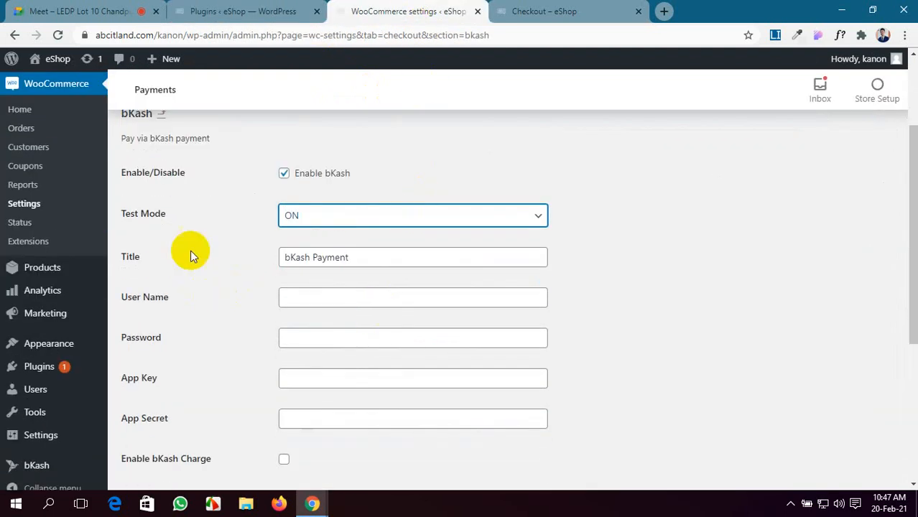
{"action": "left_click", "coordinate": [298, 296]}
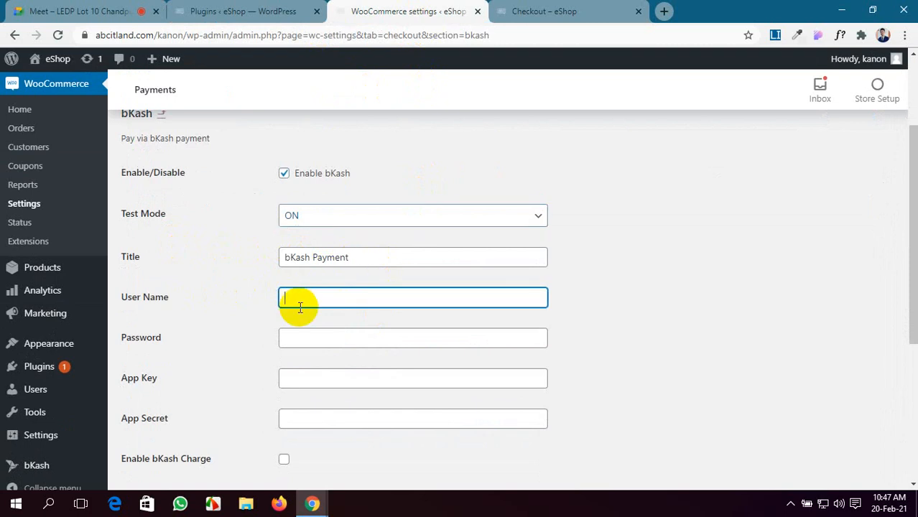
Step: Review the bKash settings, check the Google Meet call, and return to them
{"action": "scroll", "coordinate": [299, 306], "scroll_direction": "down", "scroll_amount": 2}
{"action": "scroll", "coordinate": [298, 306], "scroll_direction": "up", "scroll_amount": 4}
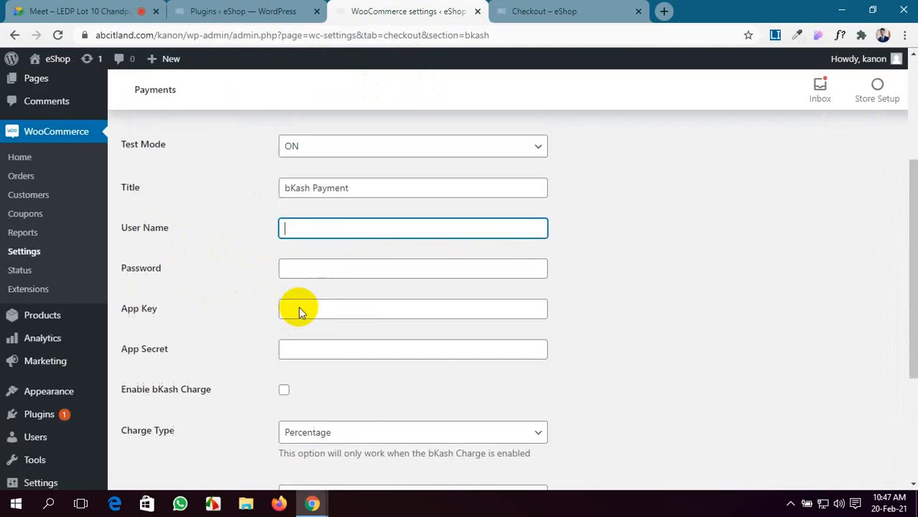
{"action": "scroll", "coordinate": [301, 280], "scroll_direction": "down", "scroll_amount": 6}
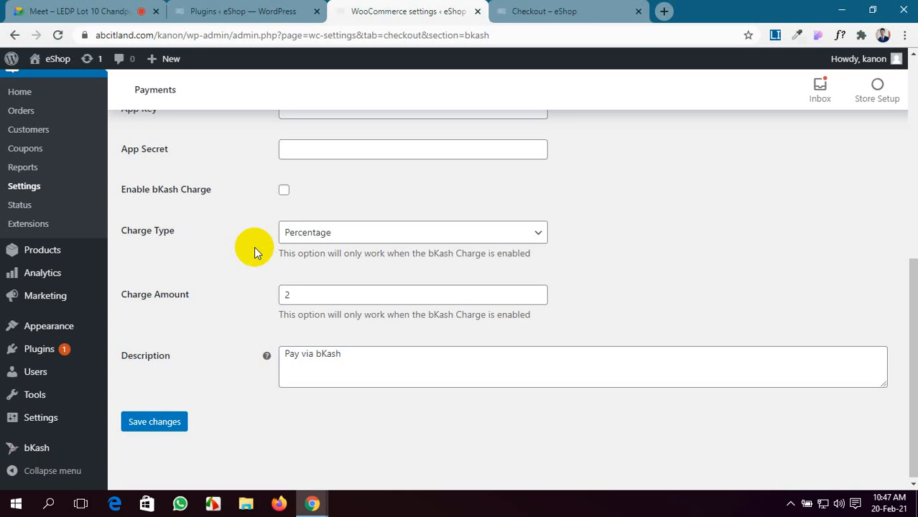
{"action": "scroll", "coordinate": [253, 252], "scroll_direction": "up", "scroll_amount": 2}
{"action": "scroll", "coordinate": [255, 251], "scroll_direction": "up", "scroll_amount": 1}
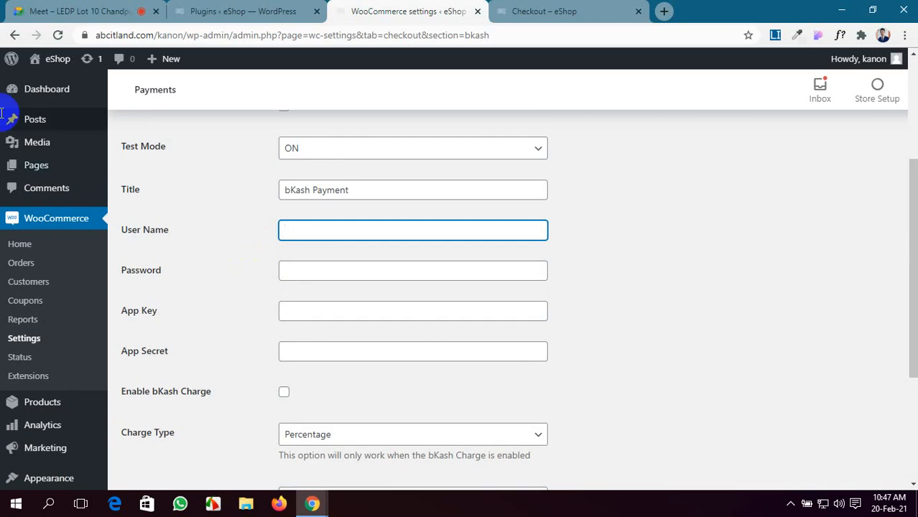
{"action": "left_click", "coordinate": [18, 10]}
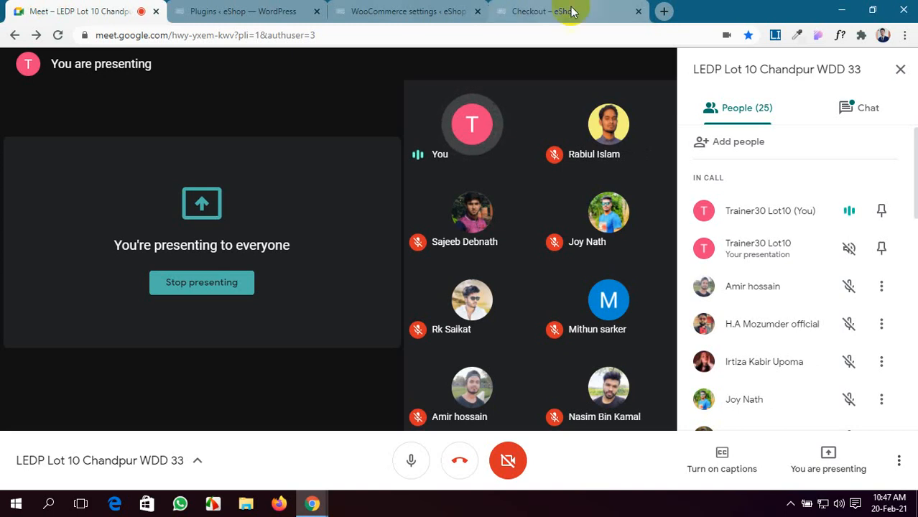
{"action": "left_click", "coordinate": [405, 12]}
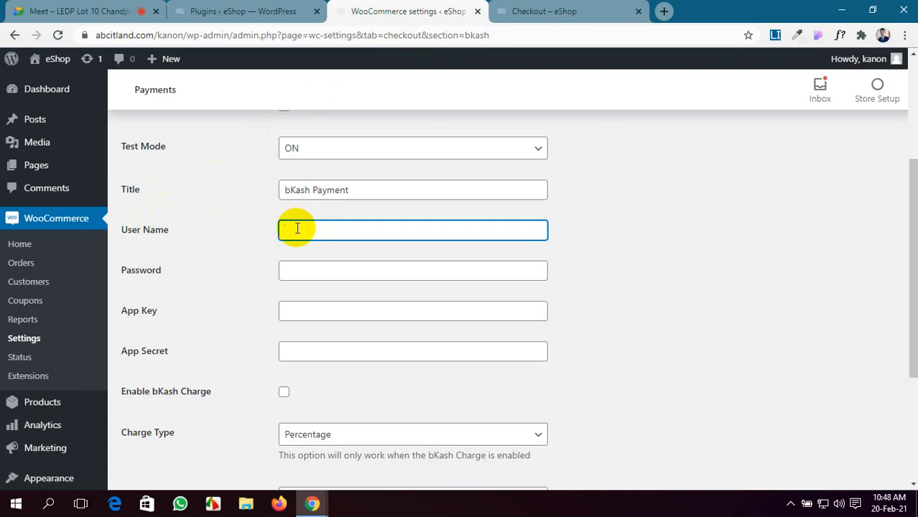
Step: Enter the bKash account user name and password
{"action": "left_click", "coordinate": [322, 273]}
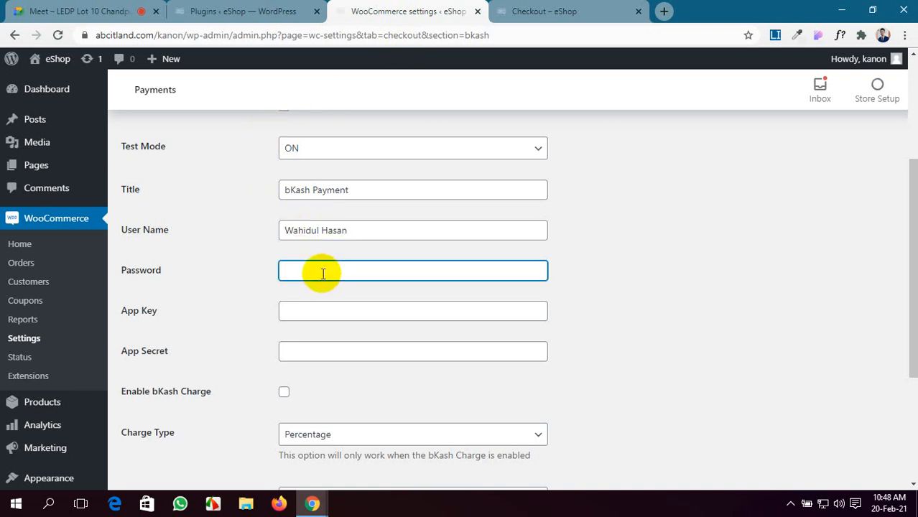
{"action": "type", "text": "12345678"}
Step: Fill in the bKash App Key and App Secret
{"action": "left_click", "coordinate": [305, 317]}
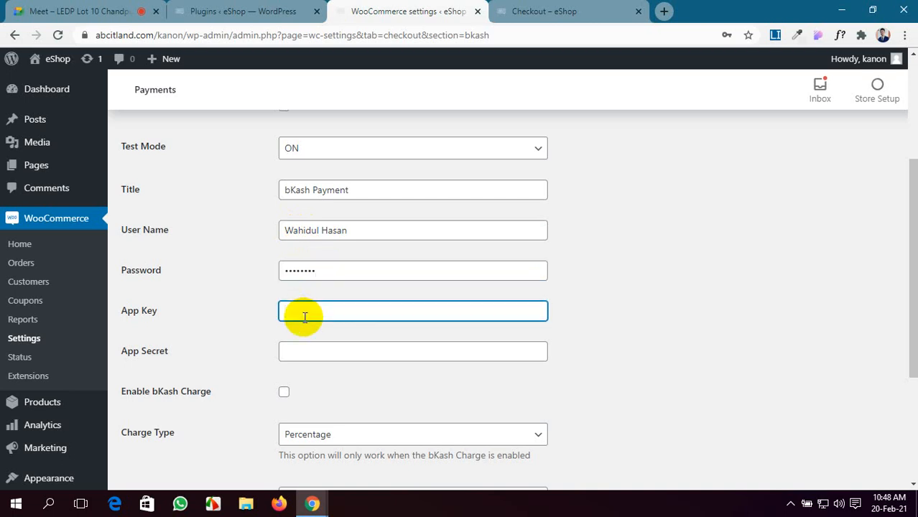
{"action": "left_click", "coordinate": [196, 9]}
{"action": "left_click", "coordinate": [82, 7]}
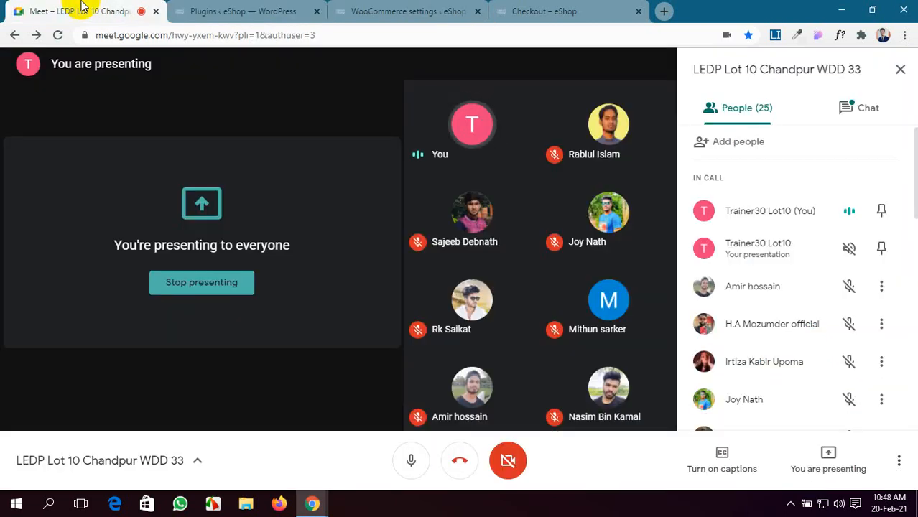
{"action": "left_click", "coordinate": [375, 11]}
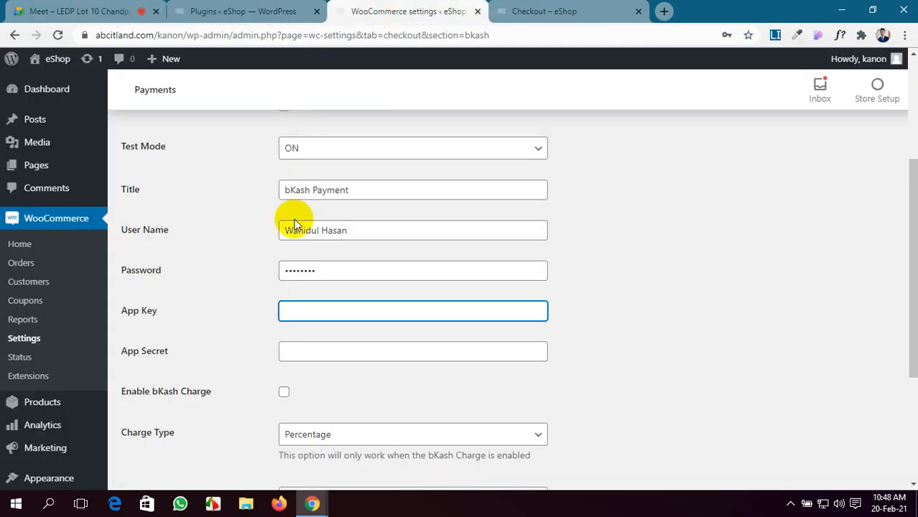
{"action": "type", "text": "khjzjhddshd"}
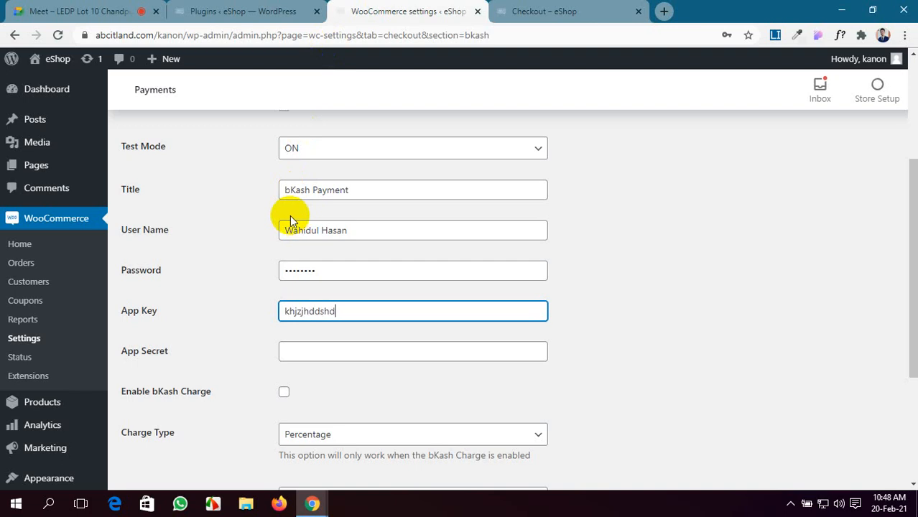
{"action": "left_click", "coordinate": [349, 352]}
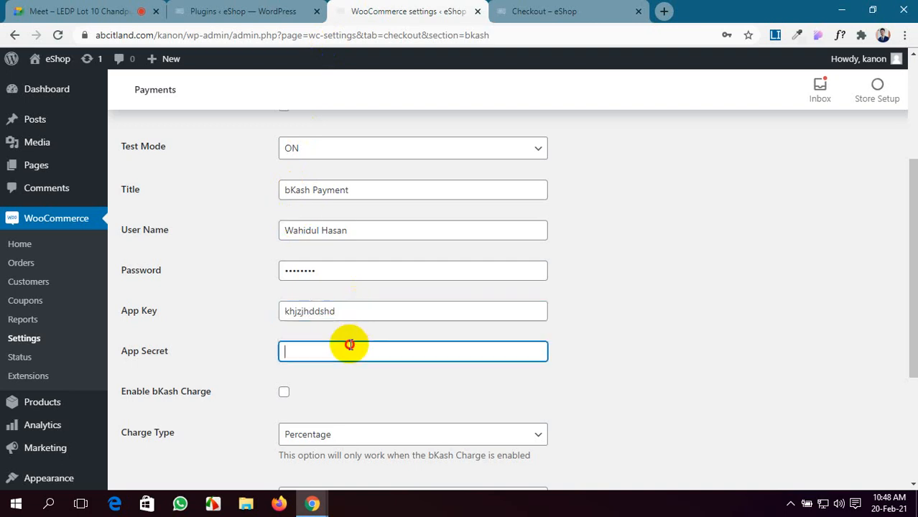
{"action": "scroll", "coordinate": [330, 210], "scroll_direction": "down", "scroll_amount": 1}
{"action": "type", "text": "dj"}
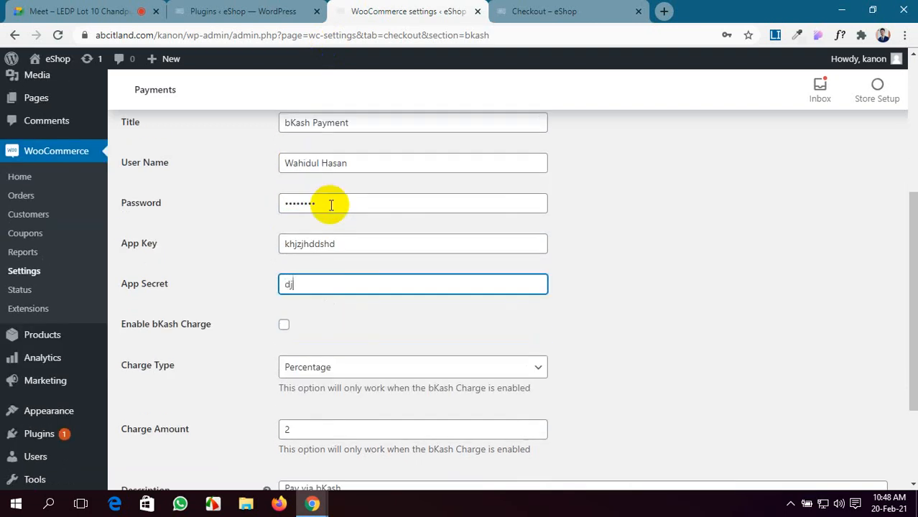
{"action": "type", "text": "shdssfh"}
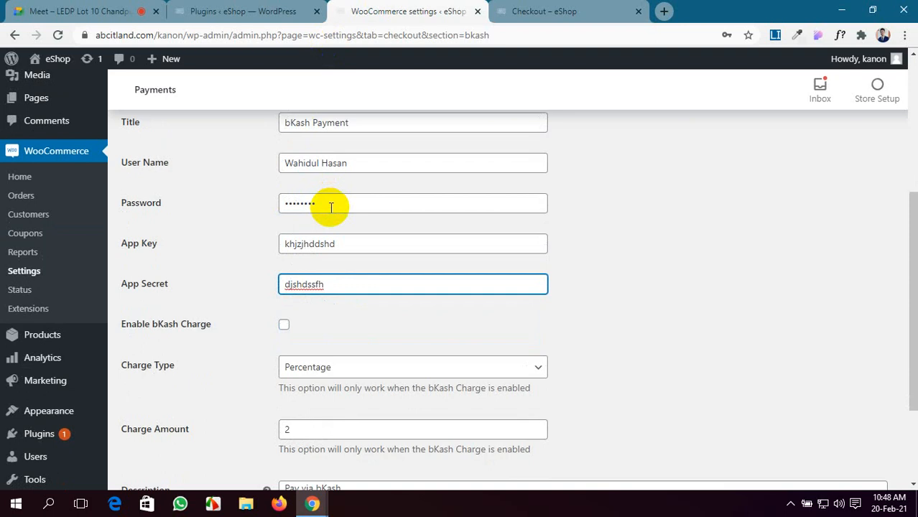
{"action": "scroll", "coordinate": [330, 208], "scroll_direction": "up", "scroll_amount": 1}
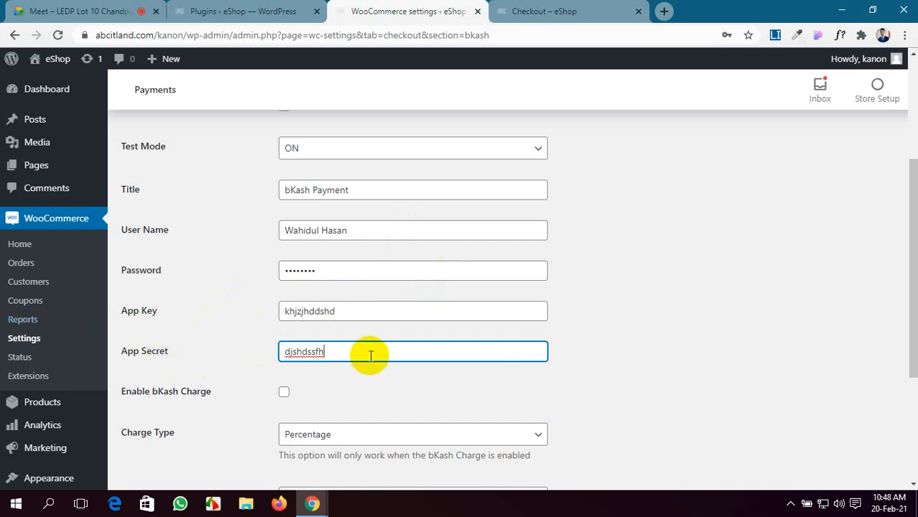
Step: Check the Google Meet call, then scroll the bKash settings to the charge fields
{"action": "left_click", "coordinate": [82, 13]}
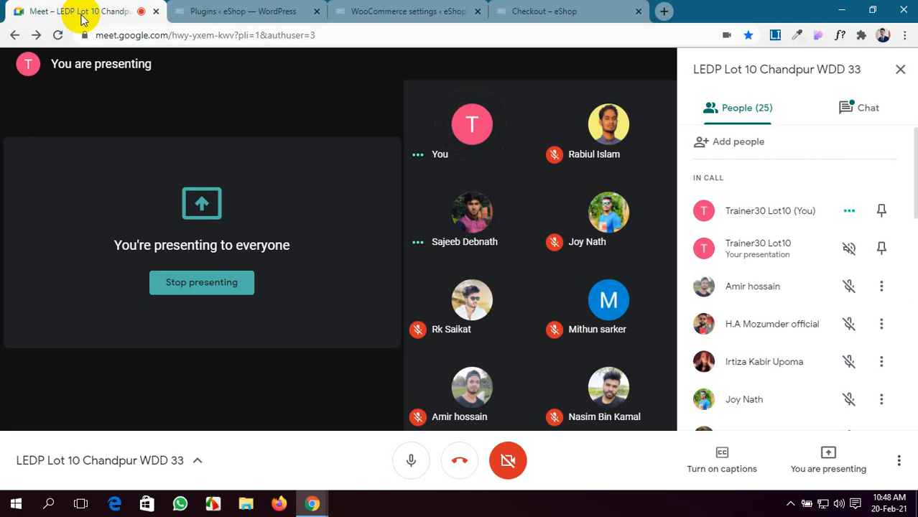
{"action": "left_click", "coordinate": [431, 9]}
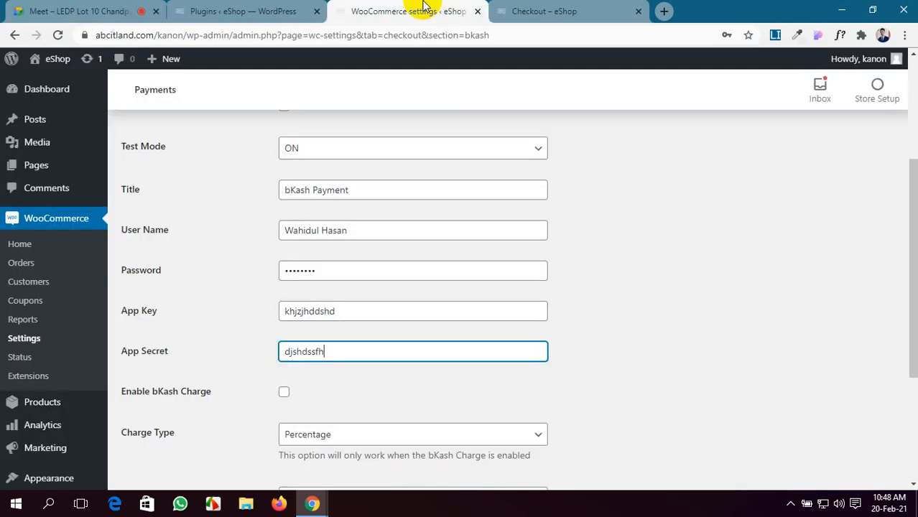
{"action": "scroll", "coordinate": [395, 168], "scroll_direction": "down", "scroll_amount": 2}
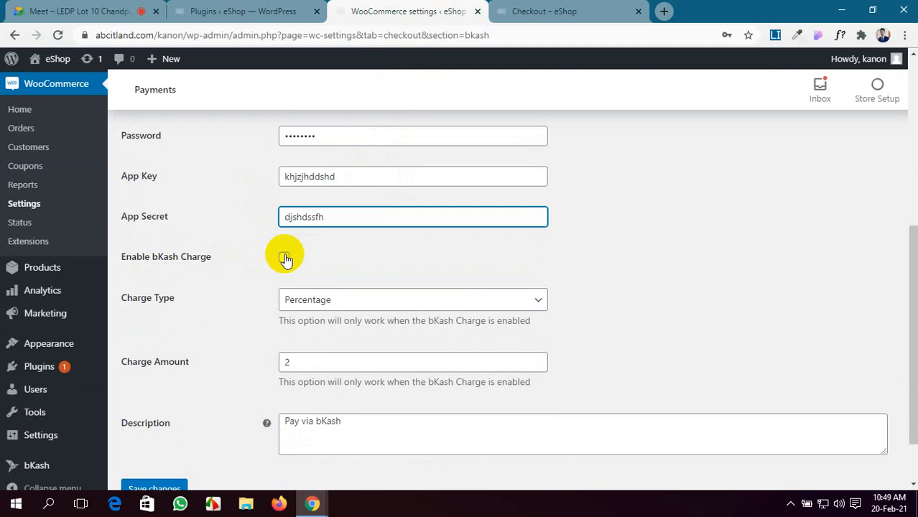
Step: Enable the bKash charge, initially with the Fixed charge type
{"action": "left_click", "coordinate": [284, 258]}
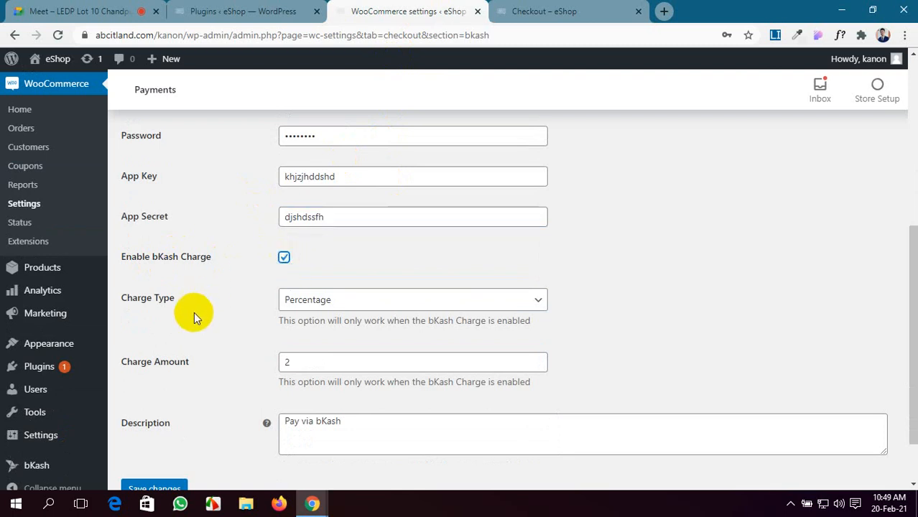
{"action": "left_click", "coordinate": [402, 300]}
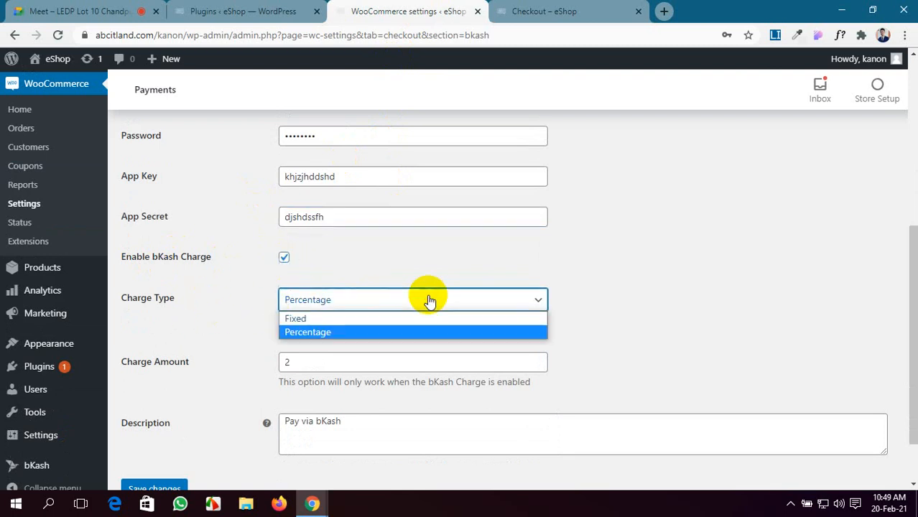
{"action": "left_click", "coordinate": [393, 319]}
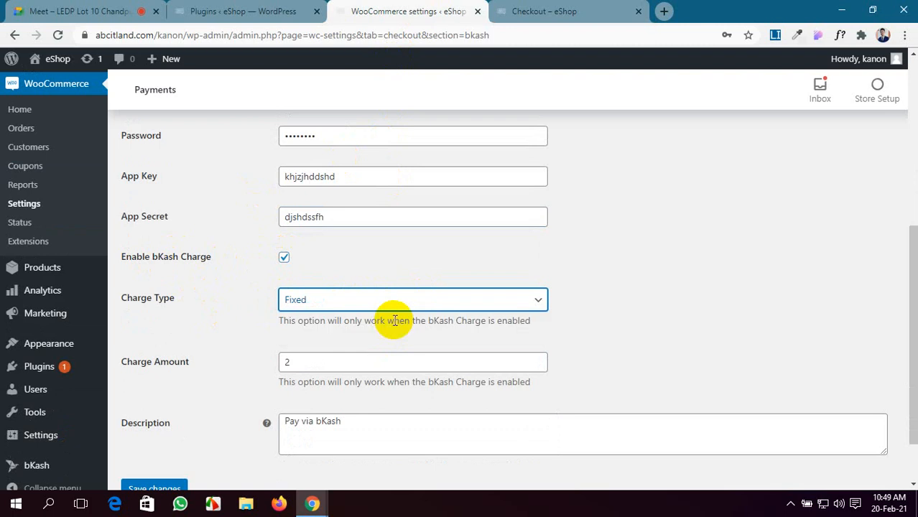
{"action": "left_click", "coordinate": [284, 260]}
{"action": "left_click", "coordinate": [284, 259]}
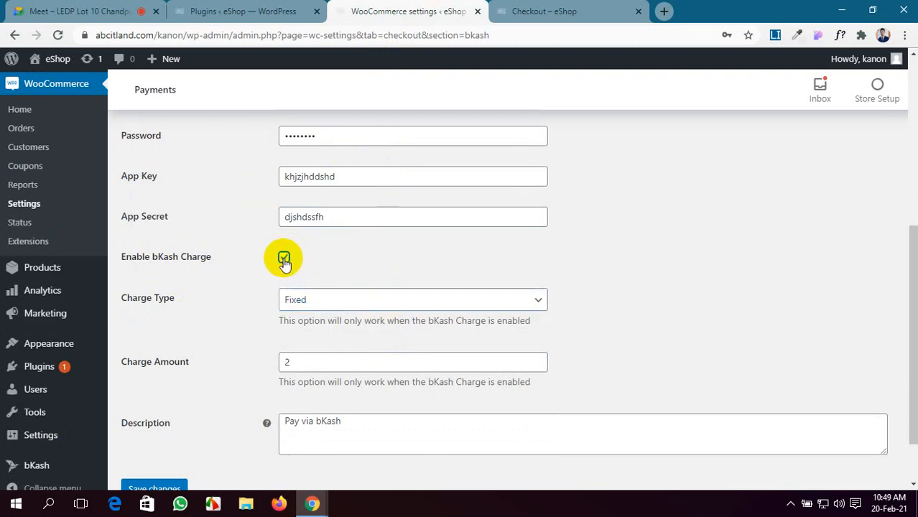
{"action": "left_click", "coordinate": [365, 302]}
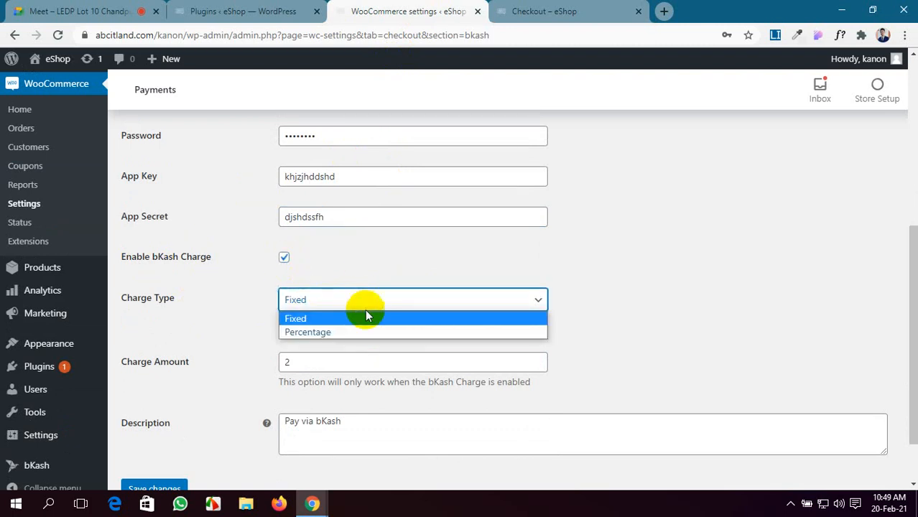
{"action": "left_click", "coordinate": [365, 321]}
{"action": "scroll", "coordinate": [365, 321], "scroll_direction": "down", "scroll_amount": 1}
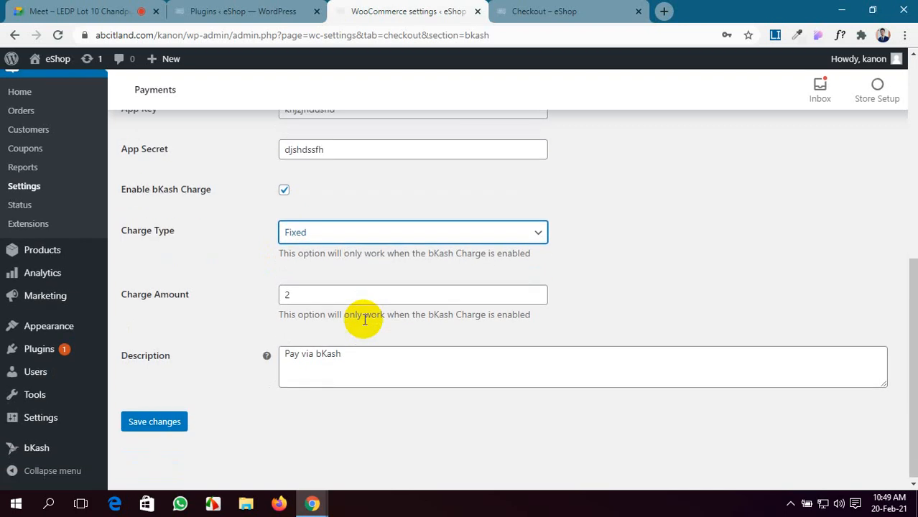
Step: Switch the charge type to Percentage with amount 2 and save the settings
{"action": "left_click", "coordinate": [334, 232]}
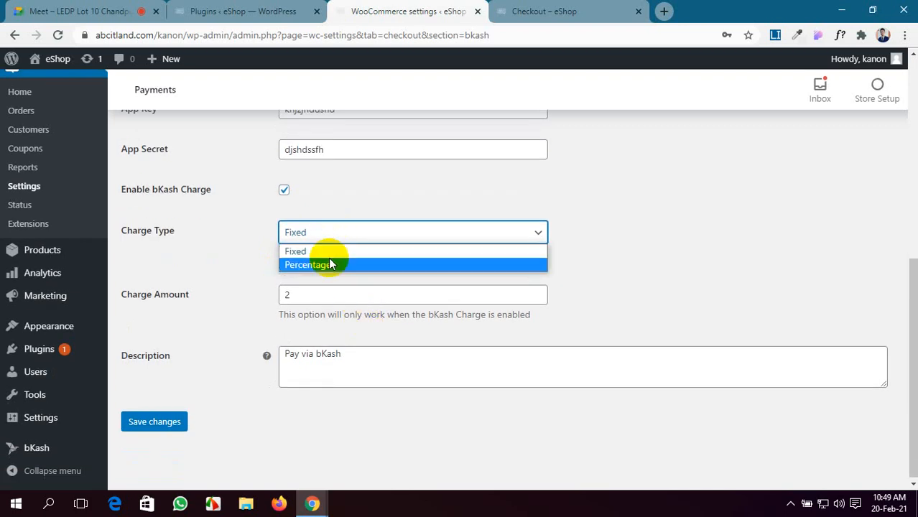
{"action": "left_click", "coordinate": [330, 273]}
{"action": "left_click", "coordinate": [339, 234]}
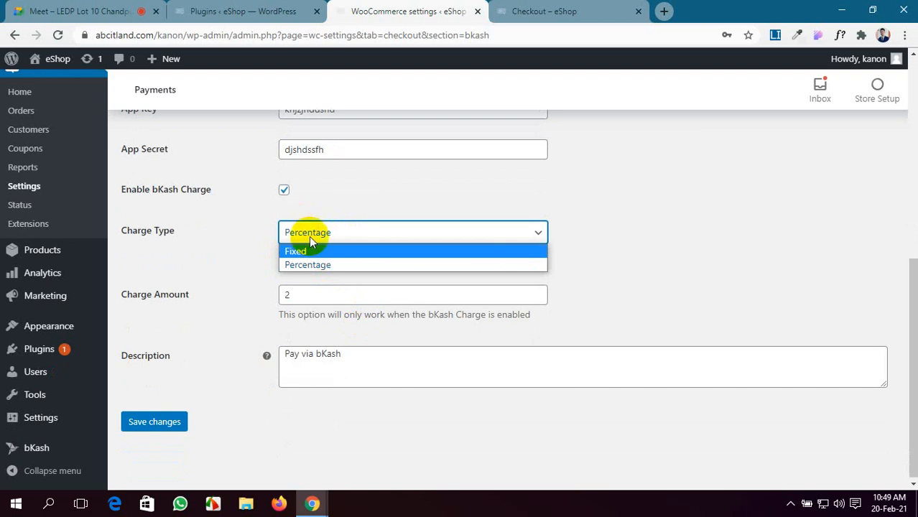
{"action": "left_click", "coordinate": [321, 265]}
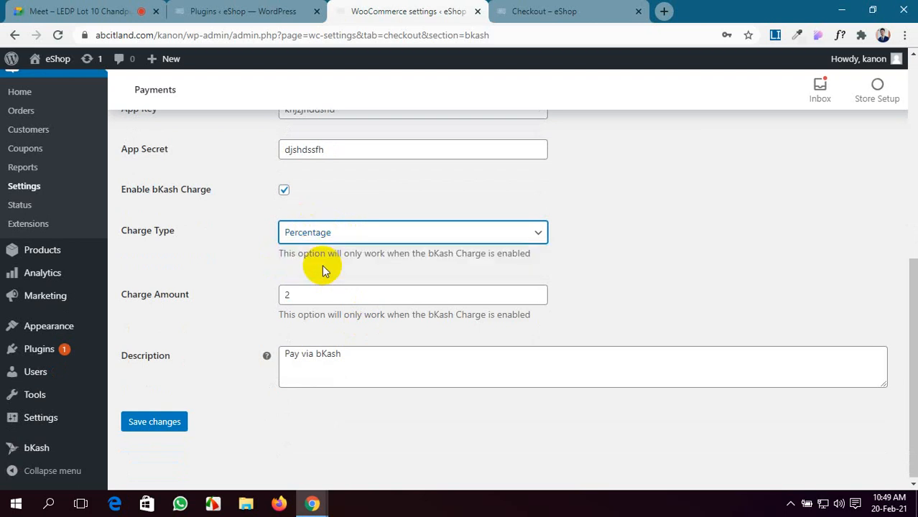
{"action": "left_click", "coordinate": [301, 291]}
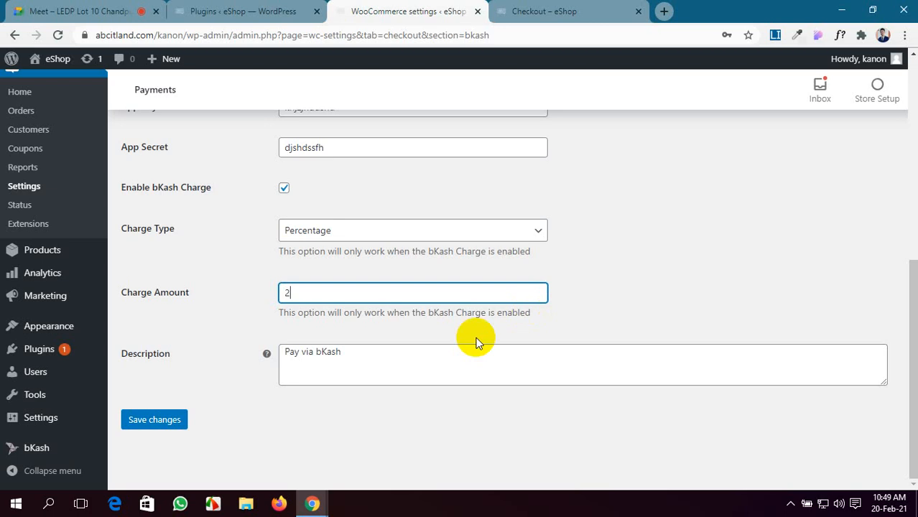
{"action": "left_click", "coordinate": [154, 425]}
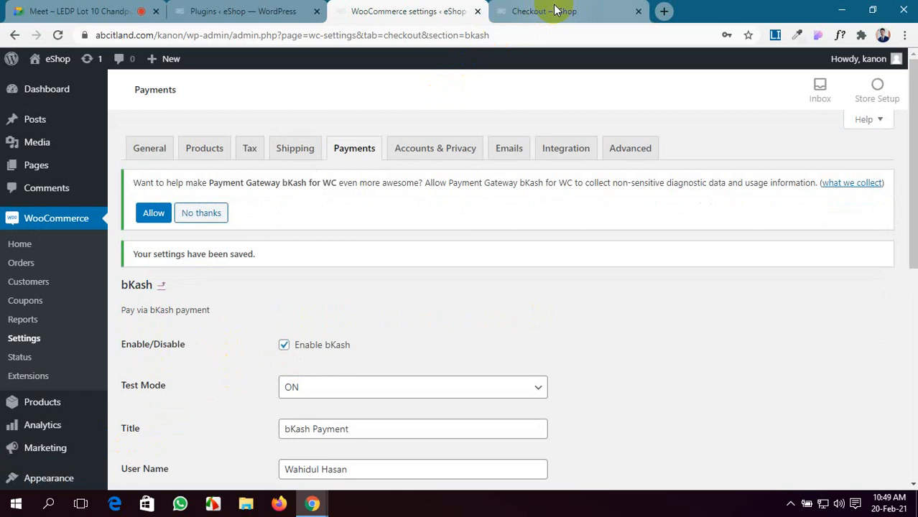
Step: Reload checkout, pay with bKash, accept the terms, and place the ৳51000102 order
{"action": "left_click", "coordinate": [554, 10]}
{"action": "left_click", "coordinate": [58, 34]}
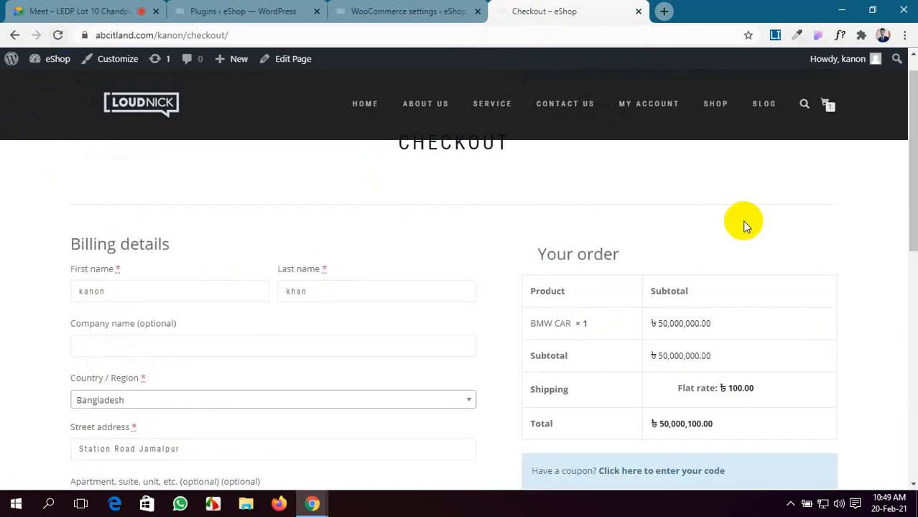
{"action": "scroll", "coordinate": [716, 332], "scroll_direction": "down", "scroll_amount": 4}
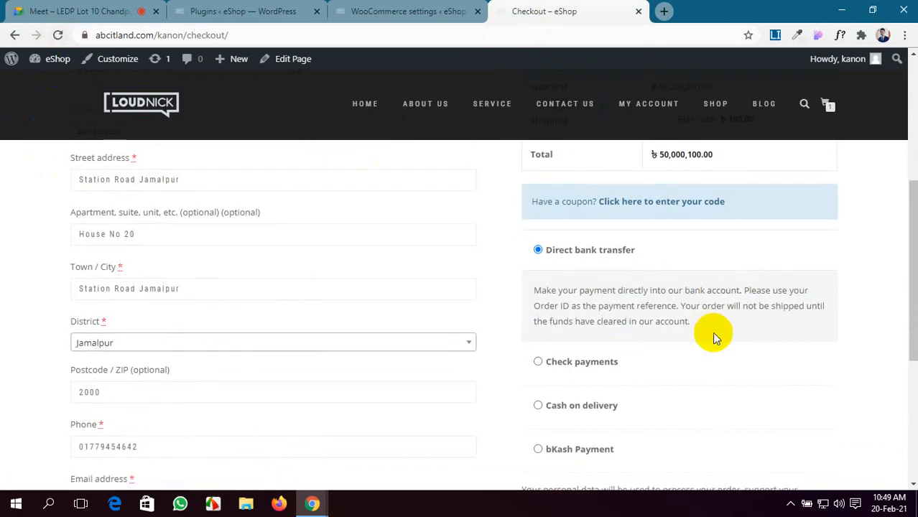
{"action": "scroll", "coordinate": [712, 332], "scroll_direction": "down", "scroll_amount": 2}
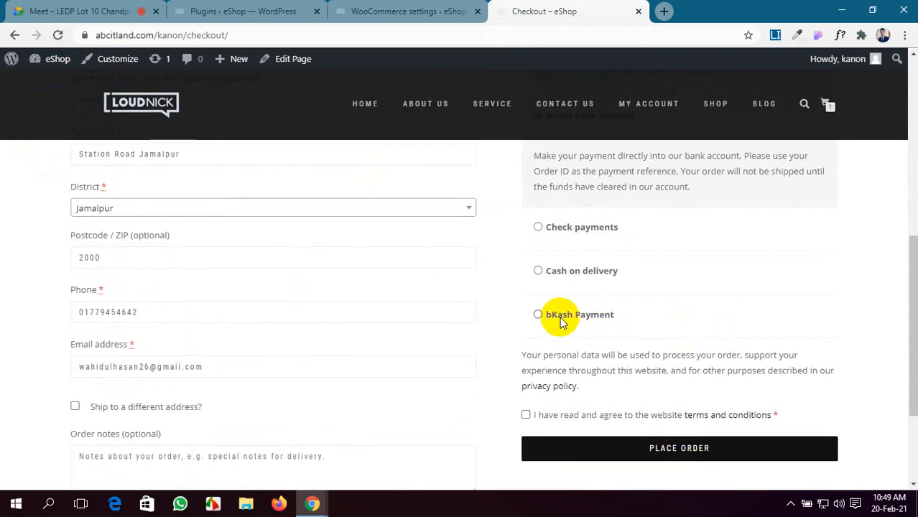
{"action": "left_click", "coordinate": [560, 316]}
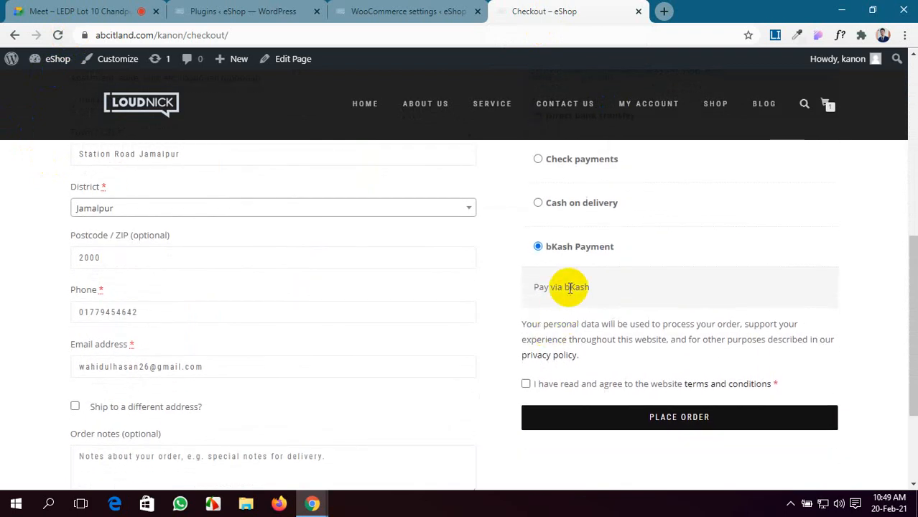
{"action": "scroll", "coordinate": [584, 345], "scroll_direction": "down", "scroll_amount": 2}
{"action": "scroll", "coordinate": [560, 331], "scroll_direction": "up", "scroll_amount": 1}
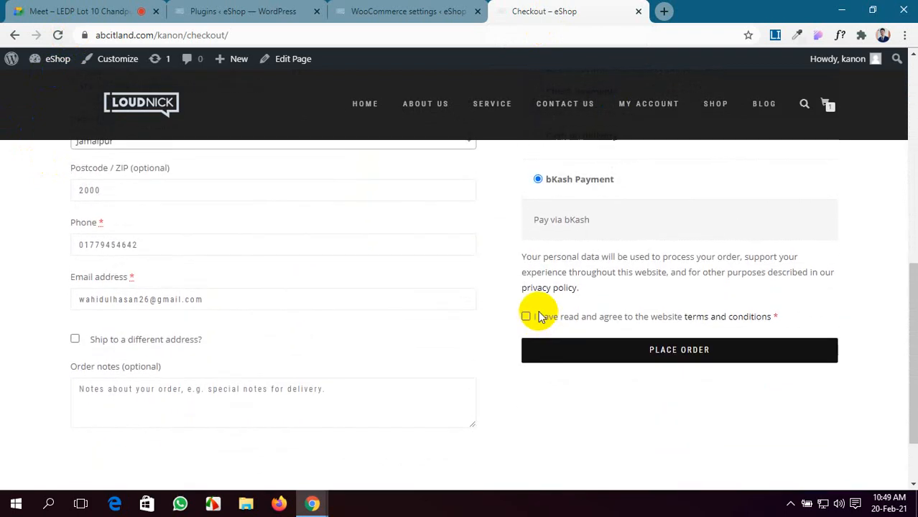
{"action": "left_click", "coordinate": [525, 317]}
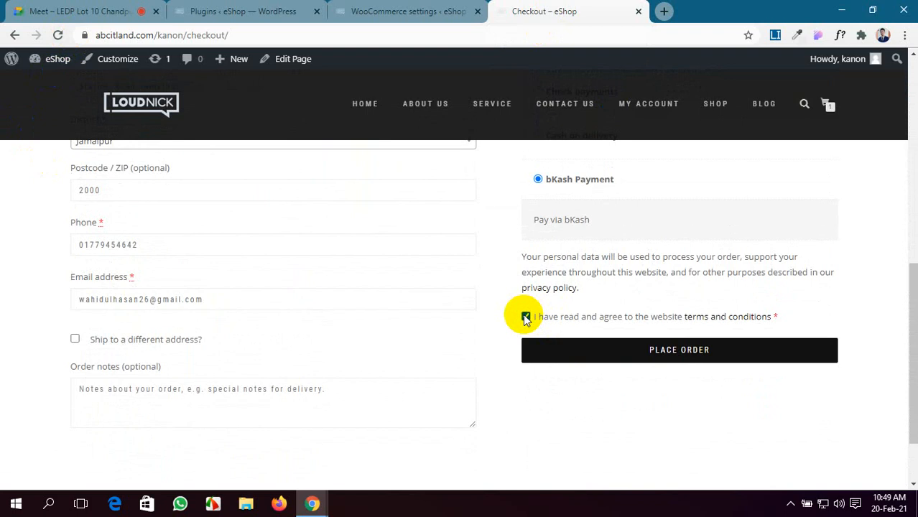
{"action": "left_click", "coordinate": [651, 354]}
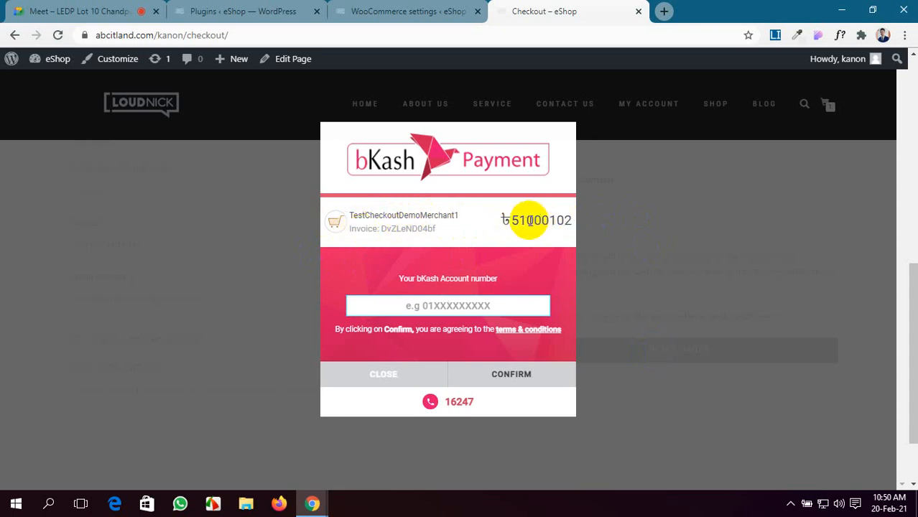
Step: Leave the bKash account number field unfilled and return to the Google Meet call
{"action": "scroll", "coordinate": [517, 237], "scroll_direction": "down", "scroll_amount": 1}
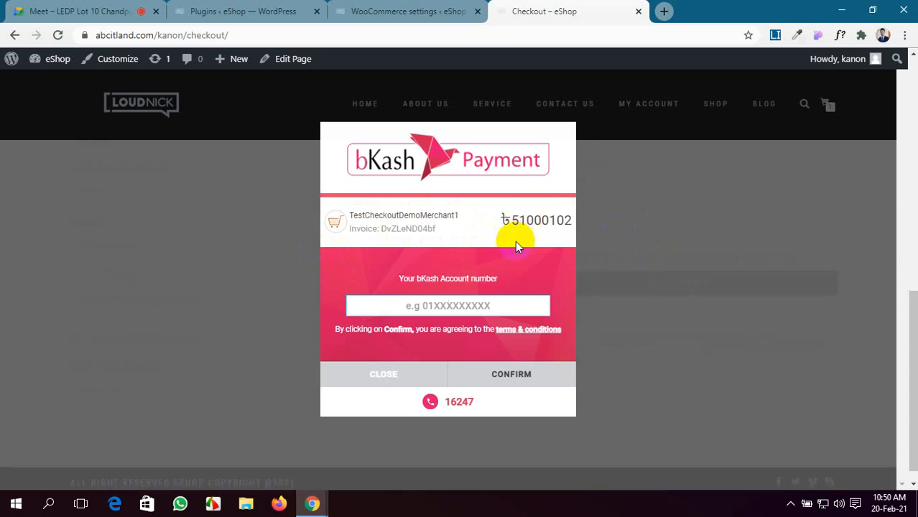
{"action": "left_click", "coordinate": [448, 308]}
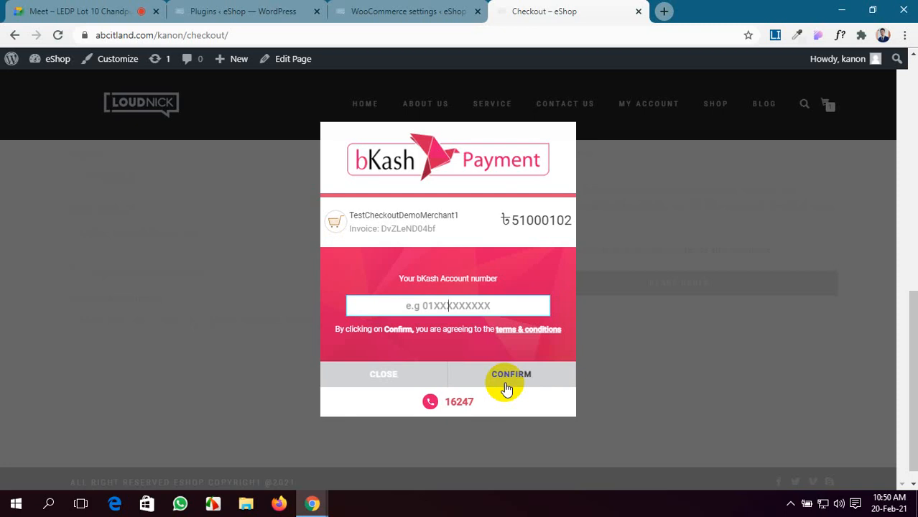
{"action": "left_click", "coordinate": [32, 7]}
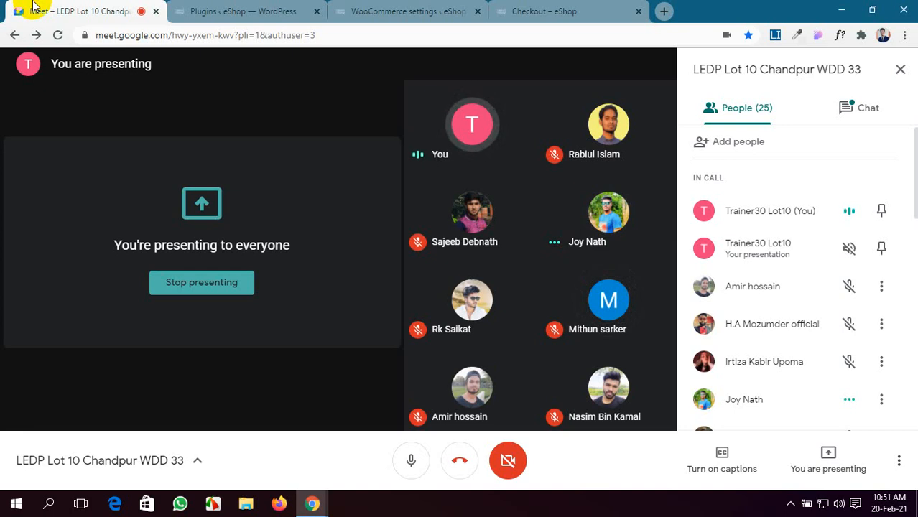
Step: Compare the bKash gateway settings with the checkout's pending bKash payment window
{"action": "left_click", "coordinate": [386, 7]}
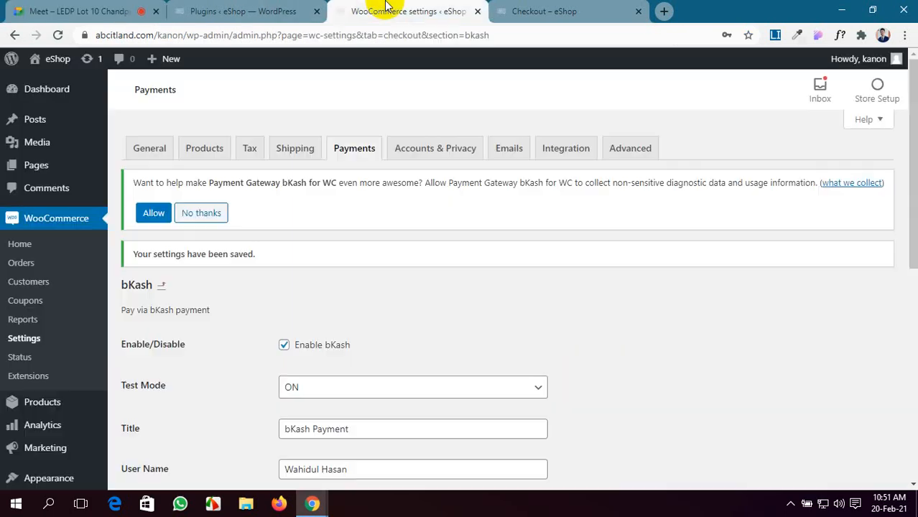
{"action": "left_click", "coordinate": [524, 11]}
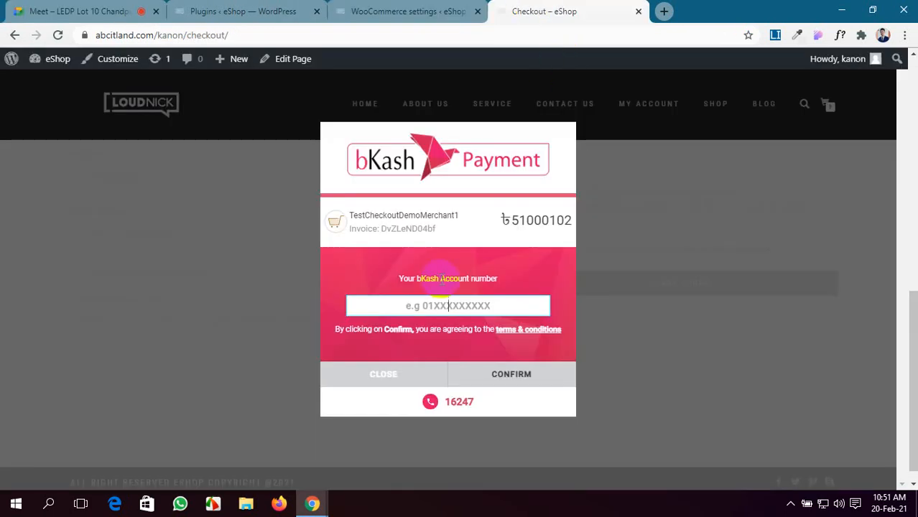
{"action": "scroll", "coordinate": [446, 305], "scroll_direction": "down", "scroll_amount": 1}
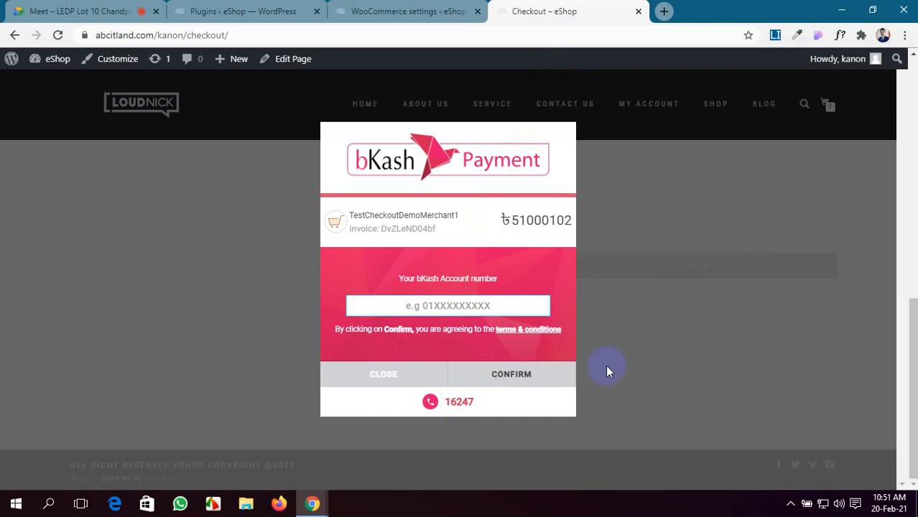
{"action": "left_click", "coordinate": [381, 11]}
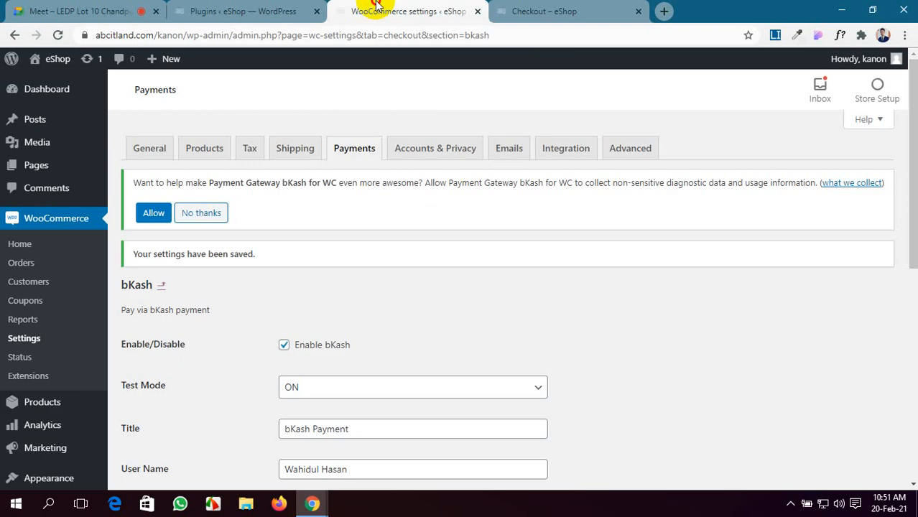
Step: Review the bKash settings (test mode on, 2 percentage charge) and confirm they're saved
{"action": "scroll", "coordinate": [329, 440], "scroll_direction": "down", "scroll_amount": 1}
{"action": "scroll", "coordinate": [329, 439], "scroll_direction": "down", "scroll_amount": 1}
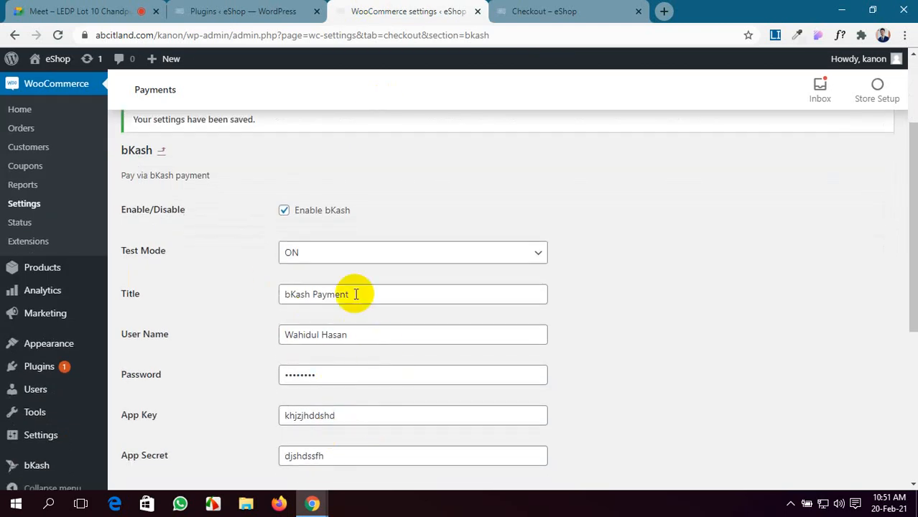
{"action": "scroll", "coordinate": [355, 293], "scroll_direction": "down", "scroll_amount": 1}
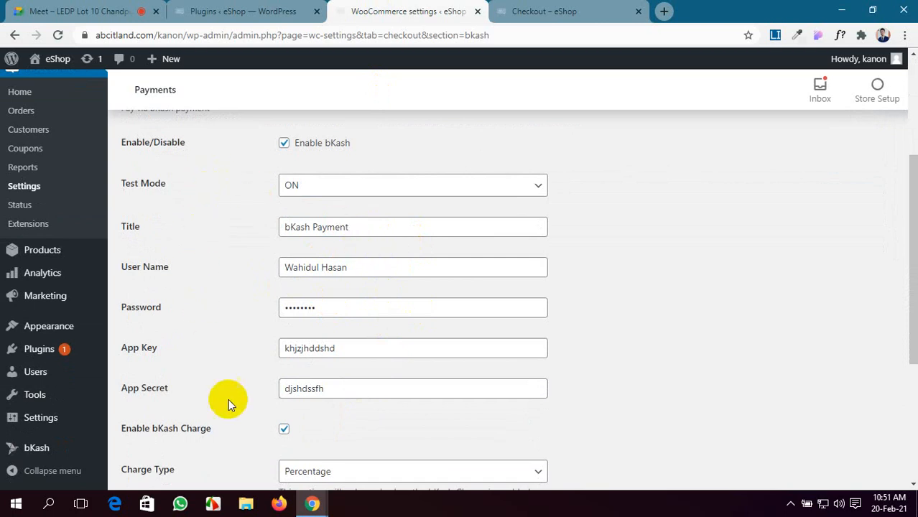
{"action": "scroll", "coordinate": [296, 441], "scroll_direction": "down", "scroll_amount": 2}
{"action": "scroll", "coordinate": [473, 460], "scroll_direction": "up", "scroll_amount": 2}
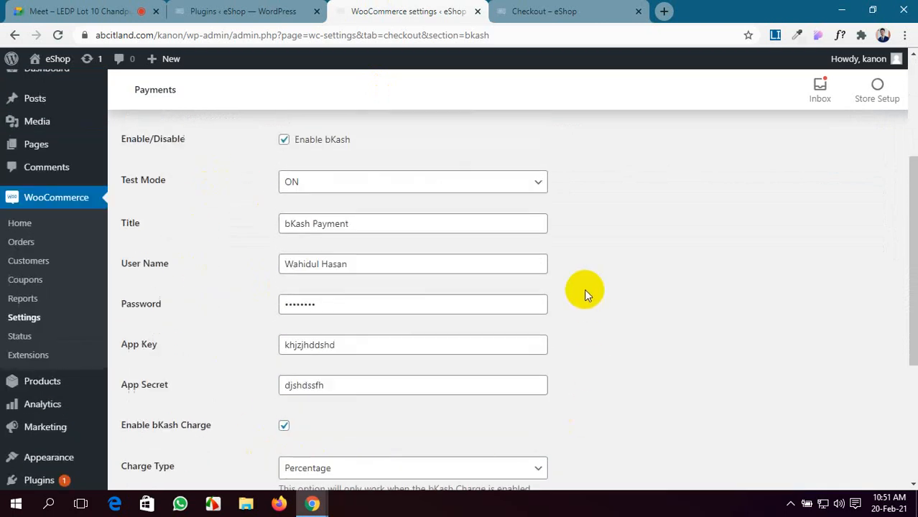
{"action": "scroll", "coordinate": [170, 260], "scroll_direction": "down", "scroll_amount": 3}
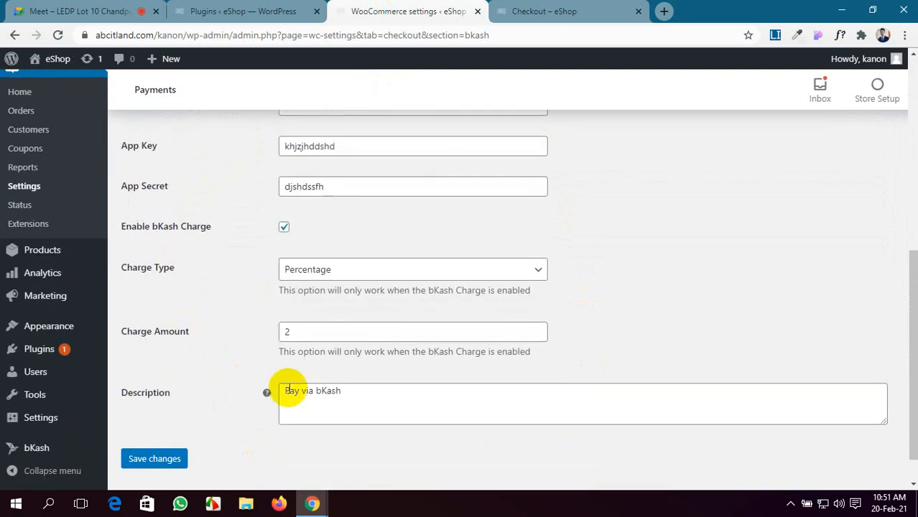
{"action": "scroll", "coordinate": [574, 365], "scroll_direction": "up", "scroll_amount": 3}
{"action": "scroll", "coordinate": [188, 219], "scroll_direction": "down", "scroll_amount": 1}
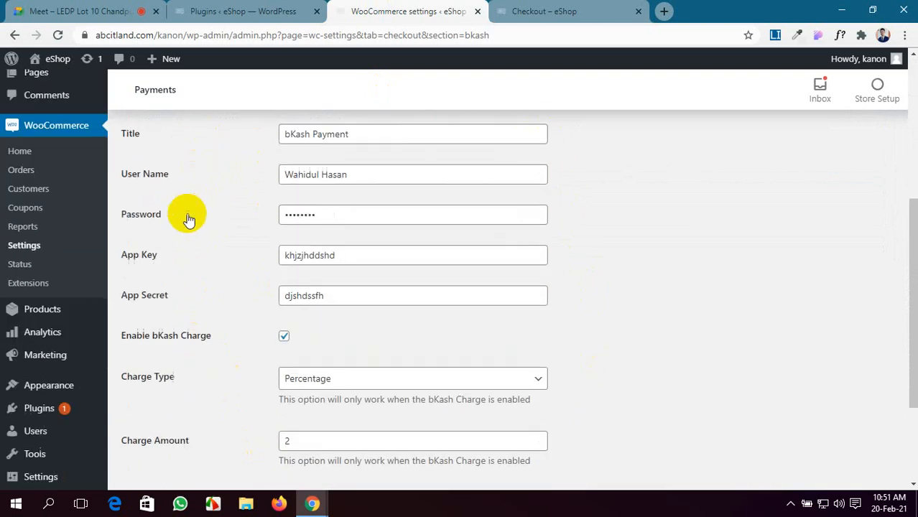
{"action": "scroll", "coordinate": [246, 370], "scroll_direction": "down", "scroll_amount": 2}
{"action": "scroll", "coordinate": [591, 389], "scroll_direction": "up", "scroll_amount": 3}
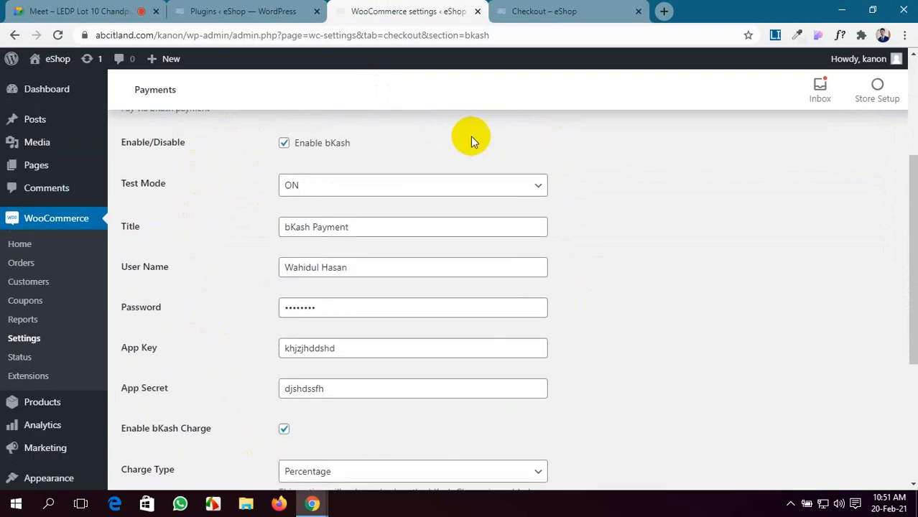
{"action": "scroll", "coordinate": [225, 342], "scroll_direction": "down", "scroll_amount": 3}
{"action": "scroll", "coordinate": [615, 316], "scroll_direction": "up", "scroll_amount": 3}
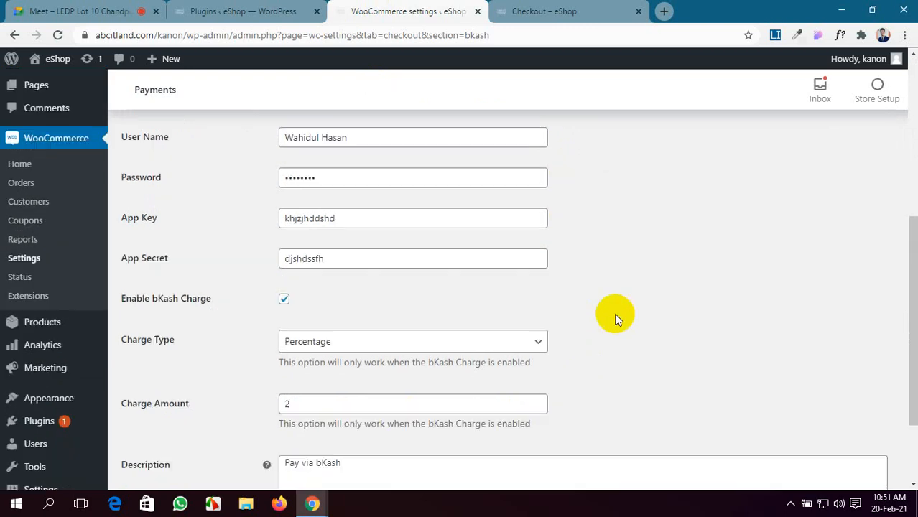
{"action": "scroll", "coordinate": [236, 359], "scroll_direction": "down", "scroll_amount": 3}
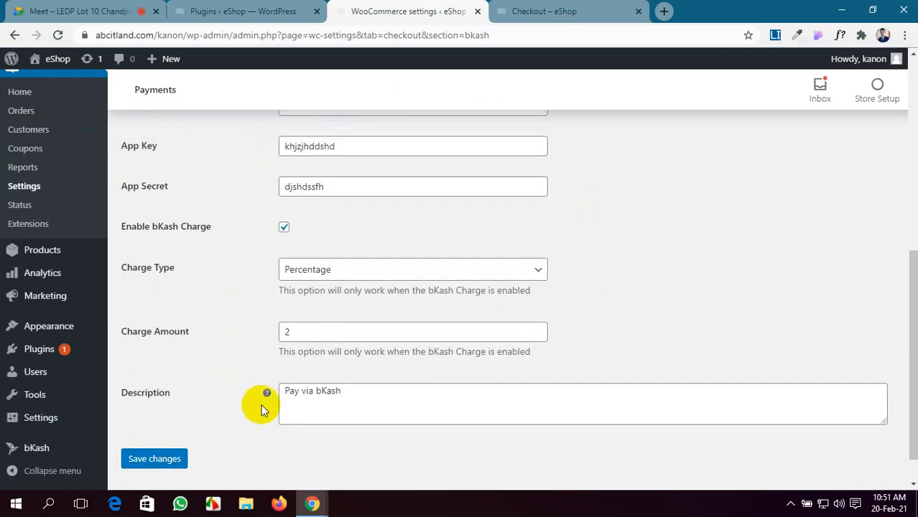
{"action": "scroll", "coordinate": [638, 321], "scroll_direction": "up", "scroll_amount": 4}
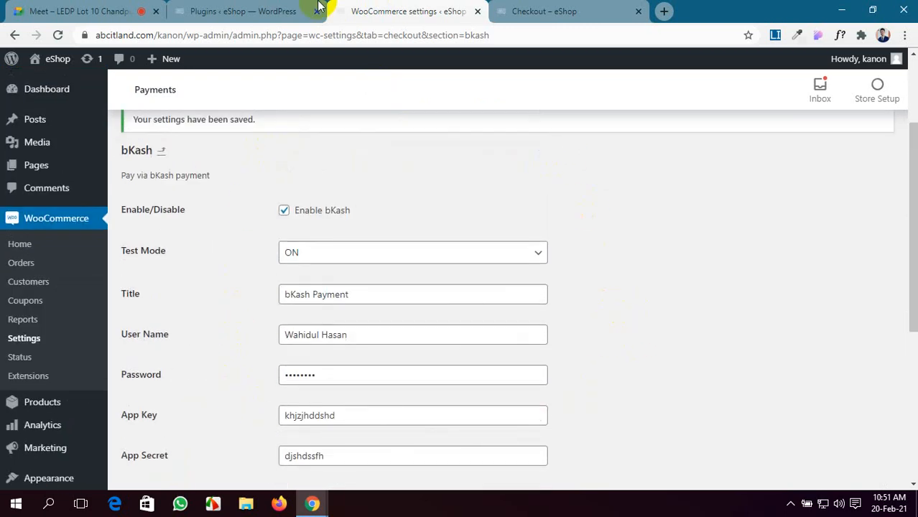
Step: Return to the payment methods list, check the Meet call, then review the Installed Plugins page
{"action": "left_click", "coordinate": [161, 151]}
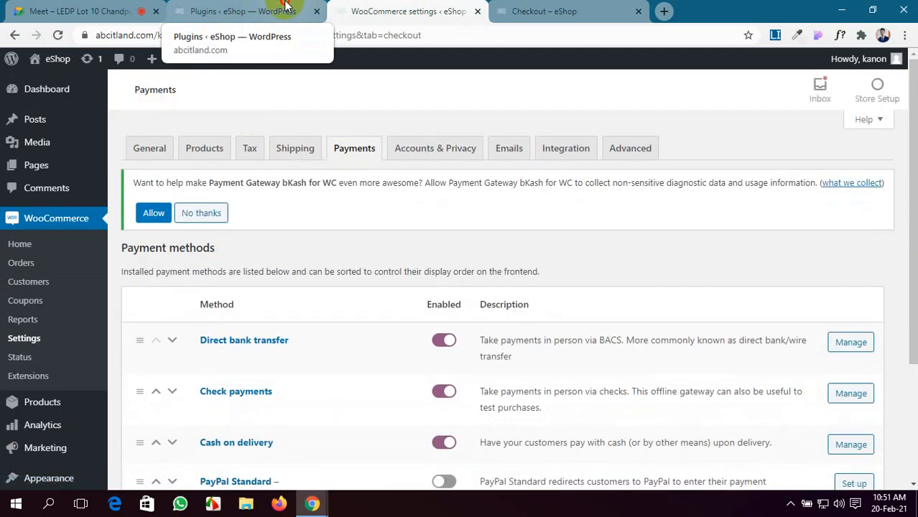
{"action": "left_click", "coordinate": [285, 9]}
{"action": "left_click", "coordinate": [415, 11]}
{"action": "left_click", "coordinate": [94, 10]}
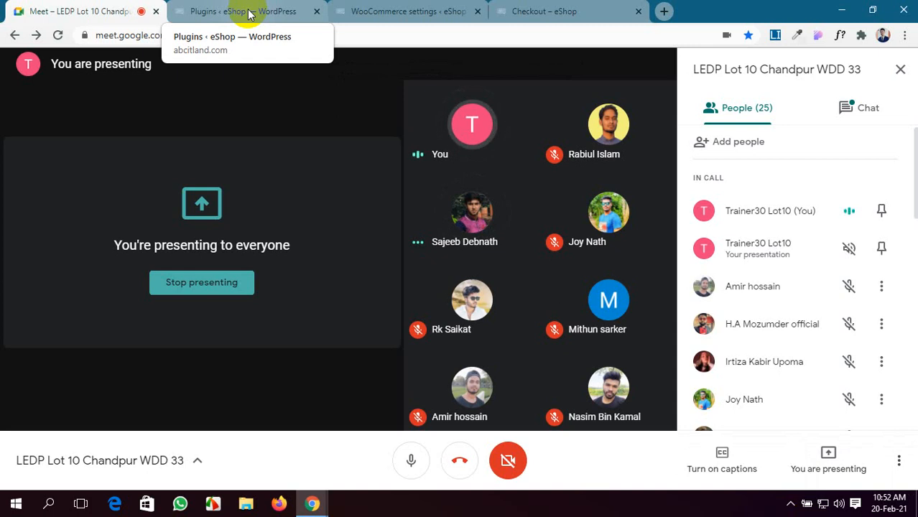
{"action": "left_click", "coordinate": [241, 11]}
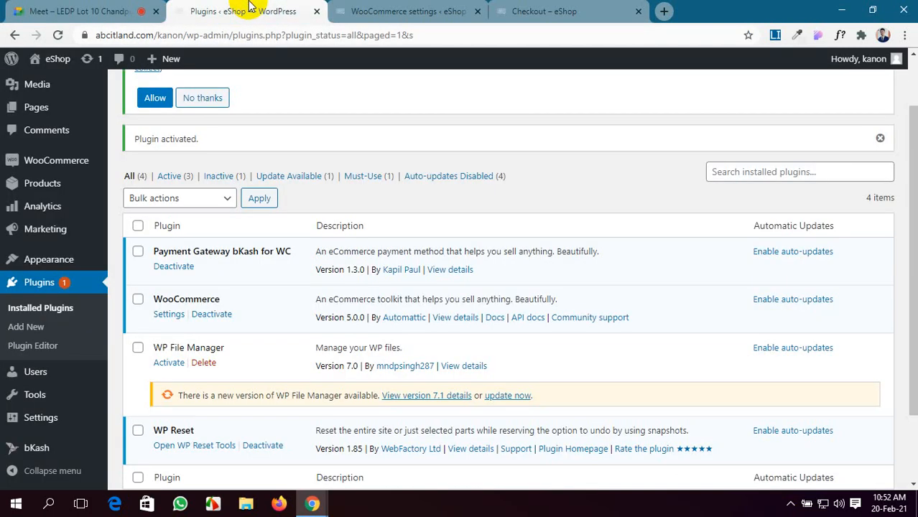
{"action": "scroll", "coordinate": [287, 281], "scroll_direction": "down", "scroll_amount": 1}
{"action": "scroll", "coordinate": [360, 272], "scroll_direction": "up", "scroll_amount": 2}
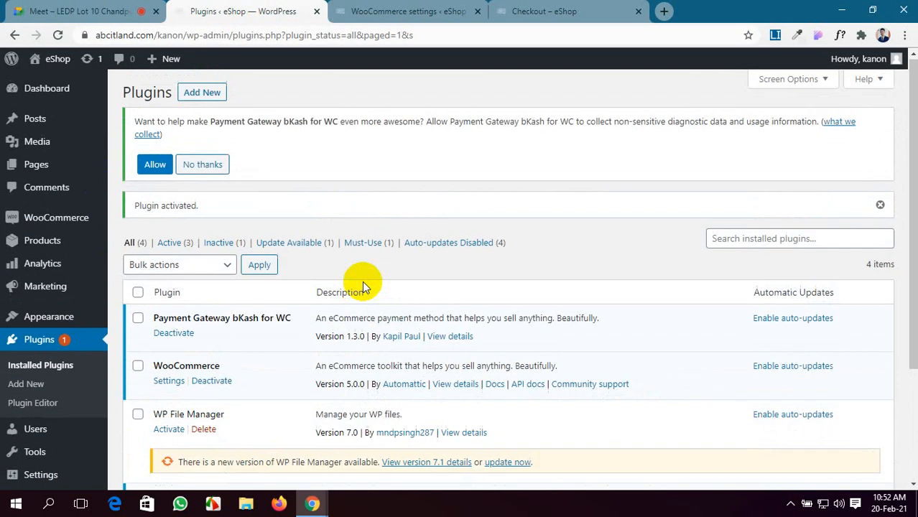
{"action": "scroll", "coordinate": [363, 282], "scroll_direction": "down", "scroll_amount": 2}
{"action": "scroll", "coordinate": [363, 282], "scroll_direction": "up", "scroll_amount": 3}
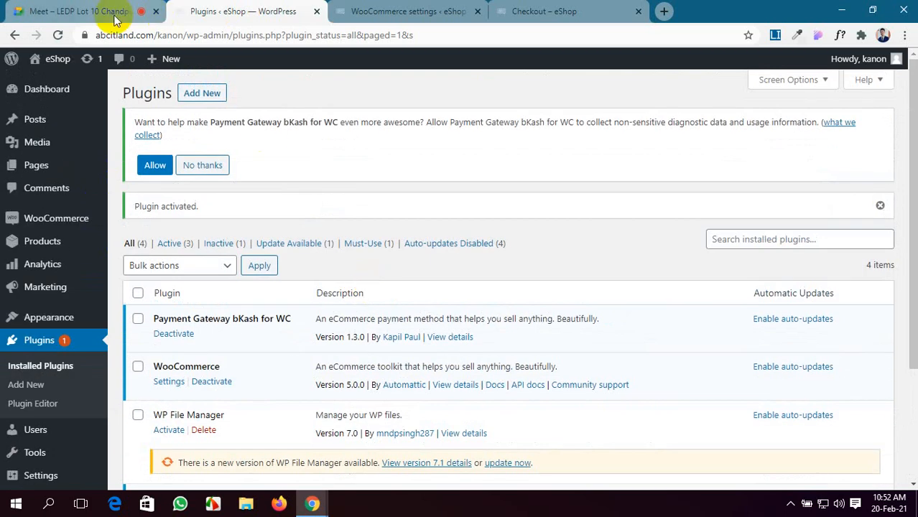
Step: Close the bKash checkout tab and the WooCommerce settings tab
{"action": "left_click", "coordinate": [459, 10]}
{"action": "left_click", "coordinate": [503, 9]}
{"action": "left_click", "coordinate": [474, 8]}
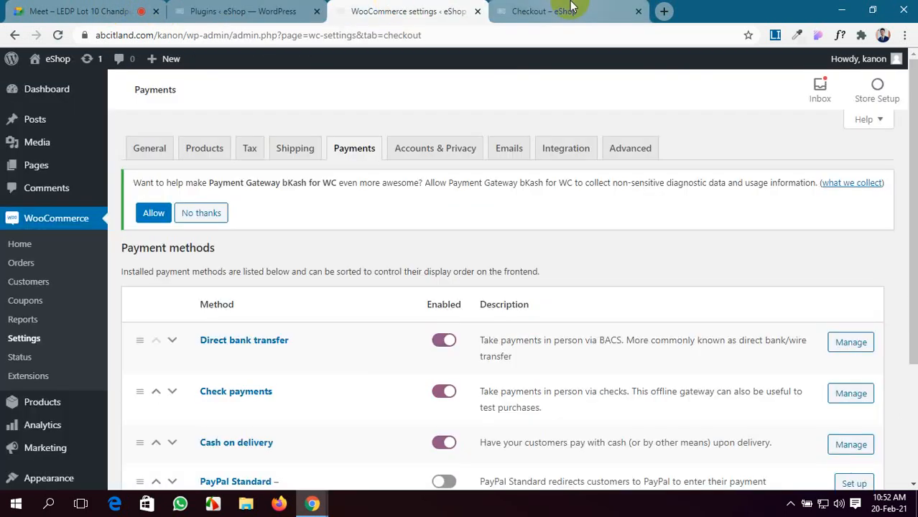
{"action": "left_click", "coordinate": [501, 7]}
{"action": "left_click", "coordinate": [790, 181]}
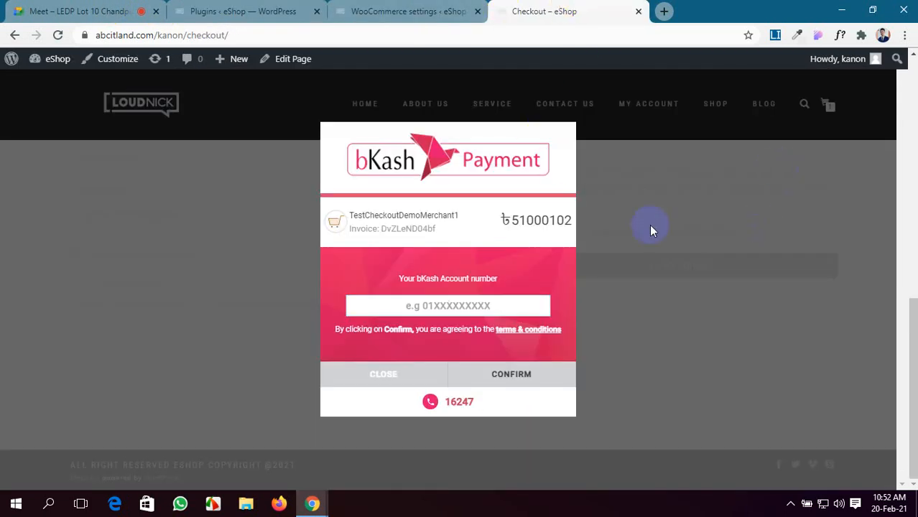
{"action": "left_click", "coordinate": [638, 11]}
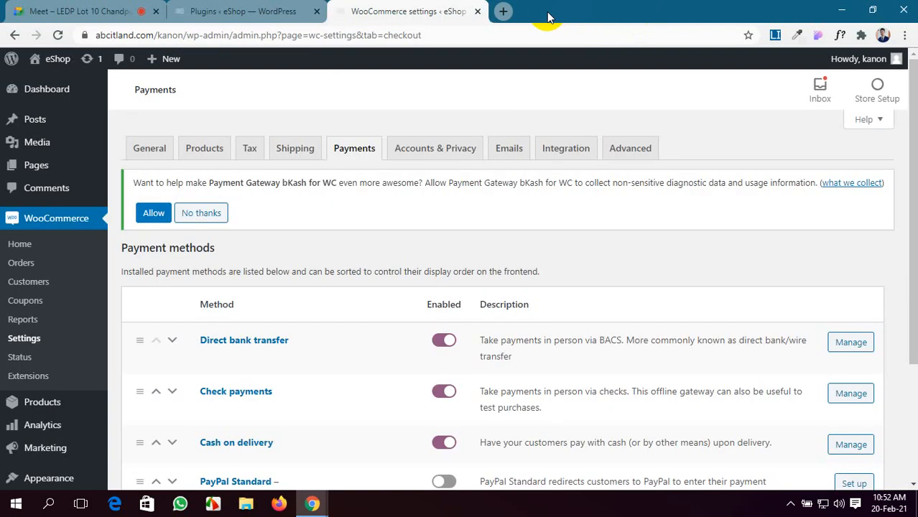
{"action": "left_click", "coordinate": [477, 11]}
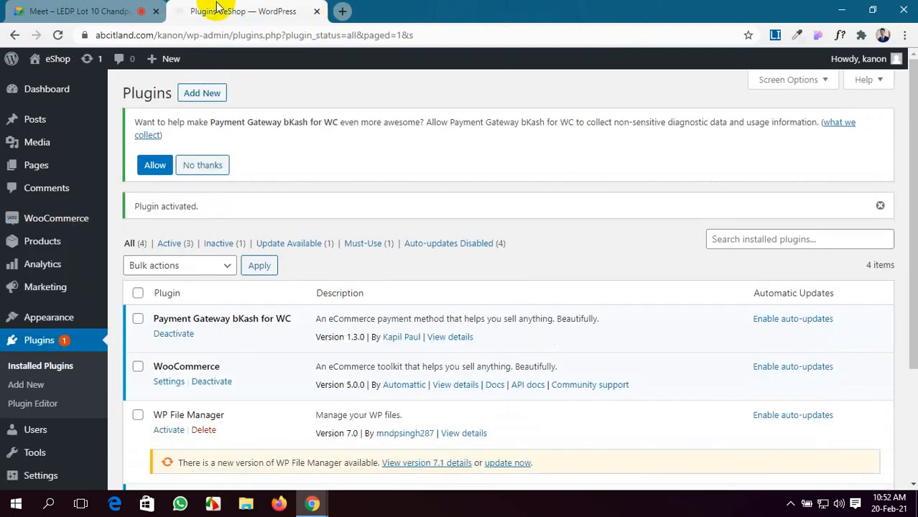
{"action": "mouse_move", "coordinate": [45, 234]}
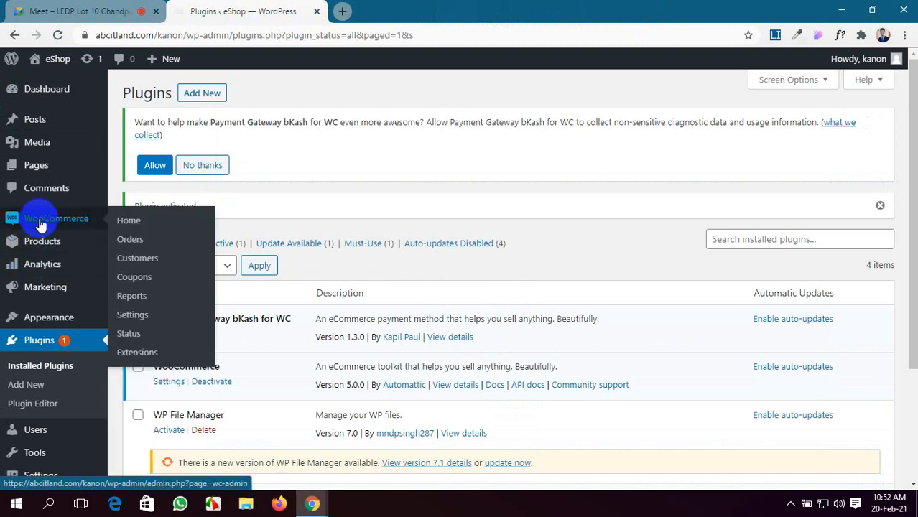
Step: Go from the WooCommerce home to the empty Coupons list, briefly checking the Meet call
{"action": "left_click", "coordinate": [41, 225]}
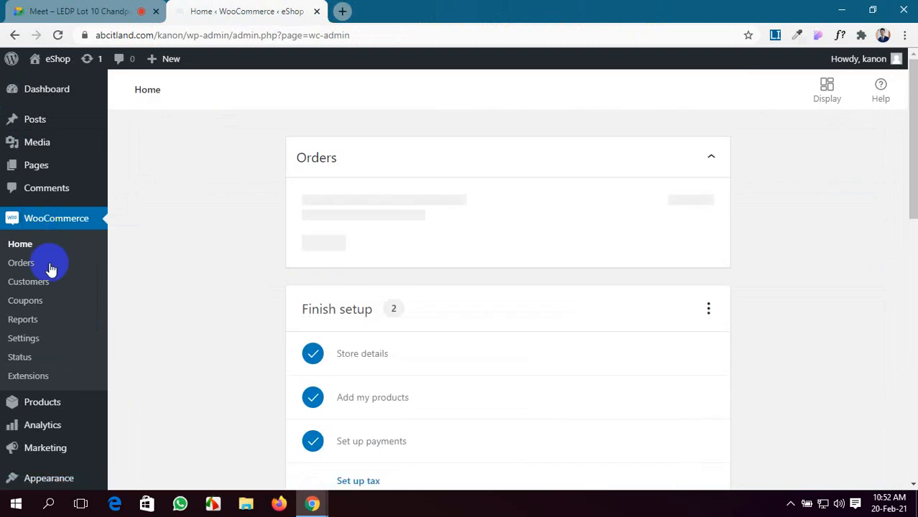
{"action": "left_click", "coordinate": [26, 303]}
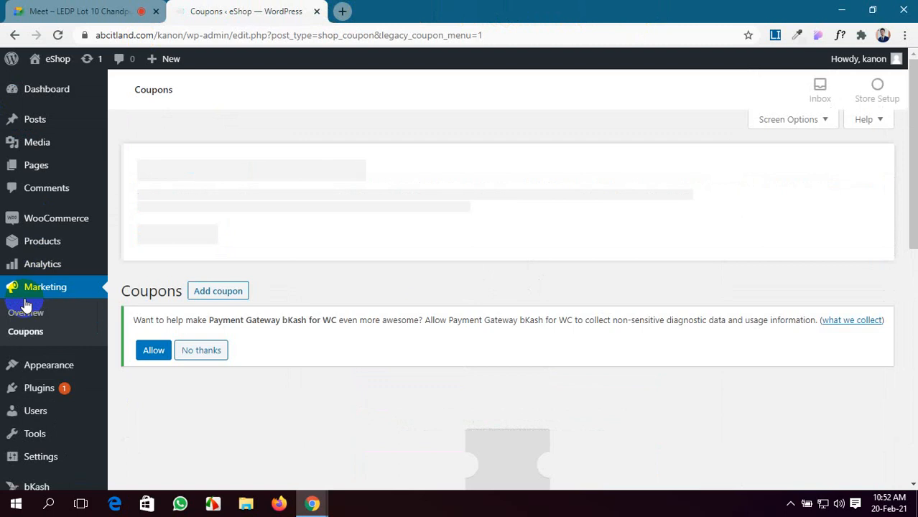
{"action": "scroll", "coordinate": [615, 321], "scroll_direction": "down", "scroll_amount": 5}
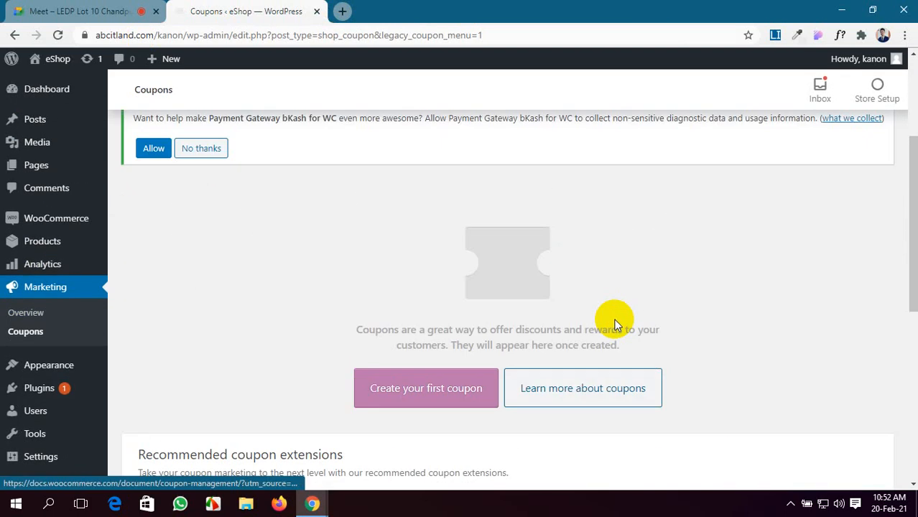
{"action": "scroll", "coordinate": [615, 321], "scroll_direction": "down", "scroll_amount": 4}
{"action": "left_click", "coordinate": [9, 6]}
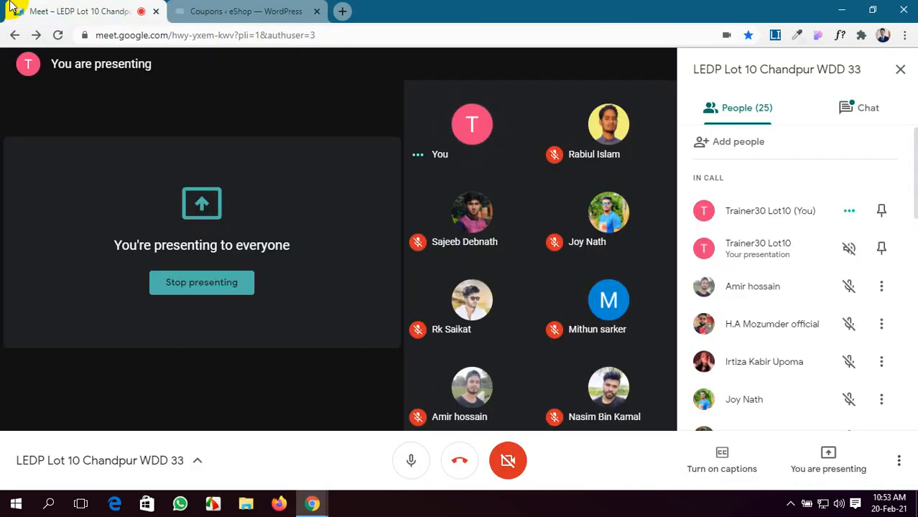
{"action": "left_click", "coordinate": [255, 9]}
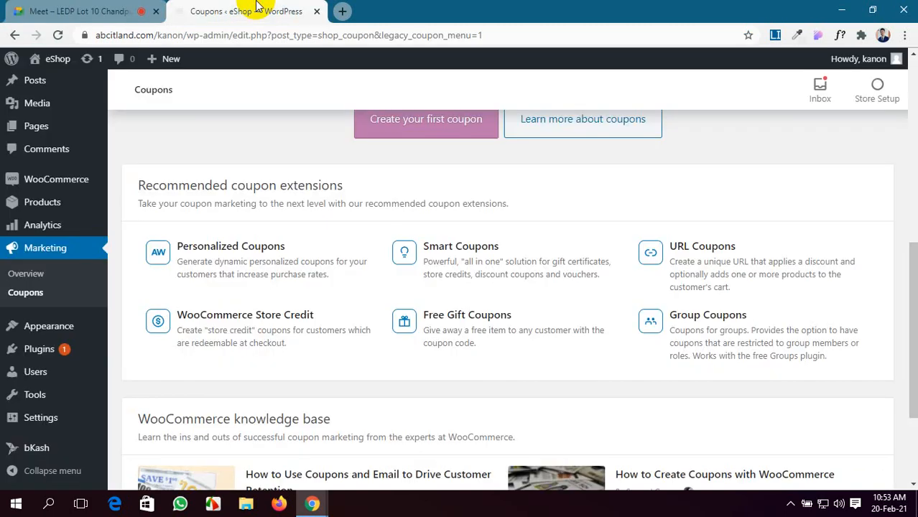
{"action": "scroll", "coordinate": [488, 255], "scroll_direction": "down", "scroll_amount": 2}
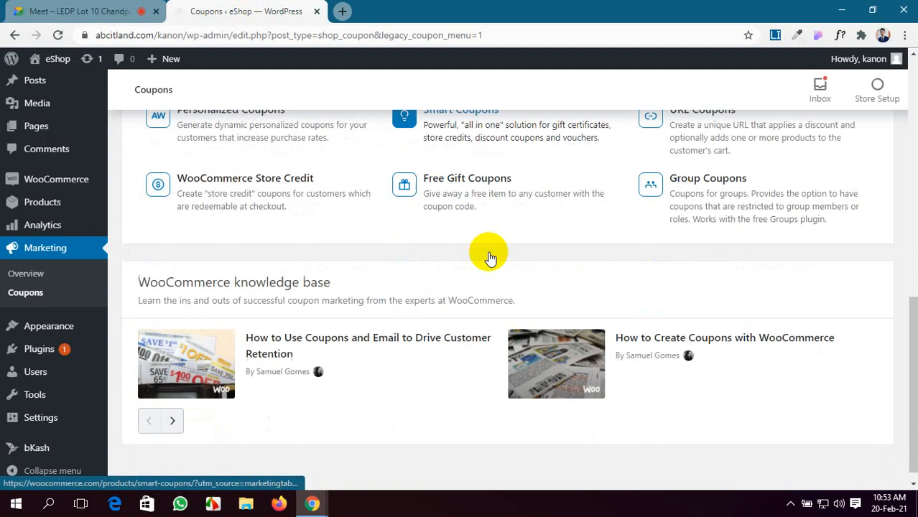
{"action": "scroll", "coordinate": [476, 257], "scroll_direction": "up", "scroll_amount": 4}
Step: Create a new coupon titled 'International Mothers Language Day', fixing spelling and capitalisation
{"action": "left_click", "coordinate": [473, 252]}
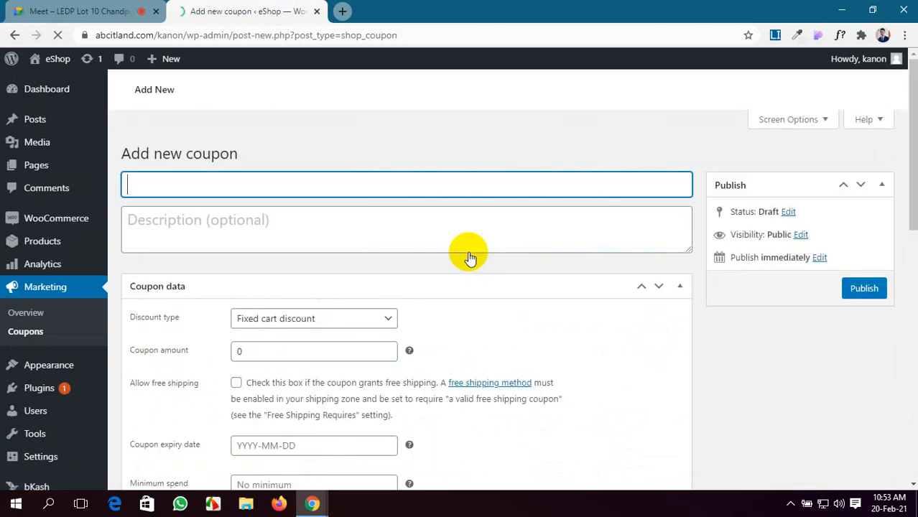
{"action": "scroll", "coordinate": [195, 288], "scroll_direction": "down", "scroll_amount": 2}
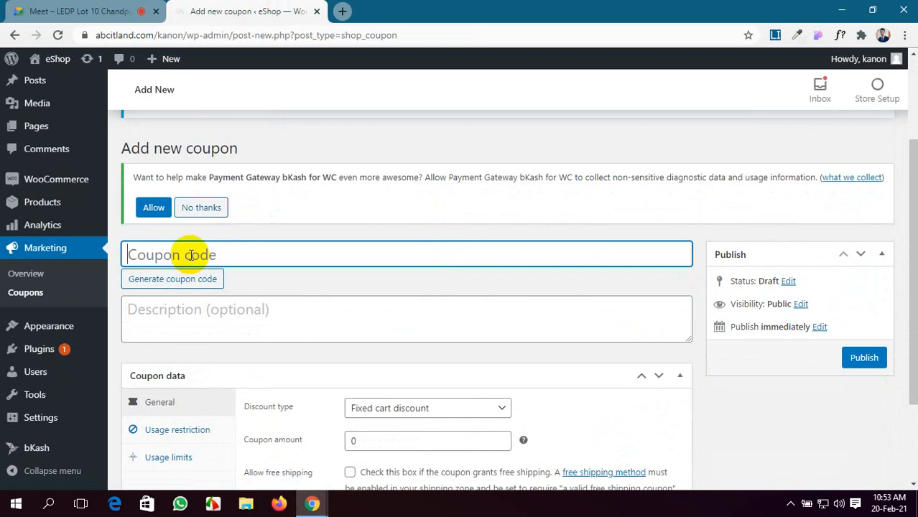
{"action": "left_click", "coordinate": [191, 255]}
{"action": "type", "text": "Internation"}
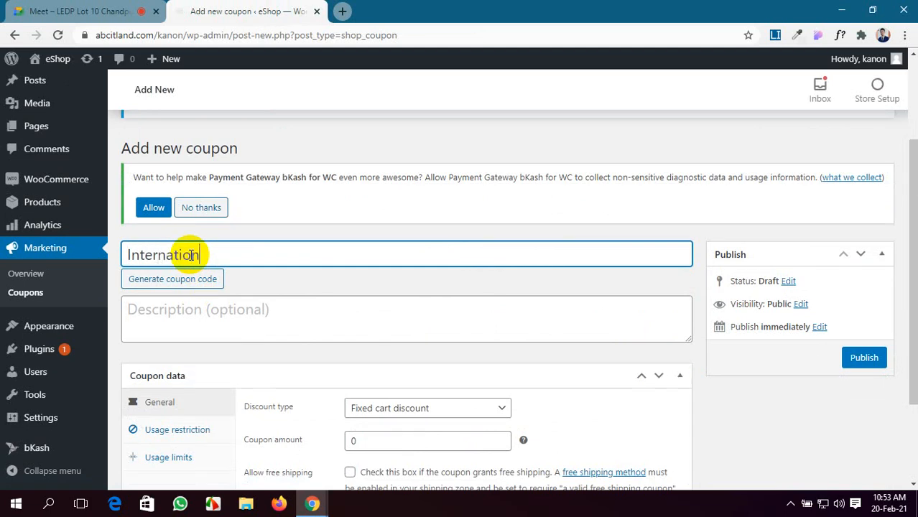
{"action": "right_click", "coordinate": [192, 255]}
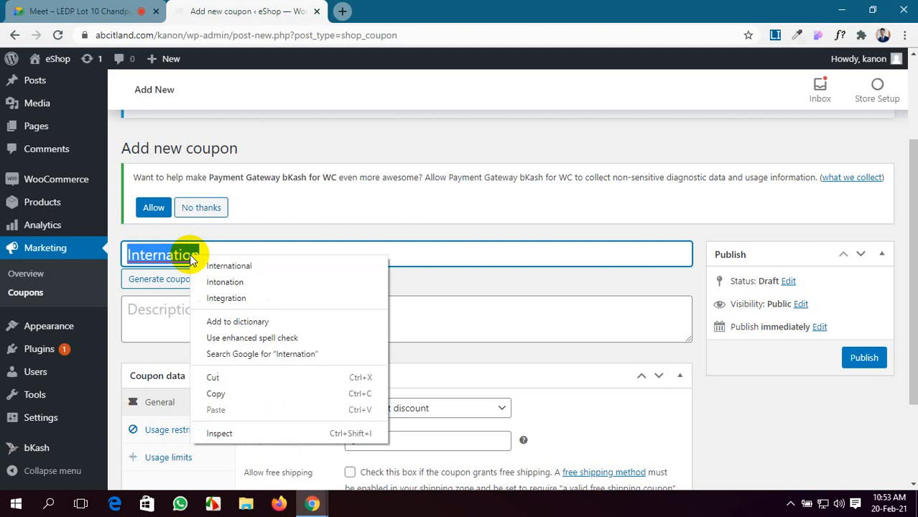
{"action": "left_click", "coordinate": [210, 265]}
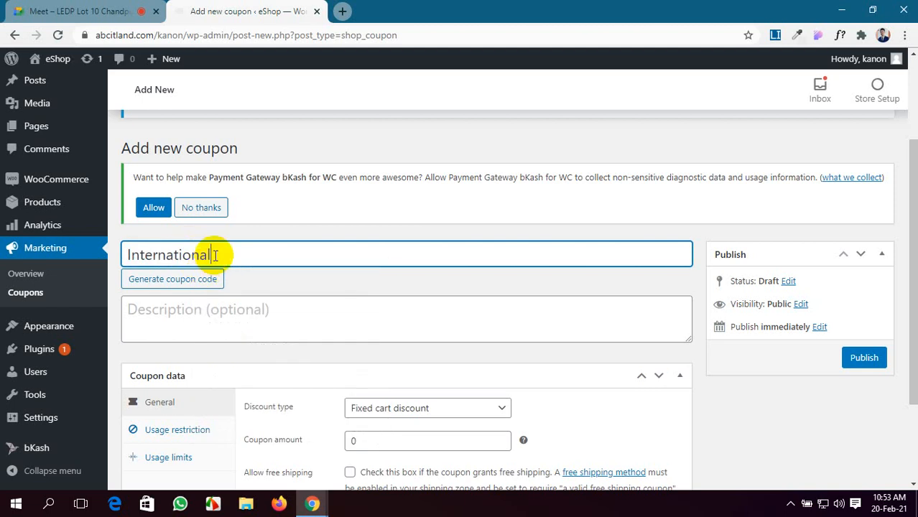
{"action": "type", "text": "Mothers l"}
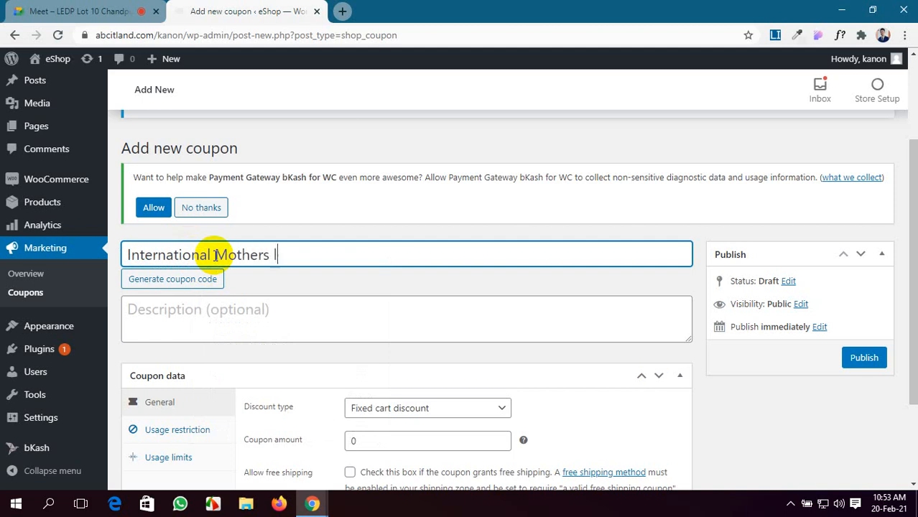
{"action": "type", "text": "anguage "}
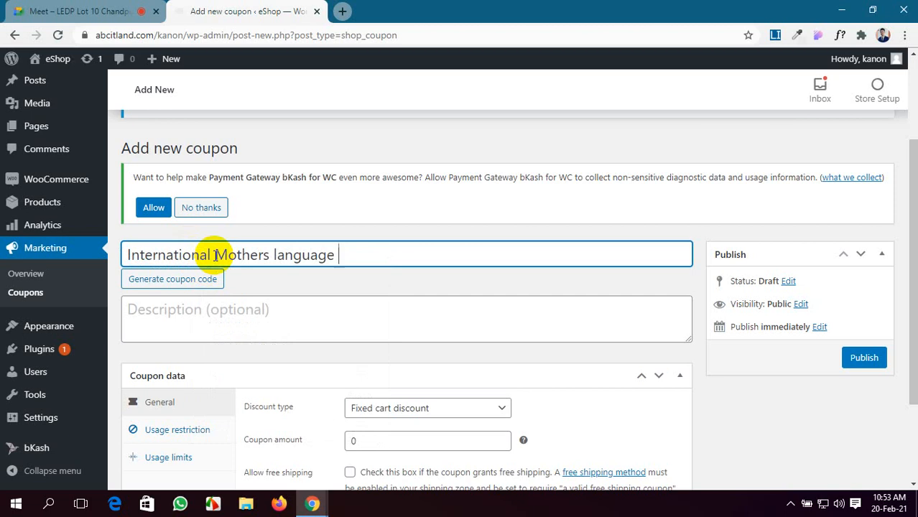
{"action": "type", "text": "Day"}
{"action": "left_click", "coordinate": [278, 254]}
{"action": "key", "text": "BackSpace"}
{"action": "type", "text": "L"}
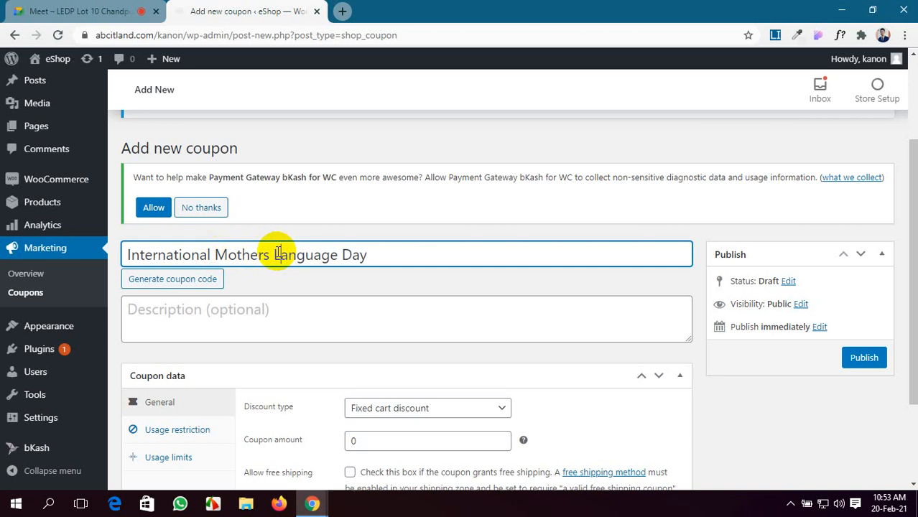
Step: Place the cursor in the coupon's Description (optional) box
{"action": "scroll", "coordinate": [436, 254], "scroll_direction": "down", "scroll_amount": 1}
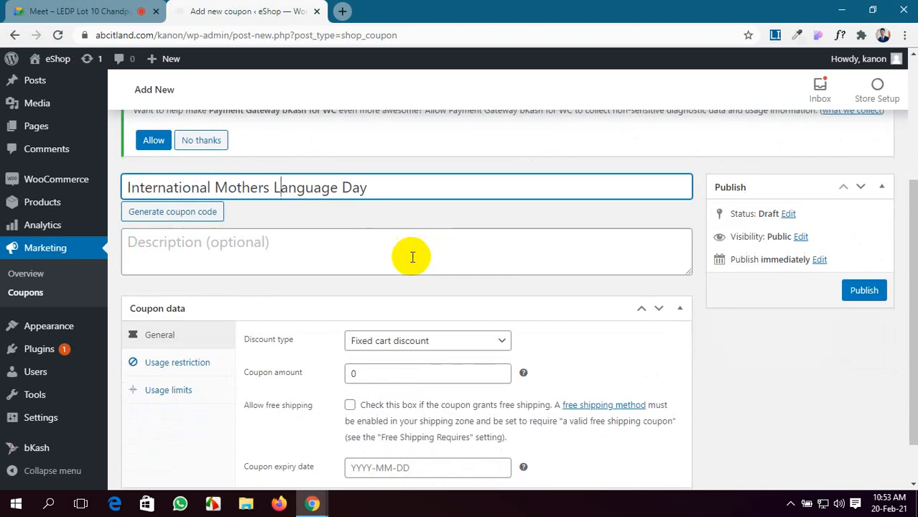
{"action": "left_click", "coordinate": [338, 258]}
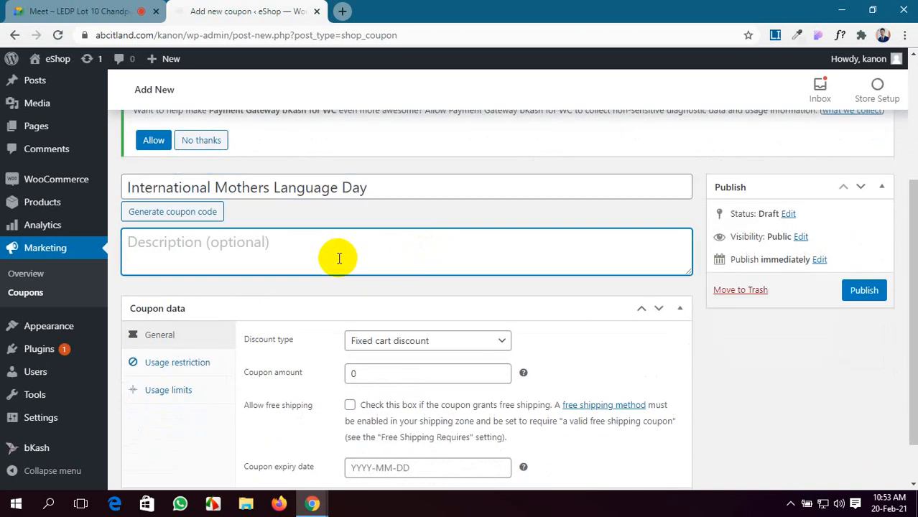
{"action": "scroll", "coordinate": [309, 348], "scroll_direction": "down", "scroll_amount": 1}
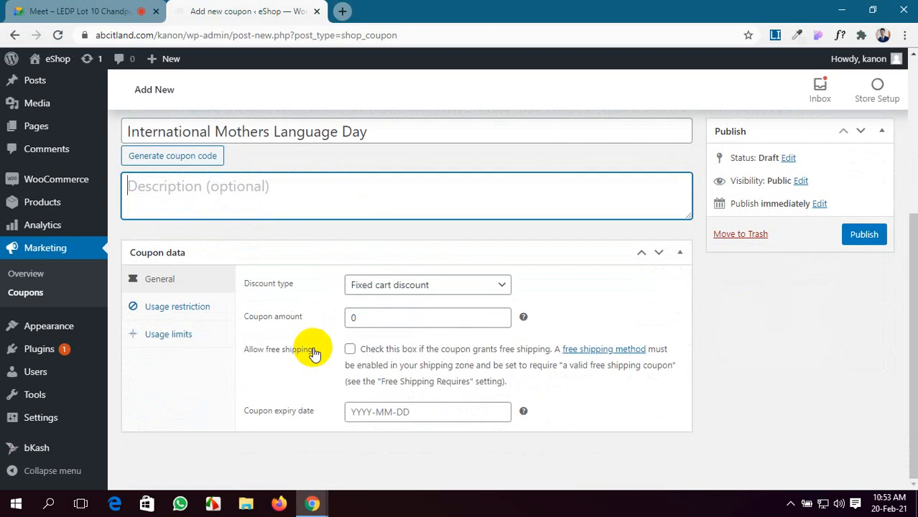
{"action": "scroll", "coordinate": [309, 348], "scroll_direction": "up", "scroll_amount": 1}
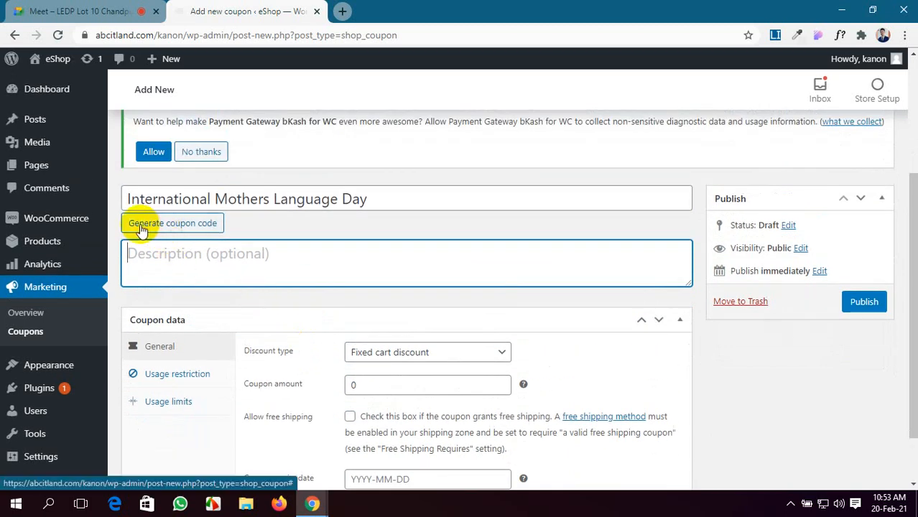
Step: Replace the title with the generated coupon code NAG58TFJ
{"action": "left_click", "coordinate": [186, 230]}
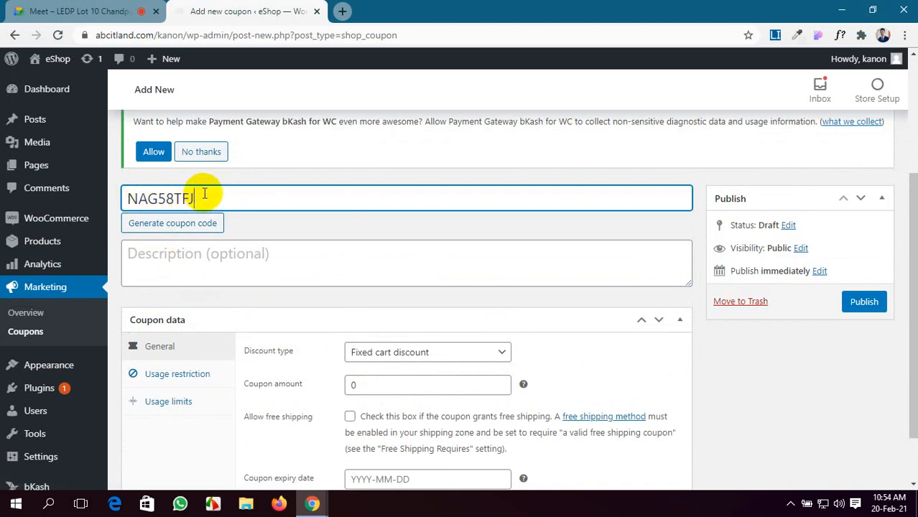
{"action": "scroll", "coordinate": [204, 192], "scroll_direction": "down", "scroll_amount": 1}
{"action": "scroll", "coordinate": [205, 192], "scroll_direction": "up", "scroll_amount": 1}
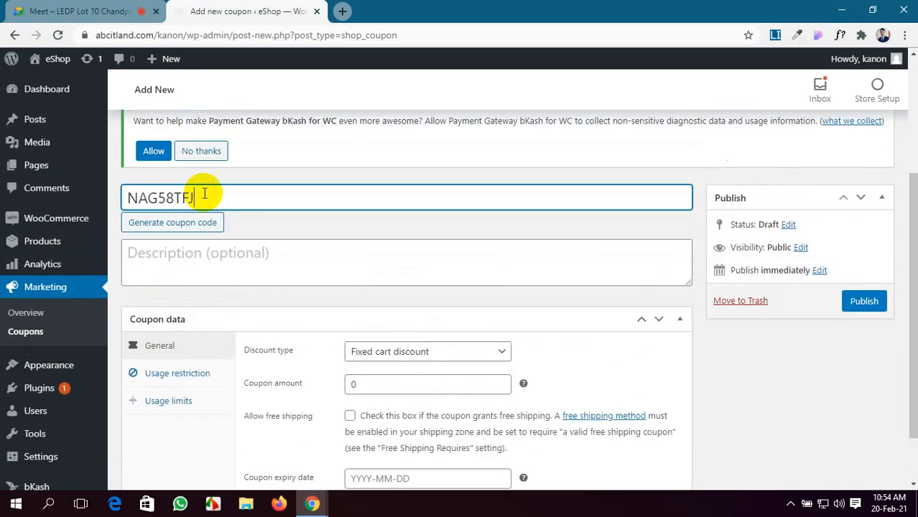
{"action": "scroll", "coordinate": [310, 320], "scroll_direction": "down", "scroll_amount": 1}
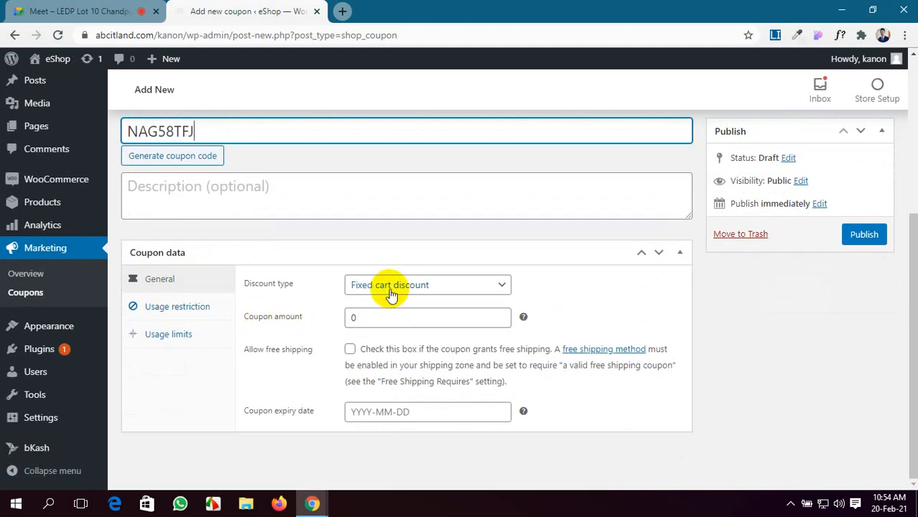
Step: After trying each discount type, set Fixed cart discount with a coupon amount of 200
{"action": "left_click", "coordinate": [466, 286]}
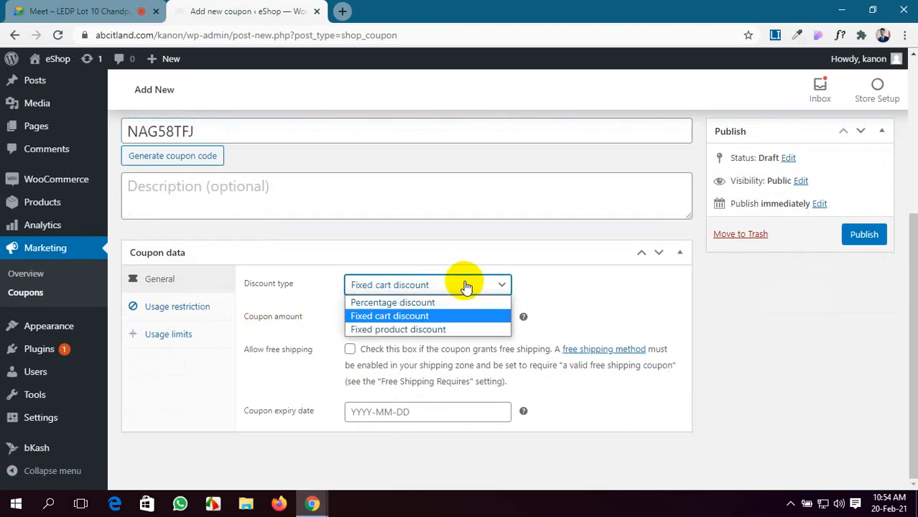
{"action": "left_click", "coordinate": [474, 302]}
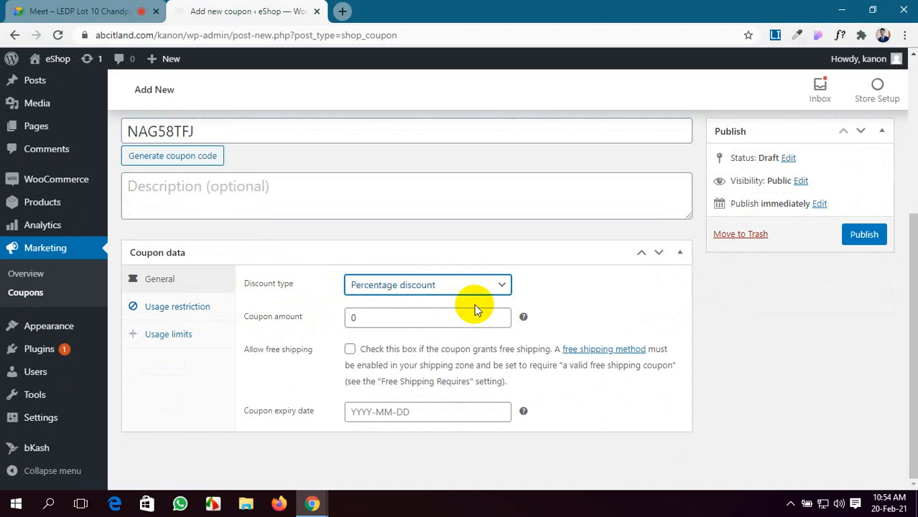
{"action": "left_click", "coordinate": [457, 286]}
{"action": "left_click", "coordinate": [455, 316]}
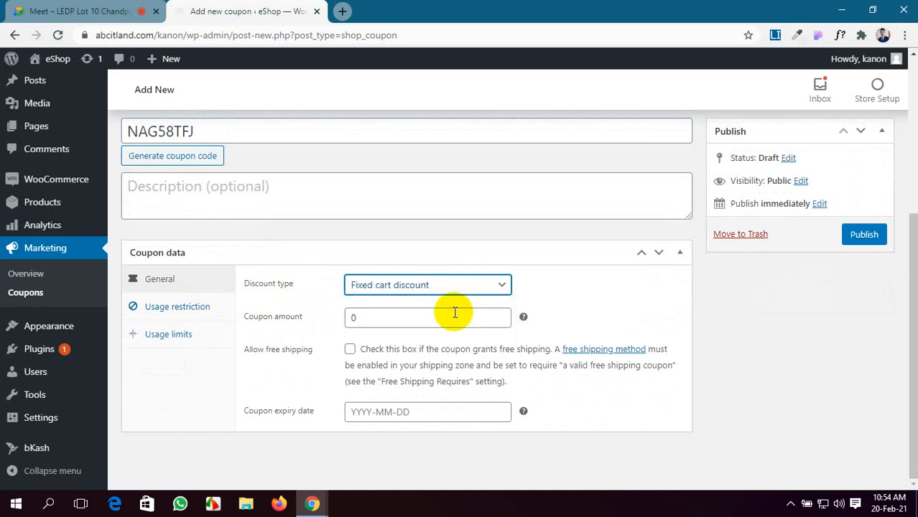
{"action": "left_click", "coordinate": [469, 288]}
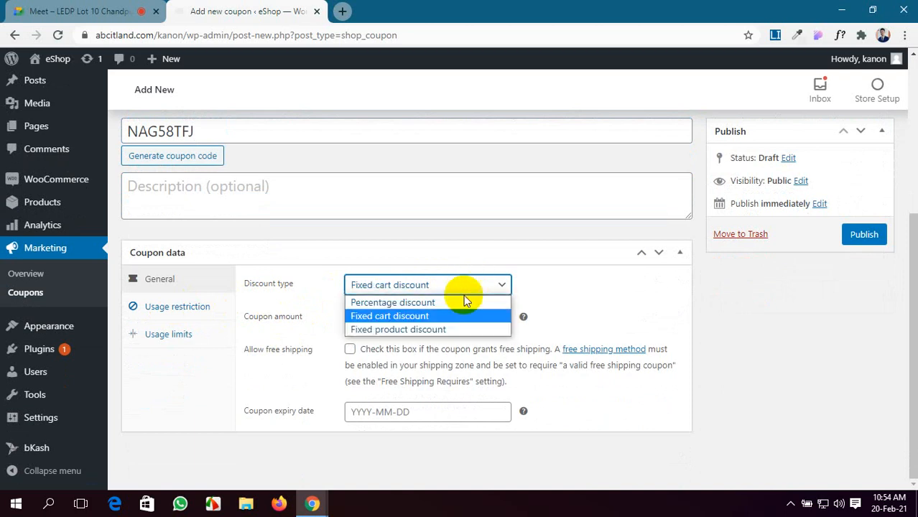
{"action": "left_click", "coordinate": [453, 332]}
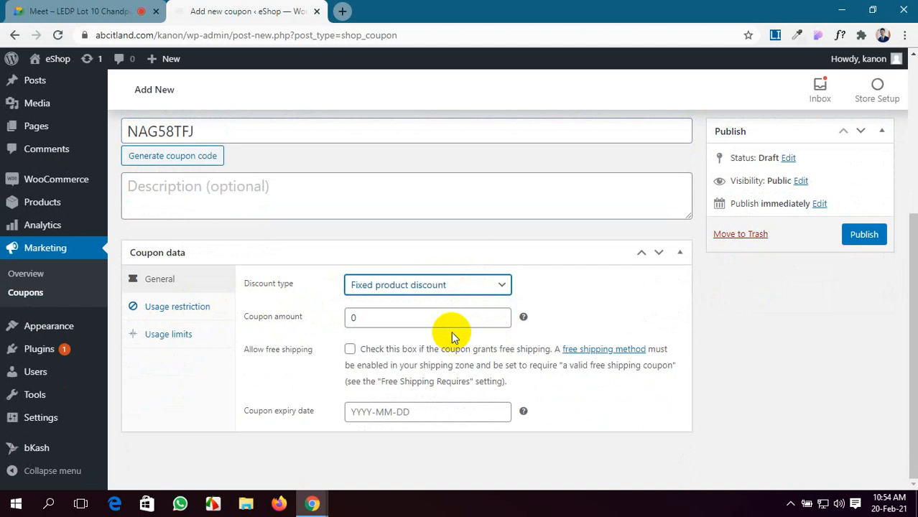
{"action": "left_click", "coordinate": [467, 285]}
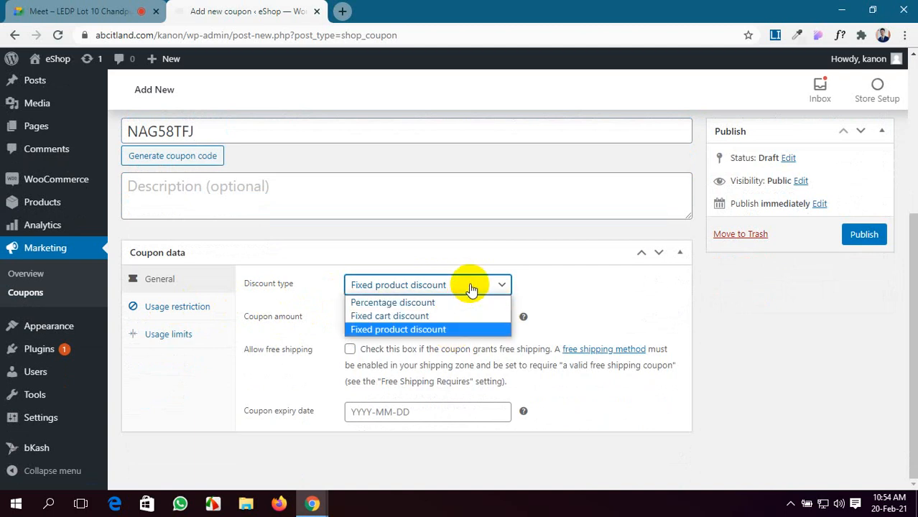
{"action": "left_click", "coordinate": [450, 302]}
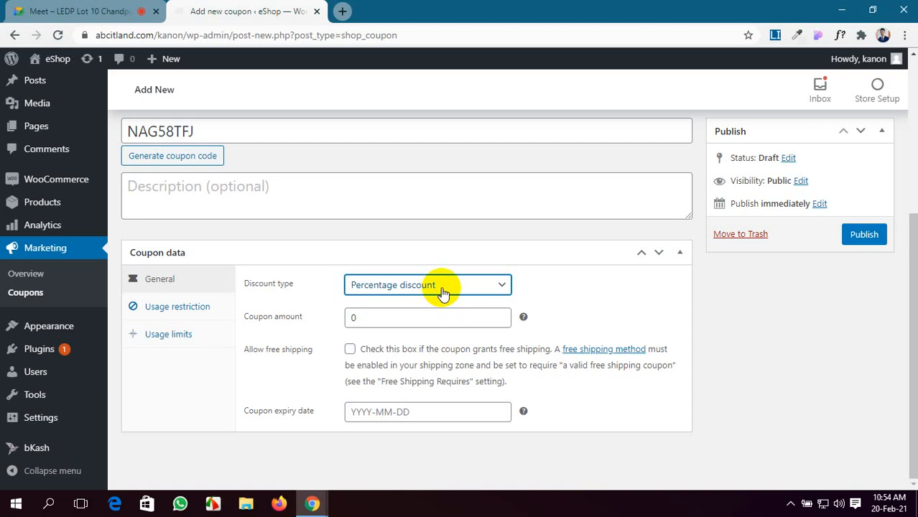
{"action": "left_click", "coordinate": [444, 294]}
{"action": "left_click", "coordinate": [447, 314]}
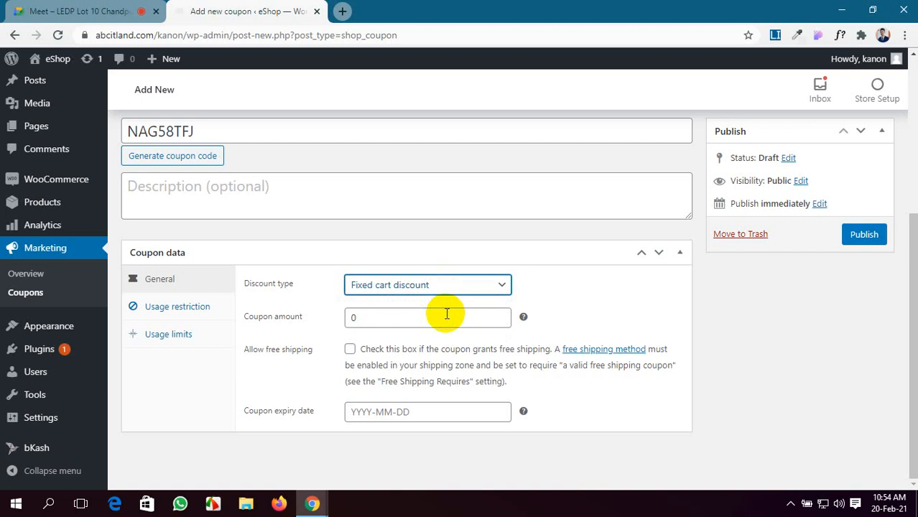
{"action": "double_click", "coordinate": [352, 318]}
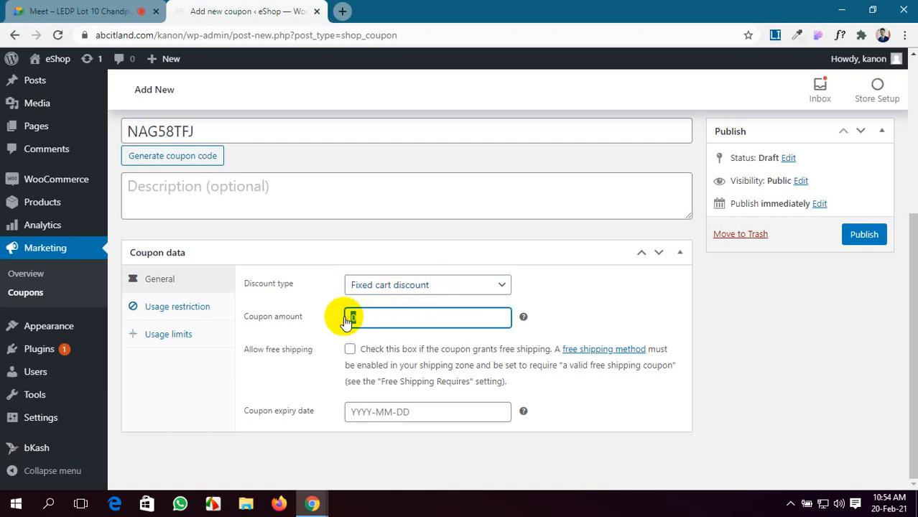
{"action": "type", "text": "200"}
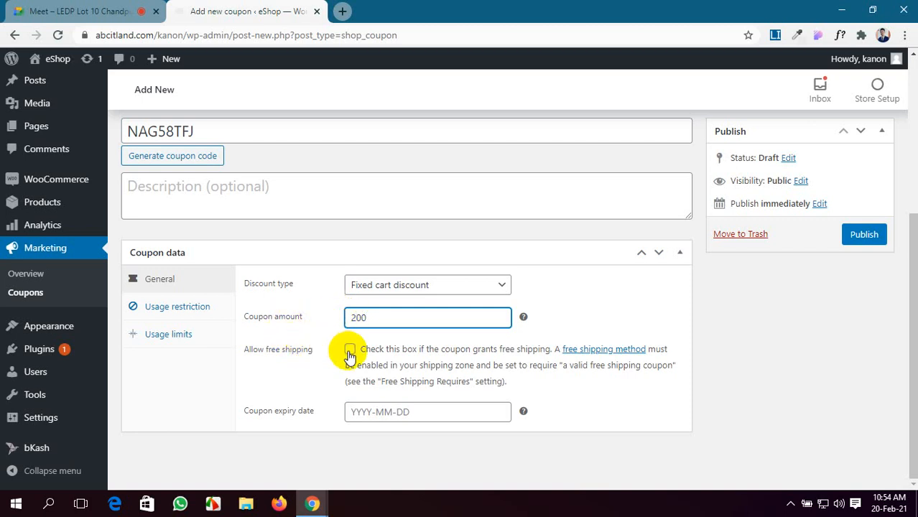
Step: Allow free shipping and set the coupon to expire on 2021-02-21
{"action": "left_click", "coordinate": [349, 350]}
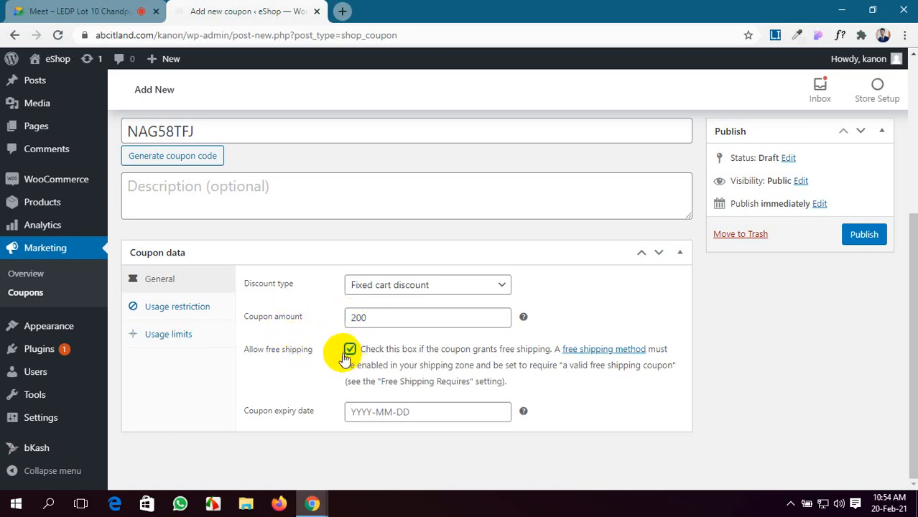
{"action": "left_click", "coordinate": [369, 415]}
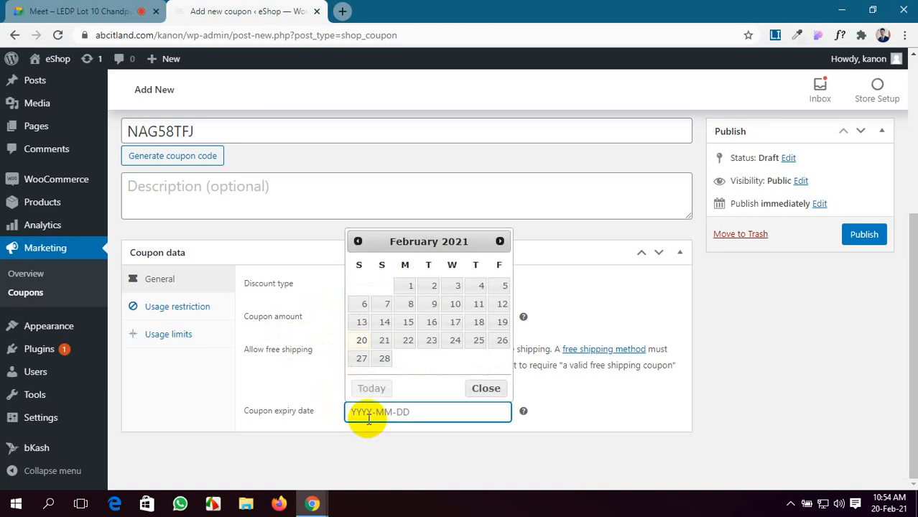
{"action": "left_click", "coordinate": [383, 343]}
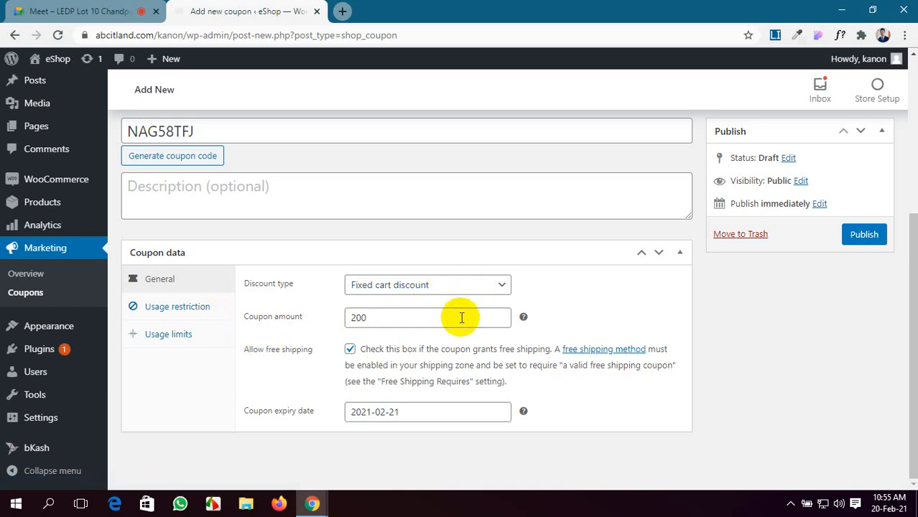
{"action": "left_click", "coordinate": [136, 309]}
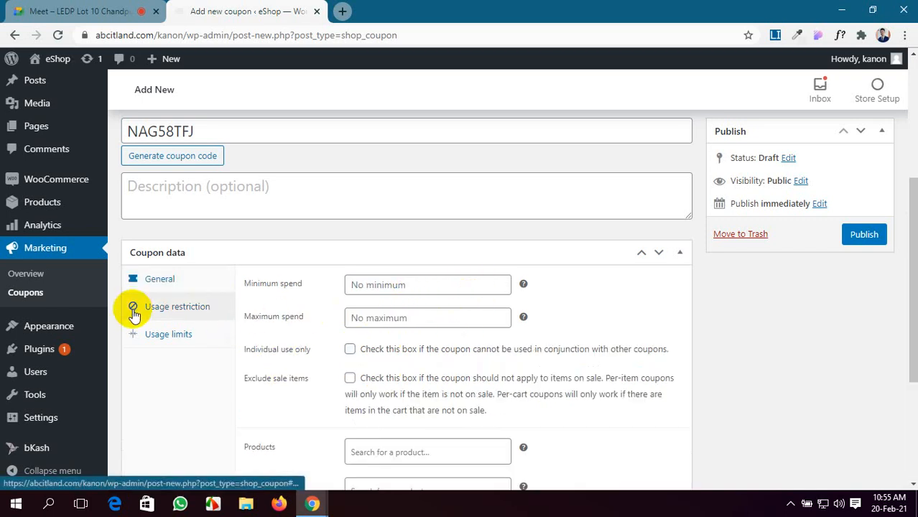
Step: Set the coupon's minimum spend to 5000
{"action": "left_click", "coordinate": [385, 285]}
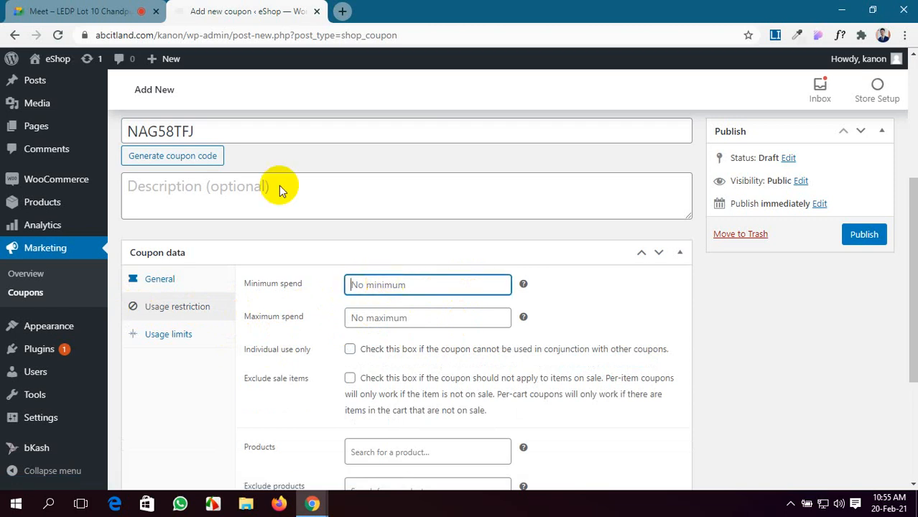
{"action": "left_click", "coordinate": [63, 8]}
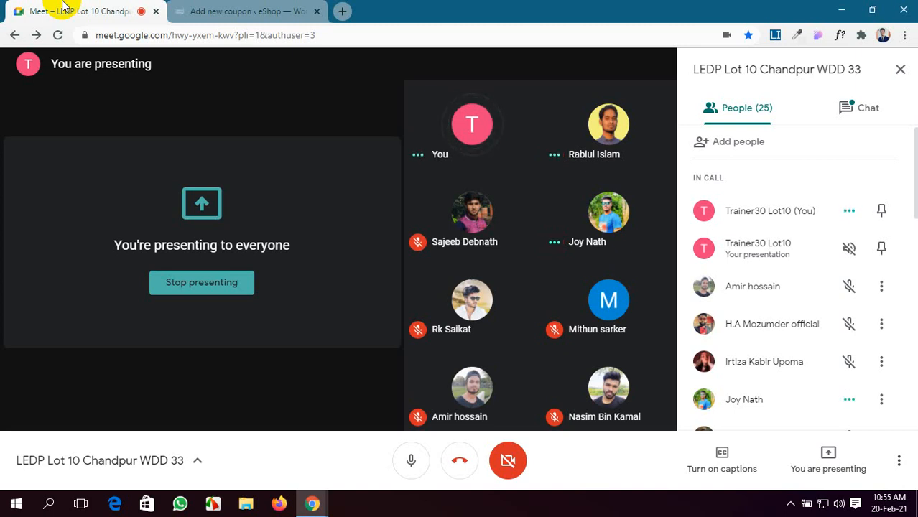
{"action": "left_click", "coordinate": [259, 9]}
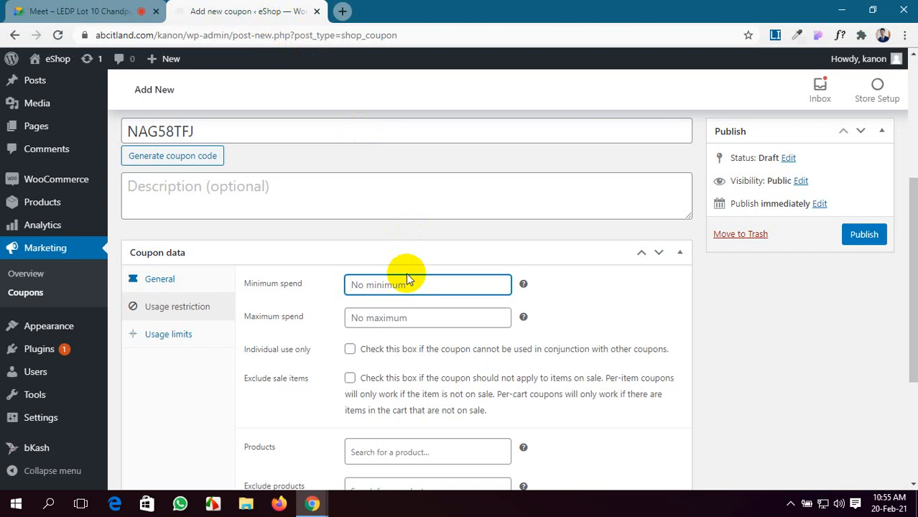
{"action": "type", "text": "5000"}
{"action": "left_click", "coordinate": [451, 318]}
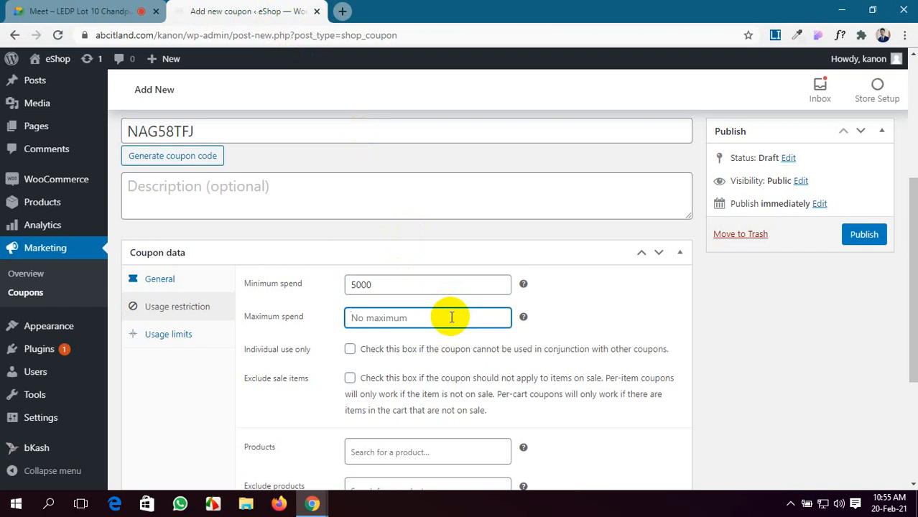
{"action": "scroll", "coordinate": [451, 317], "scroll_direction": "down", "scroll_amount": 1}
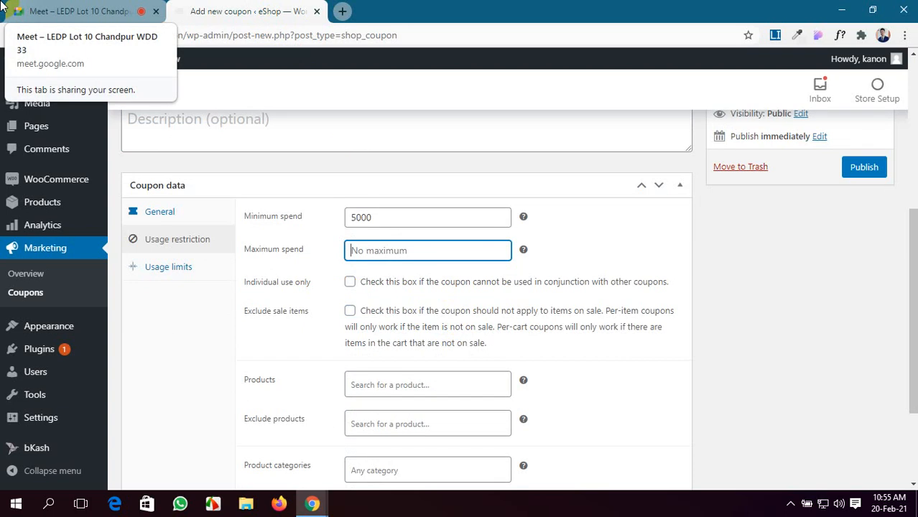
{"action": "left_click", "coordinate": [79, 11]}
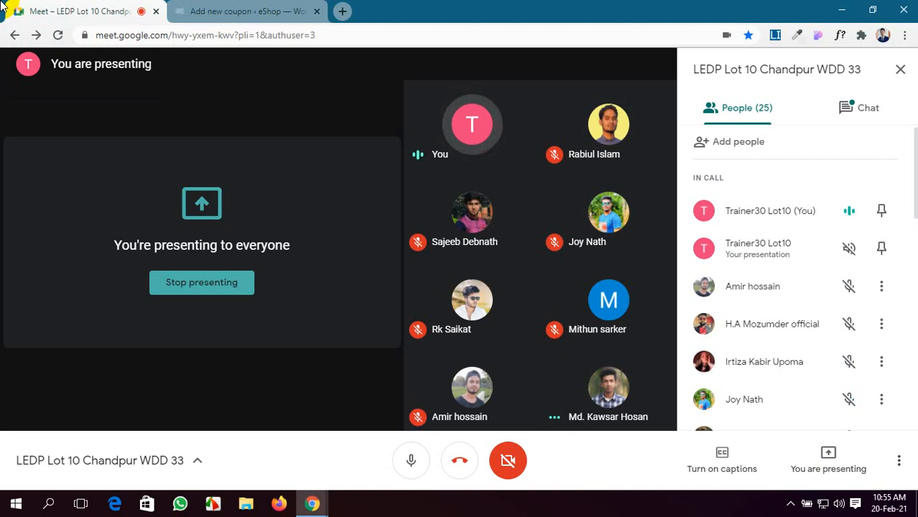
{"action": "left_click", "coordinate": [205, 10]}
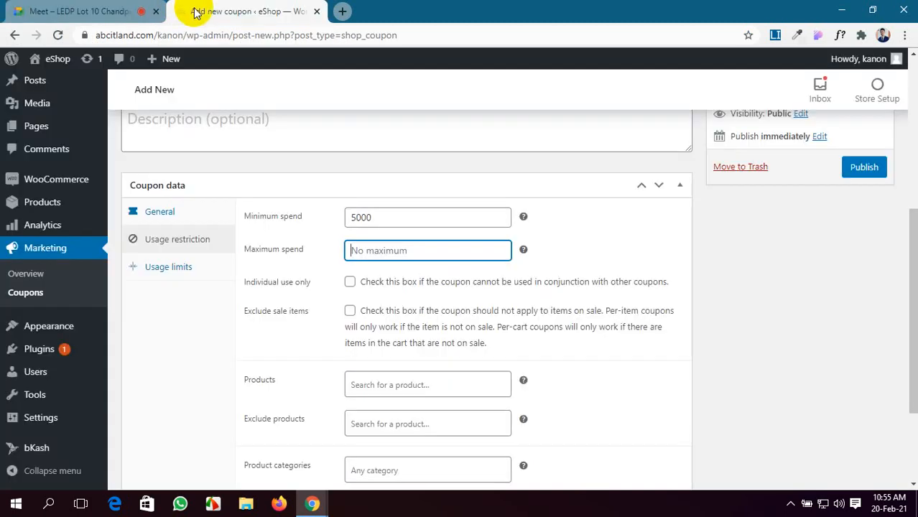
Step: Make the coupon individual use only and exclude sale items
{"action": "left_click", "coordinate": [350, 282]}
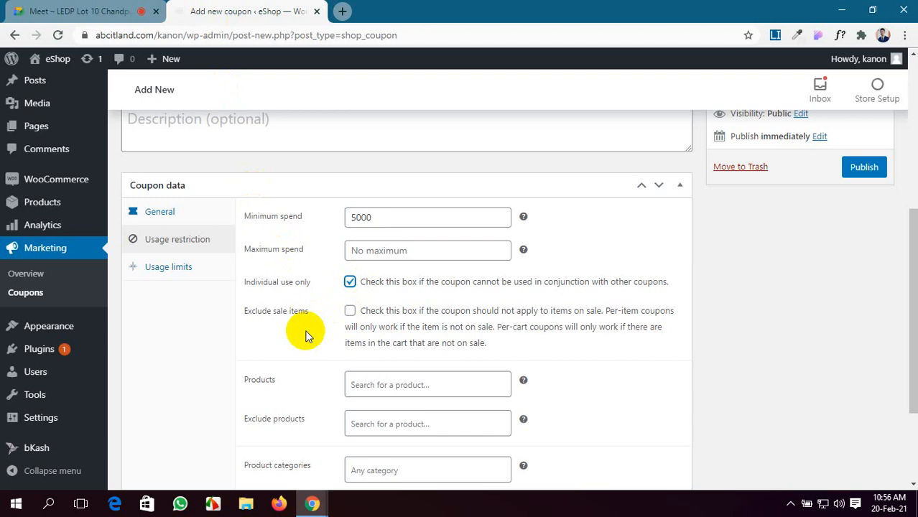
{"action": "left_click", "coordinate": [350, 311]}
{"action": "scroll", "coordinate": [316, 388], "scroll_direction": "down", "scroll_amount": 1}
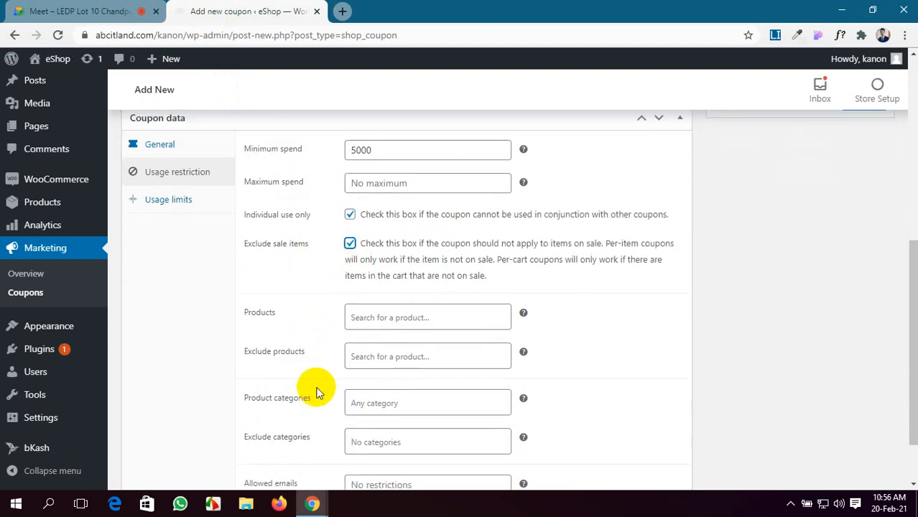
{"action": "left_click", "coordinate": [423, 317]}
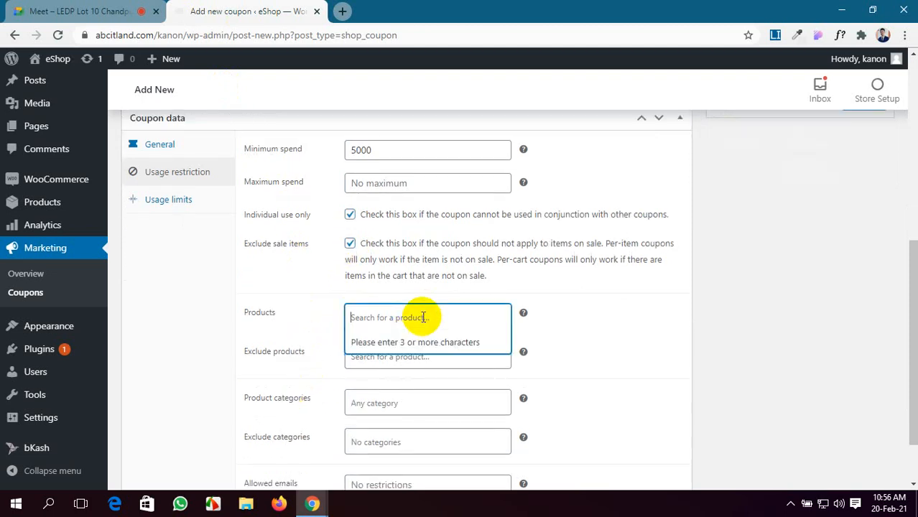
Step: Open the eShop storefront in a new tab via Visit Store
{"action": "mouse_move", "coordinate": [13, 58]}
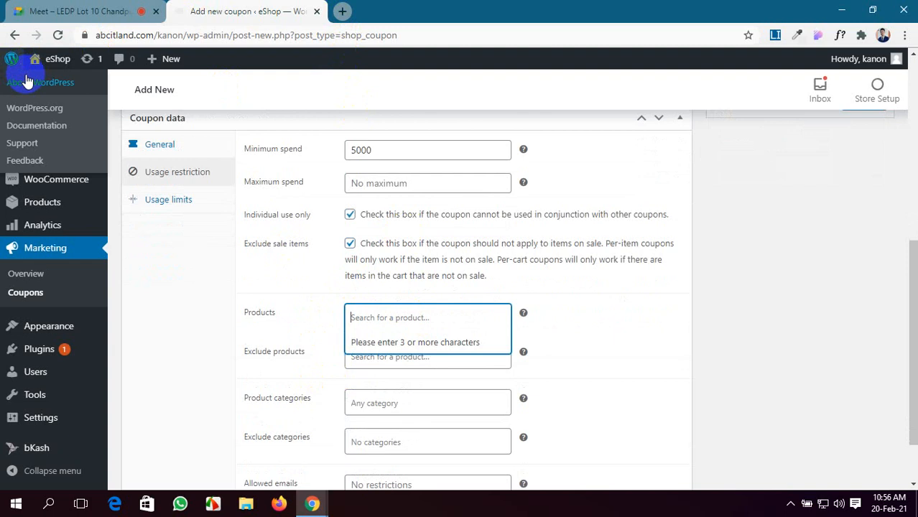
{"action": "mouse_move", "coordinate": [57, 74]}
{"action": "left_click", "coordinate": [56, 88]}
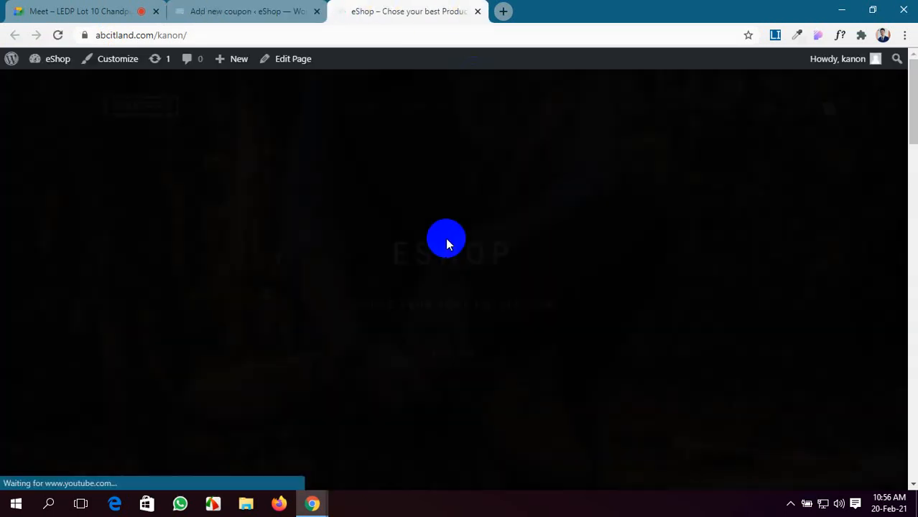
Step: Open the BLUE SWEATER product page, select its title, and return to the coupon form
{"action": "scroll", "coordinate": [615, 307], "scroll_direction": "down", "scroll_amount": 10}
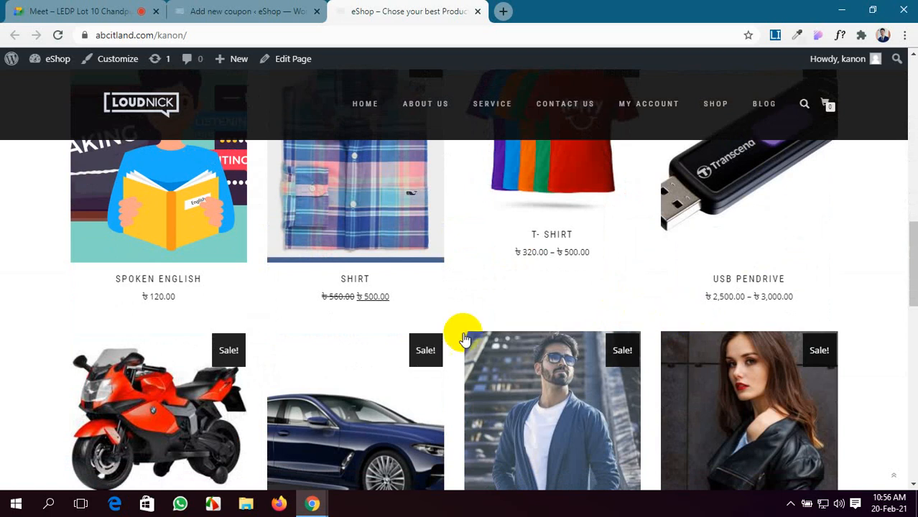
{"action": "scroll", "coordinate": [280, 366], "scroll_direction": "down", "scroll_amount": 3}
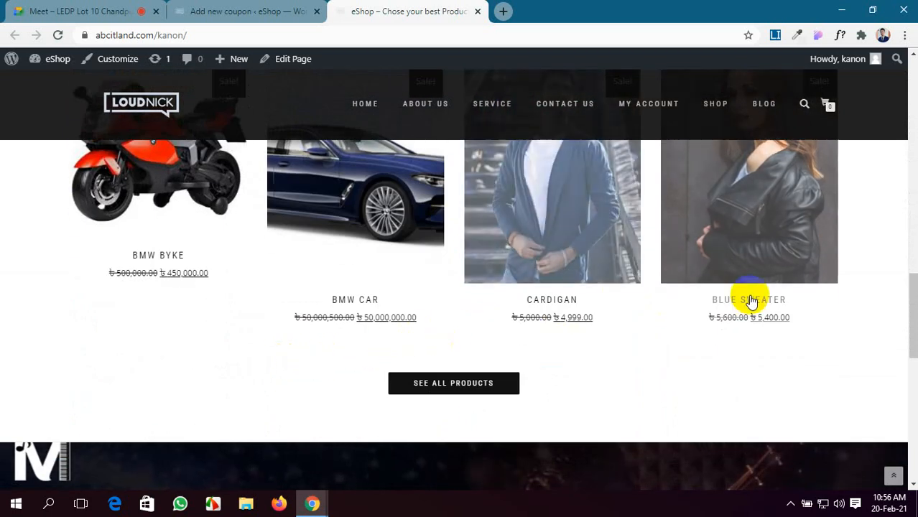
{"action": "left_click", "coordinate": [754, 260]}
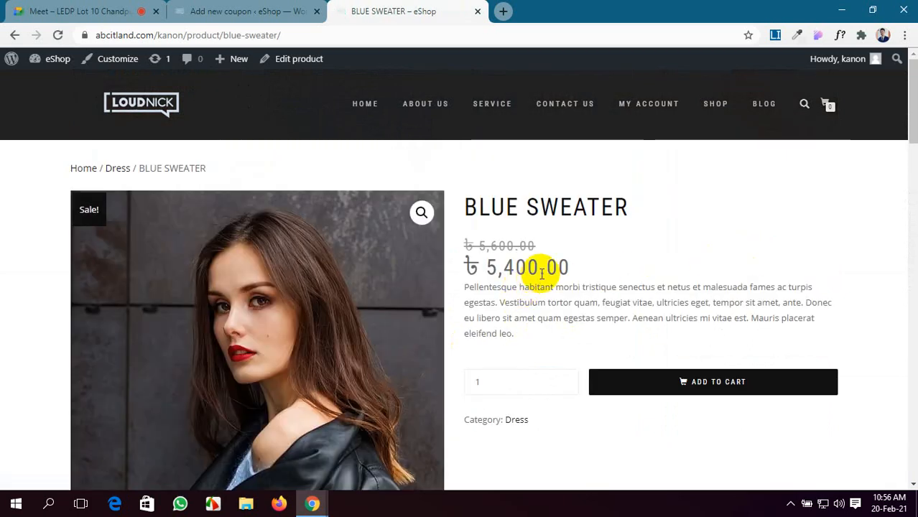
{"action": "left_click_drag", "start_coordinate": [637, 205], "coordinate": [469, 207]}
{"action": "key", "text": "ctrl+c"}
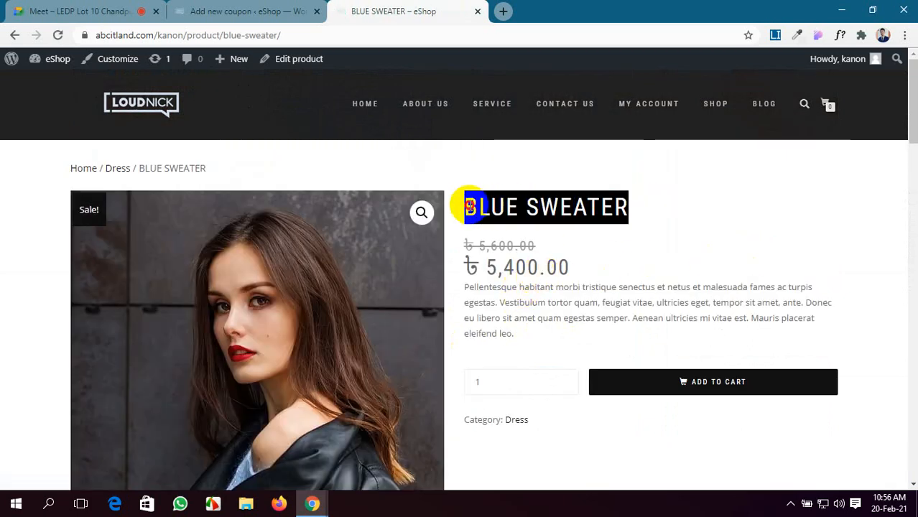
{"action": "left_click", "coordinate": [268, 11]}
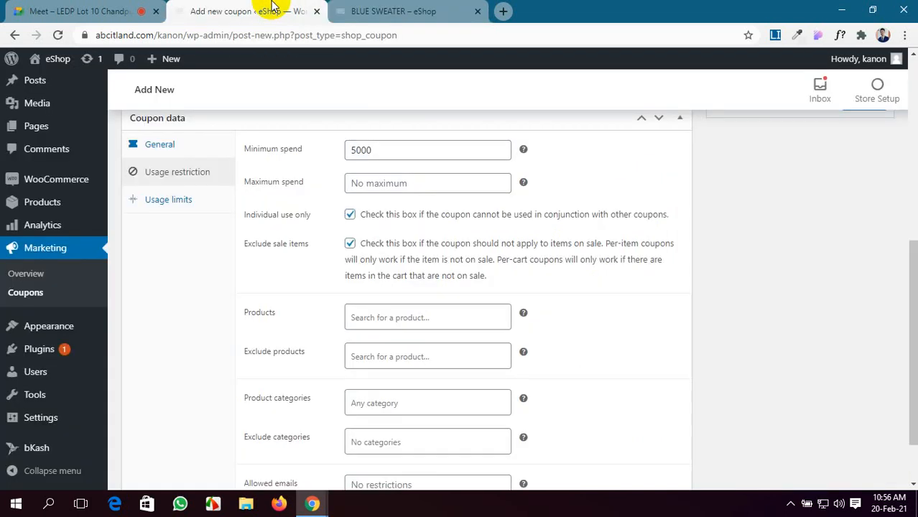
Step: Limit the coupon to product BLUE SWEATER and category Clothing, excluding the jacket category
{"action": "left_click", "coordinate": [388, 318]}
{"action": "key", "text": "ctrl+v"}
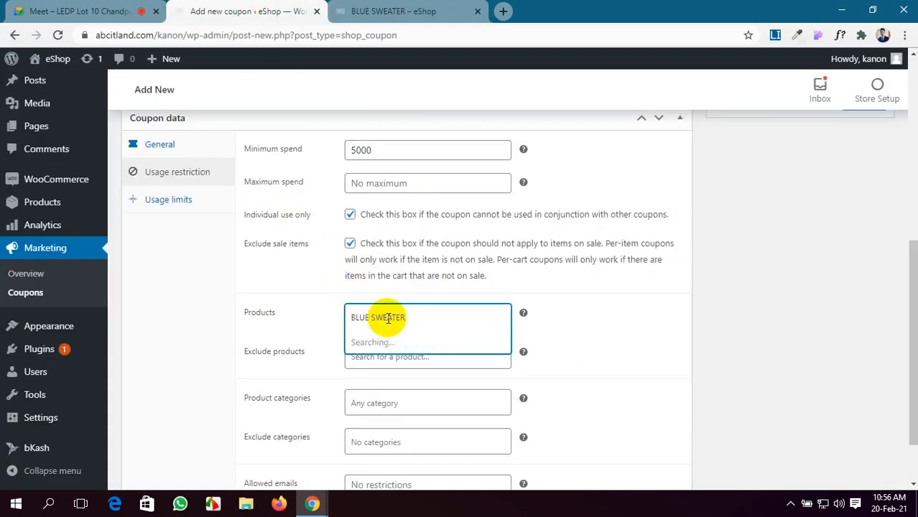
{"action": "left_click", "coordinate": [399, 340]}
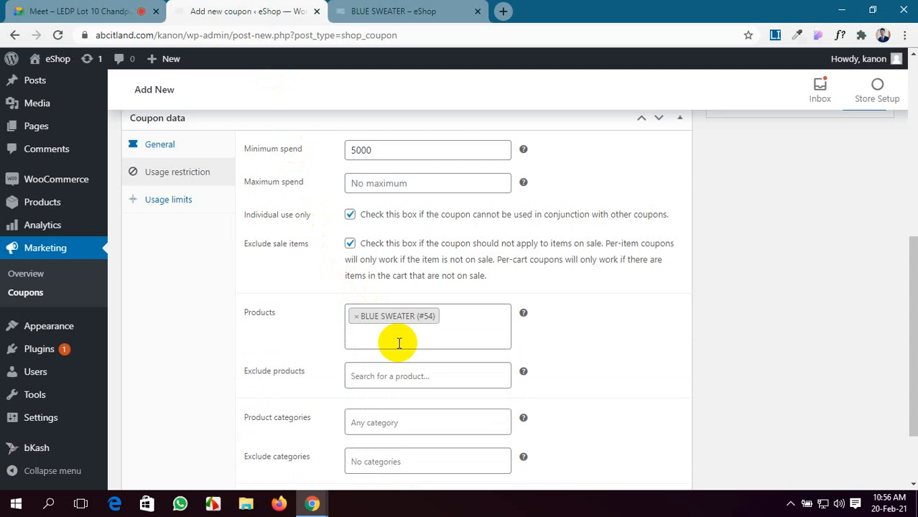
{"action": "scroll", "coordinate": [399, 343], "scroll_direction": "down", "scroll_amount": 2}
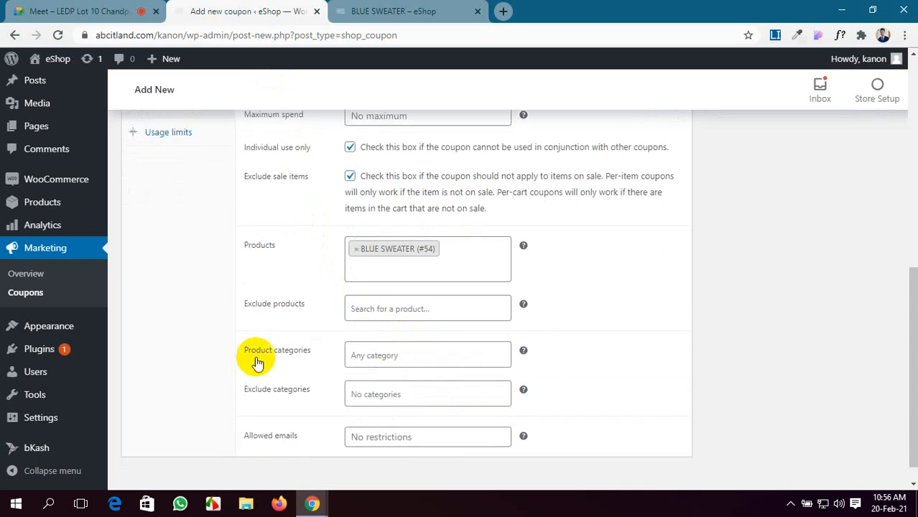
{"action": "left_click", "coordinate": [429, 354]}
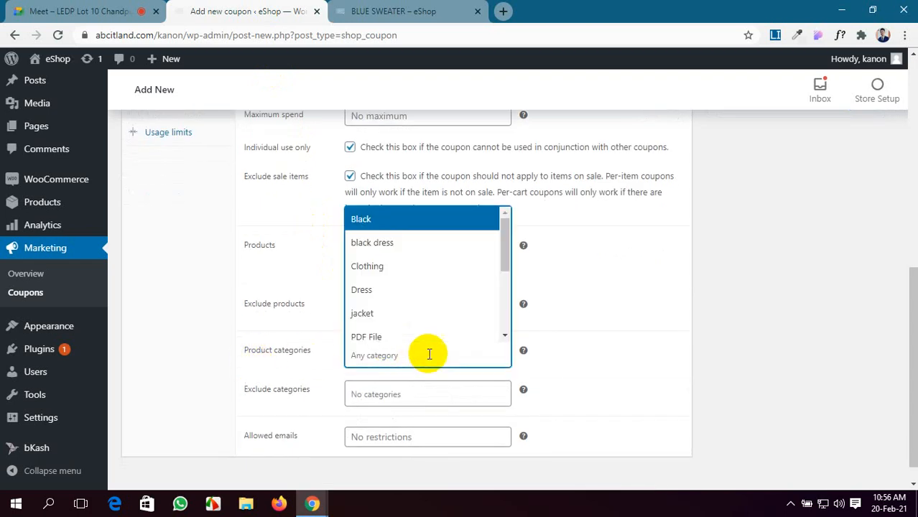
{"action": "left_click", "coordinate": [408, 270]}
{"action": "scroll", "coordinate": [416, 388], "scroll_direction": "down", "scroll_amount": 1}
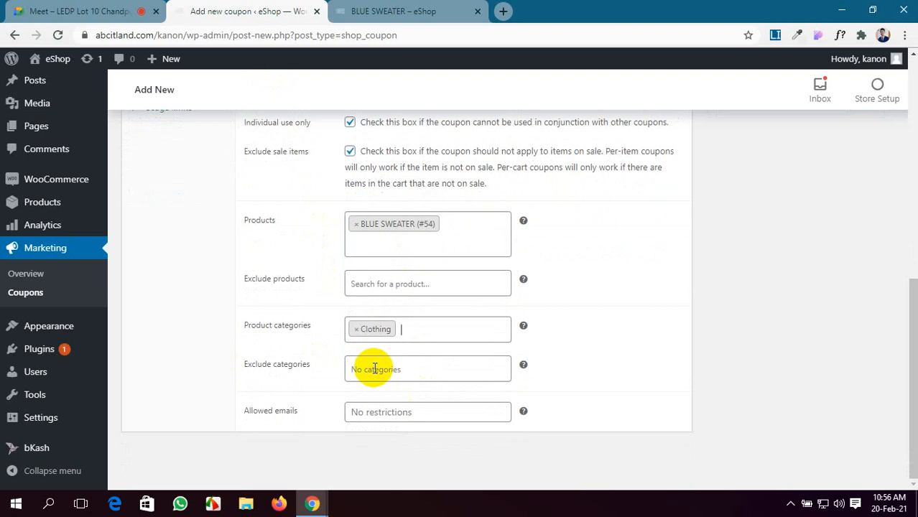
{"action": "left_click", "coordinate": [423, 370]}
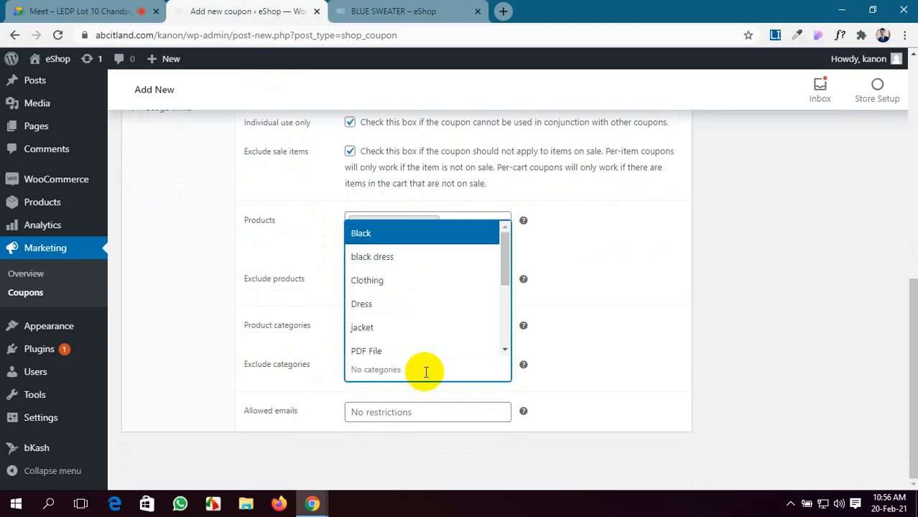
{"action": "left_click", "coordinate": [422, 327]}
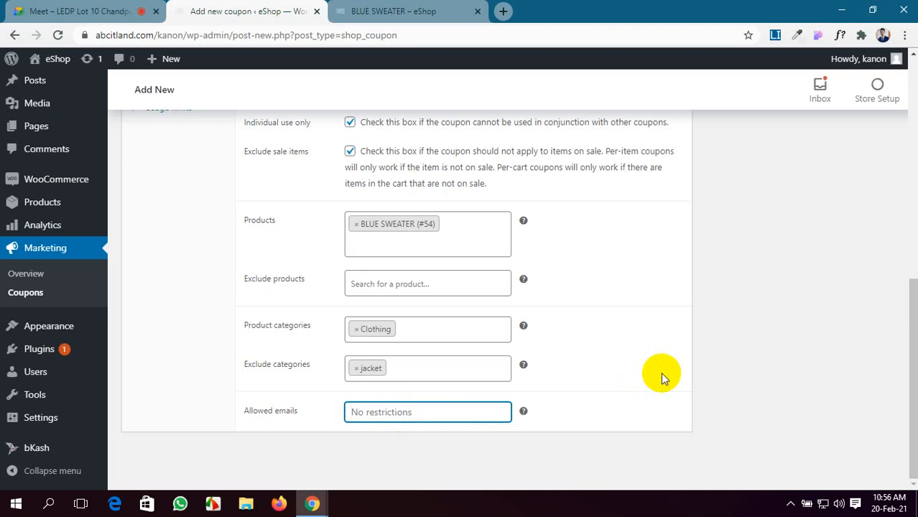
Step: Publish the coupon NAG58TFJ
{"action": "scroll", "coordinate": [663, 379], "scroll_direction": "up", "scroll_amount": 7}
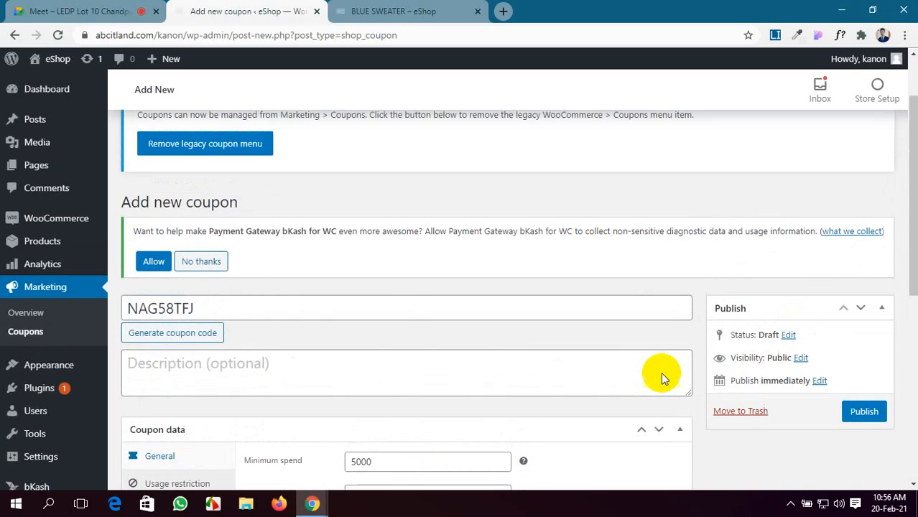
{"action": "scroll", "coordinate": [662, 378], "scroll_direction": "down", "scroll_amount": 3}
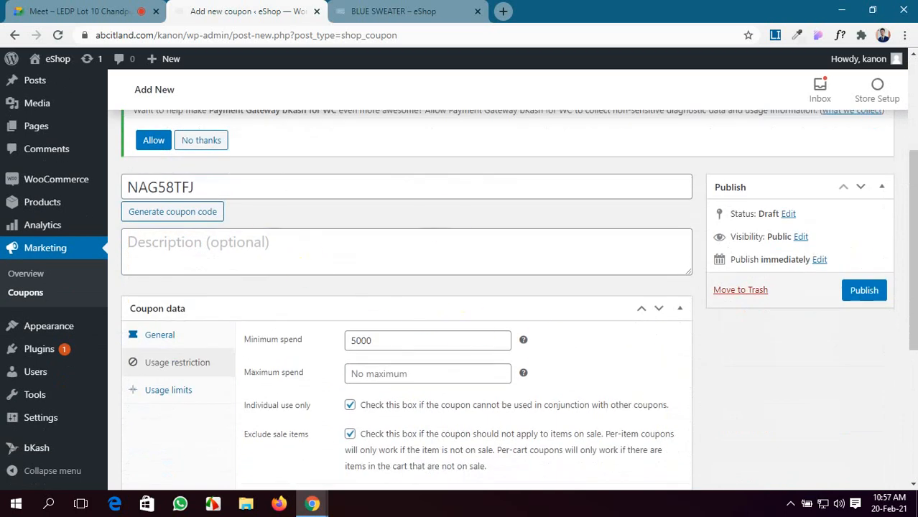
{"action": "left_click", "coordinate": [862, 291]}
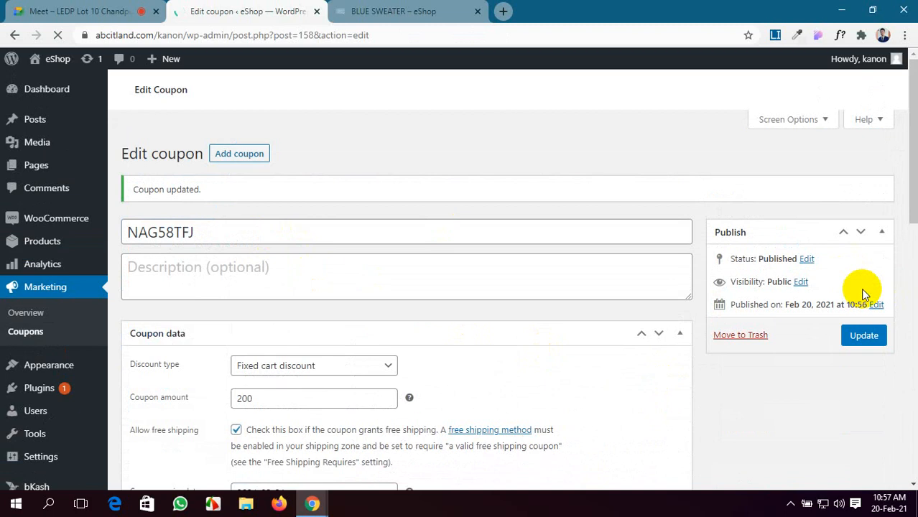
{"action": "scroll", "coordinate": [298, 233], "scroll_direction": "down", "scroll_amount": 2}
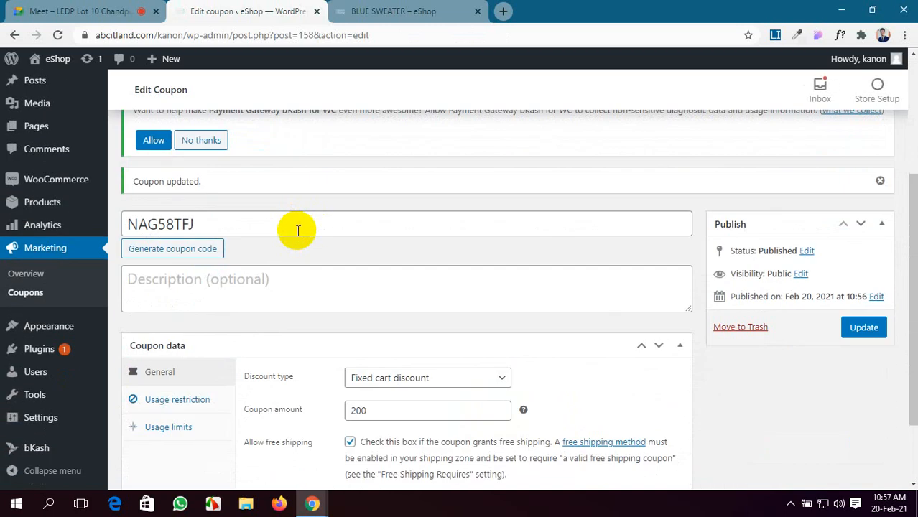
{"action": "scroll", "coordinate": [297, 230], "scroll_direction": "up", "scroll_amount": 3}
{"action": "scroll", "coordinate": [297, 230], "scroll_direction": "down", "scroll_amount": 4}
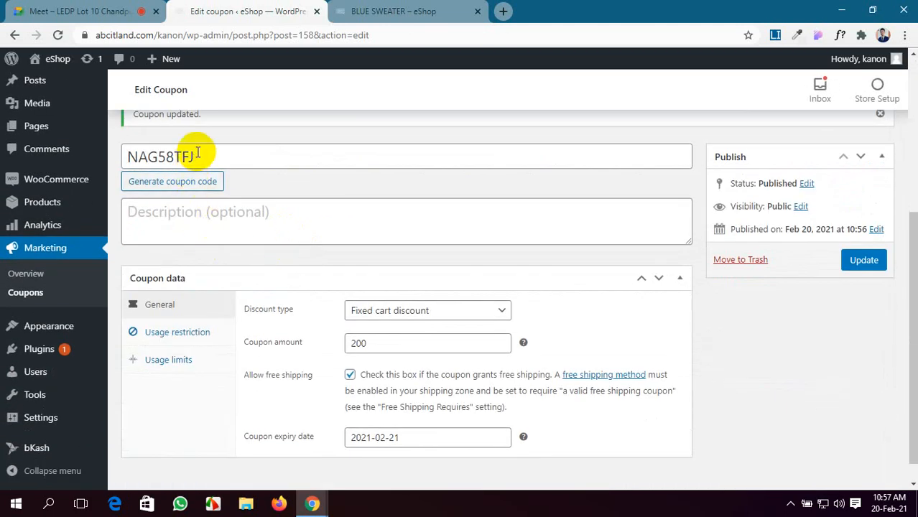
{"action": "left_click_drag", "start_coordinate": [195, 156], "coordinate": [122, 152]}
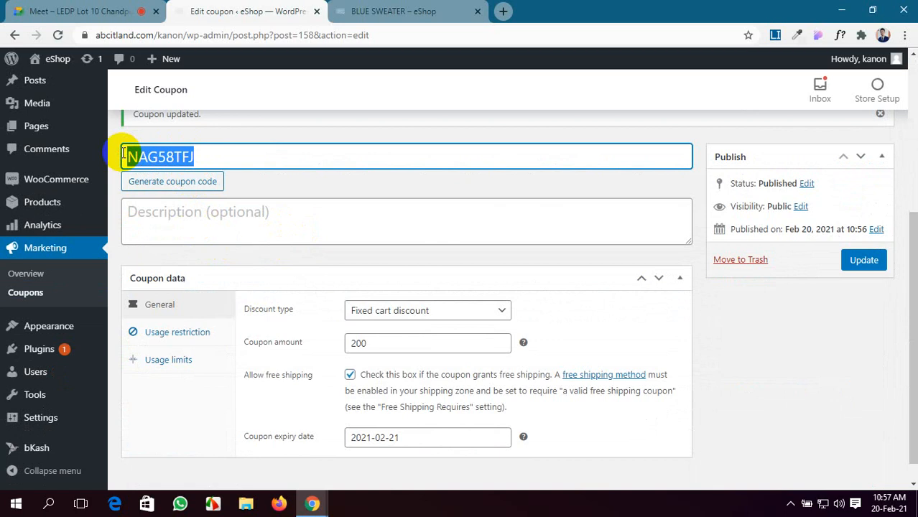
{"action": "left_click", "coordinate": [108, 11]}
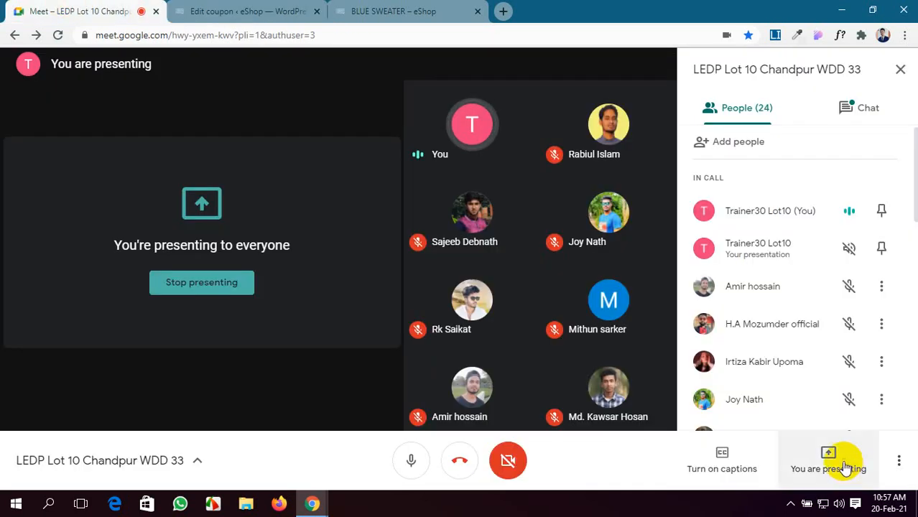
{"action": "left_click", "coordinate": [826, 114]}
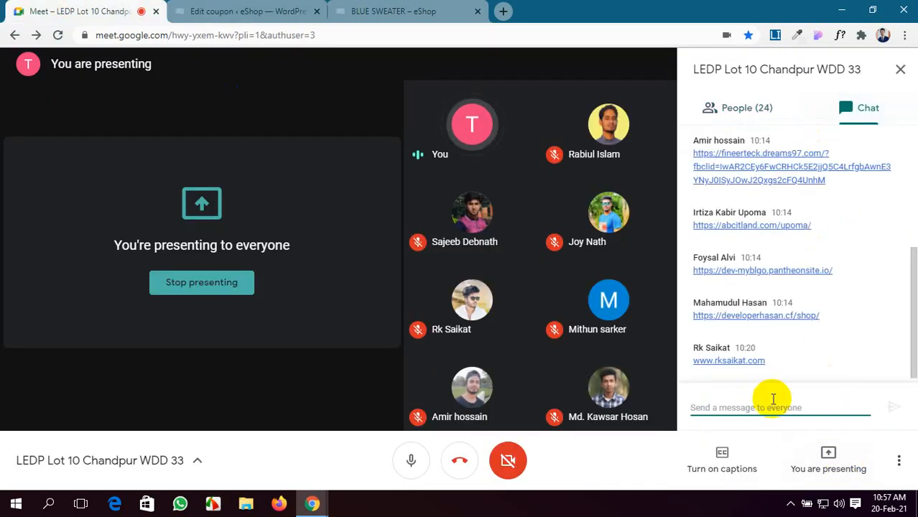
{"action": "key", "text": "Return"}
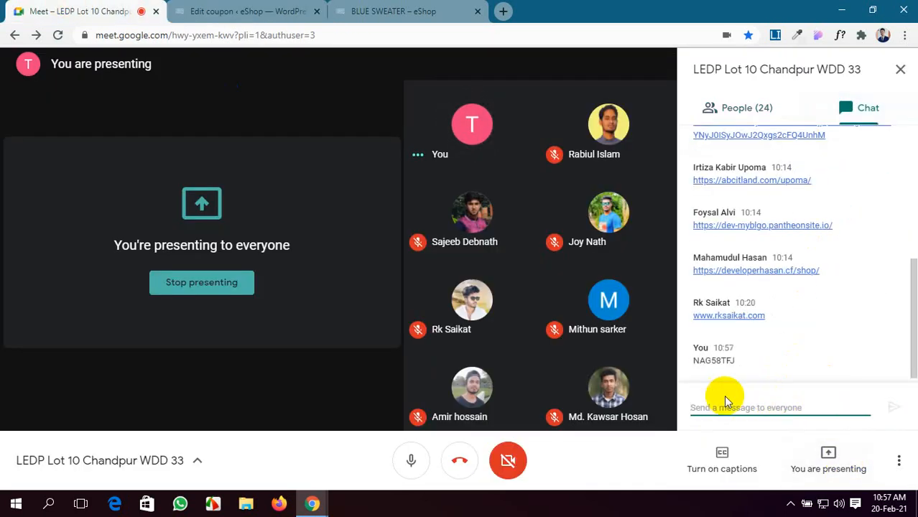
{"action": "left_click", "coordinate": [388, 11]}
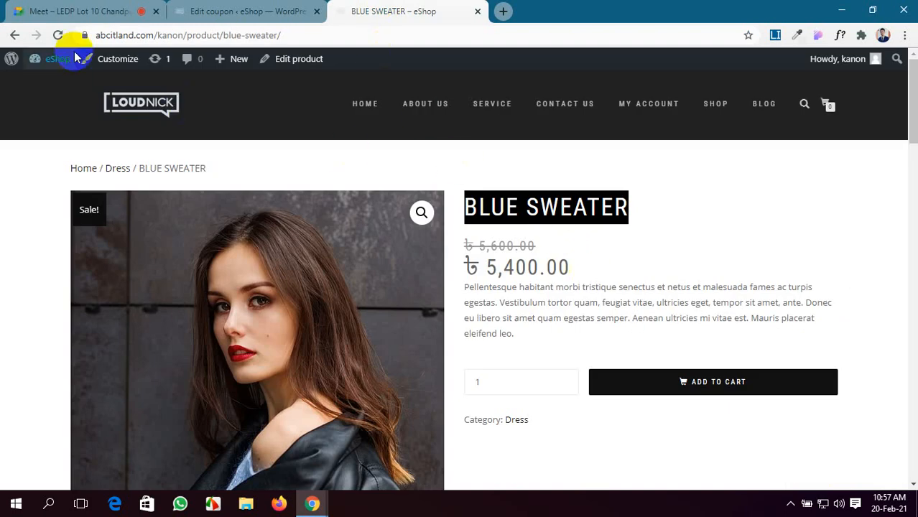
Step: Reload the Blue Sweater page, then browse the home page's sale products including BLUE SWEATER at ৳5,400.00
{"action": "left_click", "coordinate": [59, 36]}
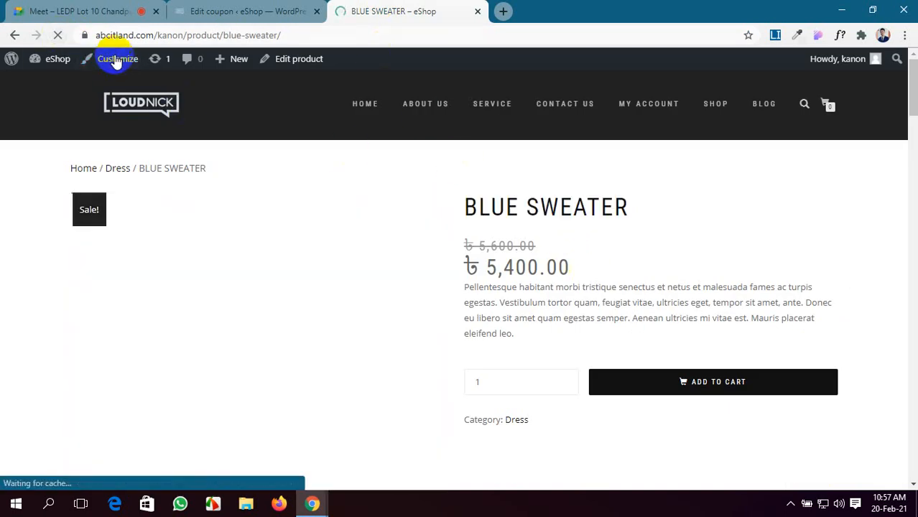
{"action": "left_click", "coordinate": [370, 107]}
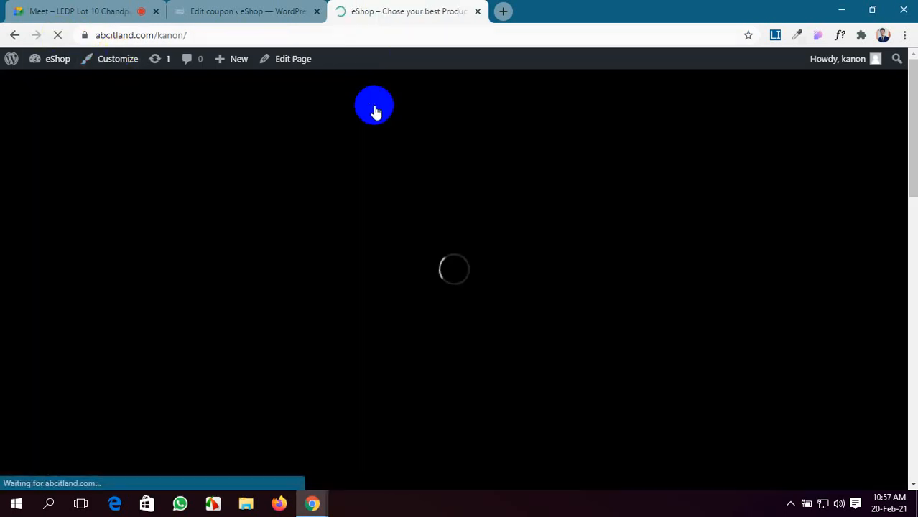
{"action": "scroll", "coordinate": [606, 436], "scroll_direction": "down", "scroll_amount": 20}
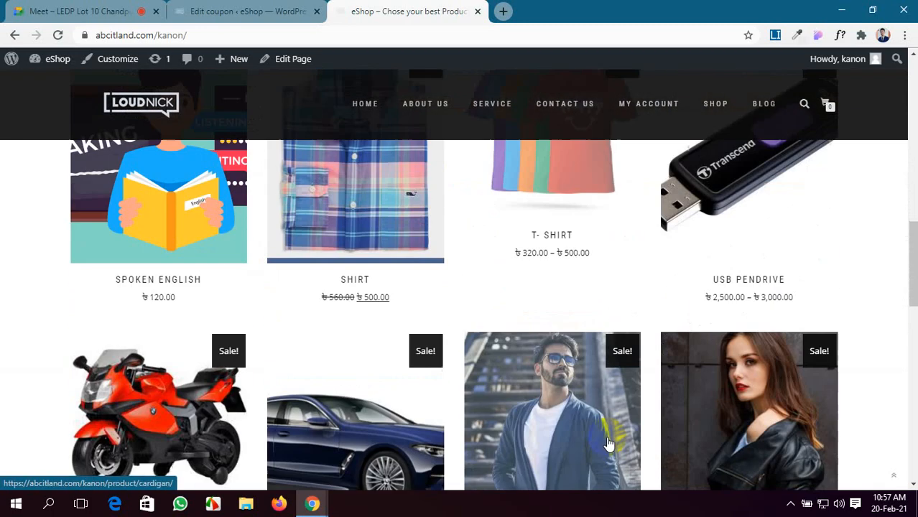
{"action": "scroll", "coordinate": [608, 442], "scroll_direction": "down", "scroll_amount": 3}
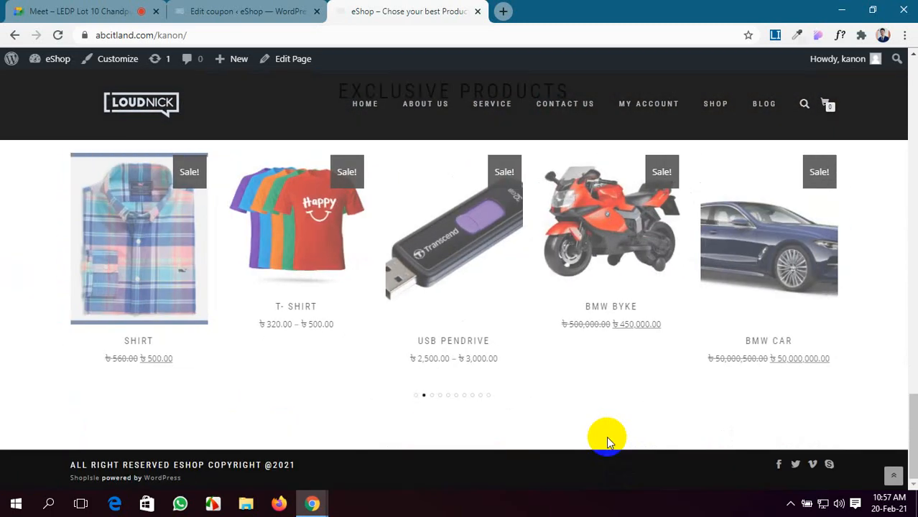
{"action": "scroll", "coordinate": [606, 436], "scroll_direction": "up", "scroll_amount": 7}
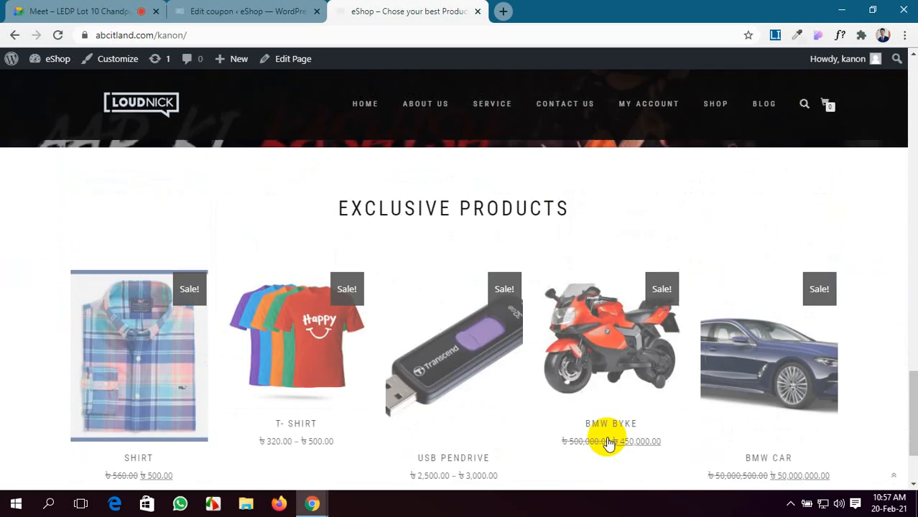
{"action": "scroll", "coordinate": [606, 436], "scroll_direction": "down", "scroll_amount": 7}
Step: Open the Blue Sweater product page, then go to the shopping cart
{"action": "scroll", "coordinate": [607, 436], "scroll_direction": "up", "scroll_amount": 8}
{"action": "scroll", "coordinate": [606, 439], "scroll_direction": "up", "scroll_amount": 3}
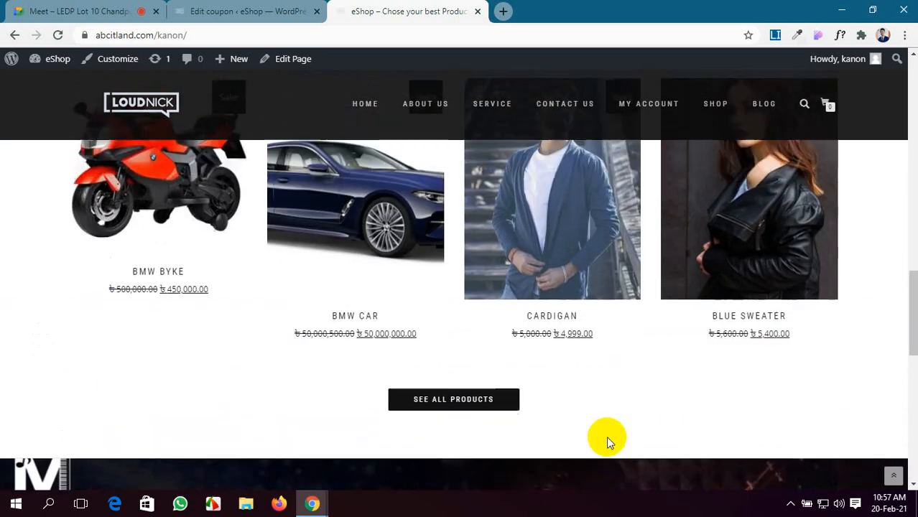
{"action": "mouse_move", "coordinate": [734, 365]}
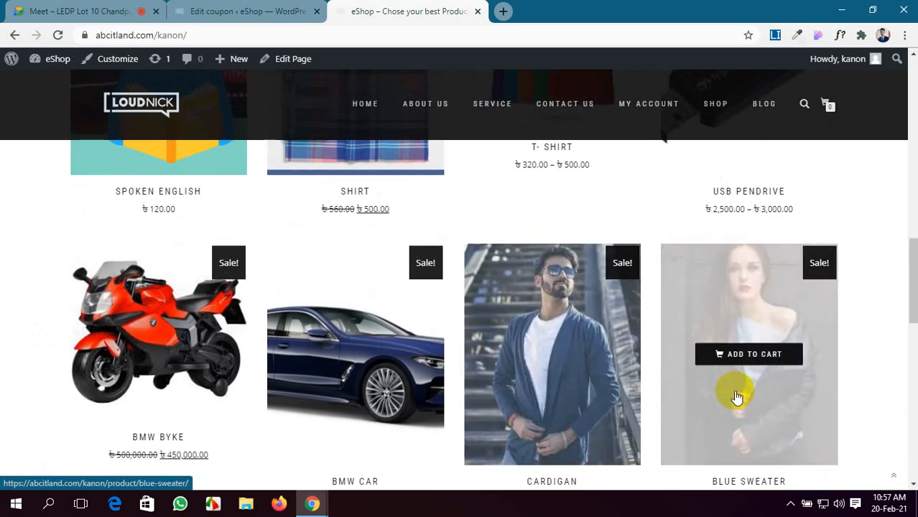
{"action": "left_click", "coordinate": [739, 403]}
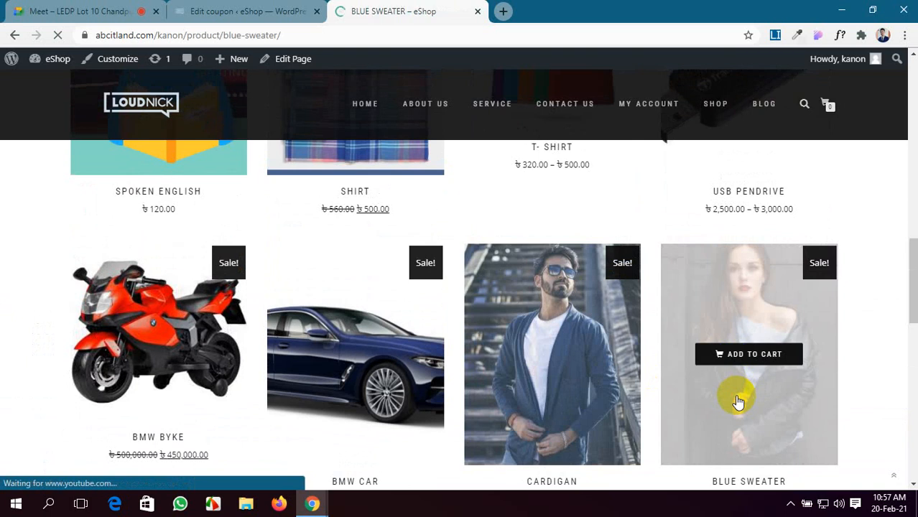
{"action": "scroll", "coordinate": [501, 252], "scroll_direction": "down", "scroll_amount": 4}
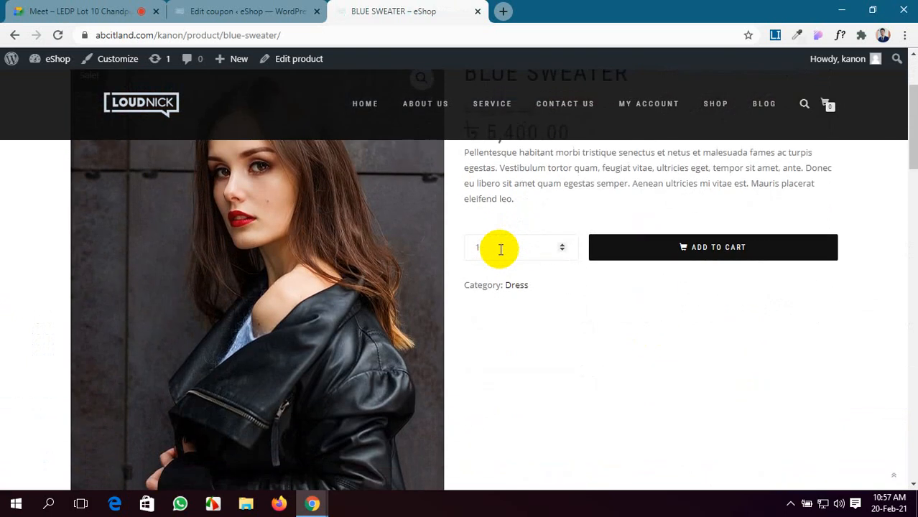
{"action": "scroll", "coordinate": [502, 314], "scroll_direction": "down", "scroll_amount": 5}
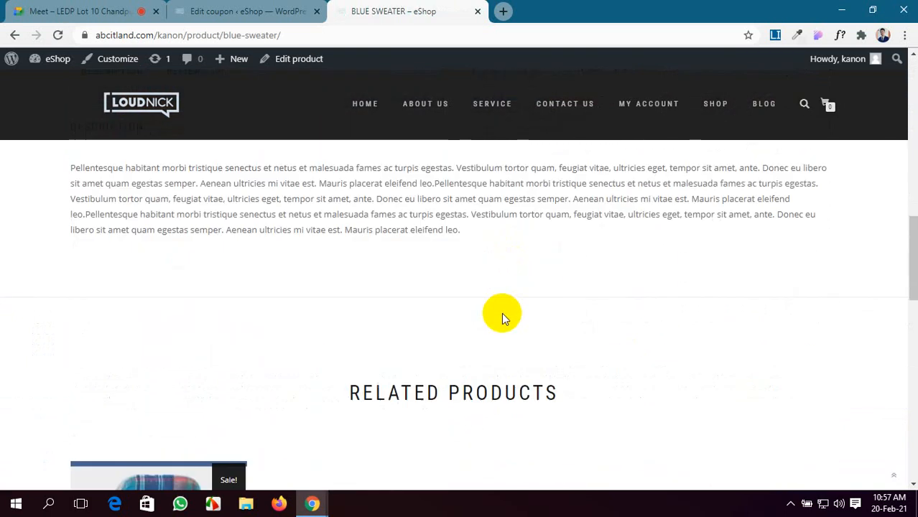
{"action": "scroll", "coordinate": [505, 319], "scroll_direction": "up", "scroll_amount": 8}
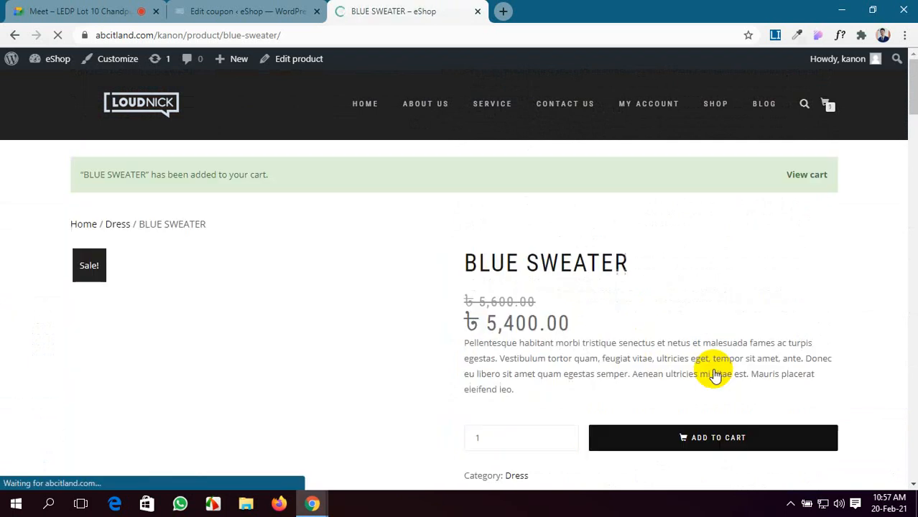
{"action": "scroll", "coordinate": [512, 233], "scroll_direction": "down", "scroll_amount": 2}
{"action": "scroll", "coordinate": [513, 234], "scroll_direction": "down", "scroll_amount": 3}
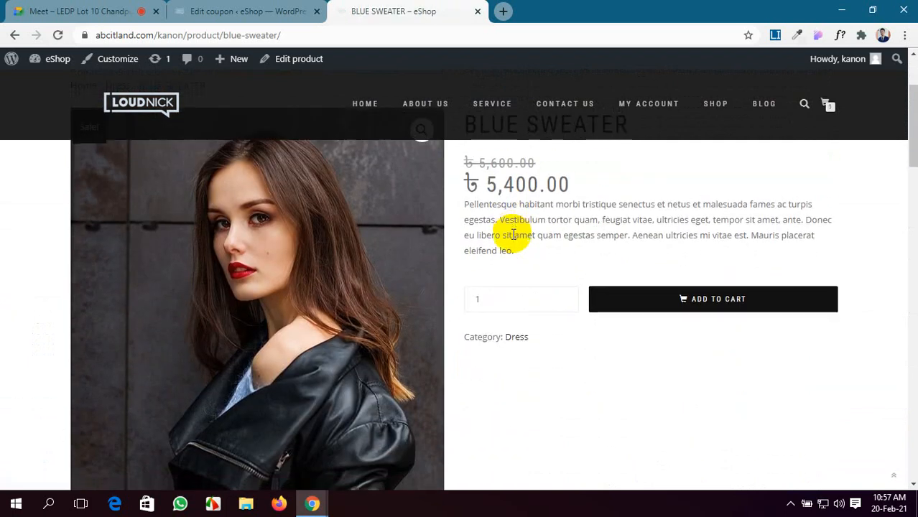
{"action": "left_click", "coordinate": [826, 104]}
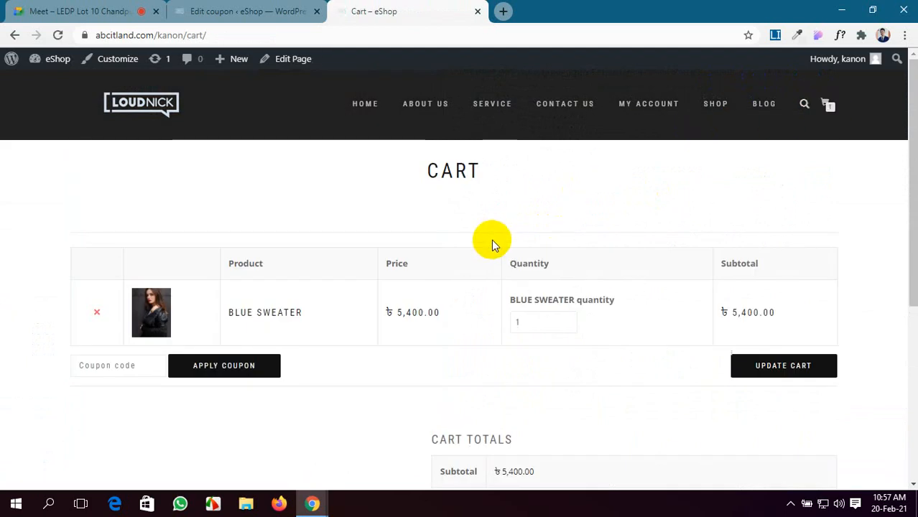
Step: Apply coupon NAG58TFJ, get the not-applicable error, and return to the Edit coupon tab
{"action": "scroll", "coordinate": [491, 239], "scroll_direction": "down", "scroll_amount": 1}
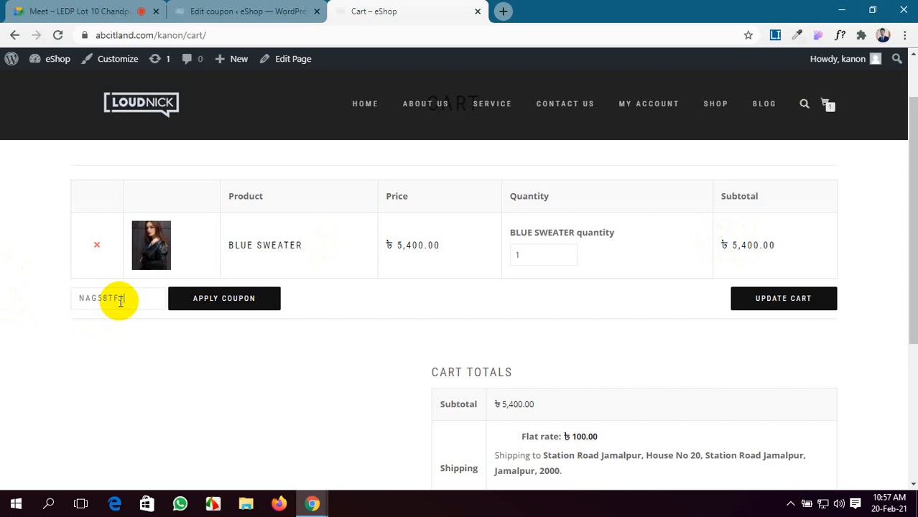
{"action": "left_click", "coordinate": [190, 300]}
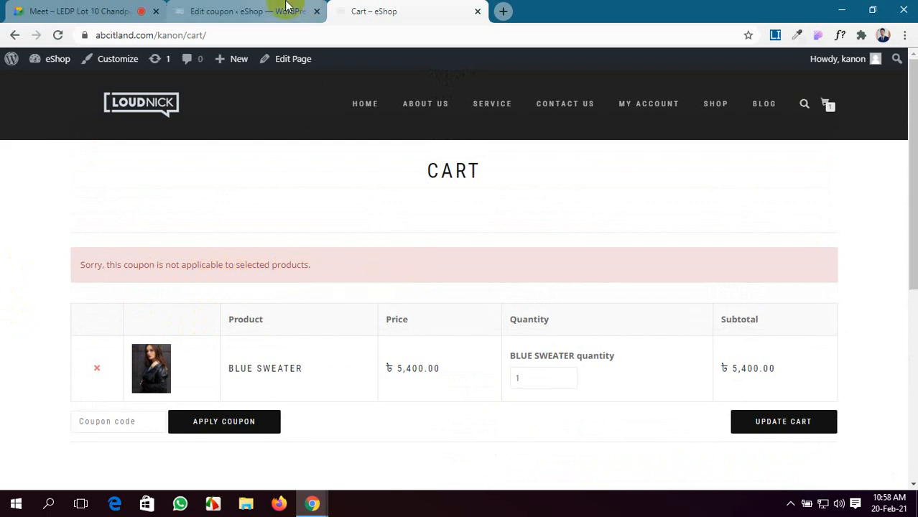
{"action": "left_click", "coordinate": [244, 11]}
{"action": "scroll", "coordinate": [364, 352], "scroll_direction": "down", "scroll_amount": 1}
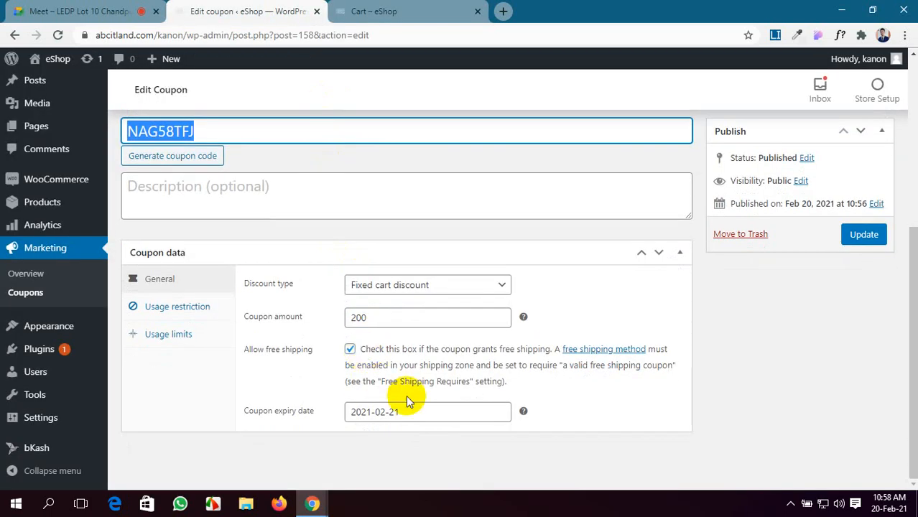
Step: Remove BLUE SWEATER from the coupon's products under Usage restriction
{"action": "left_click", "coordinate": [199, 310]}
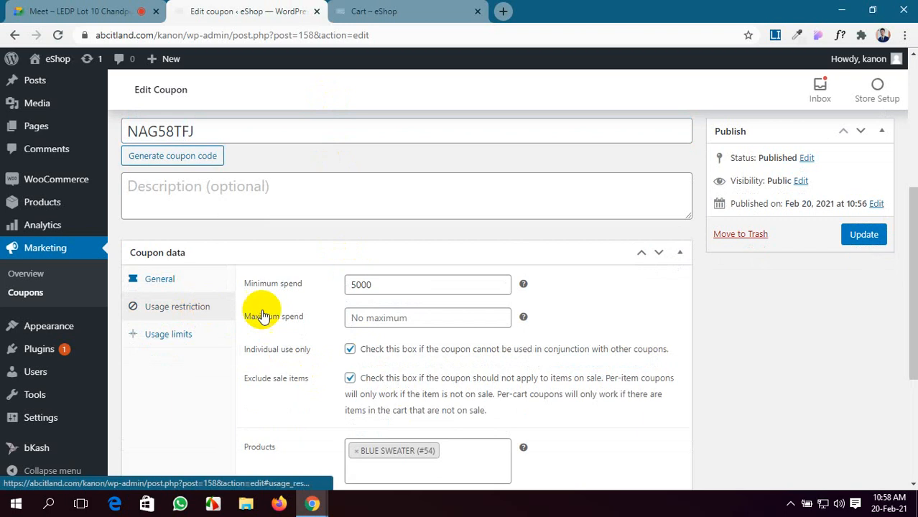
{"action": "scroll", "coordinate": [456, 357], "scroll_direction": "down", "scroll_amount": 3}
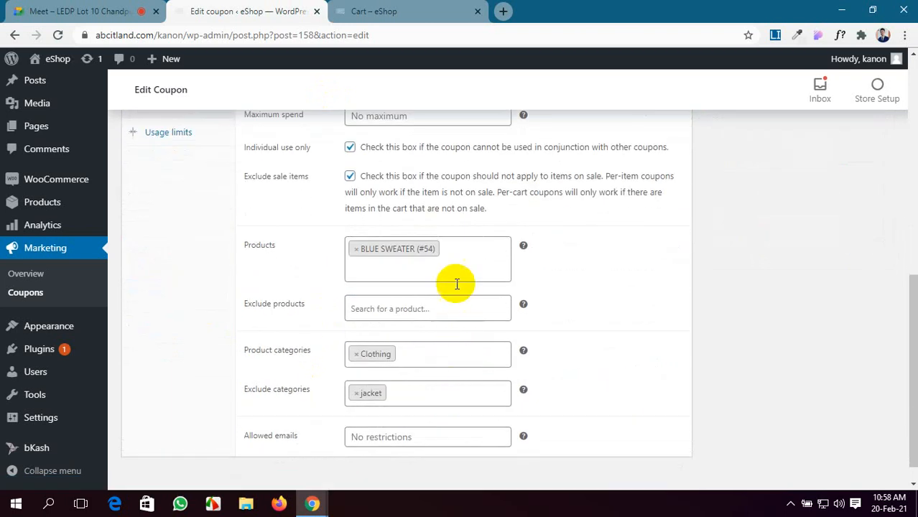
{"action": "left_click", "coordinate": [358, 252]}
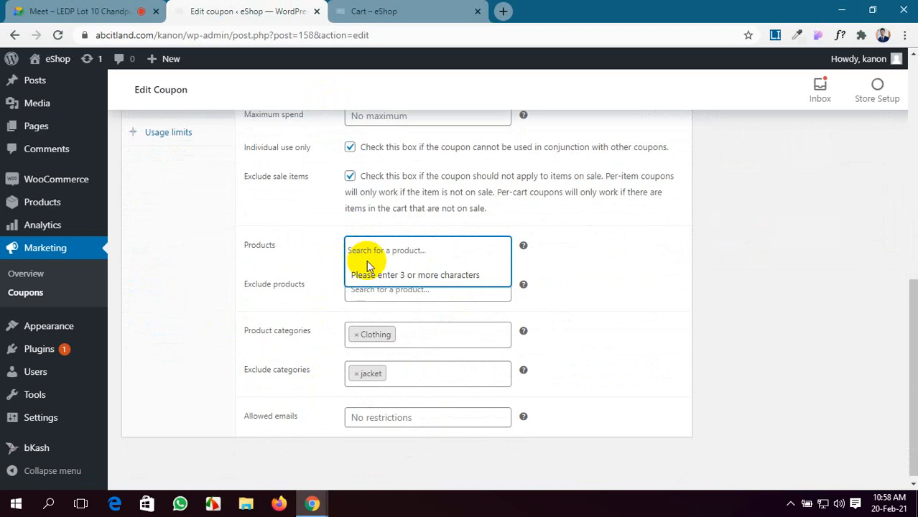
{"action": "left_click", "coordinate": [702, 280]}
{"action": "scroll", "coordinate": [389, 280], "scroll_direction": "up", "scroll_amount": 4}
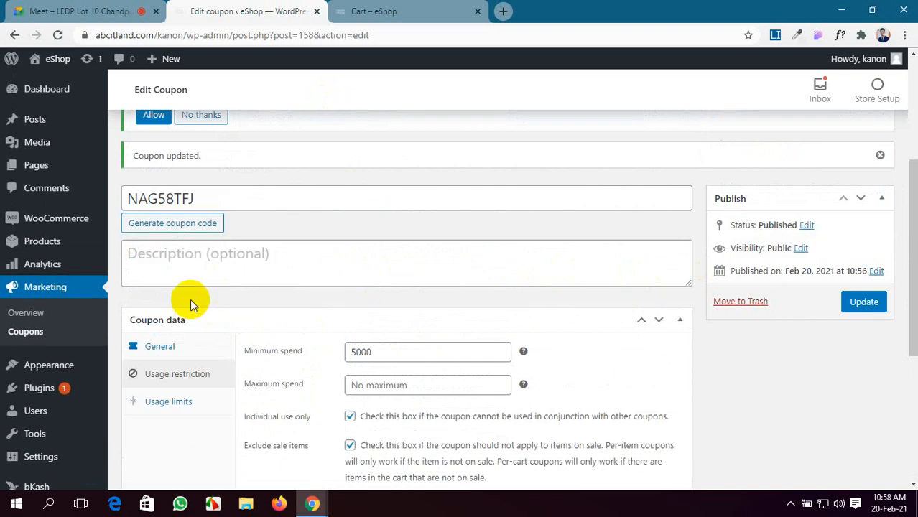
Step: Check the General settings and keep the expiry date at 21 February 2021
{"action": "left_click", "coordinate": [187, 353]}
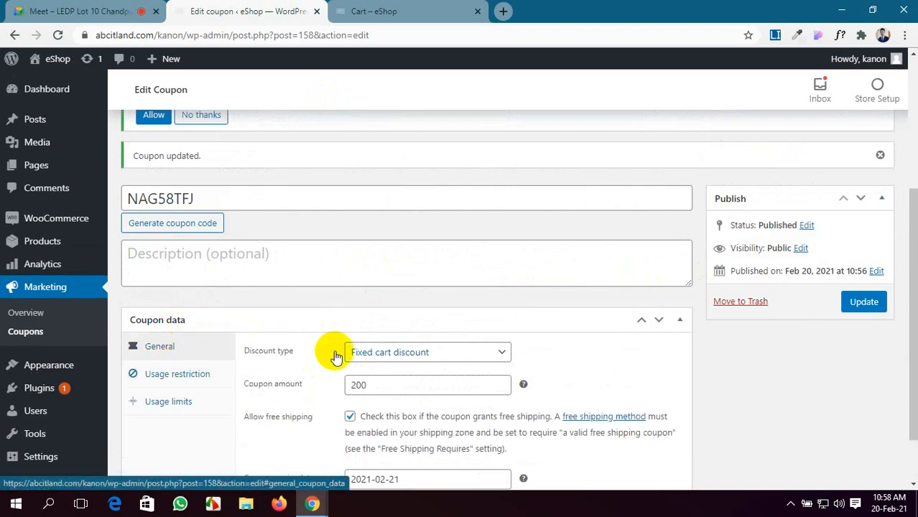
{"action": "scroll", "coordinate": [452, 355], "scroll_direction": "down", "scroll_amount": 1}
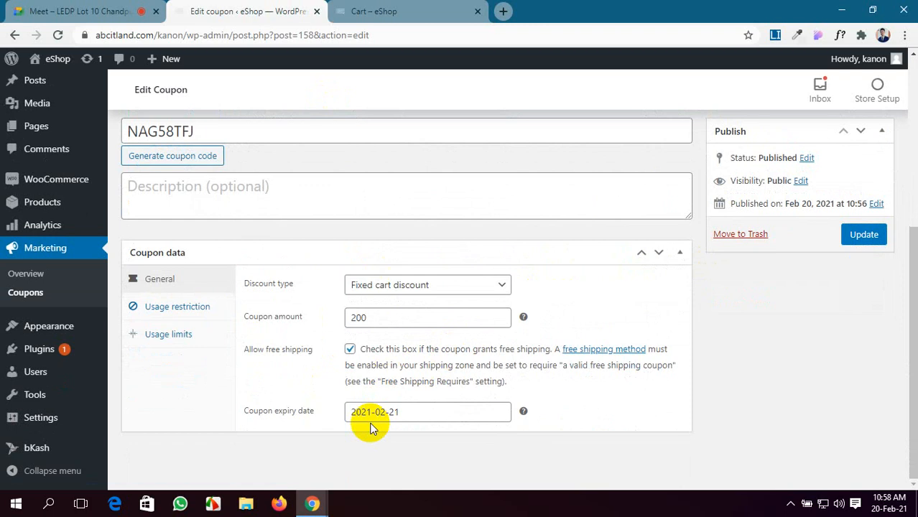
{"action": "left_click", "coordinate": [408, 411]}
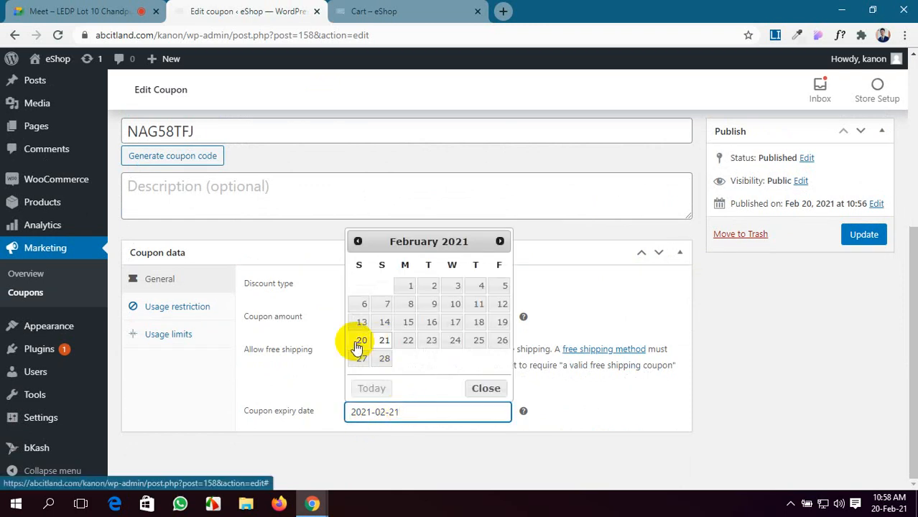
{"action": "left_click", "coordinate": [385, 341]}
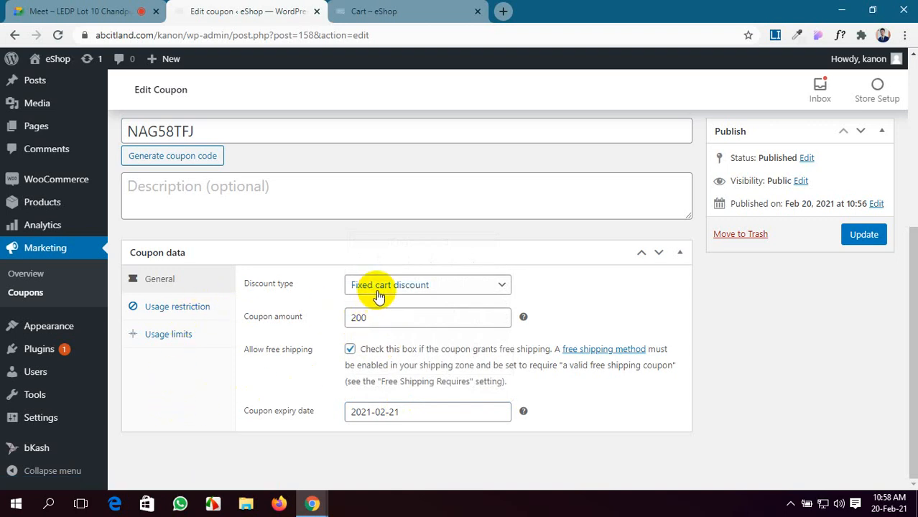
Step: Replace the minimum spend of 5000 with 2000
{"action": "left_click", "coordinate": [184, 309]}
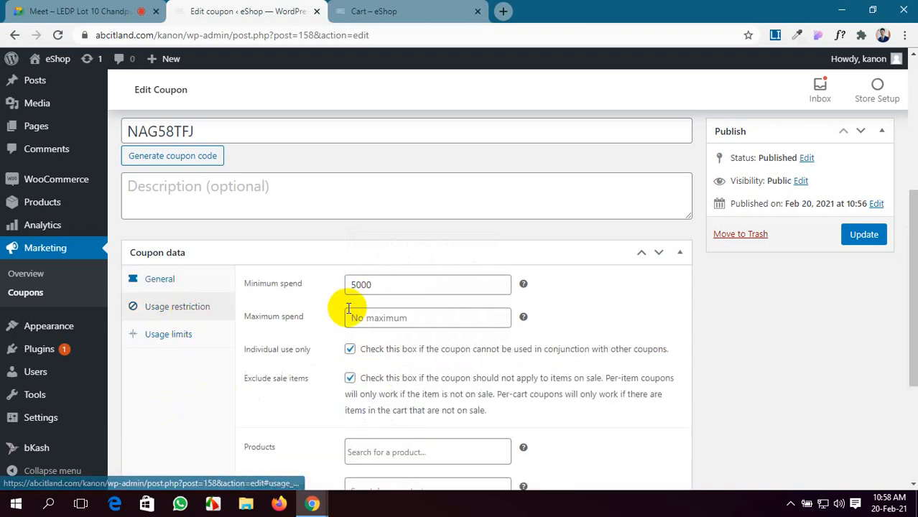
{"action": "left_click_drag", "start_coordinate": [371, 284], "coordinate": [347, 288]}
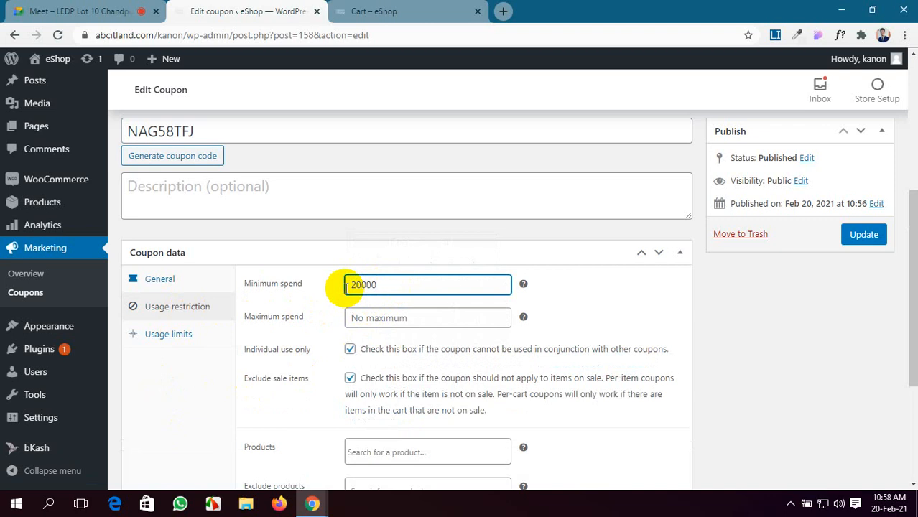
{"action": "scroll", "coordinate": [347, 287], "scroll_direction": "down", "scroll_amount": 1}
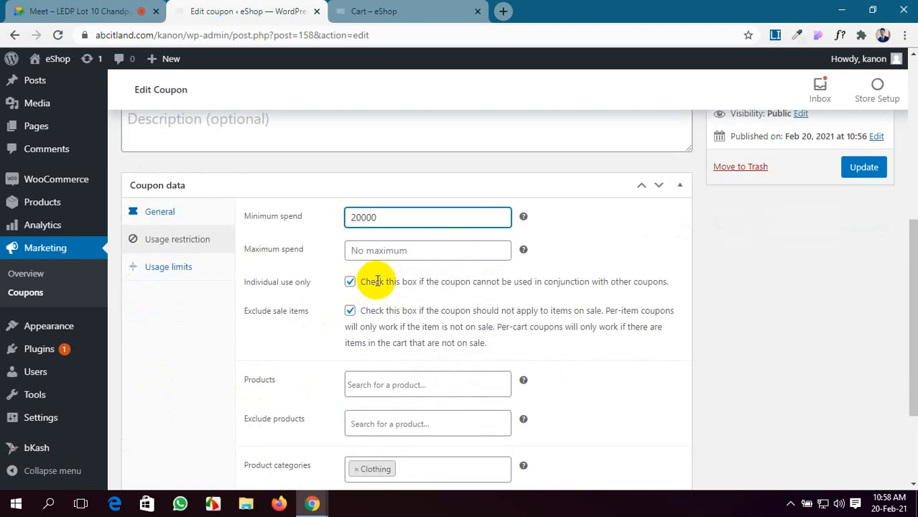
{"action": "scroll", "coordinate": [423, 338], "scroll_direction": "down", "scroll_amount": 1}
{"action": "scroll", "coordinate": [423, 339], "scroll_direction": "down", "scroll_amount": 1}
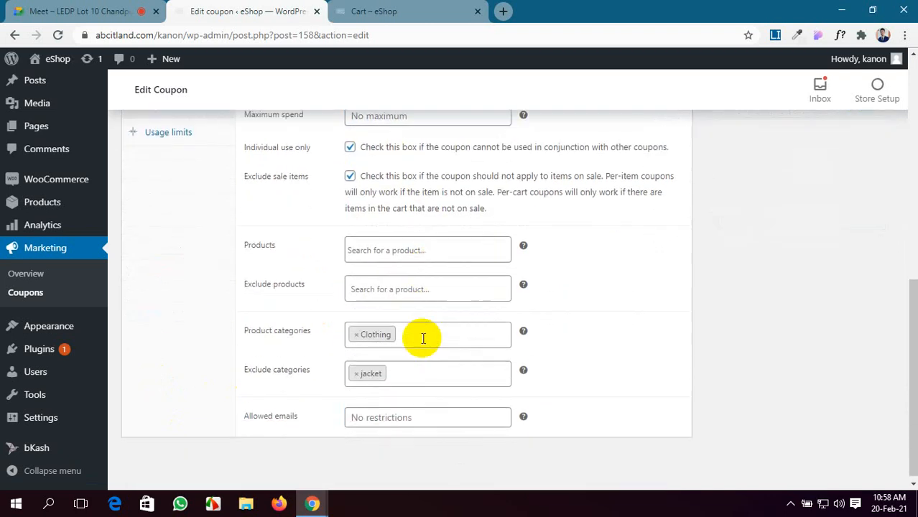
{"action": "scroll", "coordinate": [423, 338], "scroll_direction": "up", "scroll_amount": 2}
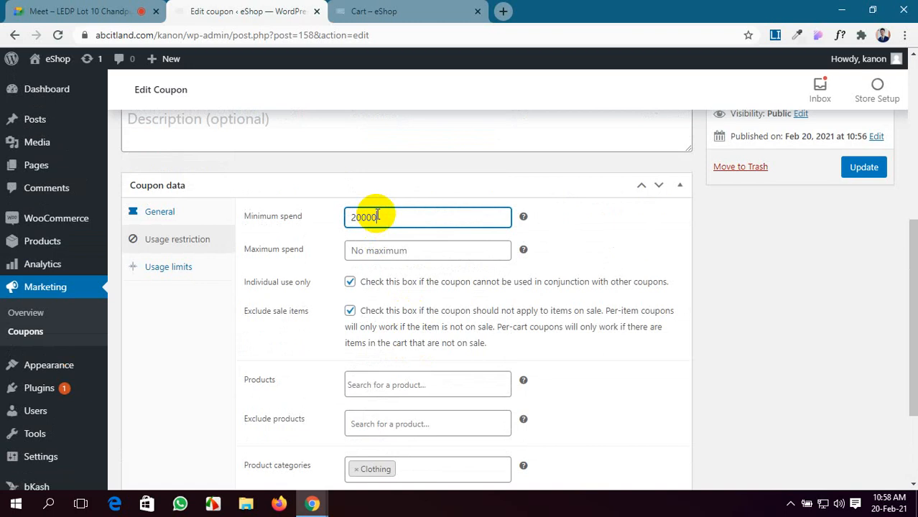
{"action": "scroll", "coordinate": [374, 380], "scroll_direction": "down", "scroll_amount": 2}
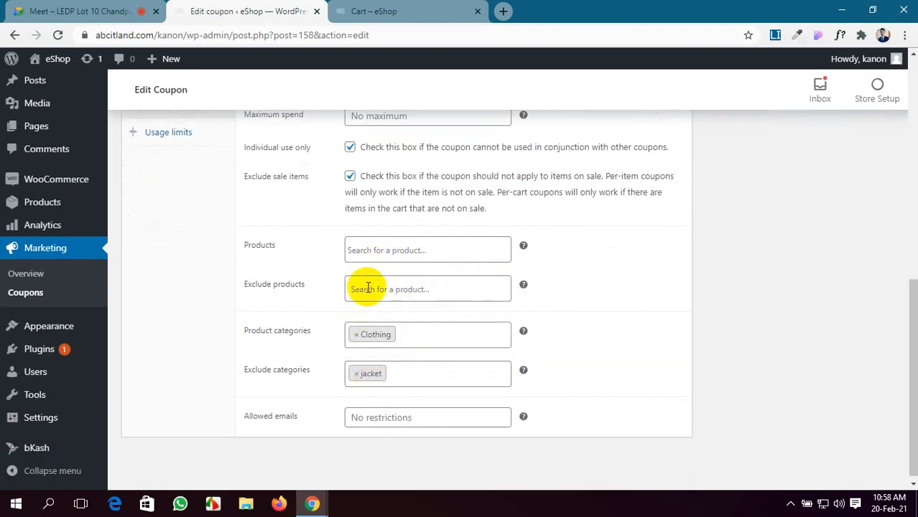
Step: Remove the Clothing category and the jacket exclusion, then update coupon NAG58TFJ
{"action": "left_click", "coordinate": [354, 336]}
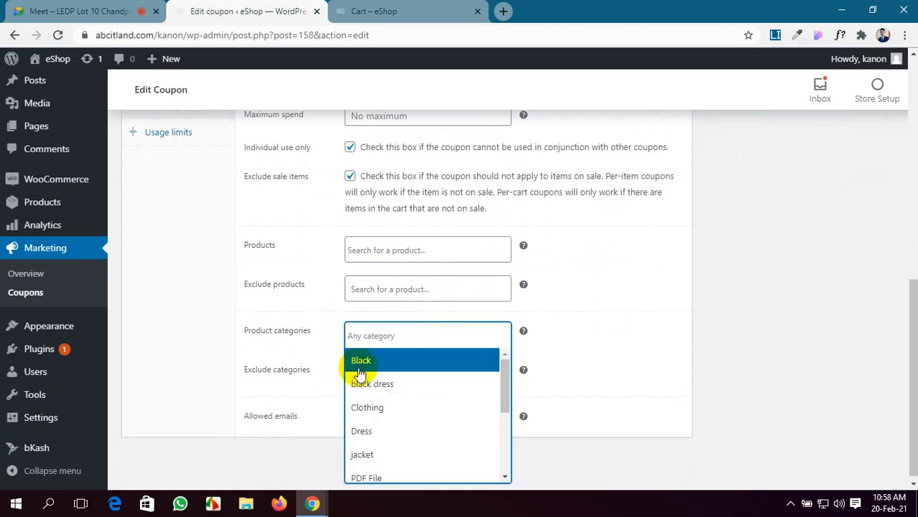
{"action": "left_click", "coordinate": [251, 406]}
{"action": "left_click", "coordinate": [357, 374]}
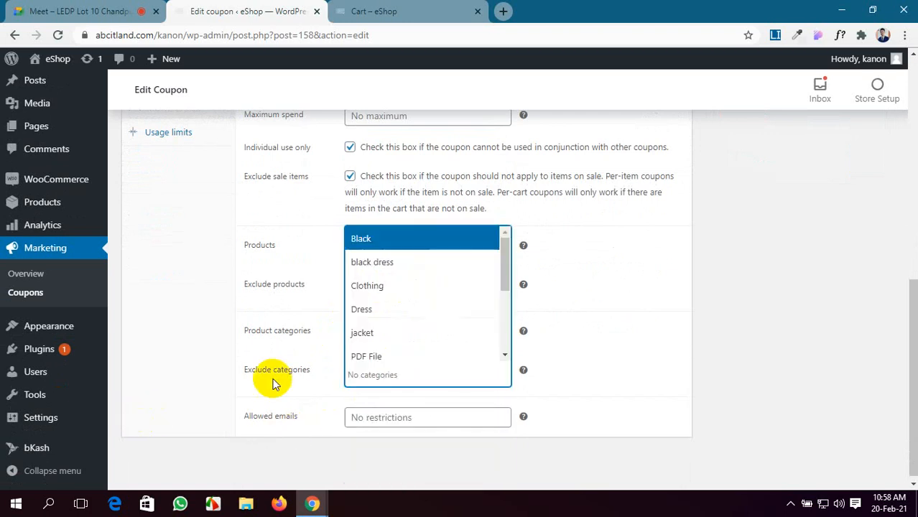
{"action": "left_click", "coordinate": [249, 393]}
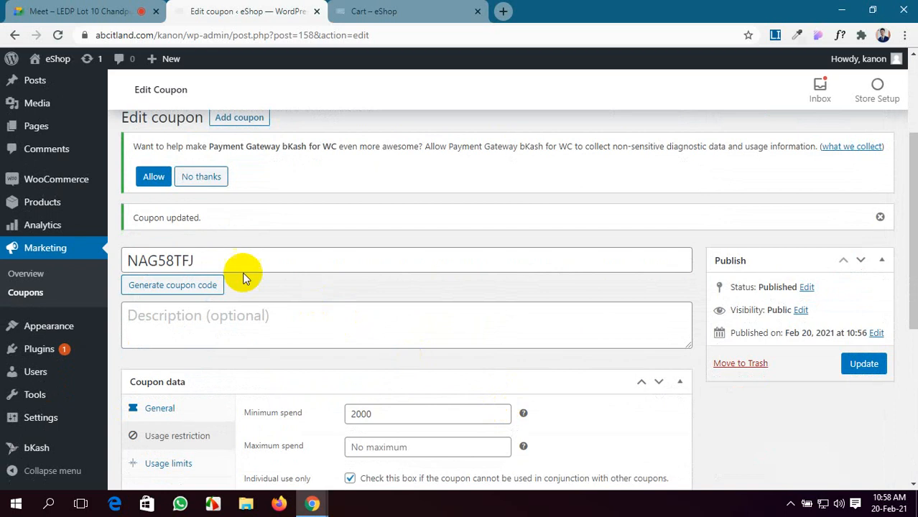
{"action": "left_click_drag", "start_coordinate": [205, 260], "coordinate": [131, 261]}
{"action": "key", "text": "ctrl+c"}
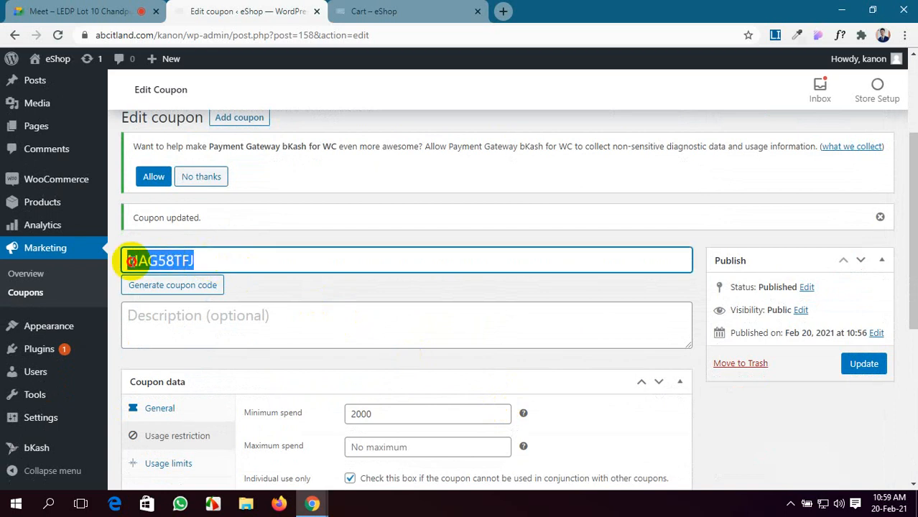
{"action": "left_click", "coordinate": [865, 364]}
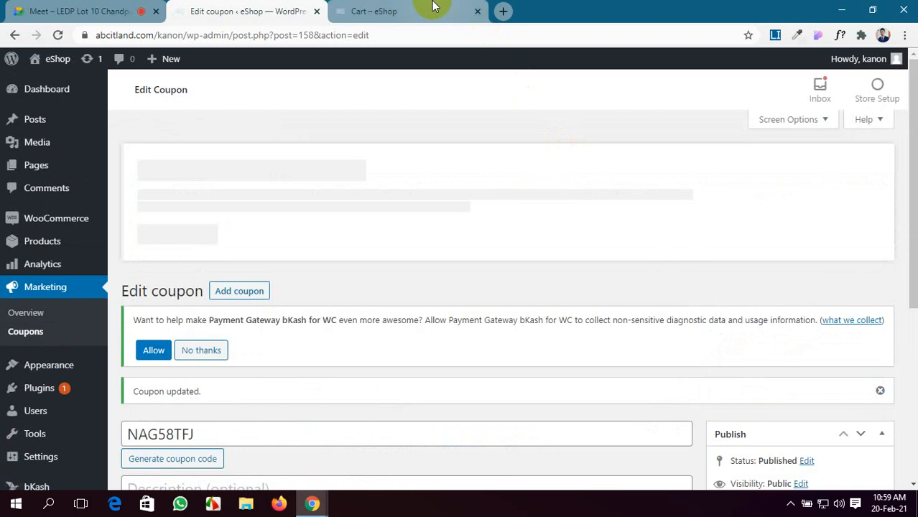
Step: Go from the storefront cart to the shop listing and open the Leather Jacket product
{"action": "left_click", "coordinate": [433, 7]}
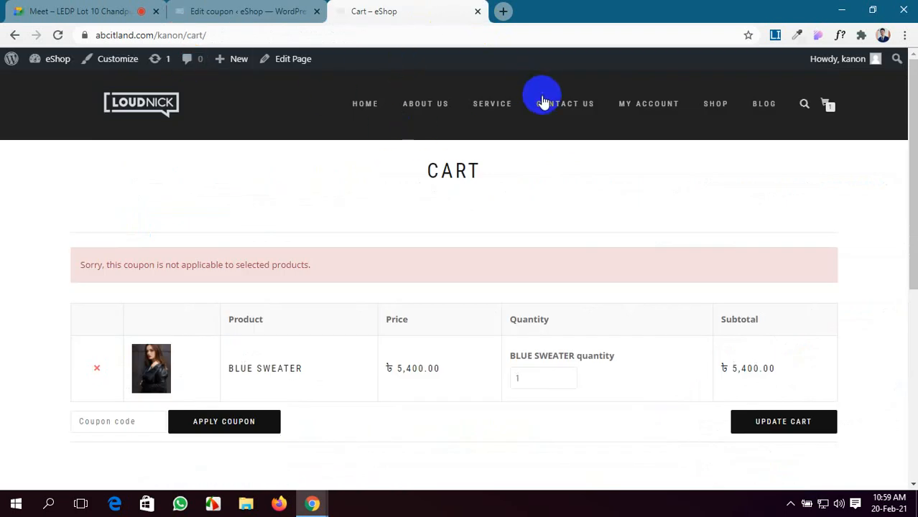
{"action": "left_click", "coordinate": [713, 105]}
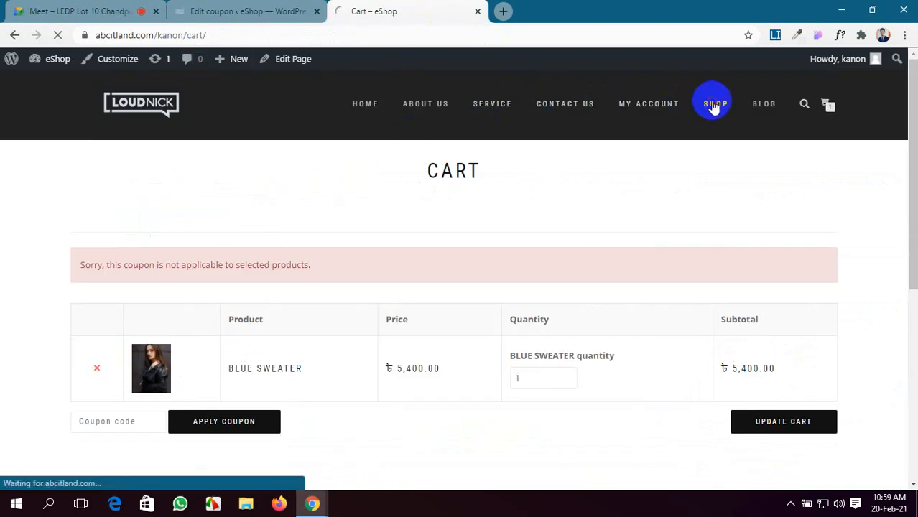
{"action": "scroll", "coordinate": [404, 308], "scroll_direction": "down", "scroll_amount": 7}
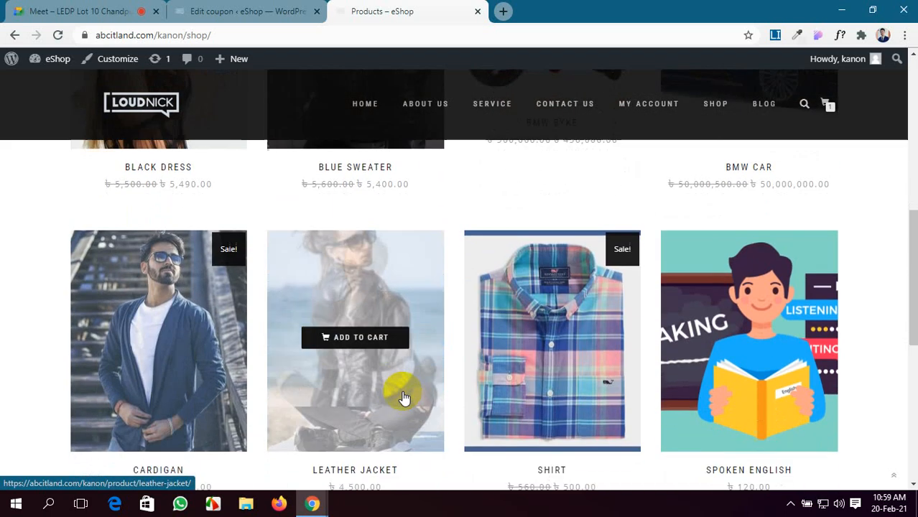
{"action": "scroll", "coordinate": [403, 398], "scroll_direction": "down", "scroll_amount": 2}
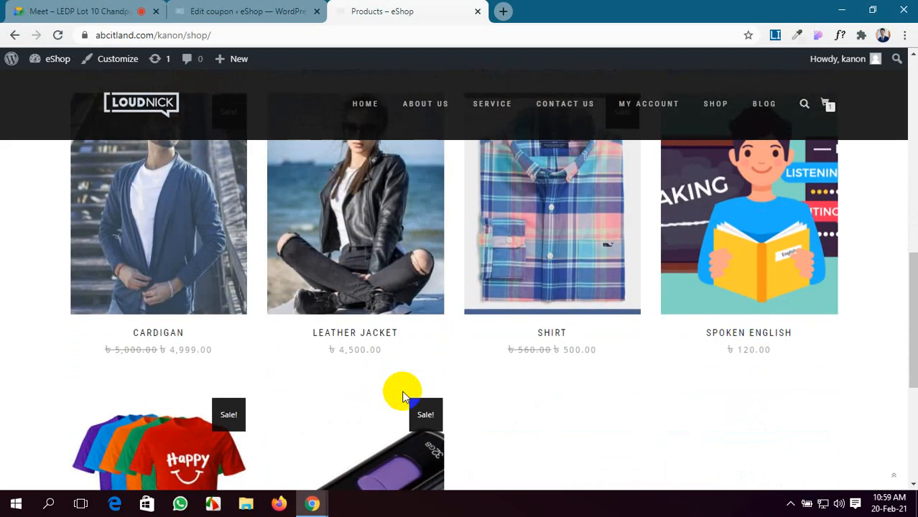
{"action": "left_click", "coordinate": [395, 295]}
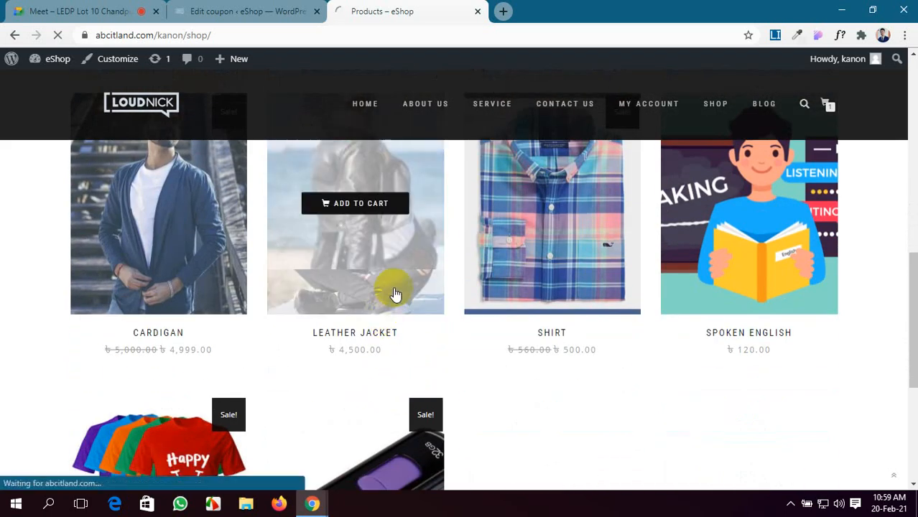
Step: Add the Leather Jacket to the cart, open the cart, and remove the Blue Sweater
{"action": "scroll", "coordinate": [393, 292], "scroll_direction": "down", "scroll_amount": 5}
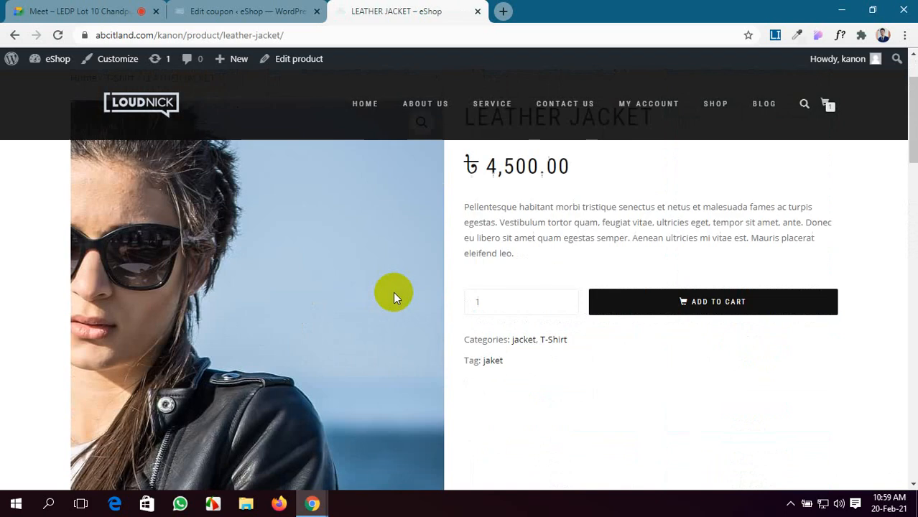
{"action": "scroll", "coordinate": [393, 291], "scroll_direction": "down", "scroll_amount": 5}
{"action": "scroll", "coordinate": [393, 292], "scroll_direction": "up", "scroll_amount": 5}
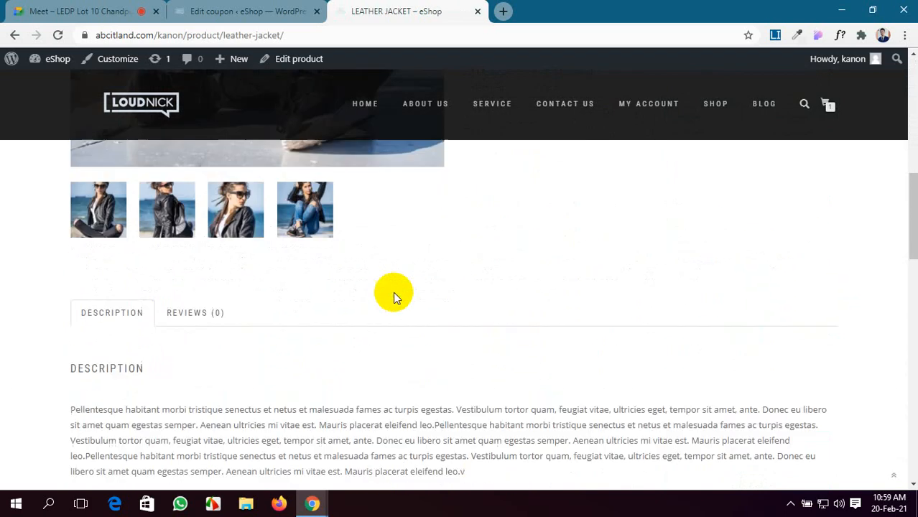
{"action": "scroll", "coordinate": [526, 282], "scroll_direction": "up", "scroll_amount": 3}
{"action": "left_click", "coordinate": [726, 304]}
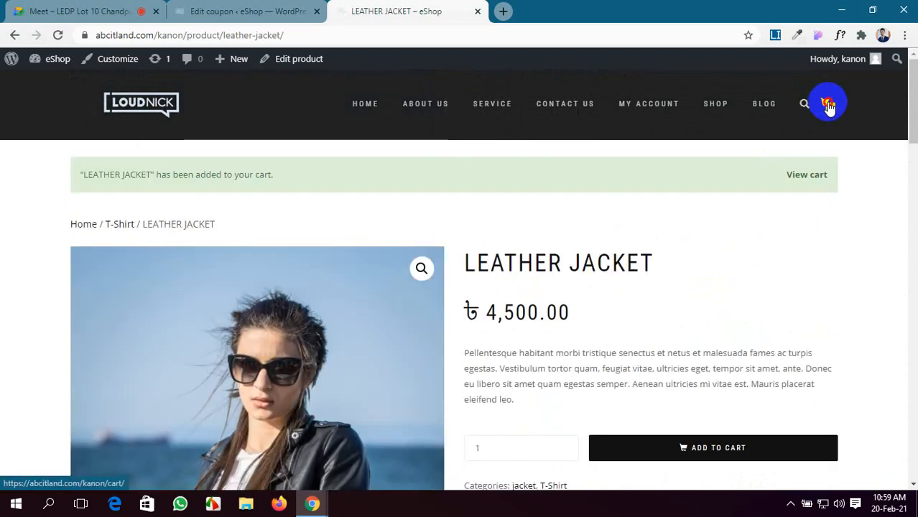
{"action": "left_click", "coordinate": [828, 105]}
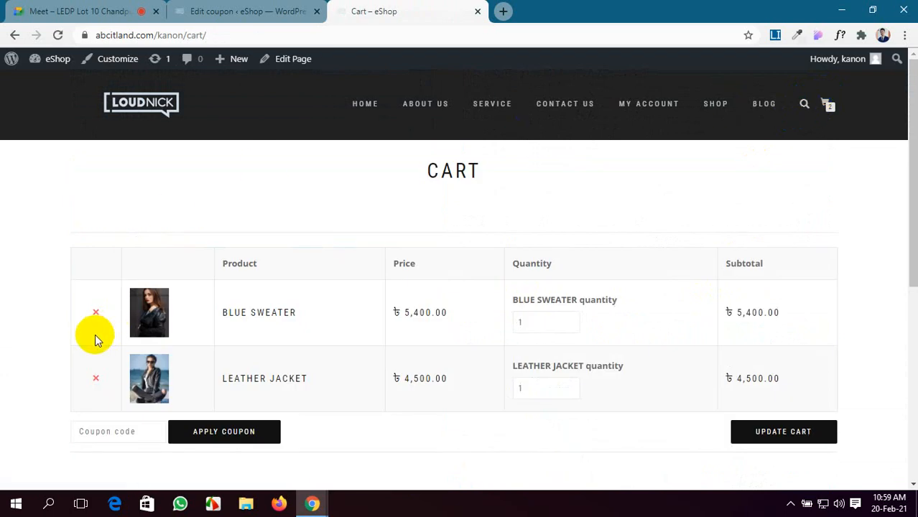
{"action": "left_click", "coordinate": [99, 312]}
Step: Remove the Blue Sweater and apply coupon NAG58TFJ to the cart
{"action": "left_click", "coordinate": [98, 311]}
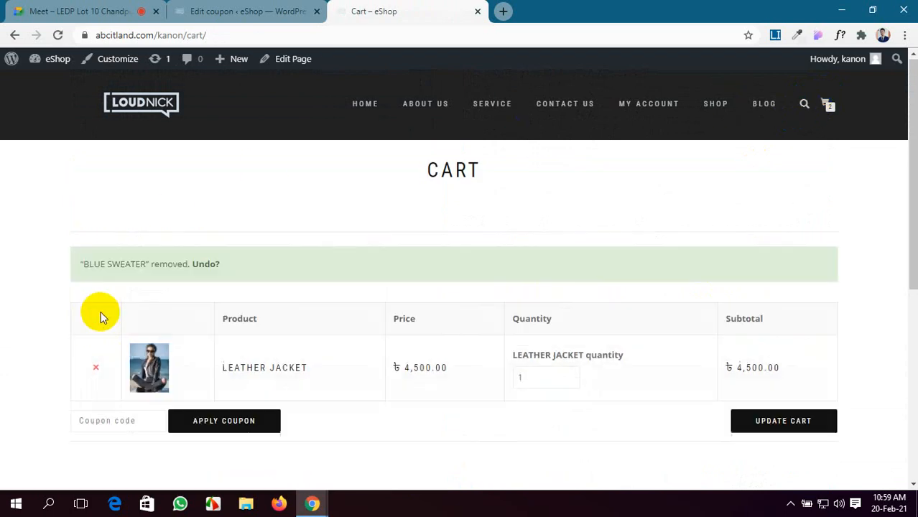
{"action": "left_click", "coordinate": [57, 35]}
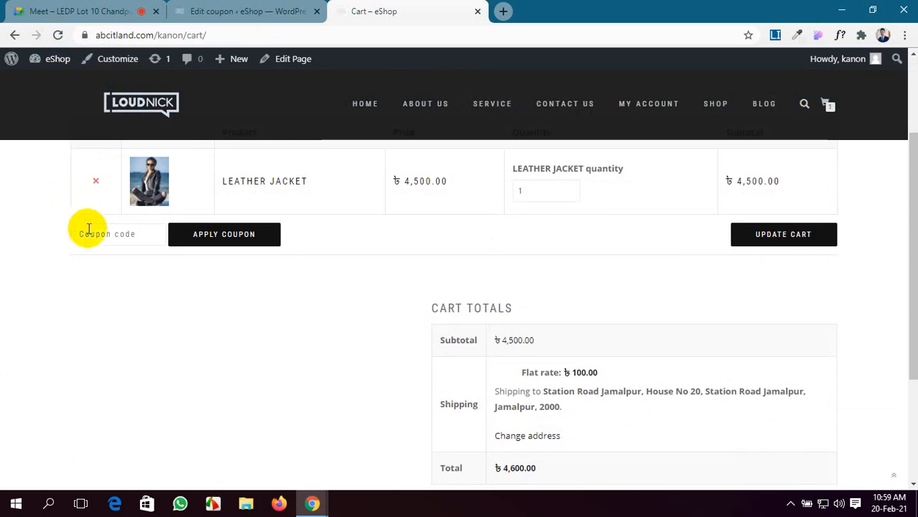
{"action": "left_click", "coordinate": [95, 235]}
{"action": "key", "text": "ctrl+v"}
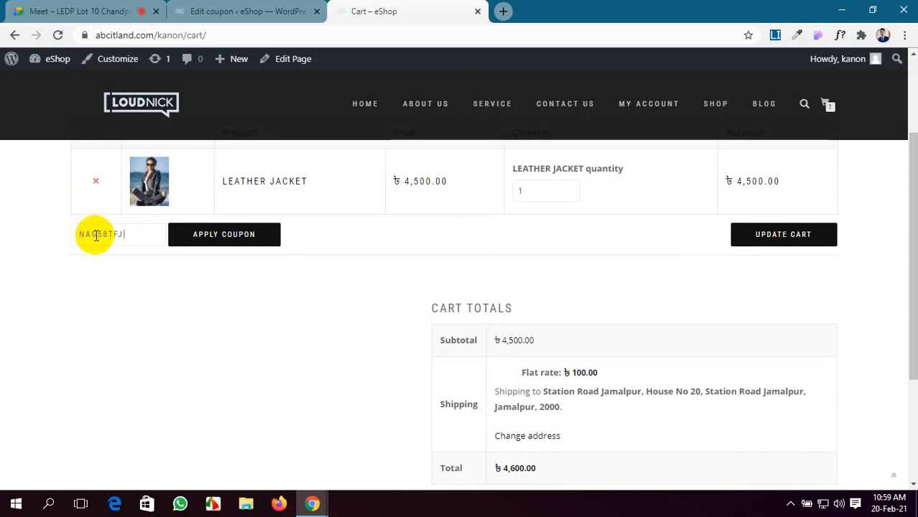
{"action": "left_click", "coordinate": [237, 235]}
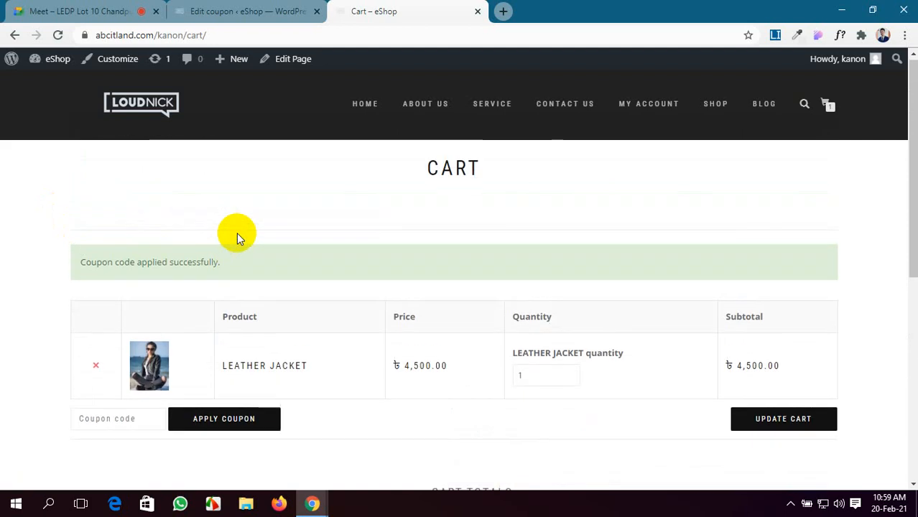
Step: Review the ৳200 discount and ৳4,400.00 total, then return to the coupon editor
{"action": "scroll", "coordinate": [242, 232], "scroll_direction": "down", "scroll_amount": 2}
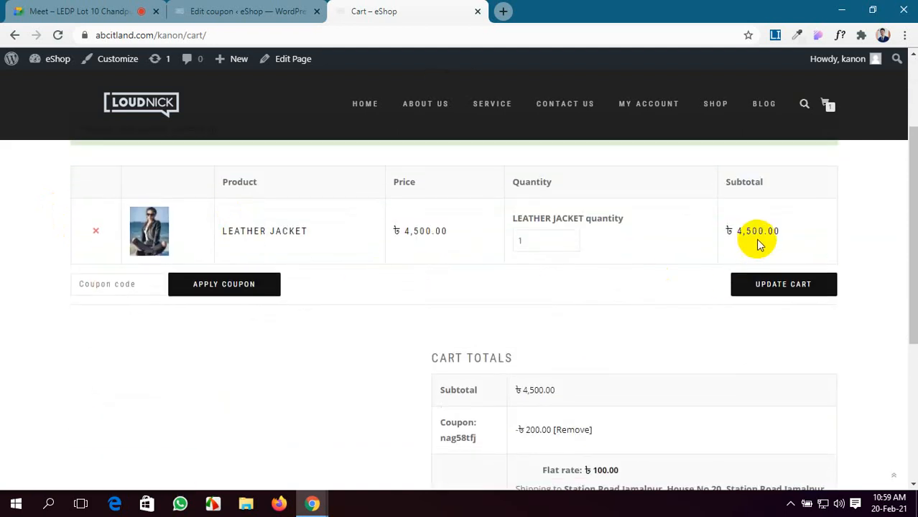
{"action": "scroll", "coordinate": [549, 390], "scroll_direction": "down", "scroll_amount": 2}
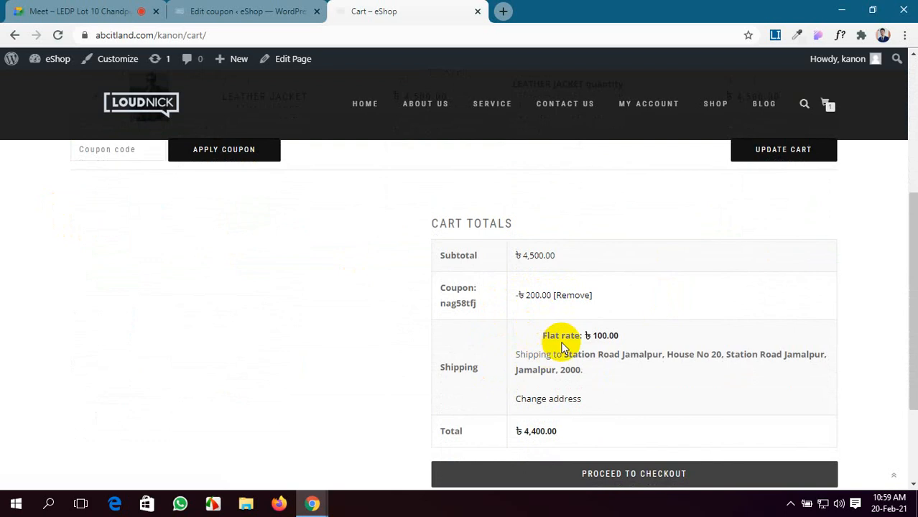
{"action": "scroll", "coordinate": [508, 402], "scroll_direction": "down", "scroll_amount": 1}
{"action": "scroll", "coordinate": [536, 377], "scroll_direction": "up", "scroll_amount": 1}
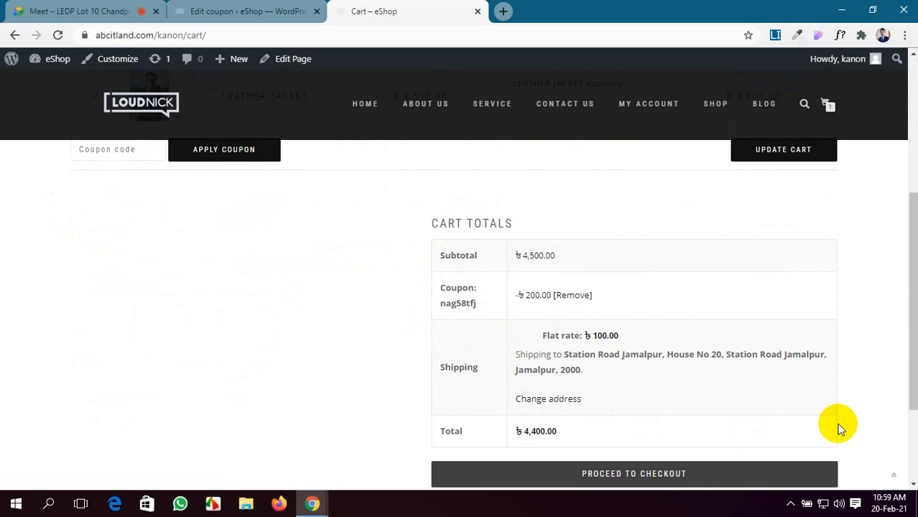
{"action": "left_click", "coordinate": [242, 7]}
Step: Open the Usage limits settings of coupon NAG58TFJ
{"action": "scroll", "coordinate": [334, 368], "scroll_direction": "down", "scroll_amount": 5}
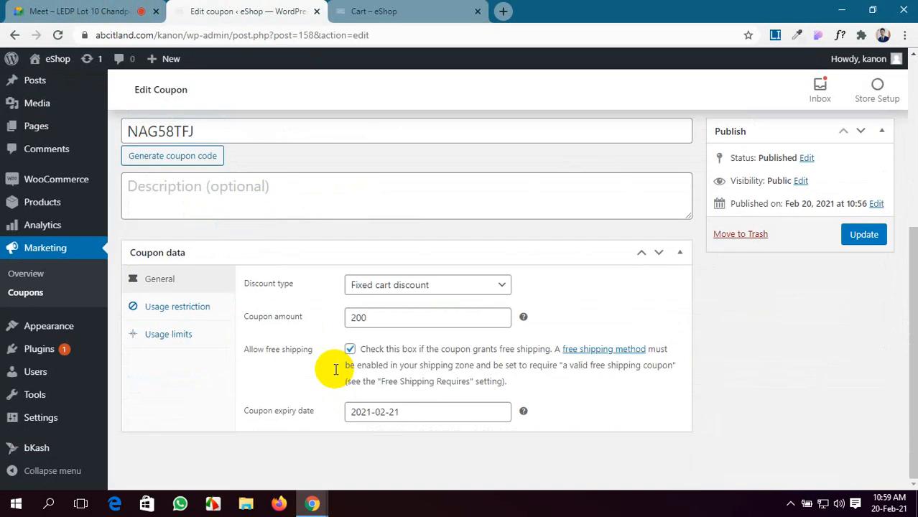
{"action": "left_click", "coordinate": [377, 11]}
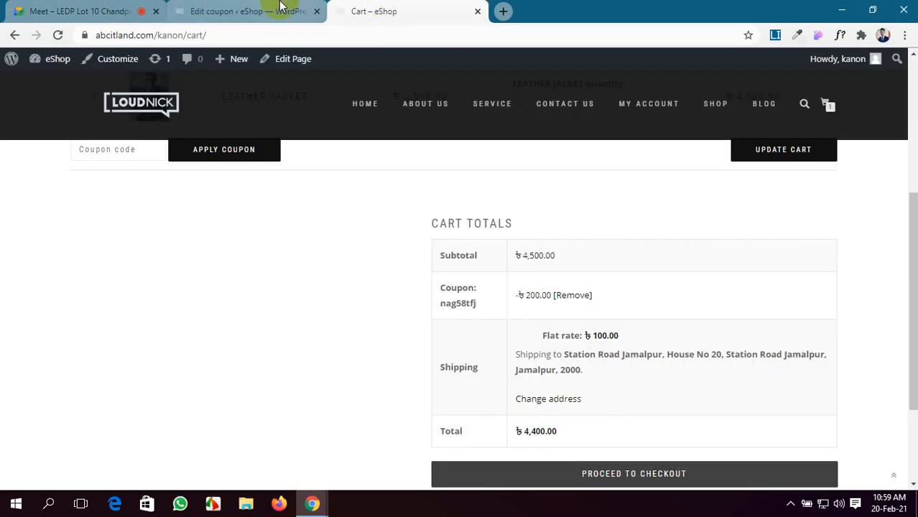
{"action": "left_click", "coordinate": [277, 10]}
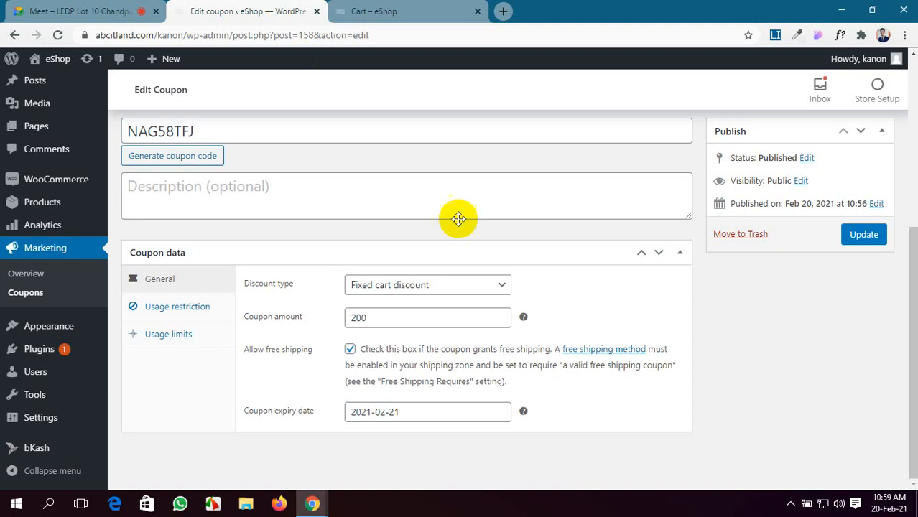
{"action": "left_click", "coordinate": [167, 309]}
{"action": "scroll", "coordinate": [421, 316], "scroll_direction": "down", "scroll_amount": 2}
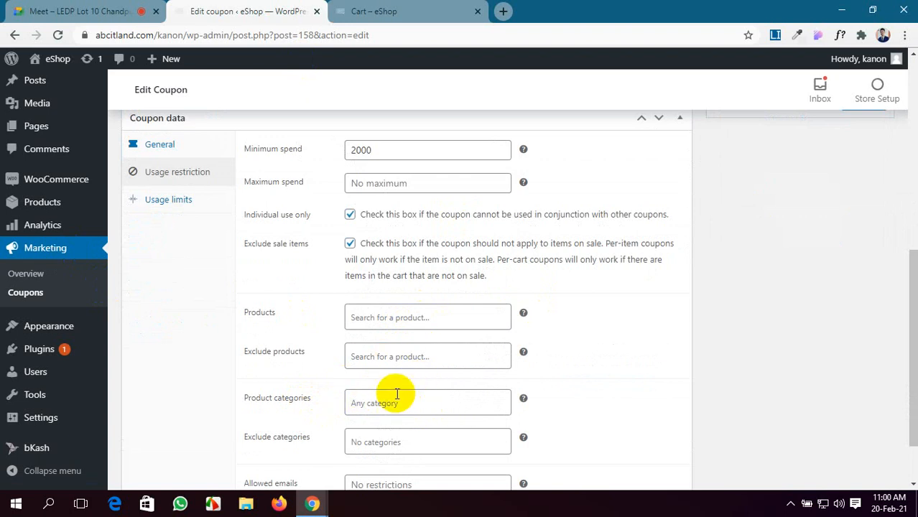
{"action": "left_click", "coordinate": [185, 199]}
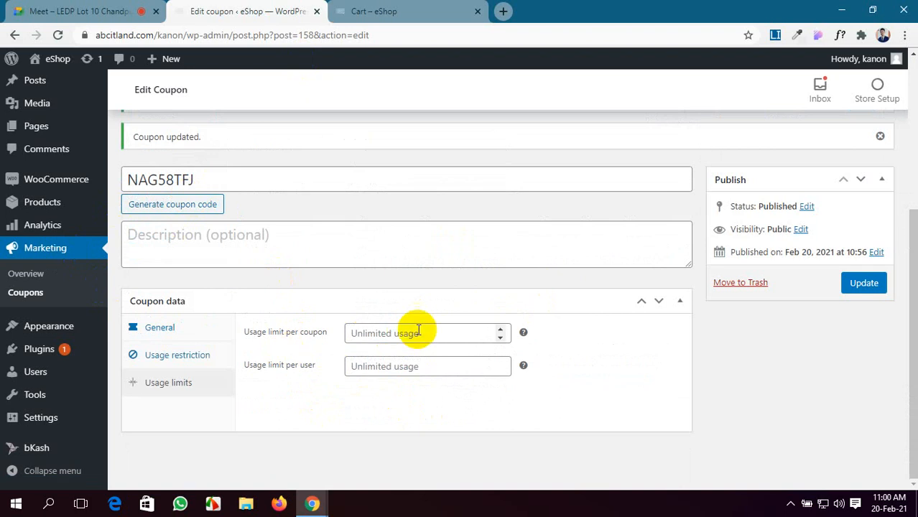
Step: Set usage limit per coupon and per user to 1, then update the coupon
{"action": "left_click", "coordinate": [501, 329]}
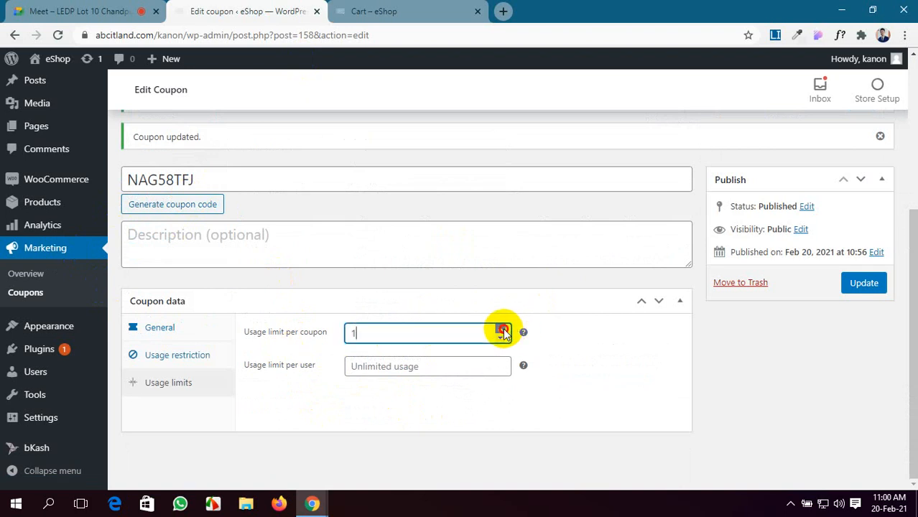
{"action": "left_click", "coordinate": [503, 331]}
{"action": "left_click", "coordinate": [501, 338]}
{"action": "left_click", "coordinate": [501, 338]}
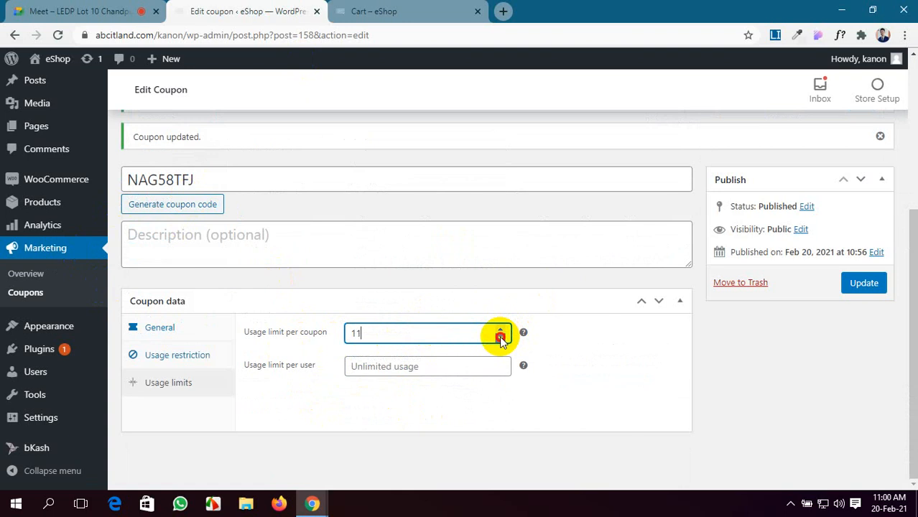
{"action": "left_click", "coordinate": [500, 338]}
{"action": "left_click", "coordinate": [501, 338]}
{"action": "left_click", "coordinate": [500, 338]}
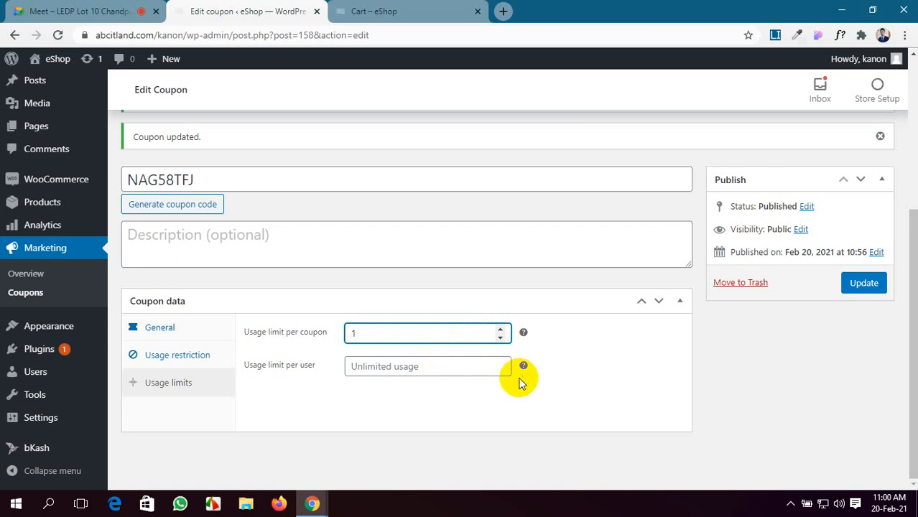
{"action": "left_click", "coordinate": [500, 362]}
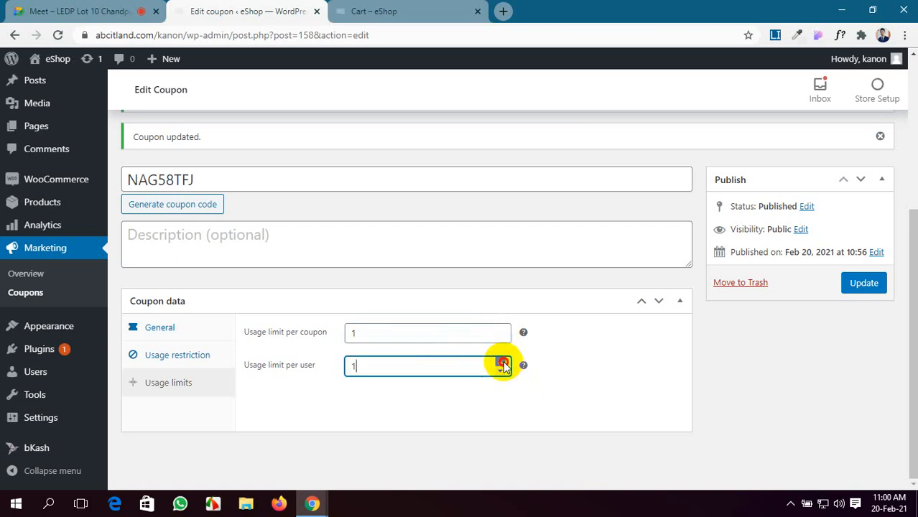
{"action": "left_click", "coordinate": [878, 284]}
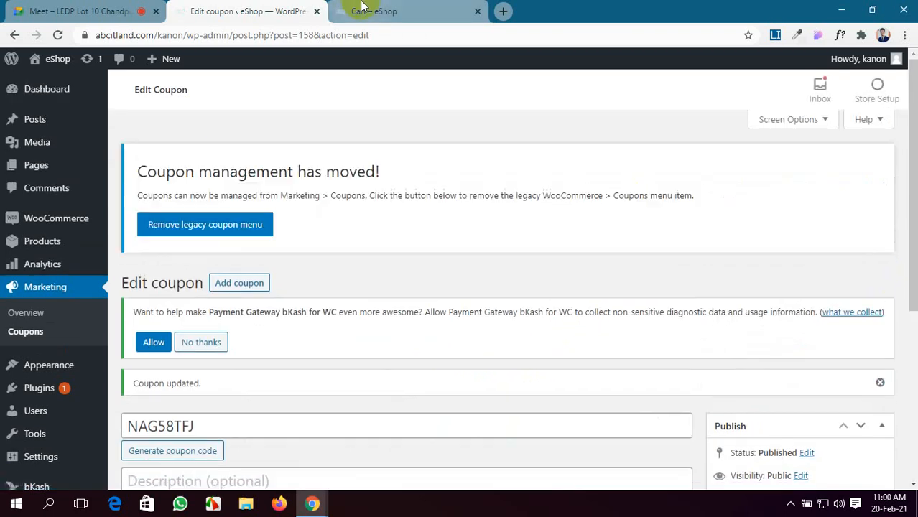
Step: Return to the cart with the Leather Jacket and proceed to checkout
{"action": "left_click", "coordinate": [374, 11]}
{"action": "scroll", "coordinate": [487, 343], "scroll_direction": "up", "scroll_amount": 4}
{"action": "scroll", "coordinate": [487, 343], "scroll_direction": "down", "scroll_amount": 1}
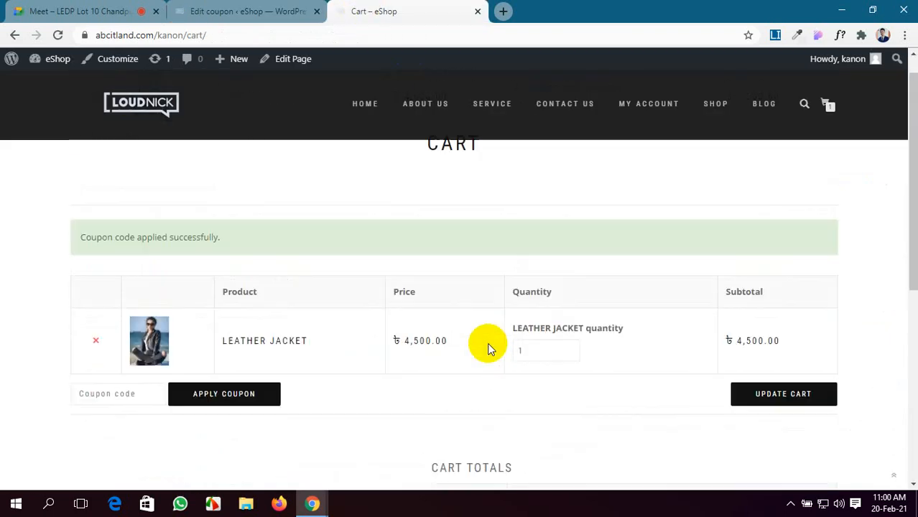
{"action": "scroll", "coordinate": [487, 343], "scroll_direction": "up", "scroll_amount": 1}
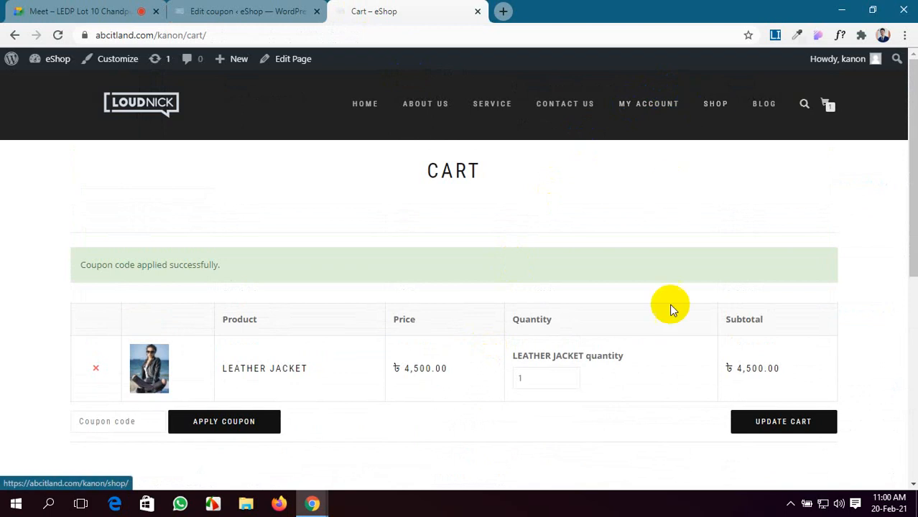
{"action": "scroll", "coordinate": [705, 355], "scroll_direction": "down", "scroll_amount": 4}
{"action": "scroll", "coordinate": [722, 396], "scroll_direction": "down", "scroll_amount": 2}
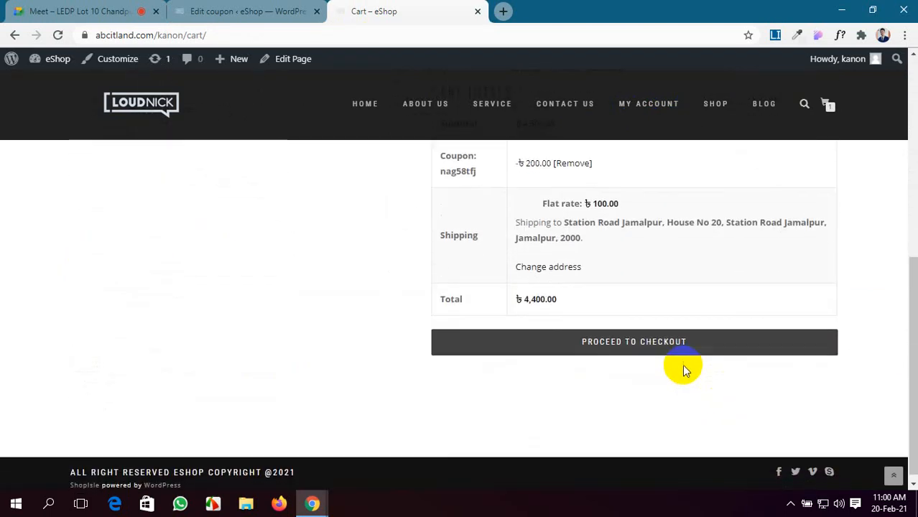
{"action": "left_click", "coordinate": [683, 348]}
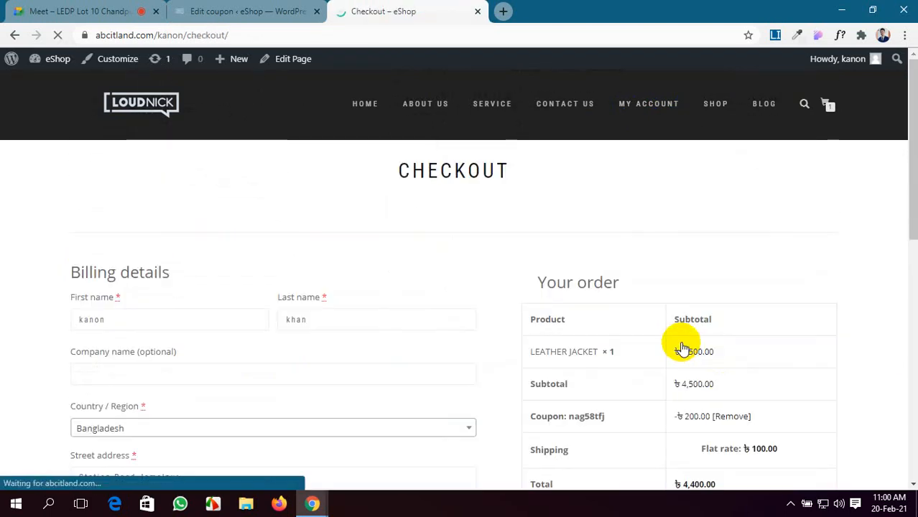
Step: Pay cash on delivery, accept the terms, and place the ৳4,400.00 order
{"action": "scroll", "coordinate": [676, 344], "scroll_direction": "down", "scroll_amount": 8}
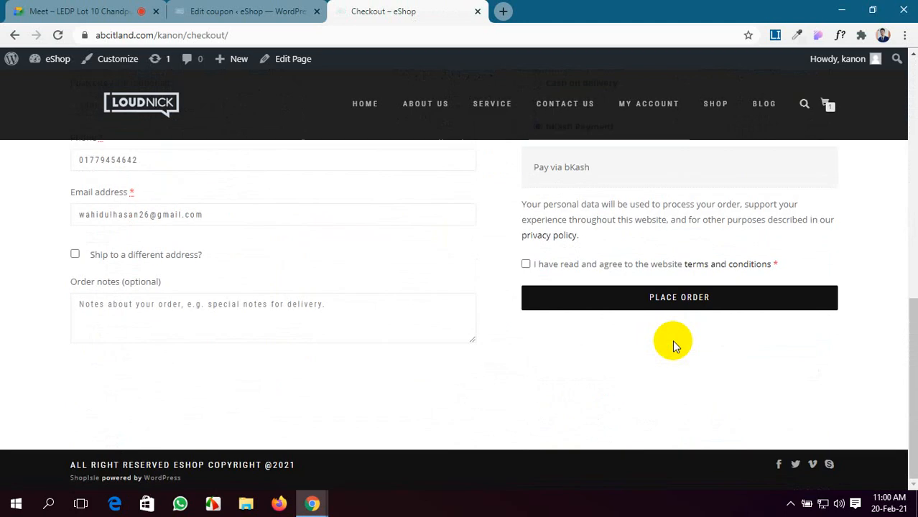
{"action": "scroll", "coordinate": [672, 340], "scroll_direction": "up", "scroll_amount": 2}
{"action": "left_click", "coordinate": [583, 216]}
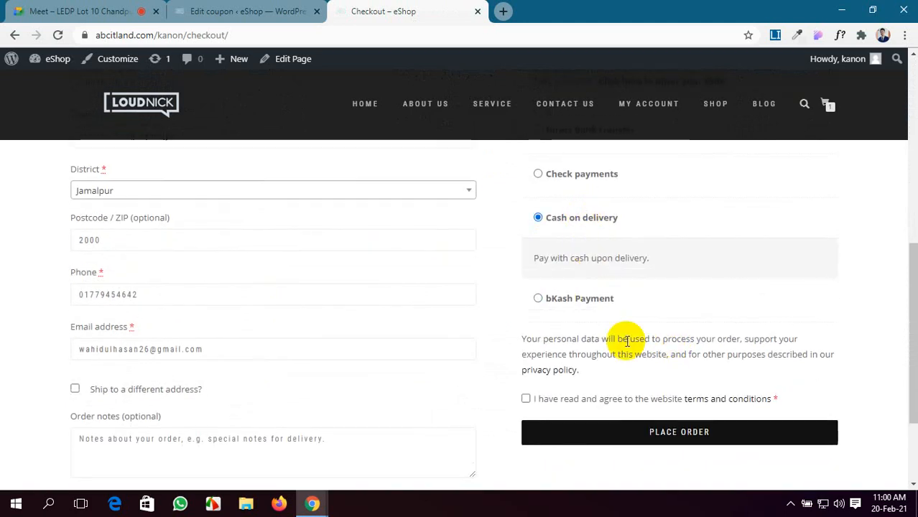
{"action": "left_click", "coordinate": [624, 401]}
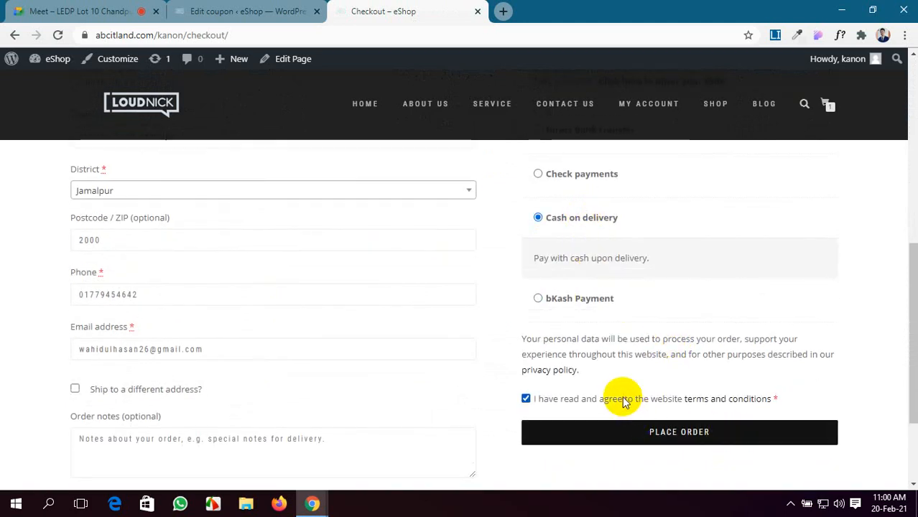
{"action": "left_click", "coordinate": [667, 441]}
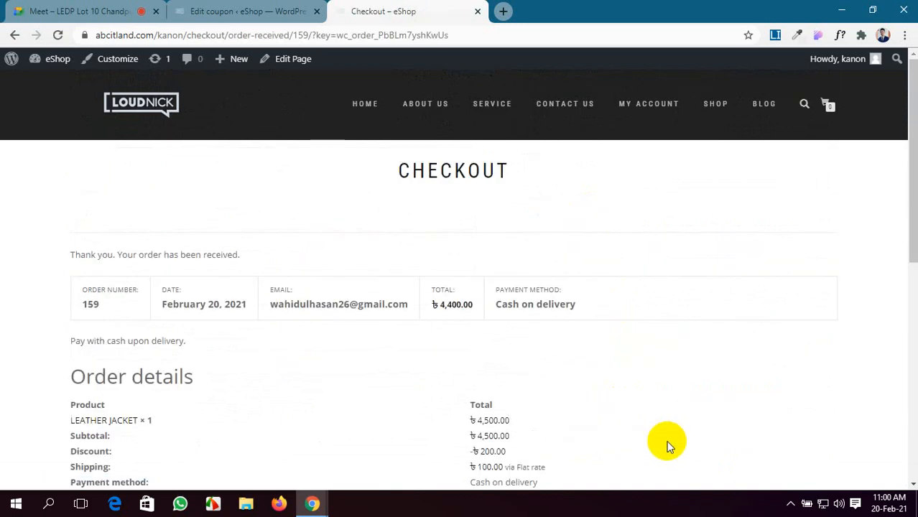
{"action": "left_click", "coordinate": [635, 110]}
{"action": "left_click", "coordinate": [709, 107]}
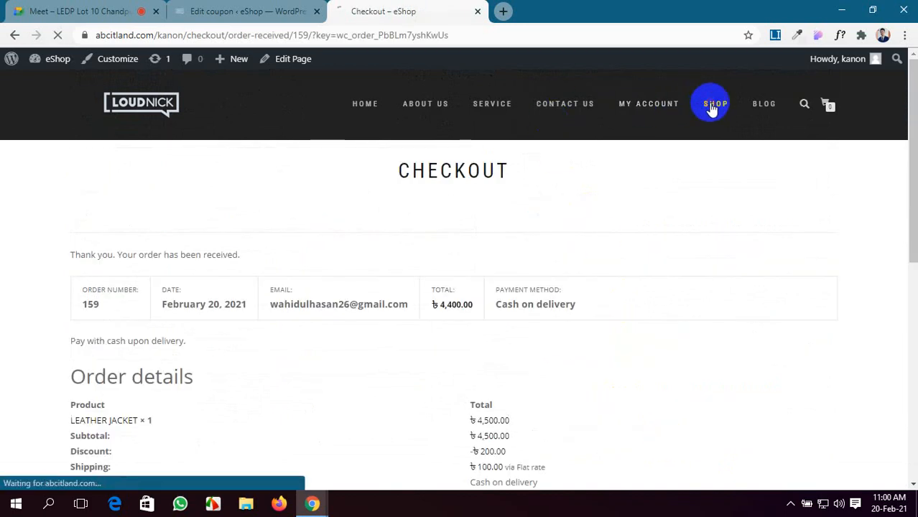
Step: Add the Cardigan (৳4,999.00) to the cart and open the cart
{"action": "scroll", "coordinate": [444, 320], "scroll_direction": "down", "scroll_amount": 10}
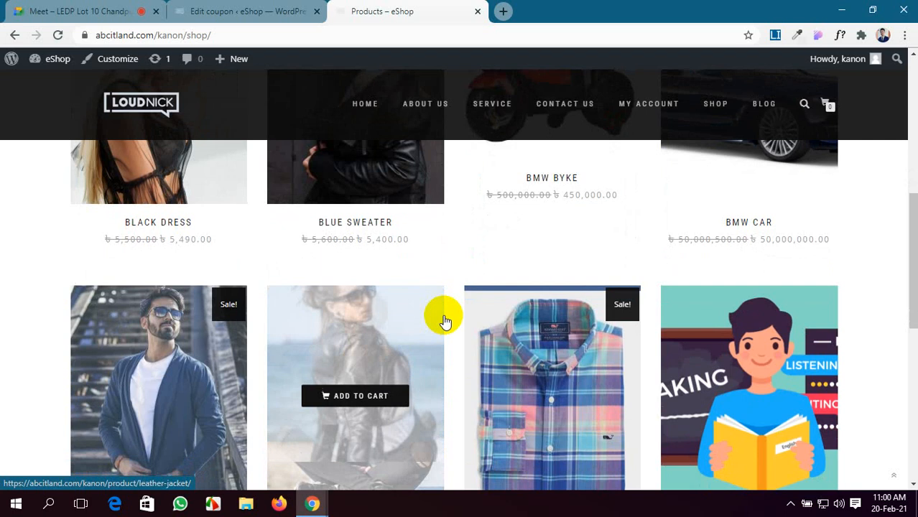
{"action": "scroll", "coordinate": [451, 324], "scroll_direction": "up", "scroll_amount": 1}
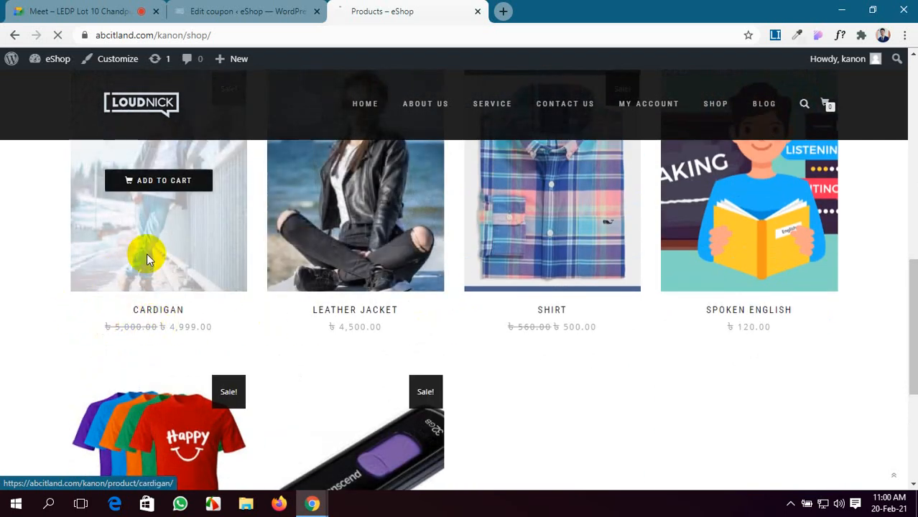
{"action": "left_click", "coordinate": [147, 252]}
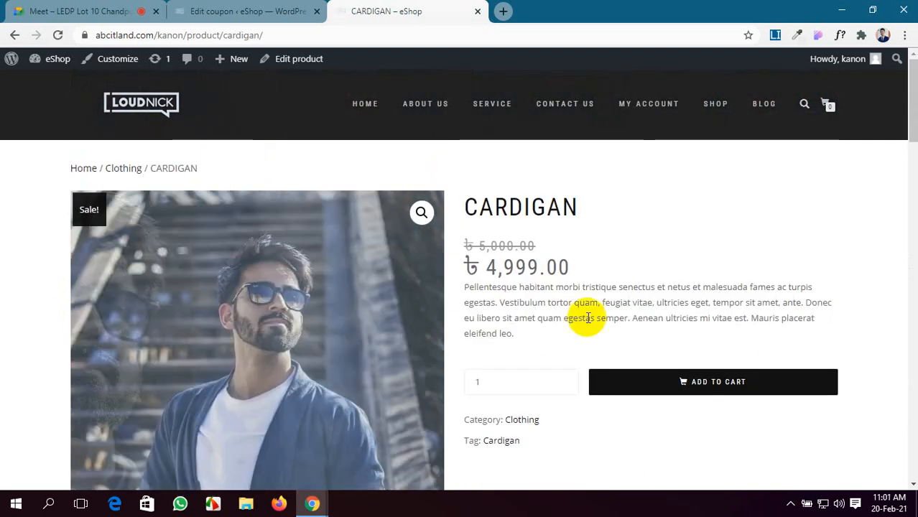
{"action": "scroll", "coordinate": [590, 317], "scroll_direction": "down", "scroll_amount": 2}
{"action": "left_click", "coordinate": [704, 247]}
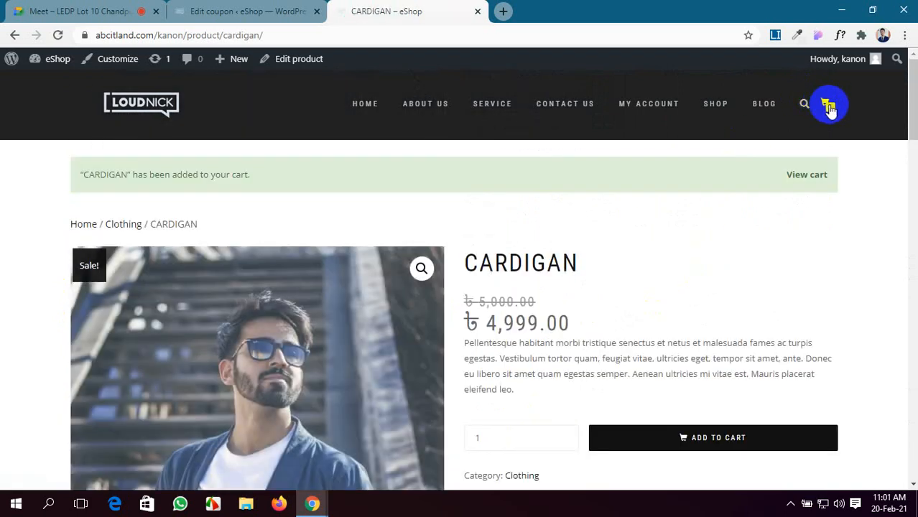
{"action": "left_click", "coordinate": [828, 106]}
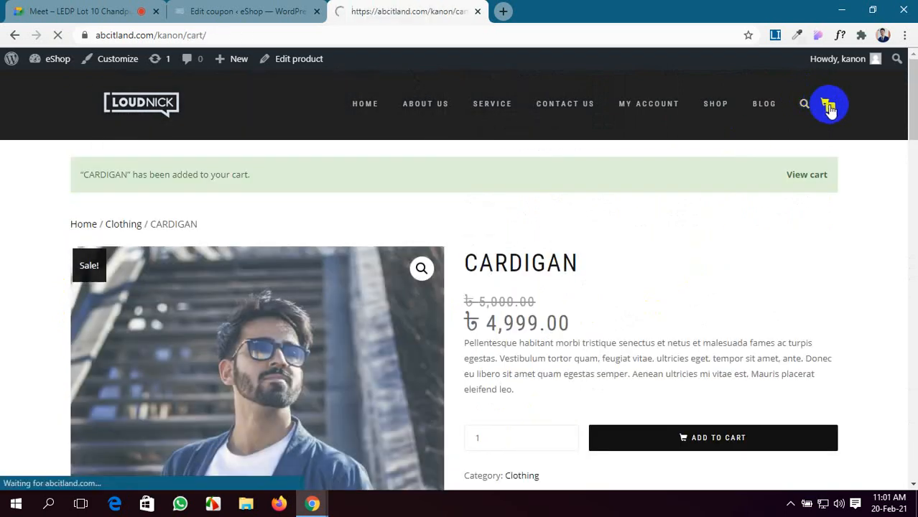
{"action": "left_click", "coordinate": [103, 363]}
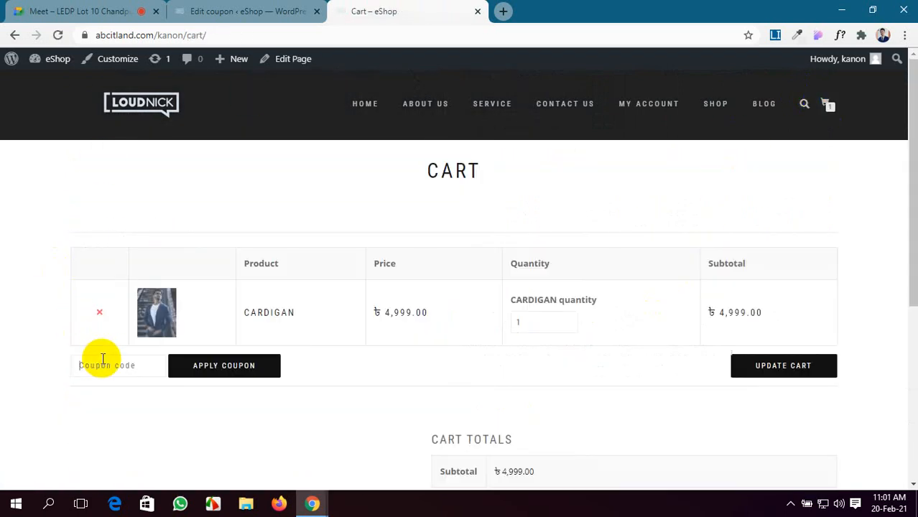
{"action": "type", "text": "NAG58TFJ"}
{"action": "left_click", "coordinate": [200, 366]}
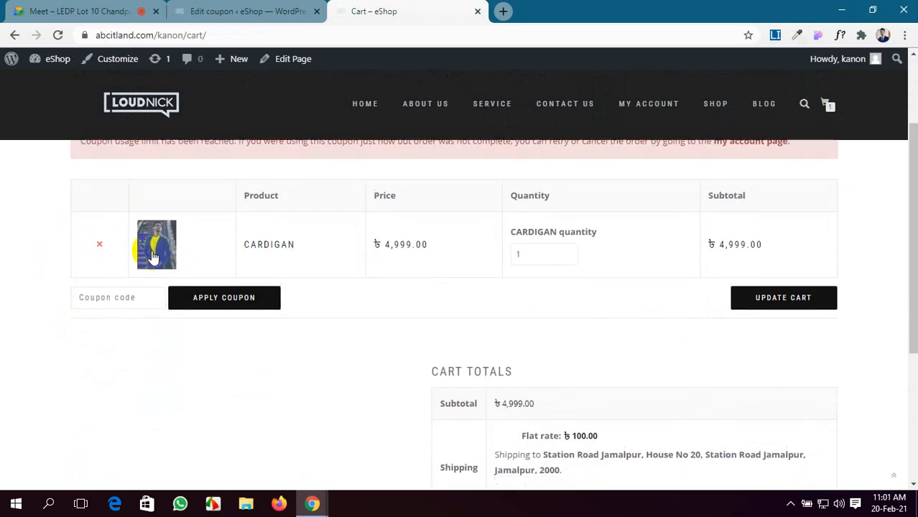
{"action": "scroll", "coordinate": [152, 257], "scroll_direction": "up", "scroll_amount": 2}
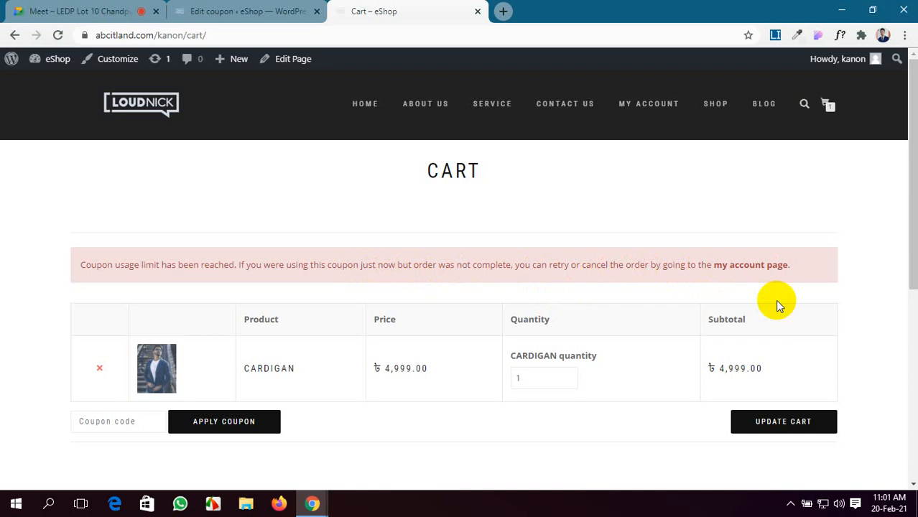
{"action": "left_click", "coordinate": [237, 11]}
{"action": "scroll", "coordinate": [401, 408], "scroll_direction": "down", "scroll_amount": 3}
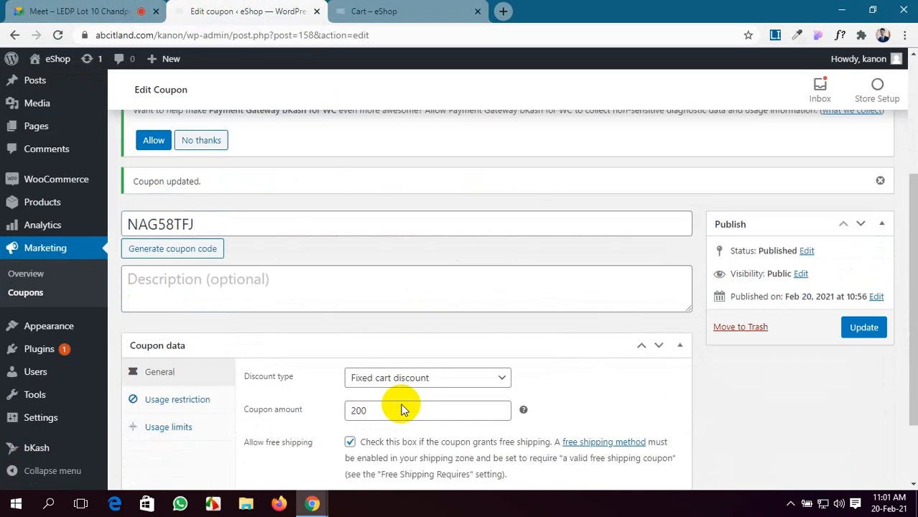
{"action": "scroll", "coordinate": [402, 404], "scroll_direction": "down", "scroll_amount": 2}
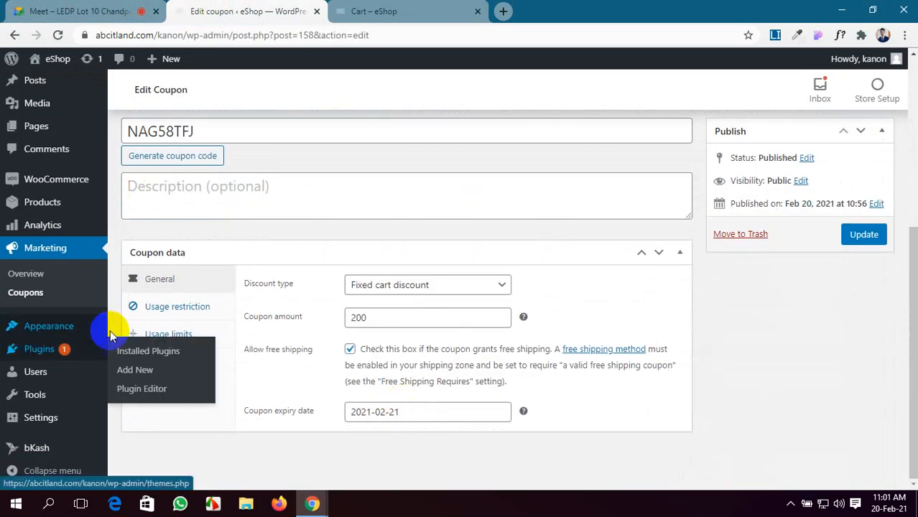
{"action": "left_click", "coordinate": [154, 335]}
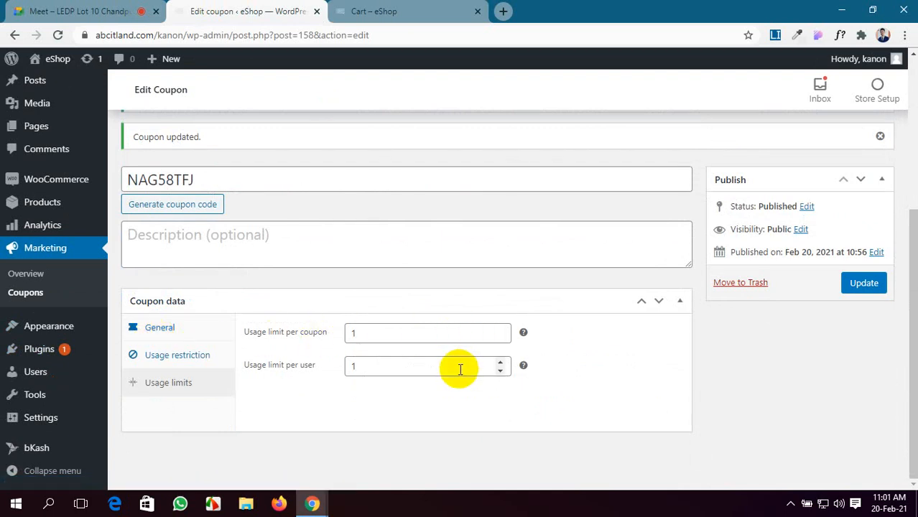
{"action": "left_click", "coordinate": [81, 10]}
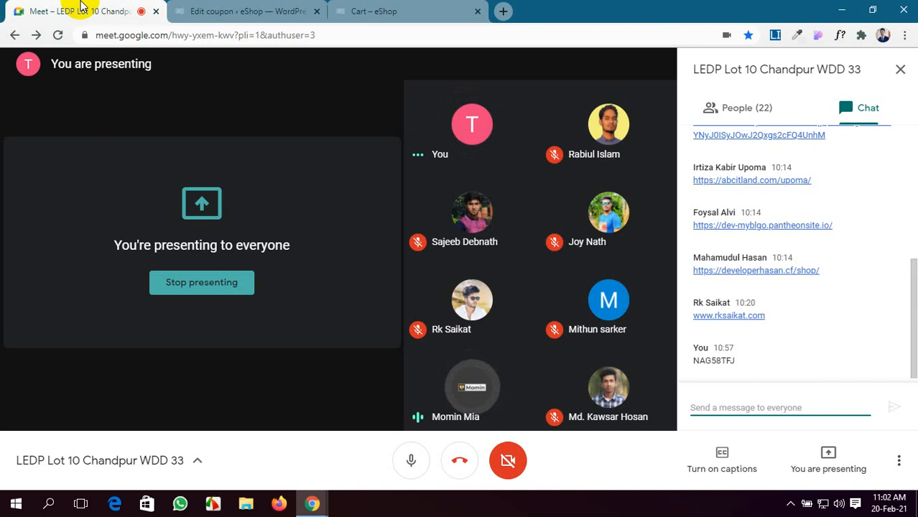
Step: Switch from Google Meet back to the Edit coupon tab for NAG58TFJ
{"action": "left_click", "coordinate": [208, 13]}
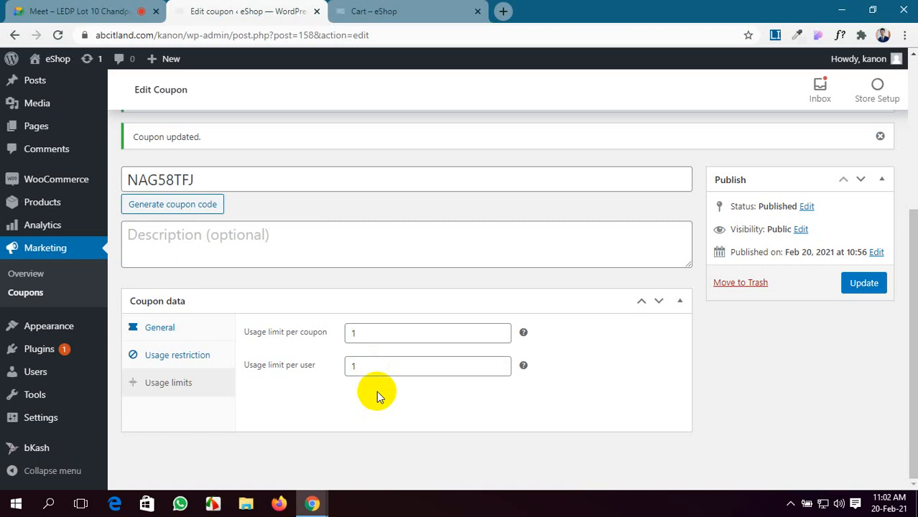
Step: Raise the usage limit per coupon from 1 to 4
{"action": "left_click", "coordinate": [501, 329]}
{"action": "left_click", "coordinate": [501, 329]}
{"action": "left_click", "coordinate": [500, 329]}
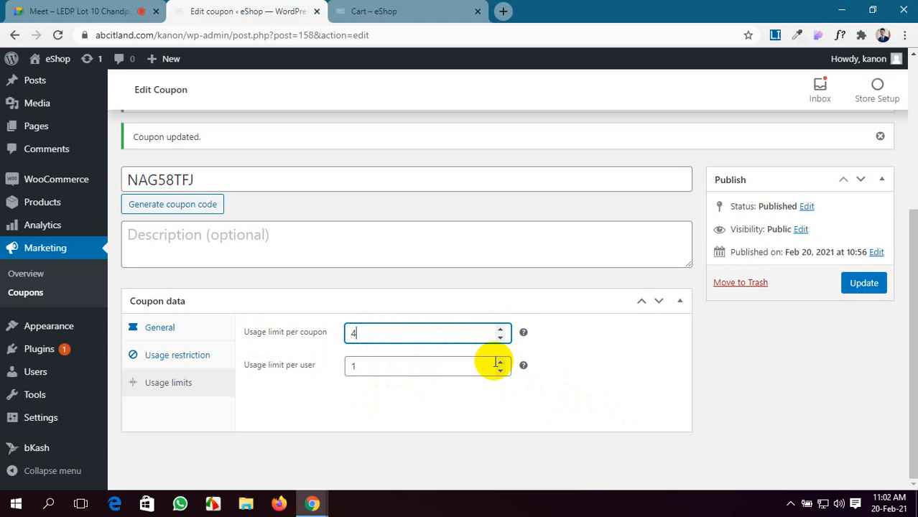
{"action": "left_click", "coordinate": [63, 9]}
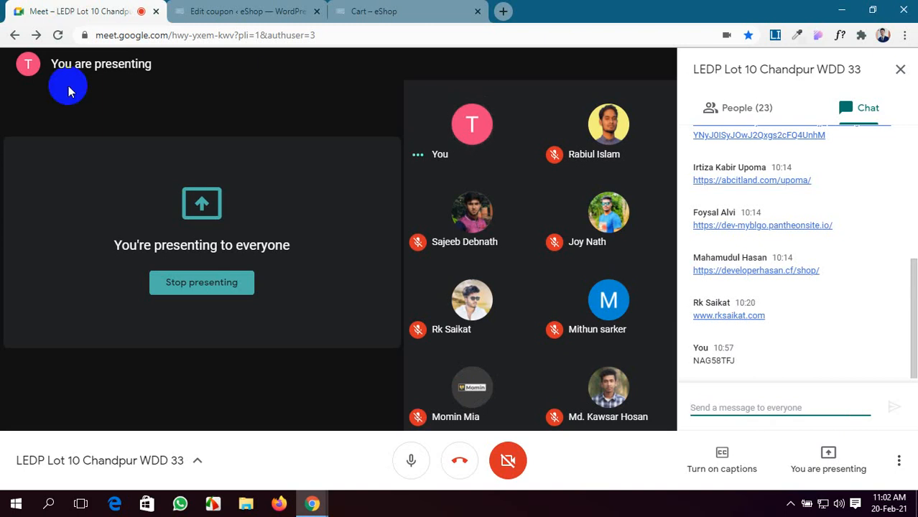
Step: Compare the coupon editor with the cart and shop home page, then return to Google Meet
{"action": "left_click", "coordinate": [219, 11]}
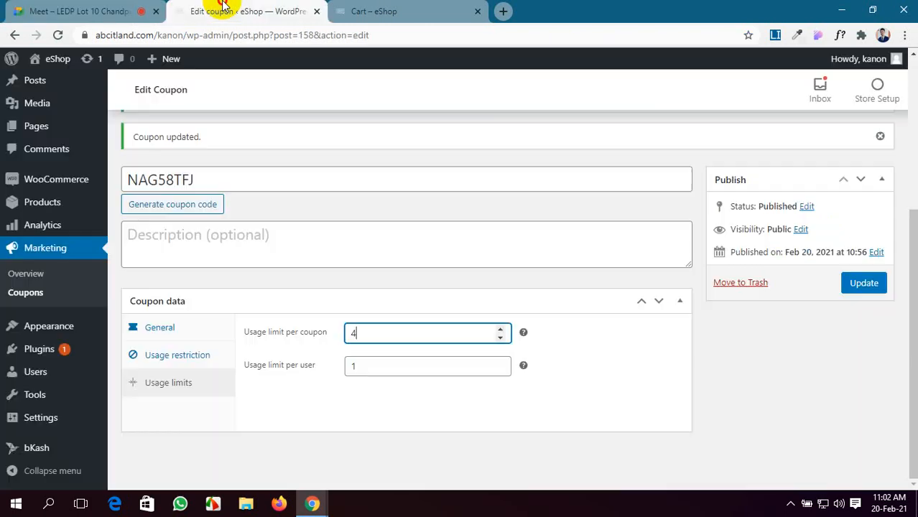
{"action": "left_click", "coordinate": [363, 7]}
{"action": "left_click", "coordinate": [258, 7]}
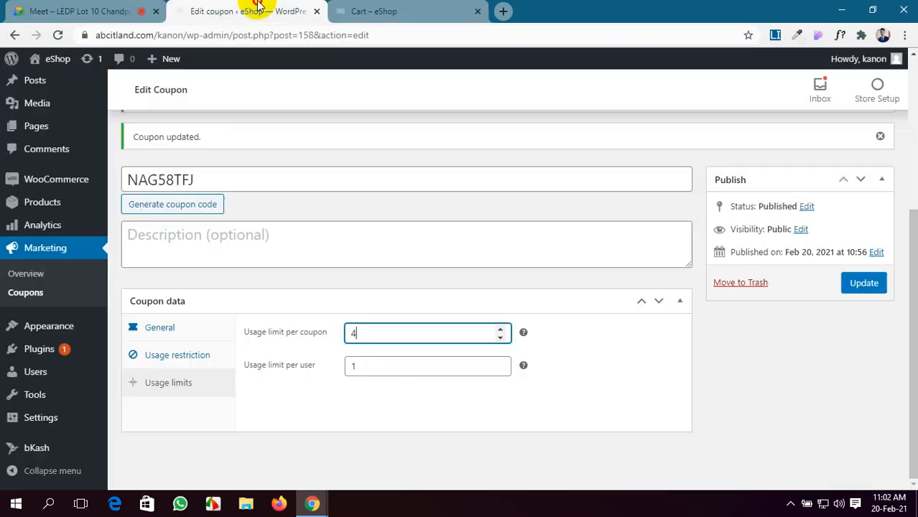
{"action": "left_click", "coordinate": [375, 11]}
{"action": "left_click", "coordinate": [374, 105]}
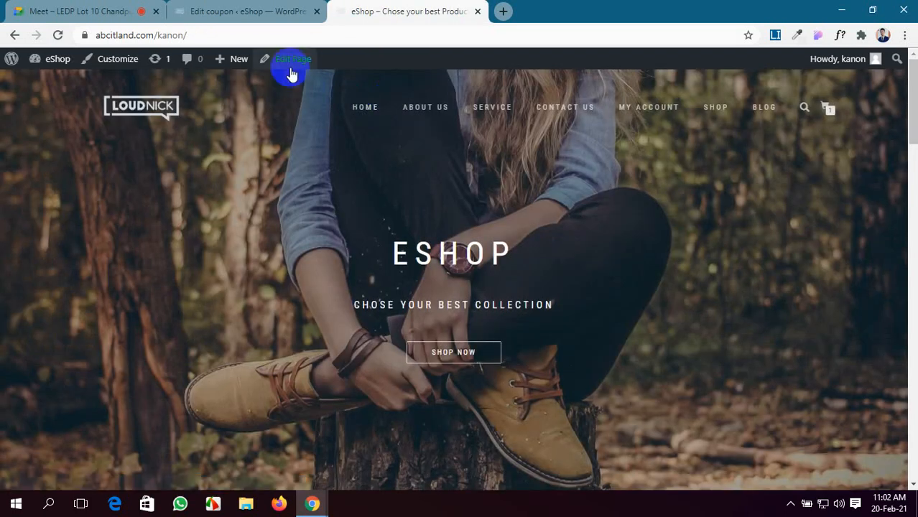
{"action": "left_click", "coordinate": [227, 8]}
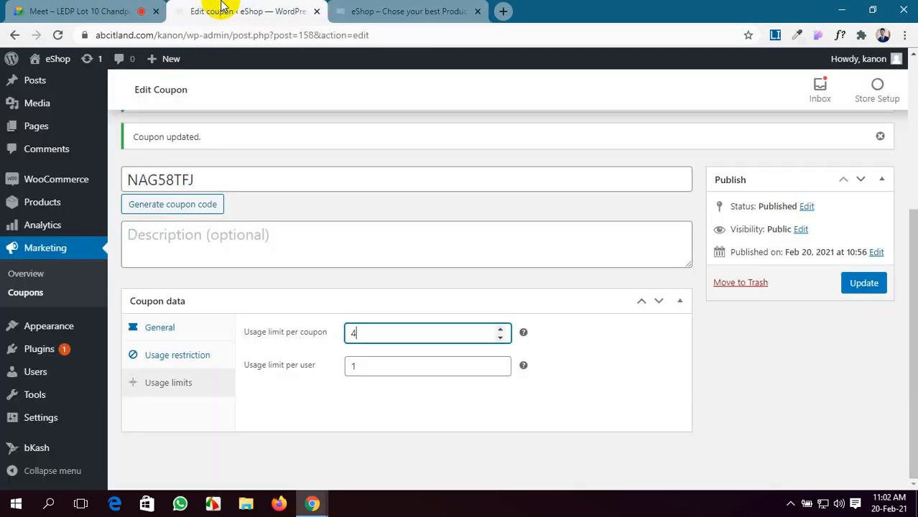
{"action": "left_click", "coordinate": [47, 7]}
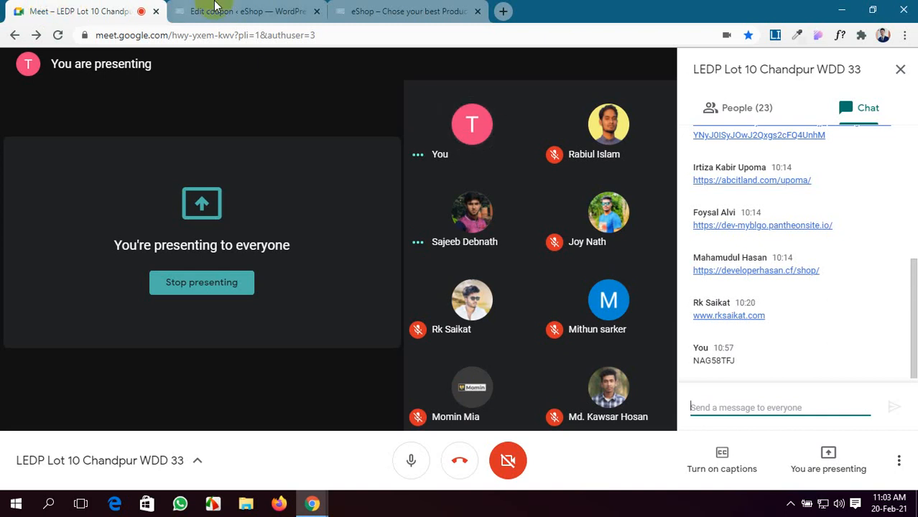
Step: After a glance at the storefront, leave the coupon editor for the WordPress admin Dashboard
{"action": "left_click", "coordinate": [241, 10]}
{"action": "left_click", "coordinate": [368, 11]}
{"action": "left_click", "coordinate": [247, 8]}
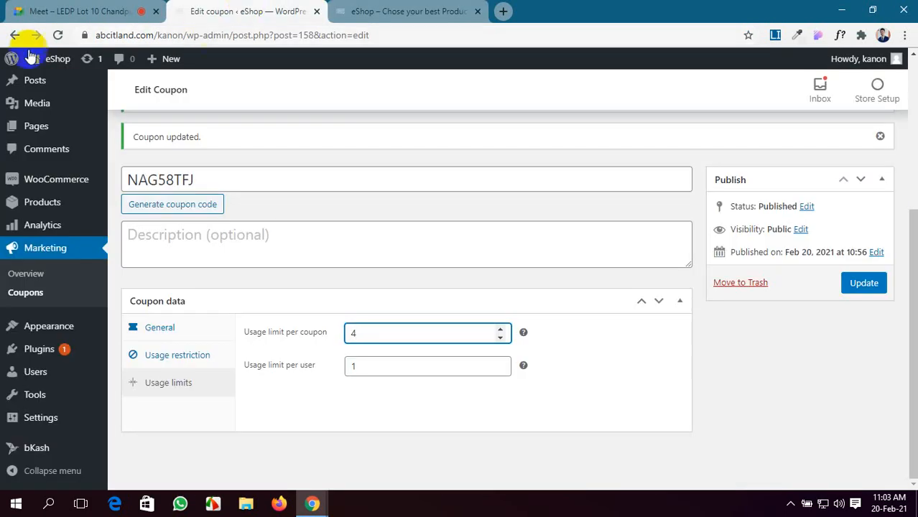
{"action": "scroll", "coordinate": [36, 160], "scroll_direction": "up", "scroll_amount": 3}
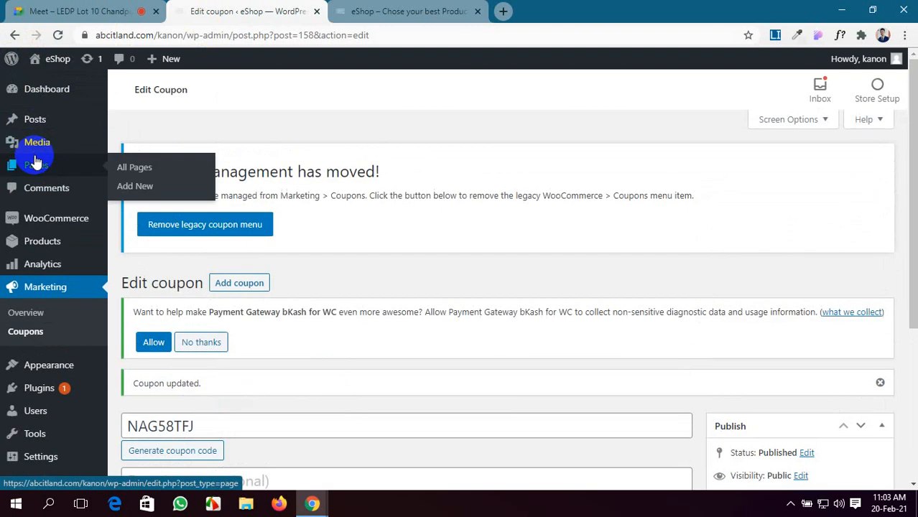
{"action": "left_click", "coordinate": [48, 97]}
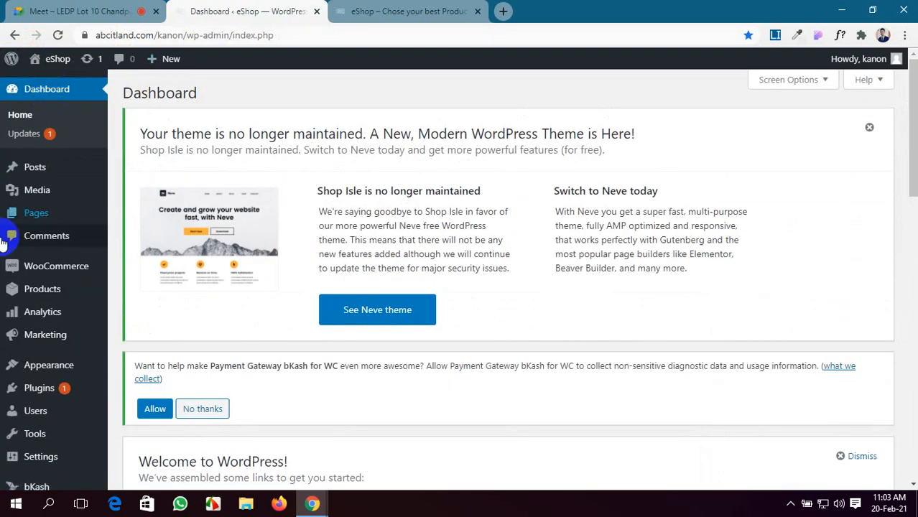
Step: Return to the Google Meet call
{"action": "scroll", "coordinate": [25, 329], "scroll_direction": "down", "scroll_amount": 1}
{"action": "mouse_move", "coordinate": [39, 324]}
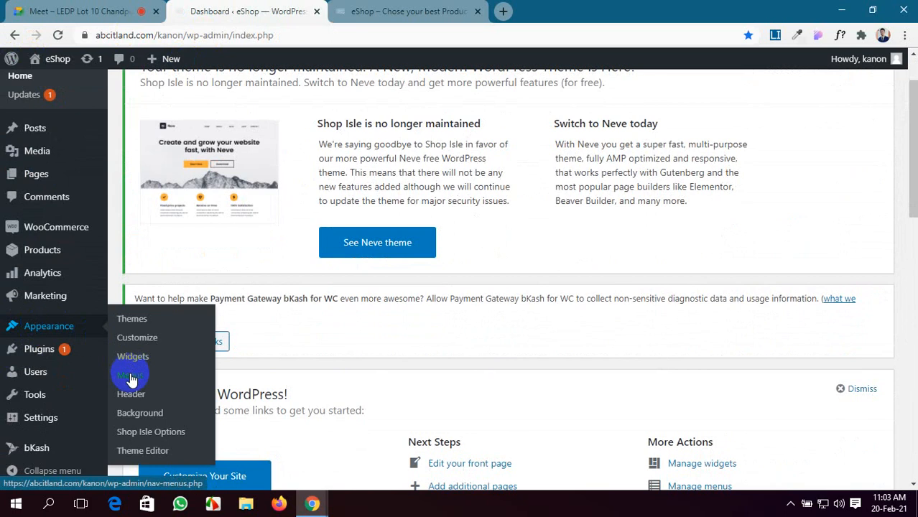
{"action": "left_click", "coordinate": [70, 10]}
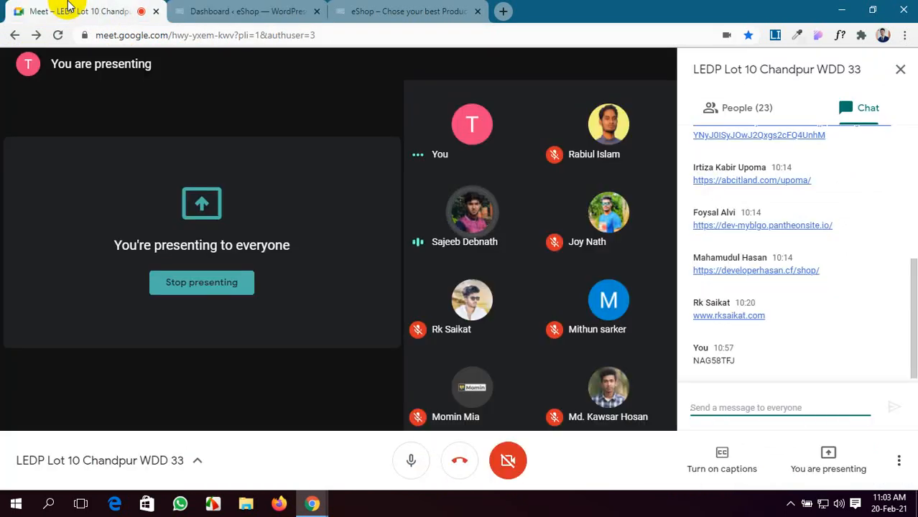
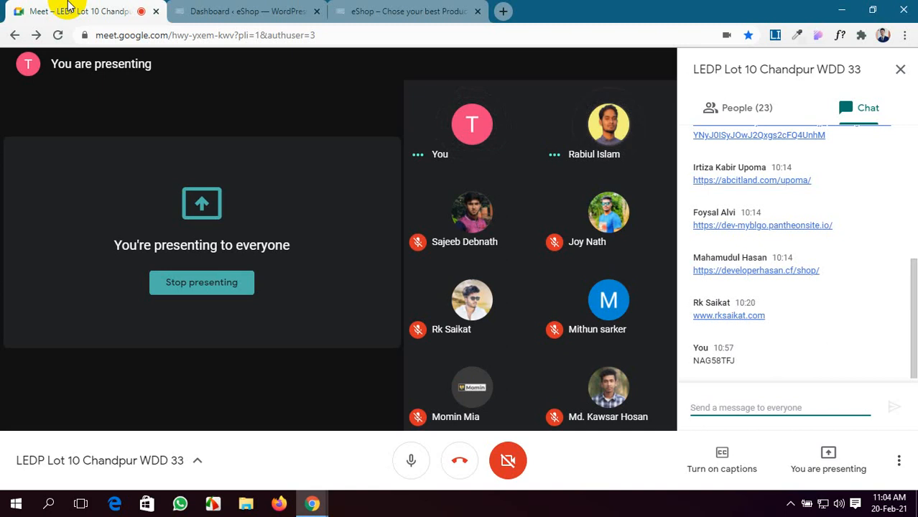
Step: Open the eShop storefront from the Dashboard, scrolling past its banners to Latest Products and back up
{"action": "left_click", "coordinate": [245, 9]}
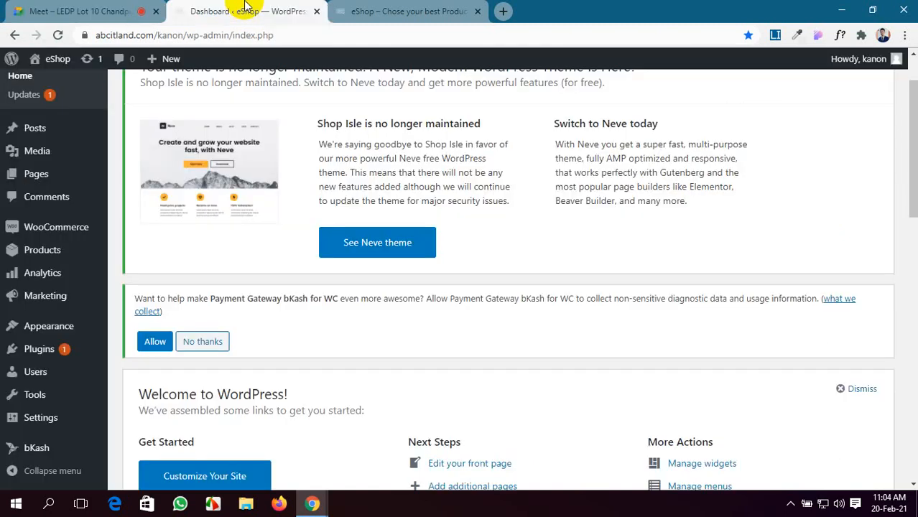
{"action": "left_click", "coordinate": [359, 8]}
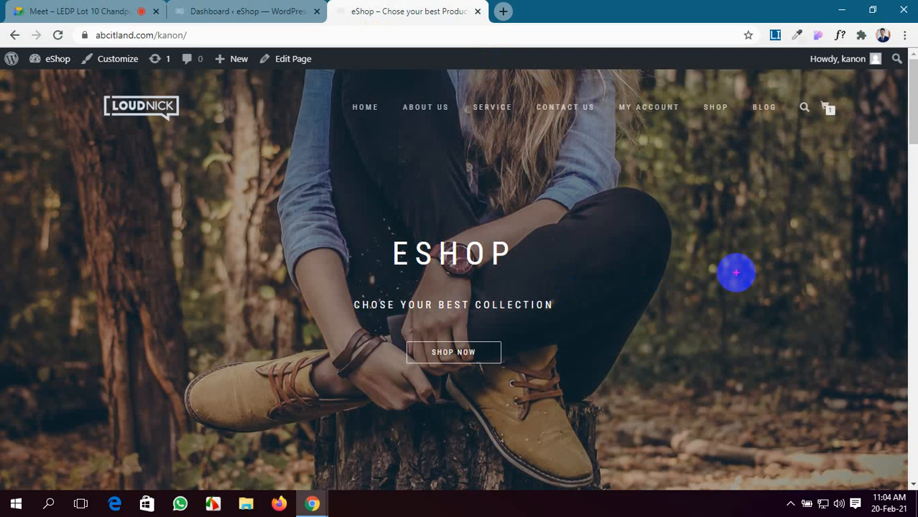
{"action": "scroll", "coordinate": [735, 271], "scroll_direction": "down", "scroll_amount": 5}
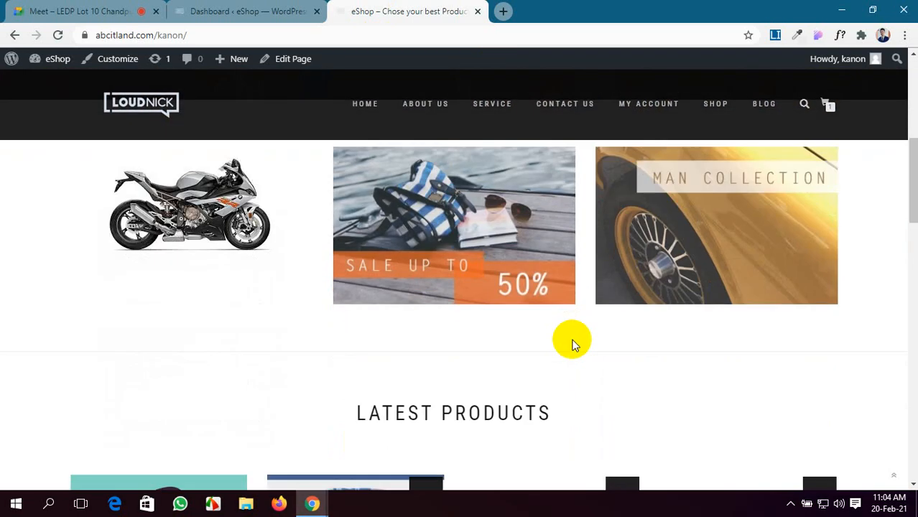
{"action": "scroll", "coordinate": [574, 342], "scroll_direction": "up", "scroll_amount": 1}
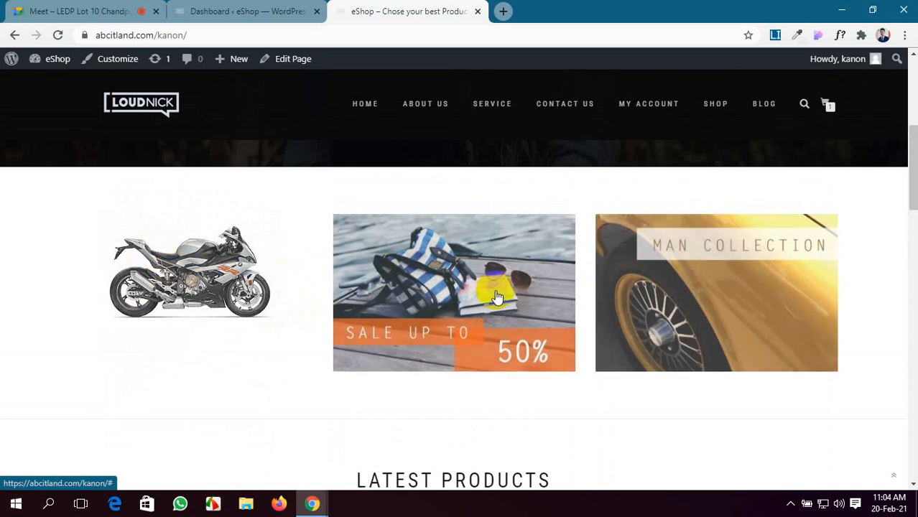
{"action": "scroll", "coordinate": [681, 317], "scroll_direction": "down", "scroll_amount": 1}
{"action": "scroll", "coordinate": [676, 302], "scroll_direction": "up", "scroll_amount": 5}
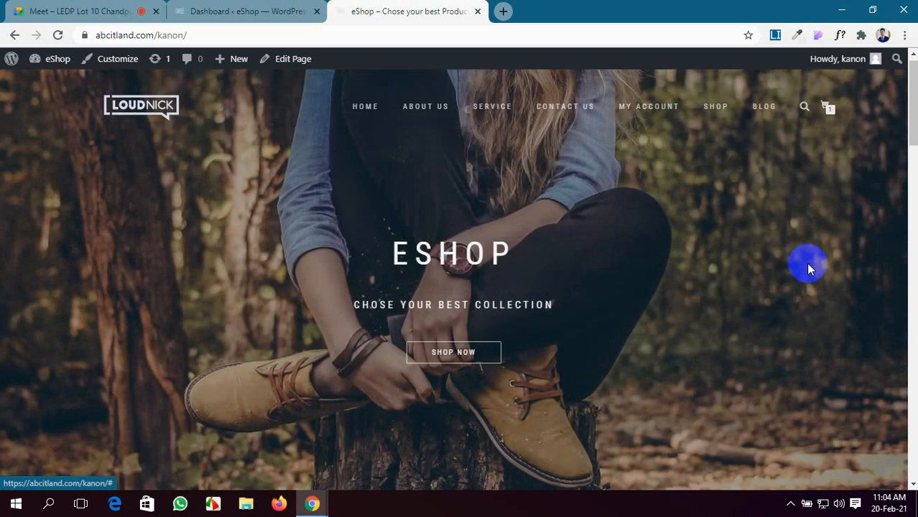
{"action": "left_click", "coordinate": [51, 9]}
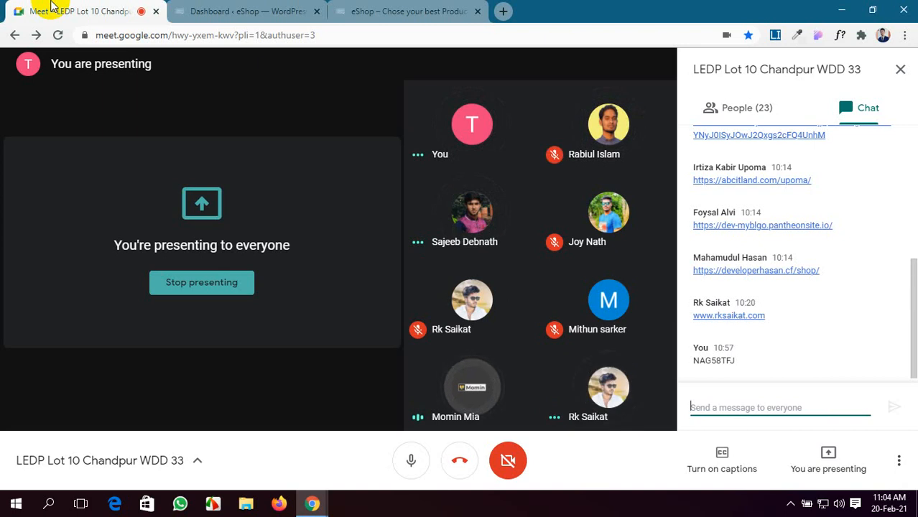
{"action": "left_click", "coordinate": [268, 8]}
{"action": "left_click", "coordinate": [434, 9]}
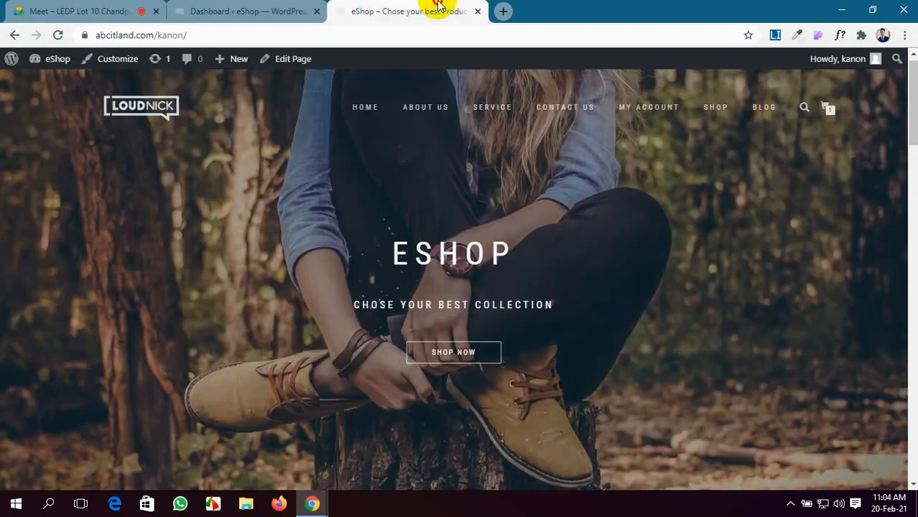
Step: Scroll the eShop homepage and swipe through its promo banner images
{"action": "scroll", "coordinate": [605, 383], "scroll_direction": "down", "scroll_amount": 5}
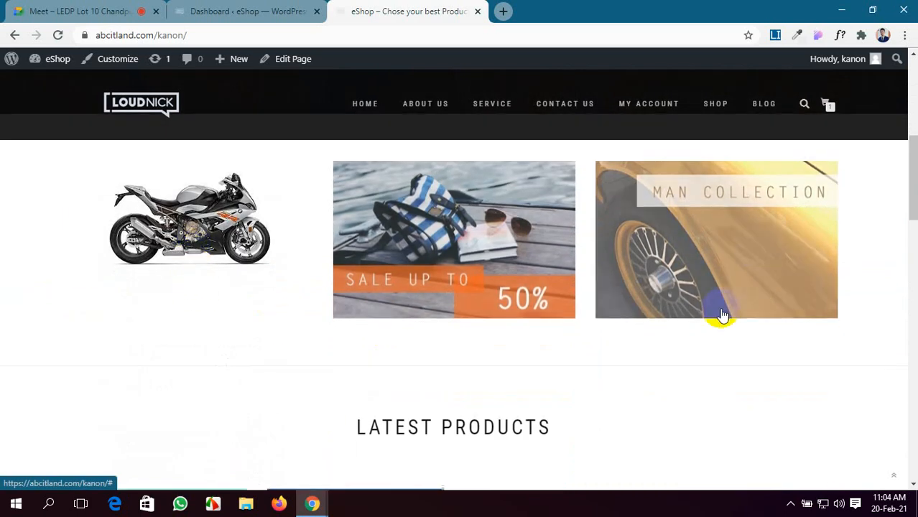
{"action": "scroll", "coordinate": [724, 316], "scroll_direction": "up", "scroll_amount": 2}
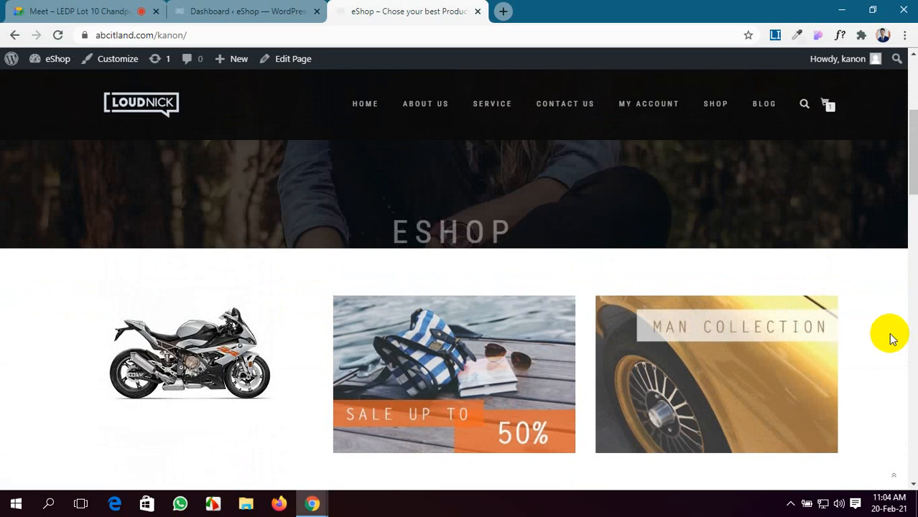
{"action": "left_click_drag", "start_coordinate": [722, 362], "coordinate": [687, 209]}
{"action": "left_click_drag", "start_coordinate": [656, 349], "coordinate": [647, 218]}
{"action": "left_click_drag", "start_coordinate": [367, 362], "coordinate": [374, 167]}
{"action": "left_click_drag", "start_coordinate": [113, 354], "coordinate": [175, 204]}
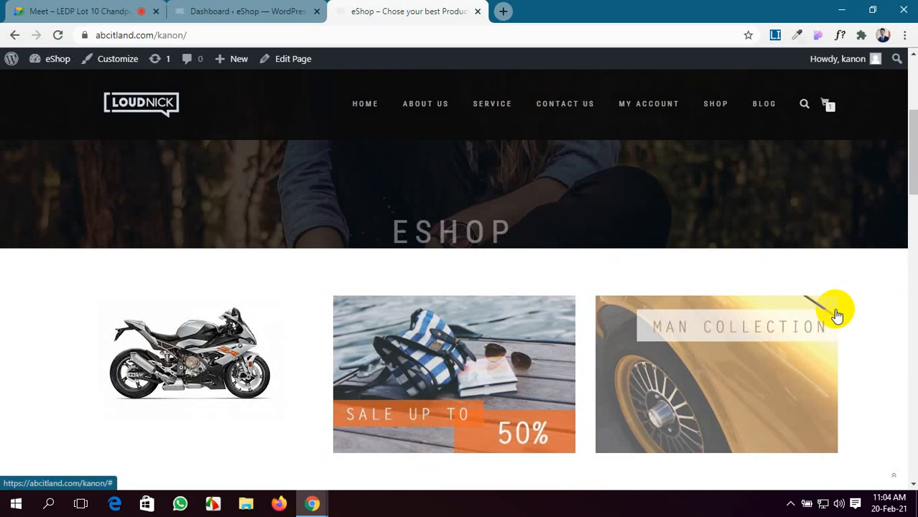
Step: Scroll down to Latest Products and back up, then return to the Google Meet call
{"action": "scroll", "coordinate": [837, 314], "scroll_direction": "down", "scroll_amount": 3}
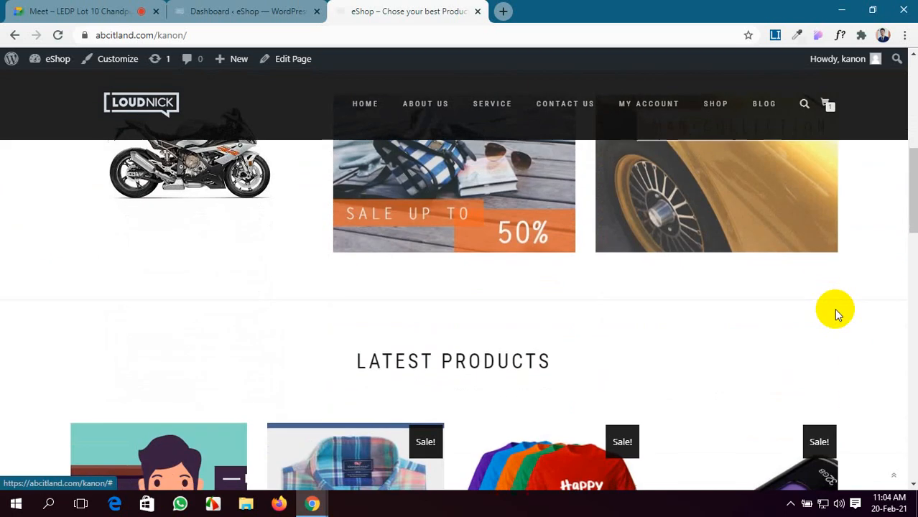
{"action": "scroll", "coordinate": [836, 314], "scroll_direction": "down", "scroll_amount": 3}
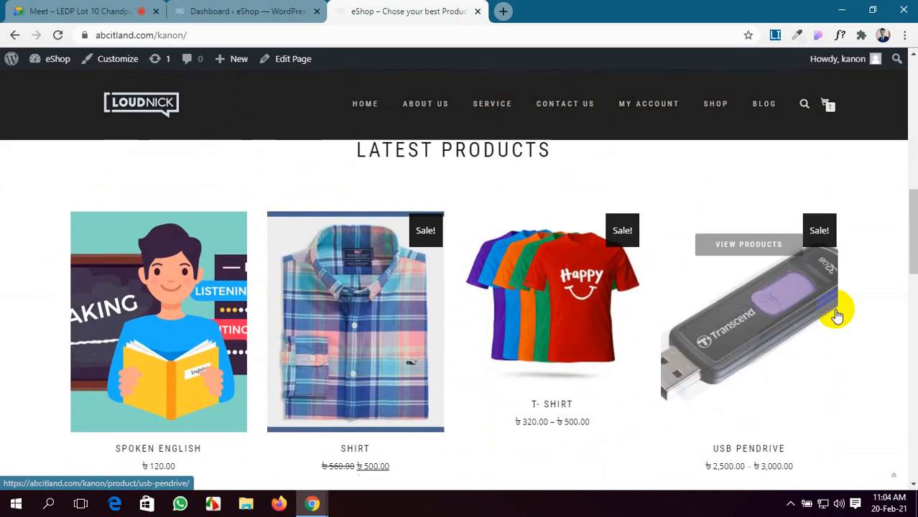
{"action": "scroll", "coordinate": [837, 314], "scroll_direction": "up", "scroll_amount": 3}
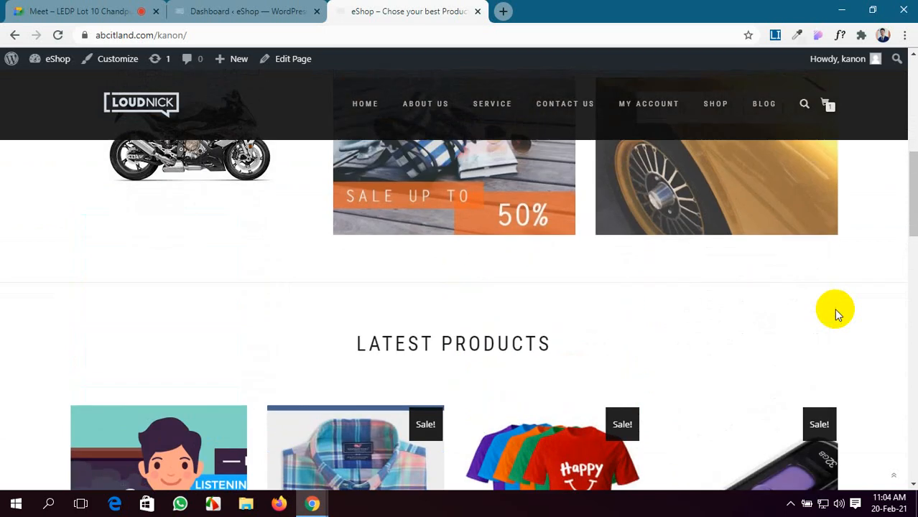
{"action": "scroll", "coordinate": [837, 314], "scroll_direction": "up", "scroll_amount": 3}
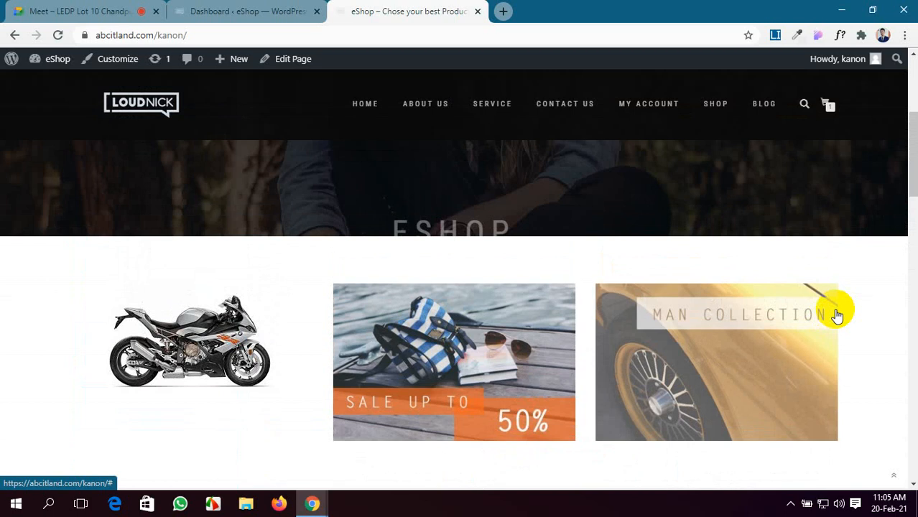
{"action": "left_click", "coordinate": [41, 7]}
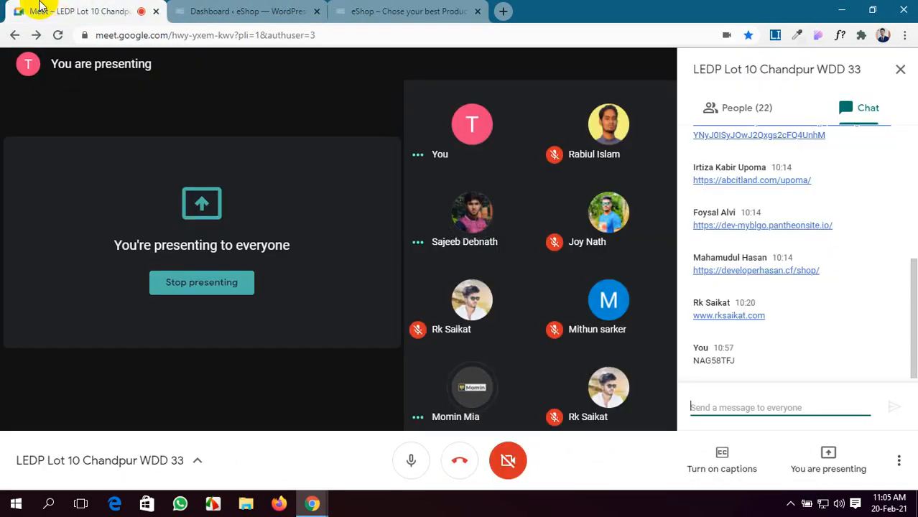